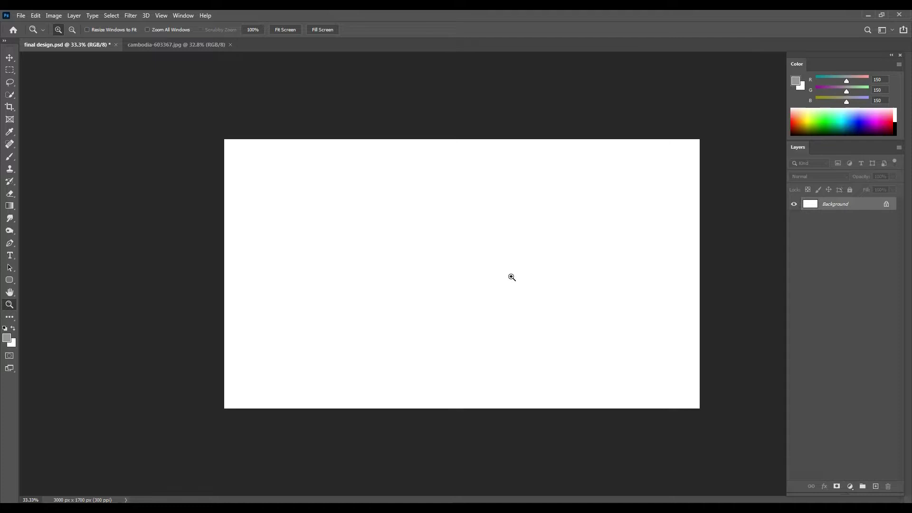
Drag the temple photo into the final design, crop it to its own layer, and delete the original
key("ctrl+Tab")
key("v")
left_click_drag(91, 46, 488, 260)
key("m")
left_click_drag(619, 156, 619, 157)
key("ctrl+j")
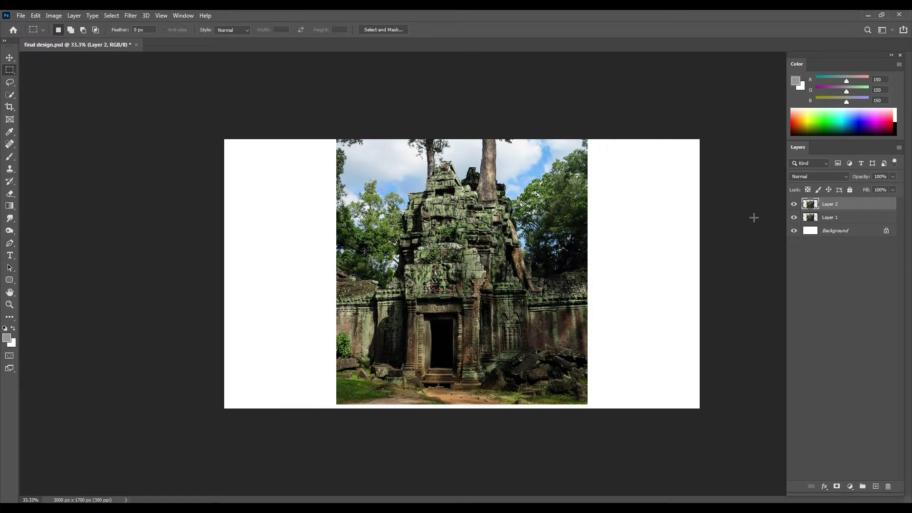
key("Delete")
Free Transform the temple layer to scale, skew and place it right of centre
key("ctrl+t")
left_click_drag(568, 272, 588, 267)
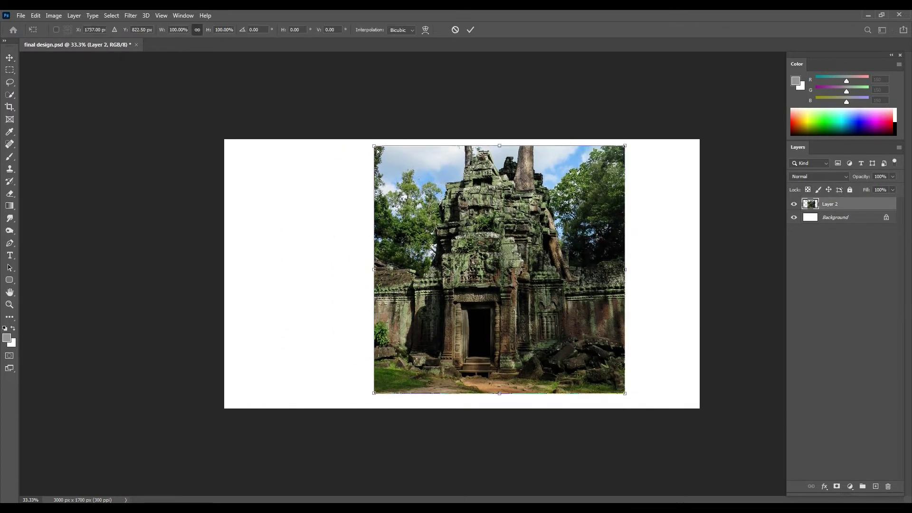
left_click_drag(375, 146, 380, 163)
left_click_drag(625, 145, 613, 157)
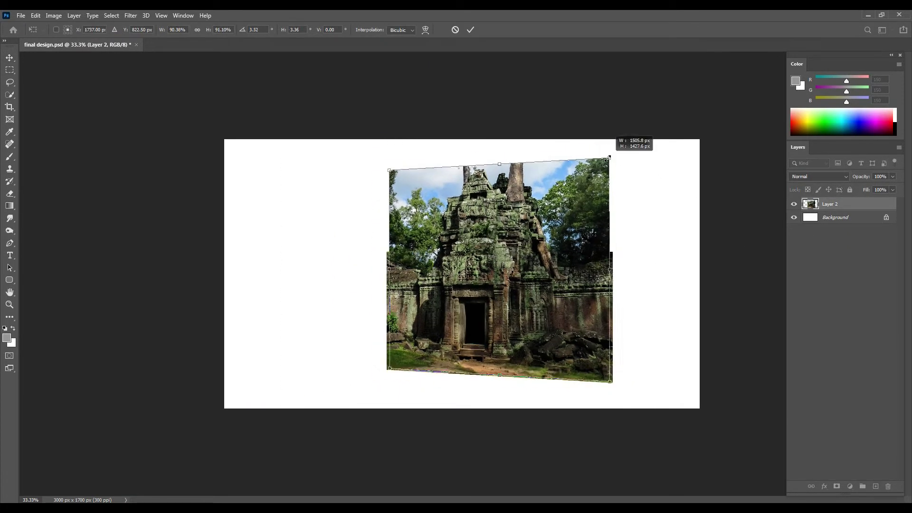
mouse_move(581, 198)
left_mouse_down()
mouse_move(599, 218)
mouse_move(595, 204)
left_mouse_up()
mouse_move(619, 354)
left_mouse_down()
mouse_move(658, 368)
mouse_move(644, 373)
left_mouse_up()
left_click_drag(388, 351, 387, 366)
key("Return")
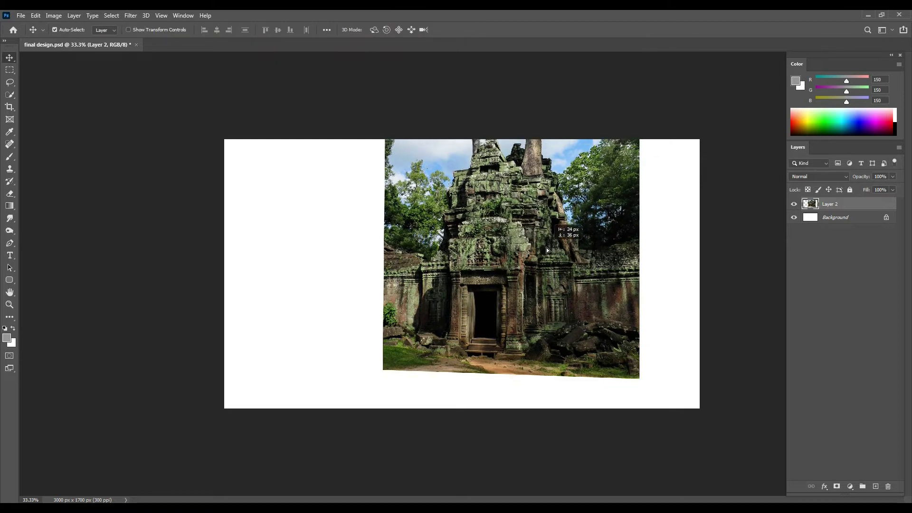
Zoom in and begin a Pen path along the ruins' upper-left stone wall
key("ctrl+plus")
key("p")
scroll(512, 298, "up", 1)
scroll(335, 226, "up", 1)
scroll(334, 226, "up", 2)
left_click_drag(334, 226, 301, 228)
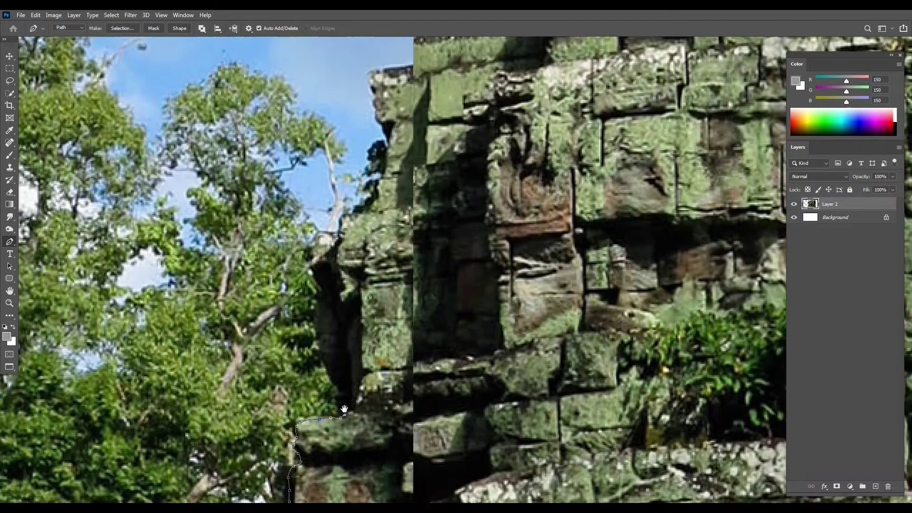
Continue the Pen outline up the wall's left edge and along the tree root
mouse_move(527, 290)
left_mouse_down()
mouse_move(390, 167)
mouse_move(358, 266)
left_mouse_up()
scroll(390, 166, "down", 3)
scroll(357, 265, "up", 2)
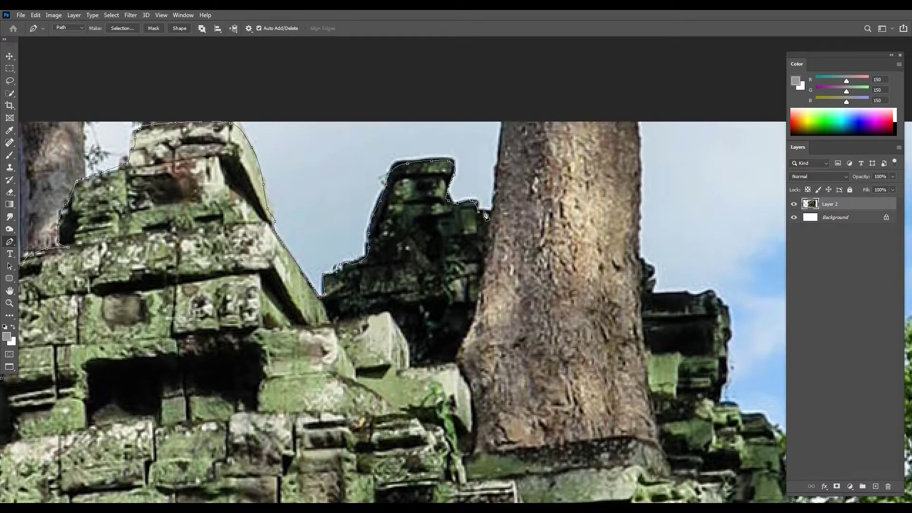
left_click_drag(655, 287, 396, 294)
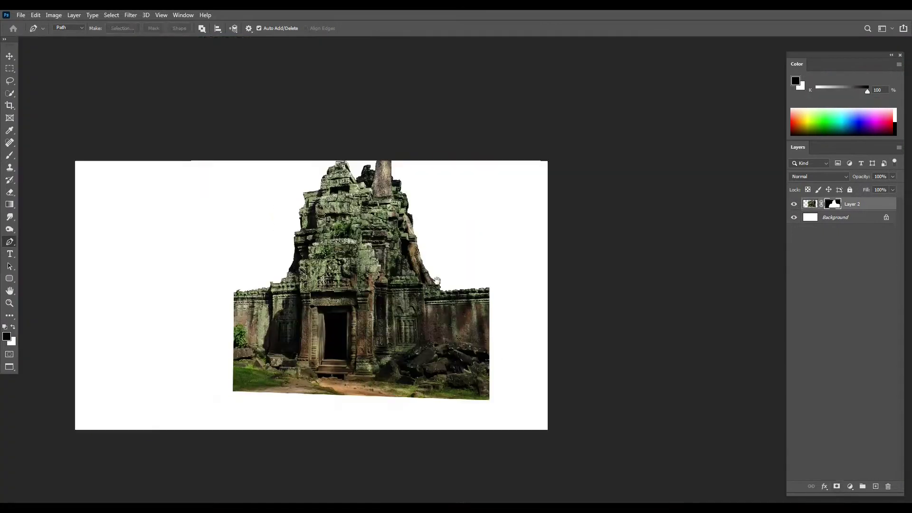
Enlarge the masked temple cutout slightly and move it toward the right of the canvas
left_click_drag(448, 288, 443, 279)
key("ctrl+t")
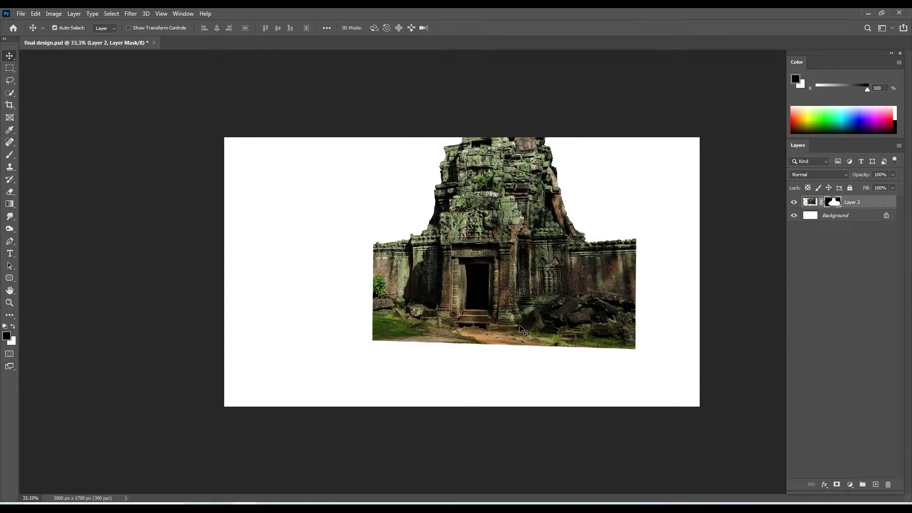
left_click_drag(522, 303, 589, 312)
key("ctrl+t")
left_click_drag(437, 112, 401, 104)
mouse_move(561, 220)
left_mouse_down()
mouse_move(525, 223)
mouse_move(563, 227)
left_mouse_up()
key("Return")
left_click_drag(599, 291, 560, 293)
Lasso the right wall and rubble pile, apply the temple's mask, and copy the wall to a new layer
key("l")
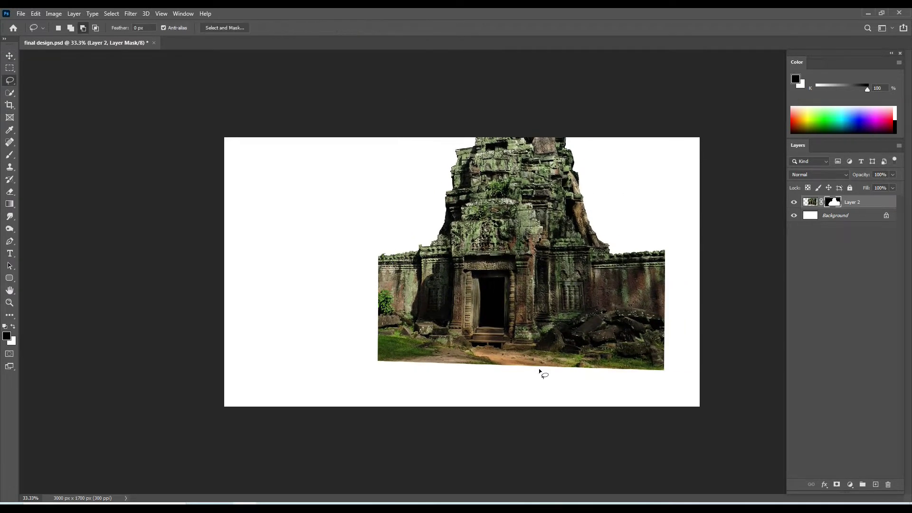
left_click_drag(712, 356, 539, 370)
key("ctrl+j")
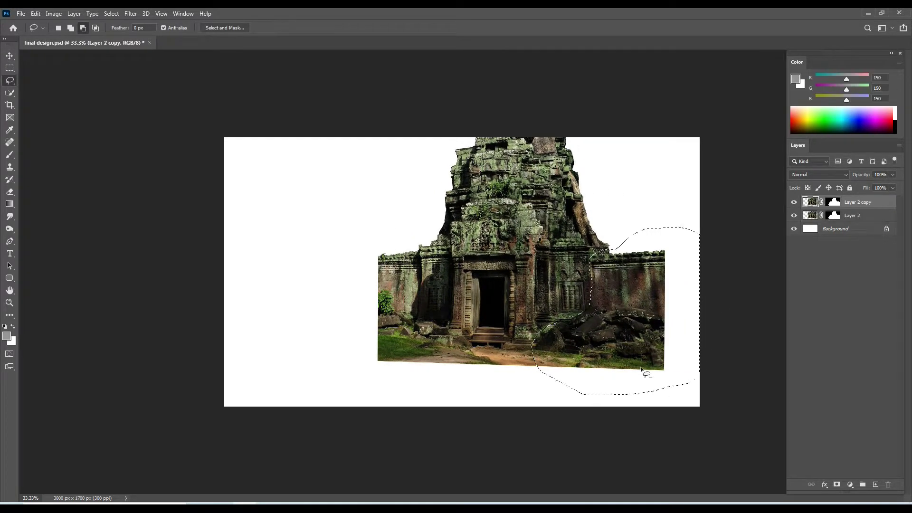
right_click(833, 203)
left_click(841, 230)
key("ctrl+j")
left_click(836, 229)
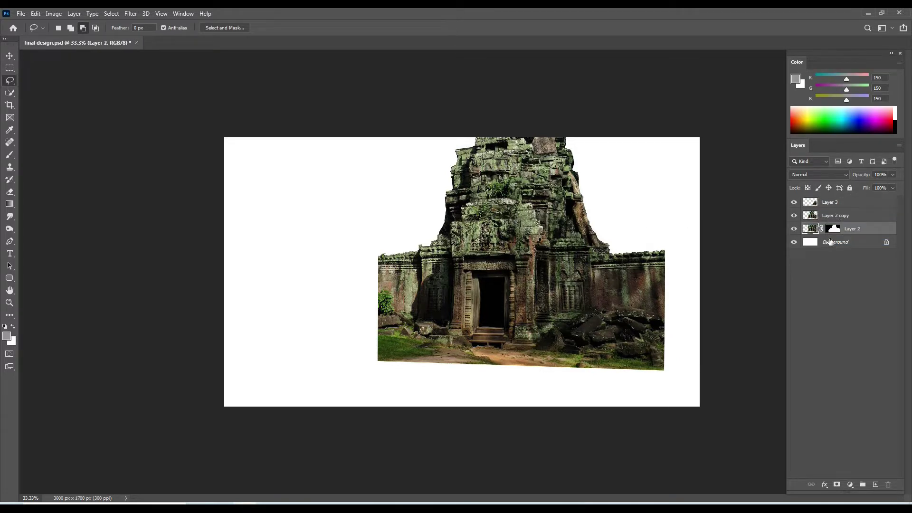
left_click(642, 282, "ctrl")
Stretch the wall section to the canvas's right edge, add a mask, and choose a soft round brush
key("ctrl+t")
left_click_drag(664, 310, 700, 303)
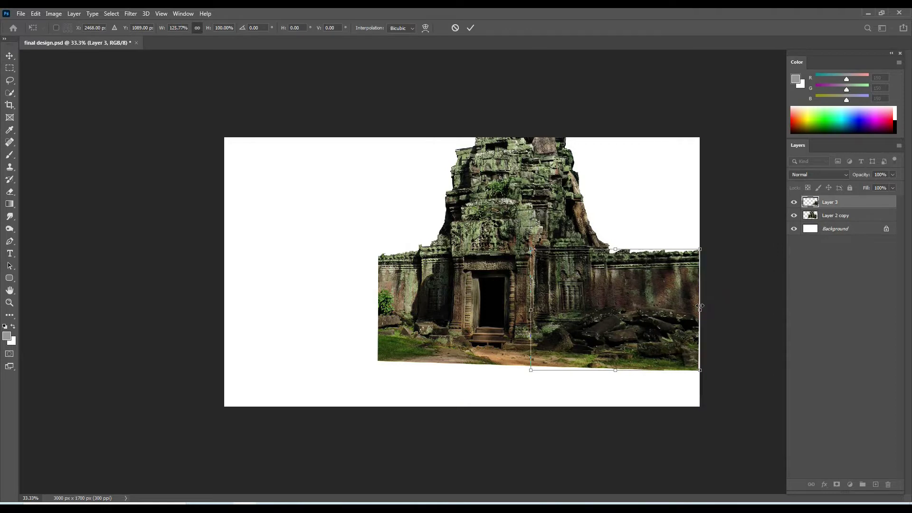
key("Return")
scroll(518, 264, "up", 2)
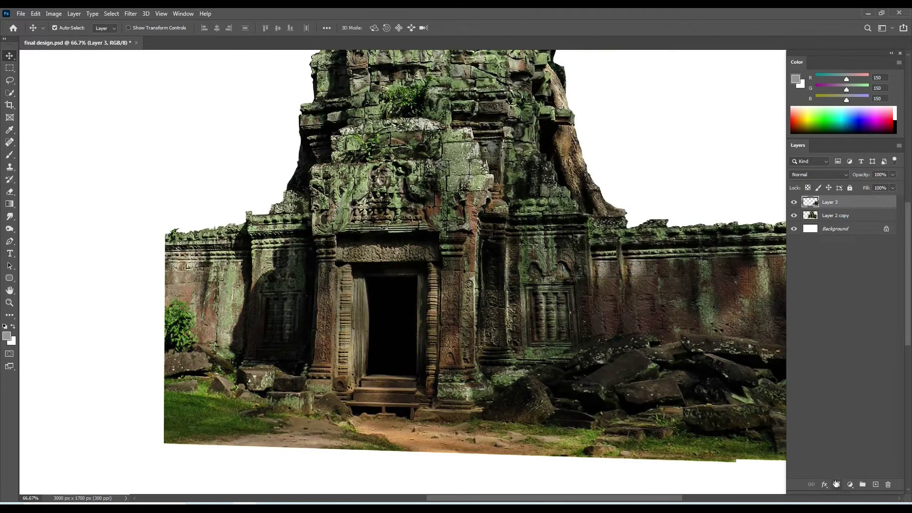
left_click(837, 484)
key("b")
right_click(631, 320)
double_click(677, 380)
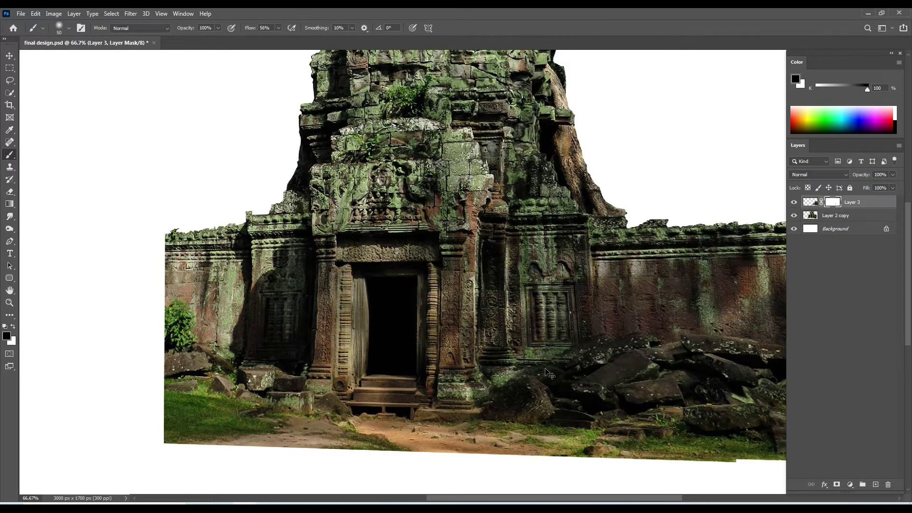
scroll(550, 375, "down", 2)
Shift the main temple layer slightly and reconfirm the wall section's transform
key("ctrl+t")
mouse_move(665, 285)
left_mouse_down()
mouse_move(646, 286)
mouse_move(699, 304)
left_mouse_up()
key("Return")
left_click(852, 202)
key("ctrl+t")
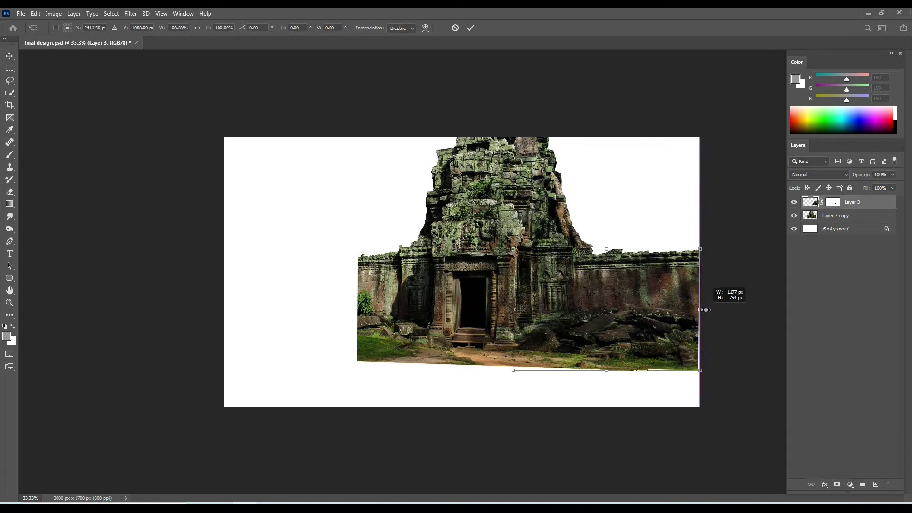
key("Return")
scroll(592, 253, "up", 2)
scroll(592, 253, "up", 1)
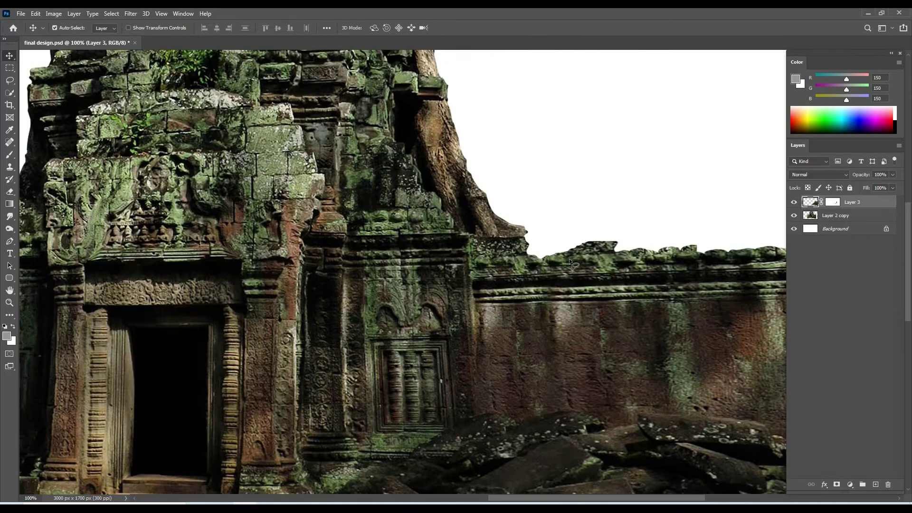
Lasso the area above the wall top, then deselect all layers
key("l")
left_click_drag(543, 256, 565, 256)
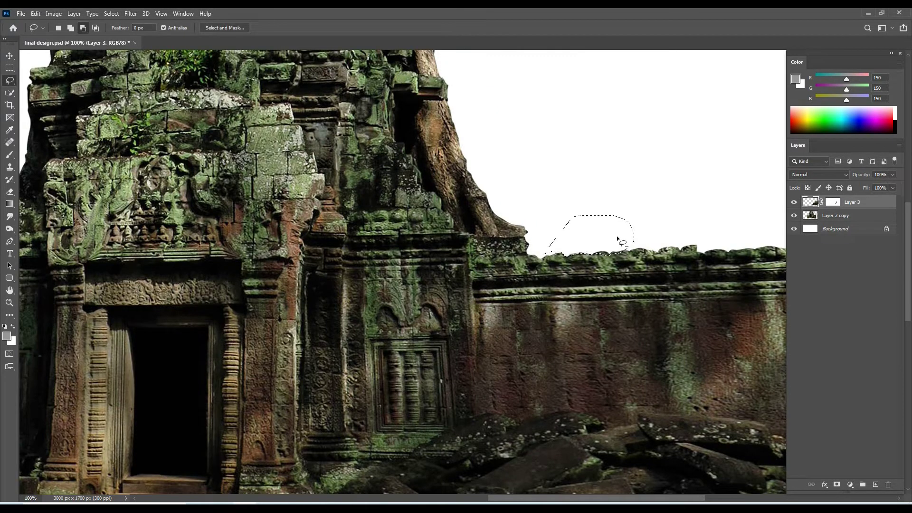
left_click_drag(619, 240, 620, 249)
scroll(620, 250, "down", 3)
key("v")
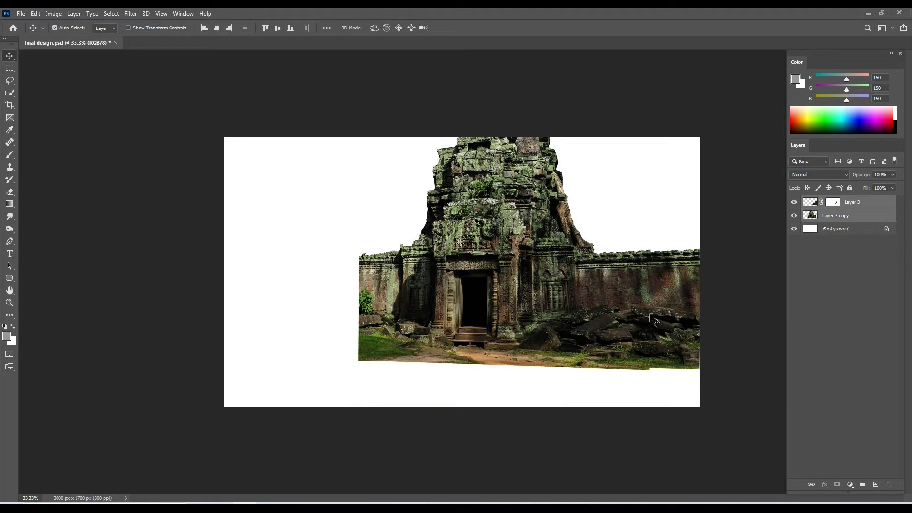
left_click(677, 242)
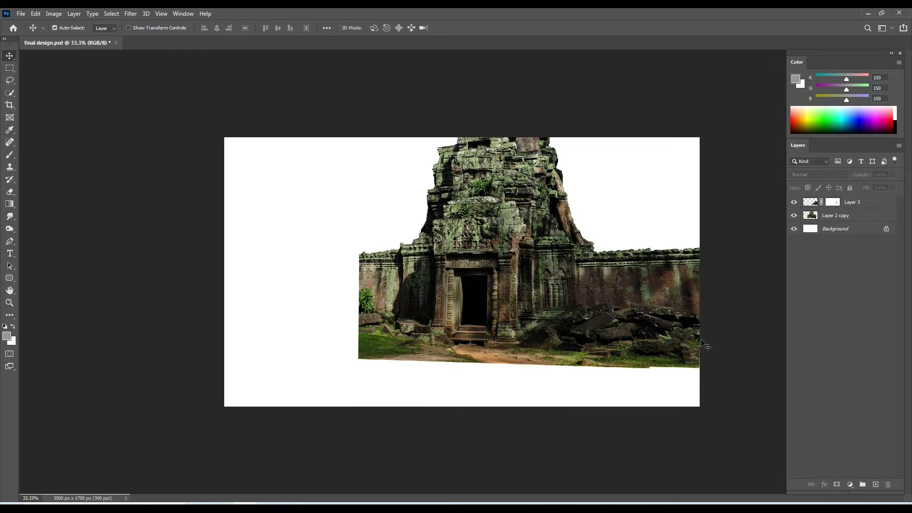
Copy the ground area from the nature photo, paste it into the composite, and close the source without saving
key("m")
left_click_drag(302, 424, 667, 315)
key("v")
key("ctrl+c")
key("ctrl+Tab")
key("ctrl+v")
key("ctrl+w")
key("n")
Move the ground strip lower left, place it below the temple, and stretch it
mouse_move(585, 299)
left_mouse_down()
mouse_move(554, 341)
mouse_move(495, 386)
mouse_move(449, 381)
mouse_move(487, 380)
left_mouse_up()
key("ctrl+shift+[")
key("ctrl+t")
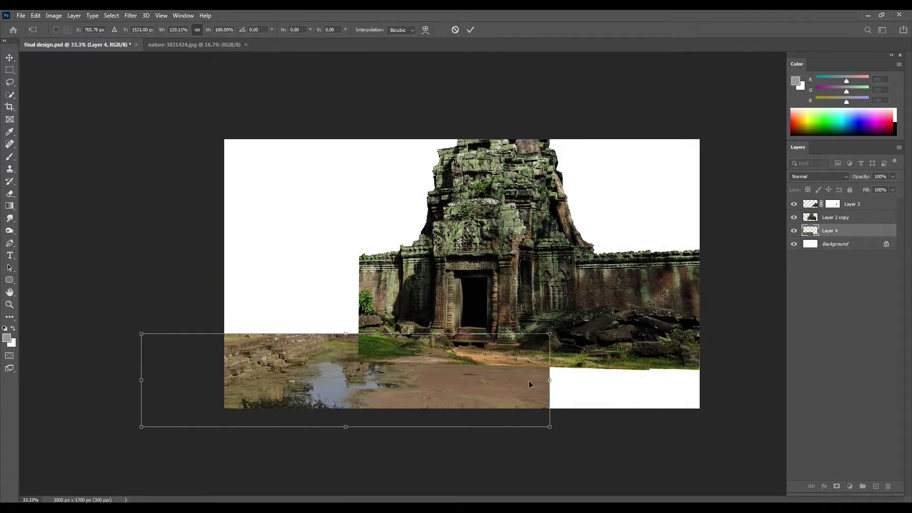
key("Return")
Duplicate the ground strip, move the copy right to the top of the stack, and add a mask
key("ctrl+j")
mouse_move(459, 383)
left_mouse_down()
mouse_move(587, 382)
mouse_move(496, 384)
left_mouse_up()
key("ctrl+shift+]")
left_click(836, 486)
key("b")
key("d")
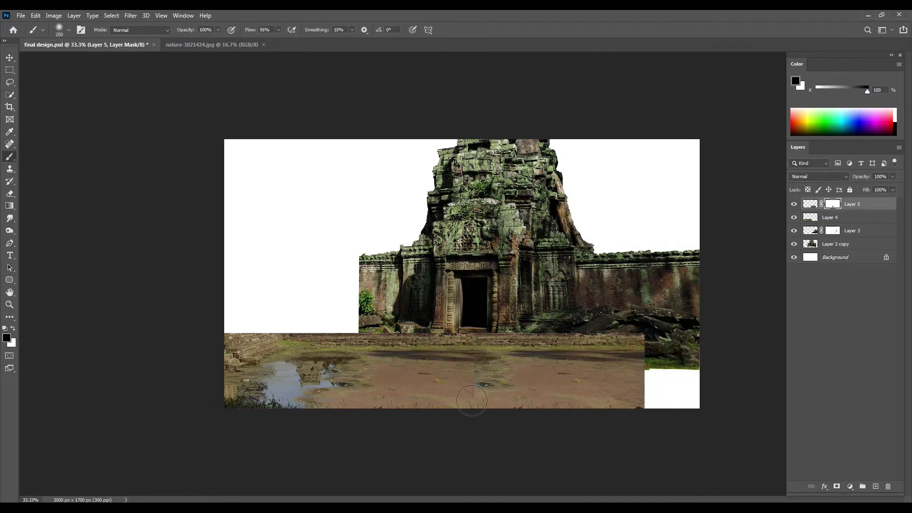
key("ctrl+t")
left_click_drag(607, 392, 693, 374)
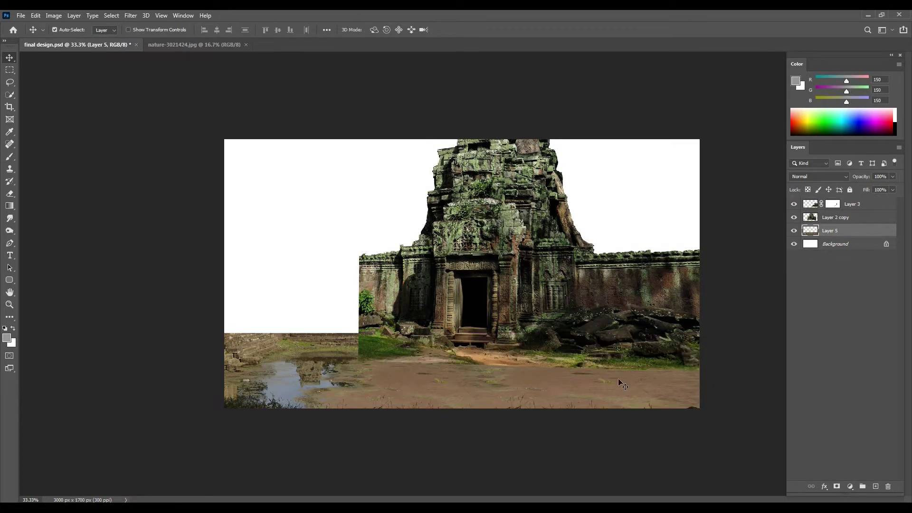
Target the wall section's mask, select the main temple layer, undo the last change, and take the brush
left_click(832, 205)
key("b")
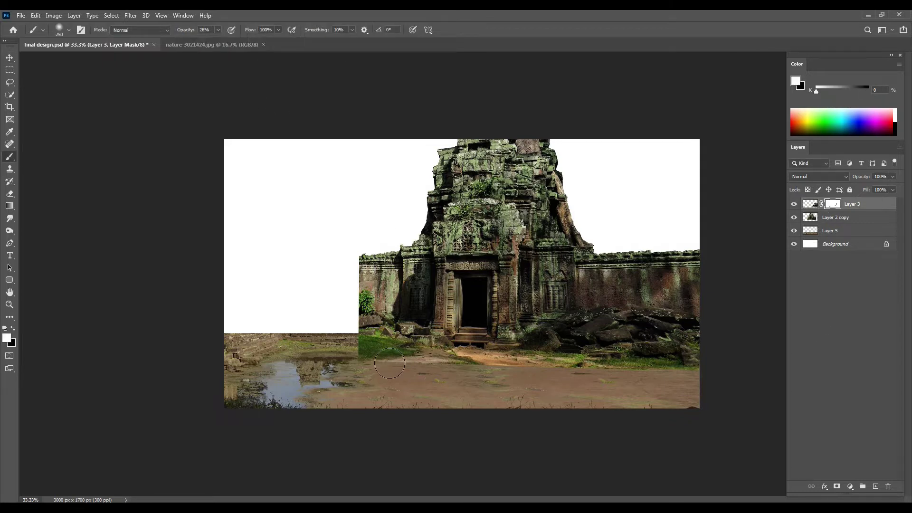
key("v")
left_click(838, 218)
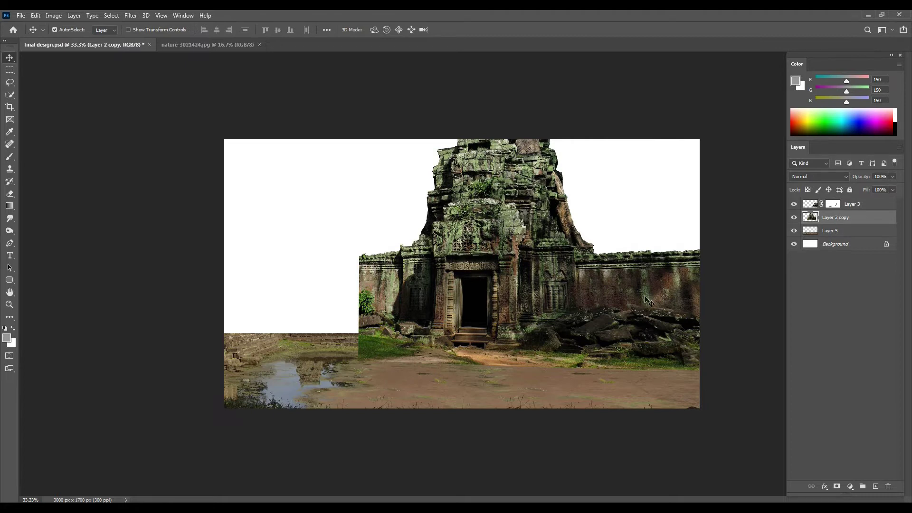
key("ctrl+z")
key("b")
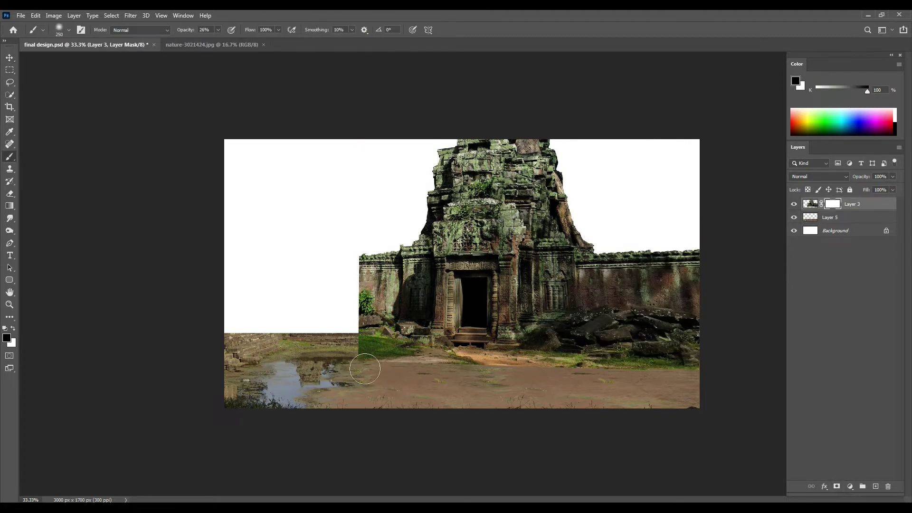
Paint with a smaller soft brush to blend the temple base and rubble into the ground, then zoom out
key("bracketleft")
key("bracketleft")
scroll(407, 367, "up", 3)
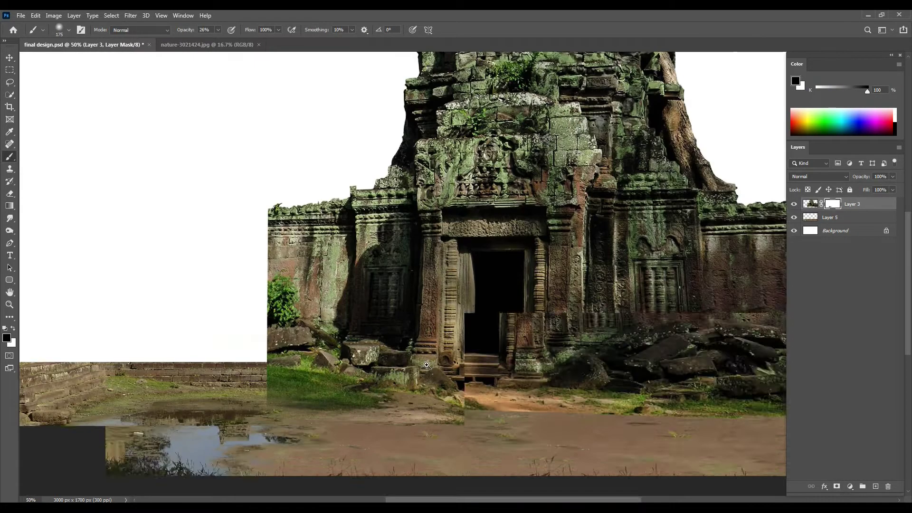
left_click_drag(600, 395, 570, 385)
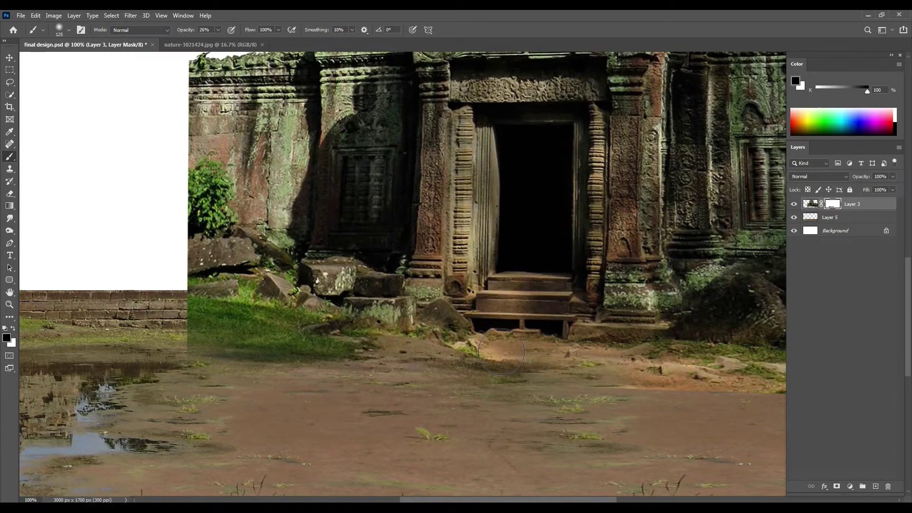
key("bracketleft")
key("bracketleft")
scroll(484, 377, "right", 4)
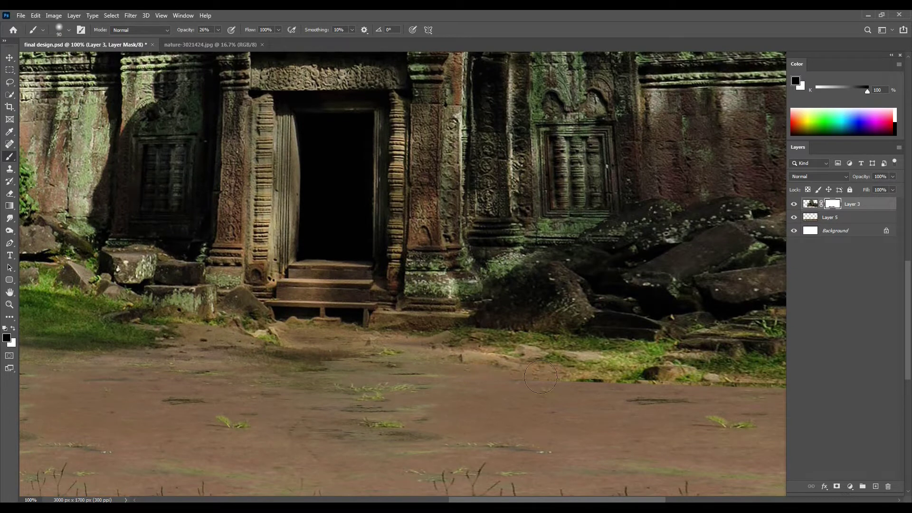
left_click_drag(579, 379, 480, 374)
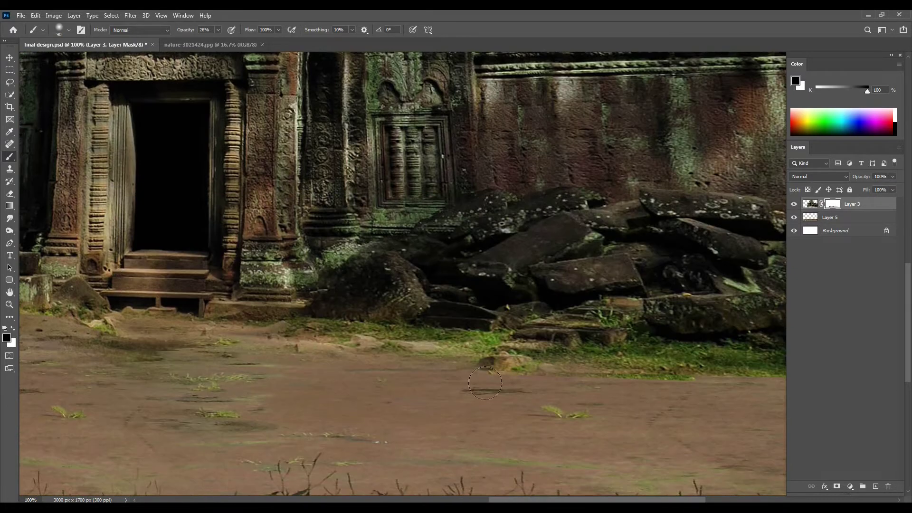
scroll(587, 380, "right", 3)
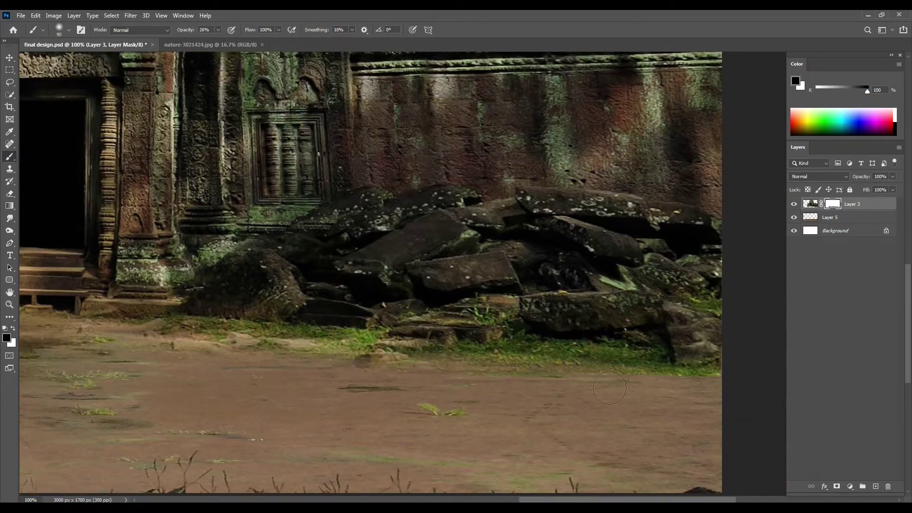
key("ctrl+minus")
key("ctrl+minus")
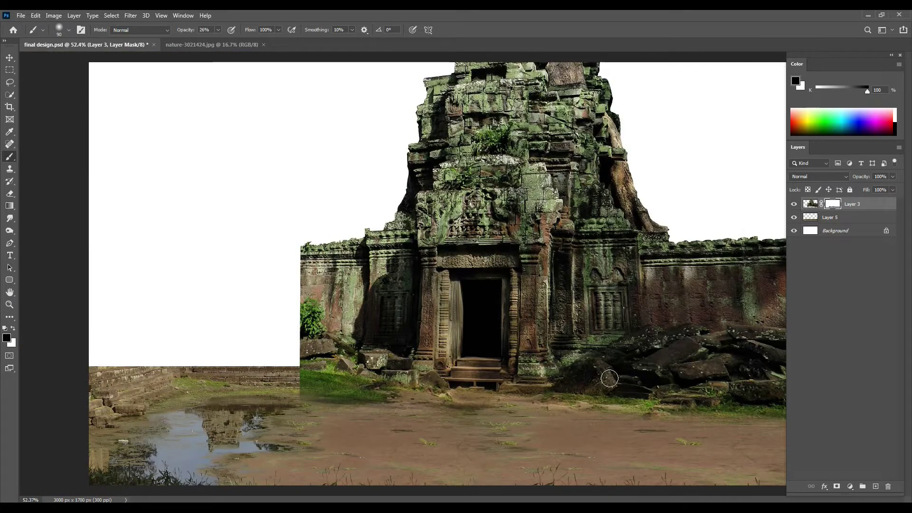
key("ctrl+minus")
key("v")
left_click_drag(396, 316, 396, 318)
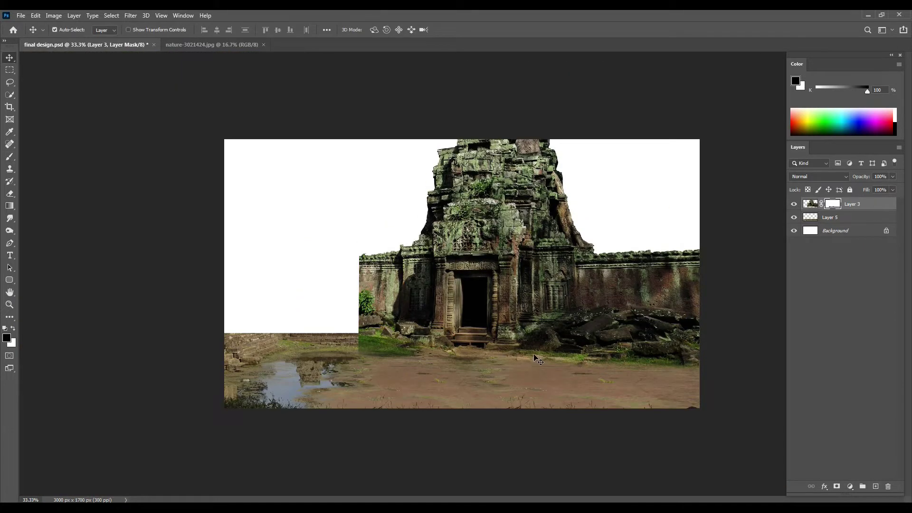
Copy a section of the right wall to a new layer and move it into the left gap
key("m")
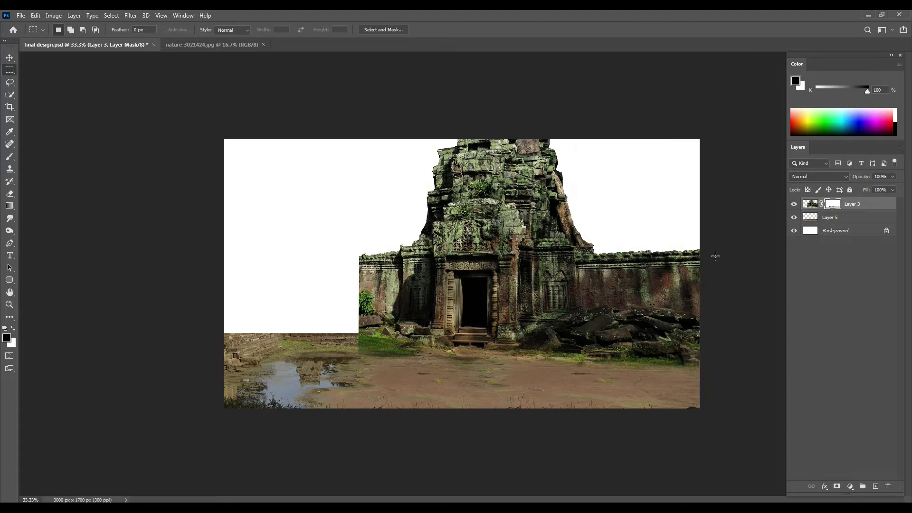
left_click_drag(597, 366, 596, 366)
left_click(810, 204)
key("ctrl+j")
key("v")
mouse_move(658, 285)
left_mouse_down()
mouse_move(295, 288)
mouse_move(315, 288)
left_mouse_up()
Send the wall copy below Layer 5, scale it down slightly, and shift it right
key("ctrl+plus")
key("ctrl+bracketleft")
key("ctrl+bracketleft")
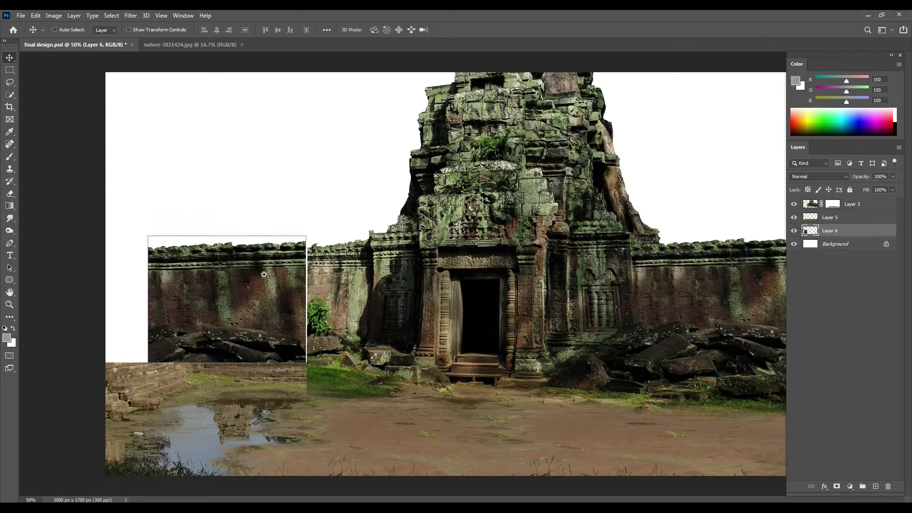
left_click(264, 275)
key("ctrl+t")
left_click_drag(109, 342, 132, 342)
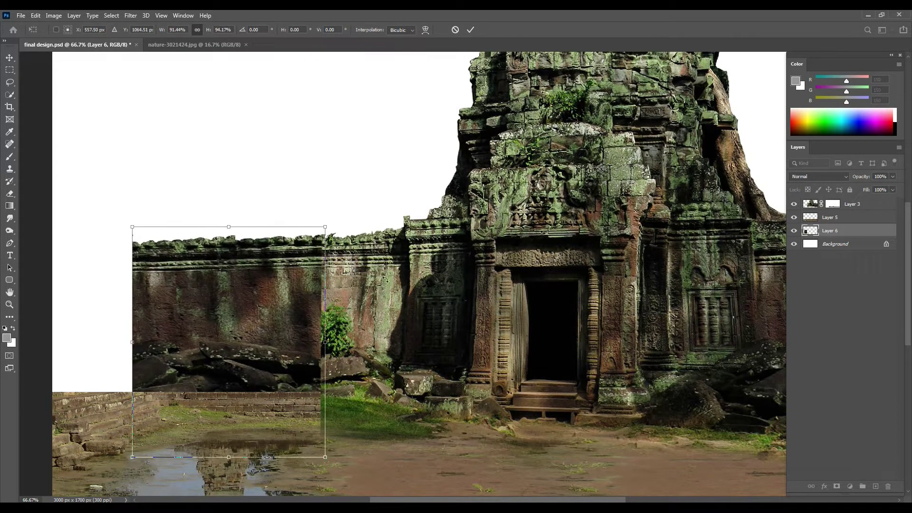
key("Return")
left_click_drag(282, 268, 296, 268)
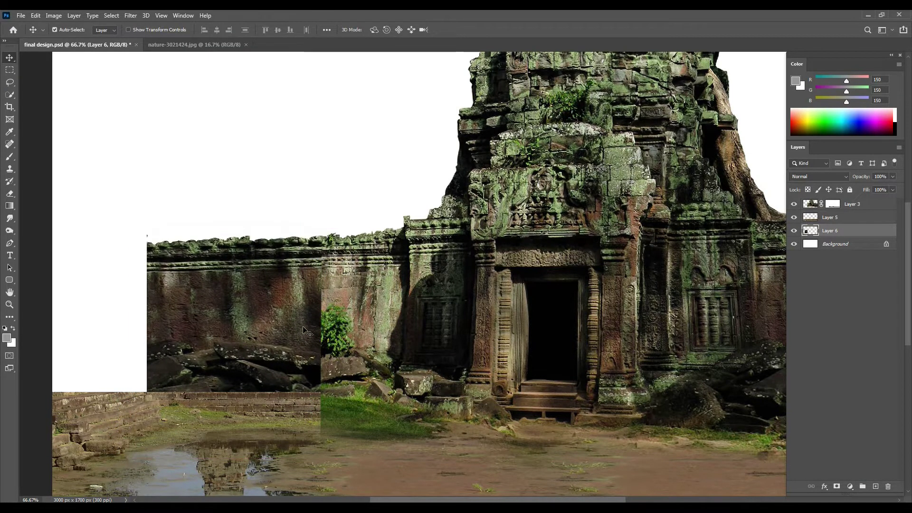
Paint black on Layer 3's mask to soften the seam between old and new wall
scroll(323, 322, "up", 2)
left_click(383, 324)
left_click(835, 209)
key("b")
key("d")
key("x")
mouse_move(328, 143)
left_mouse_down()
mouse_move(295, 224)
mouse_move(312, 263)
left_mouse_up()
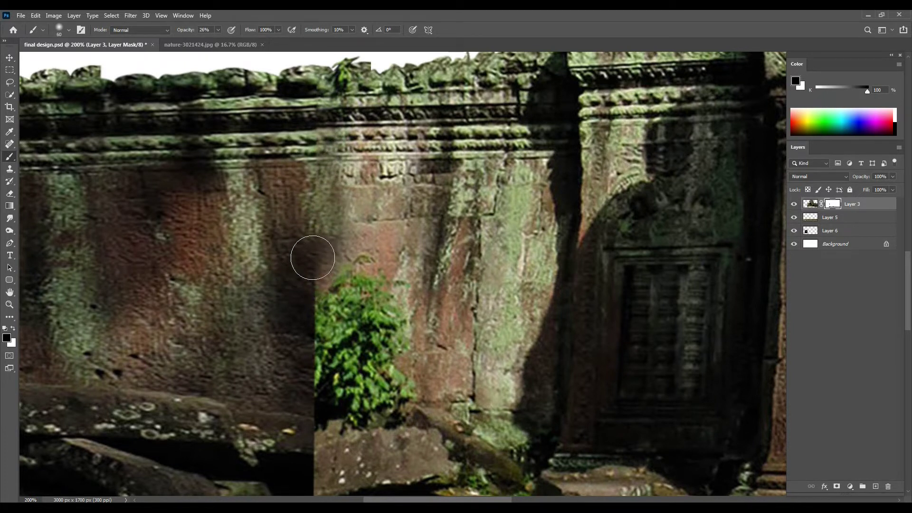
scroll(307, 369, "down", 2)
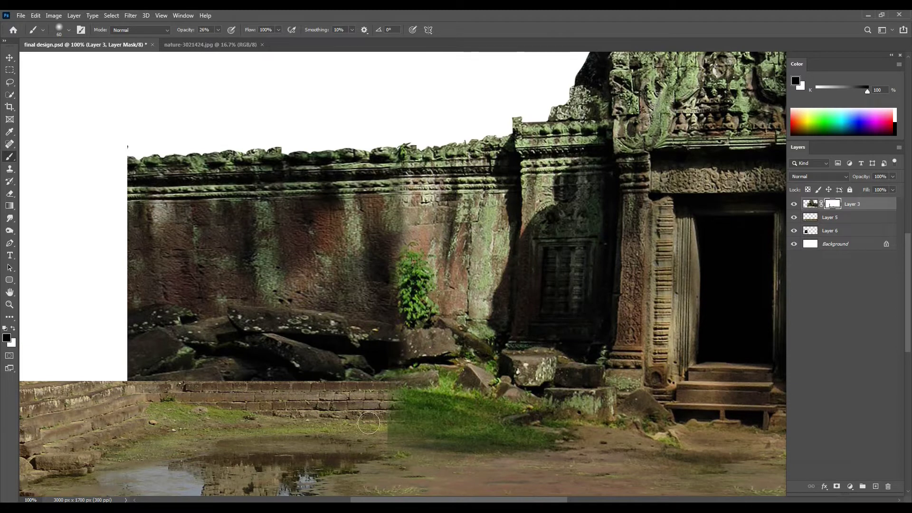
scroll(369, 444, "down", 2)
Raise Layer 6 above Layer 5 and stretch the wall piece down to the canvas bottom
key("v")
left_click(303, 306, "ctrl")
key("ctrl+bracketright")
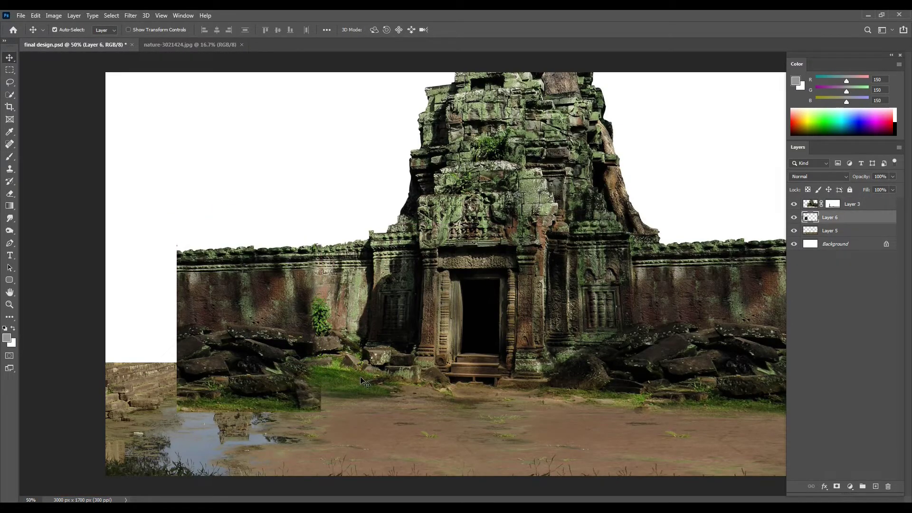
key("f")
key("m")
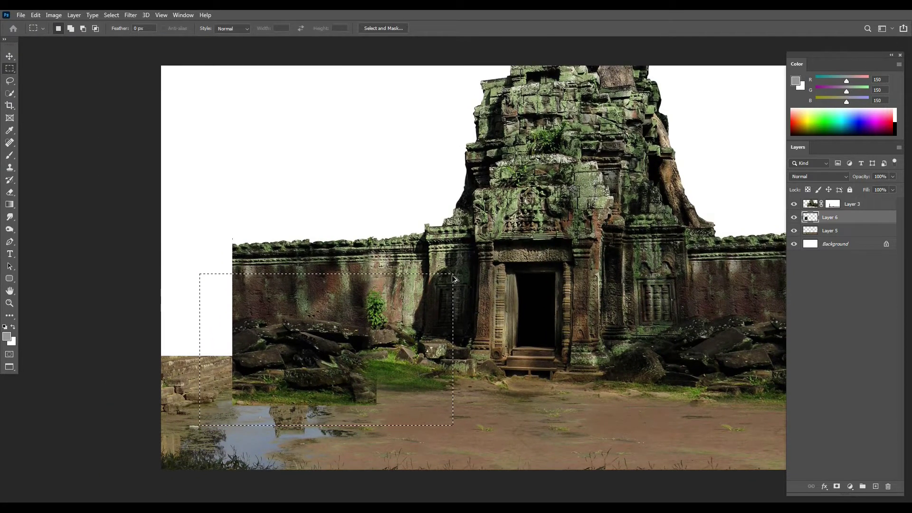
key("ctrl+t")
scroll(452, 278, "down", 2)
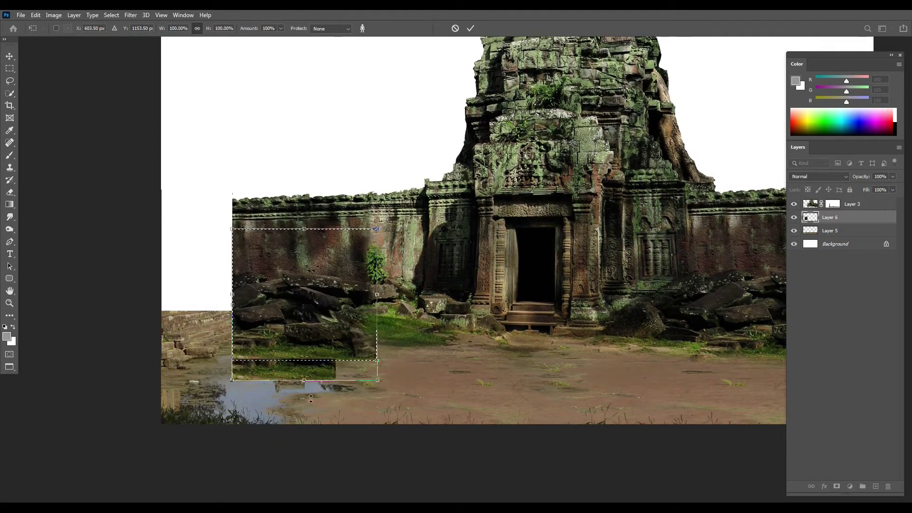
left_click_drag(310, 399, 315, 452)
key("Return")
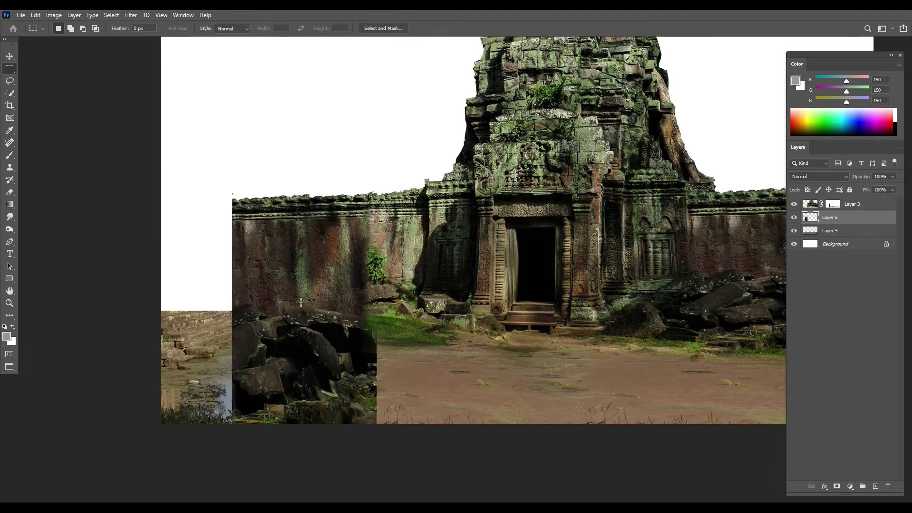
Keep only the wall strip without the rocks and Alt-drag a duplicate to the left edge
left_click_drag(415, 305, 415, 305)
key("ctrl+j")
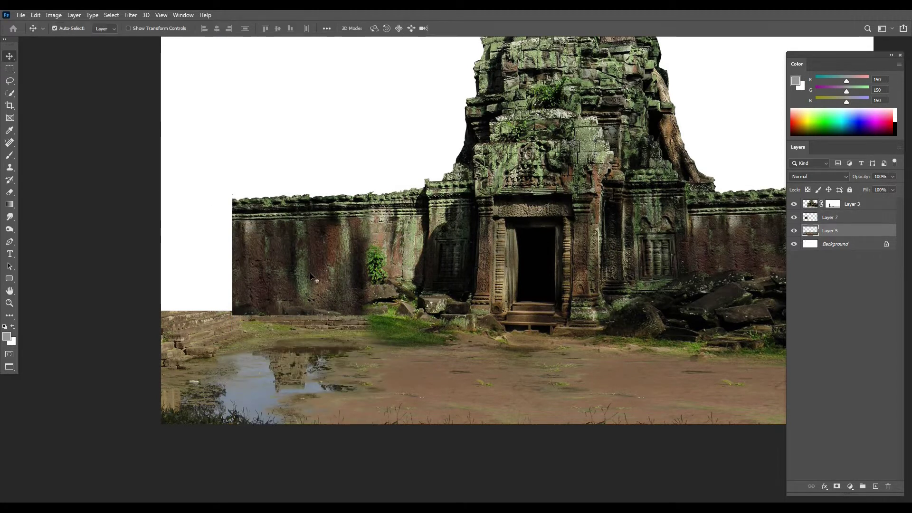
key("v")
left_click_drag(311, 252, 220, 245, "alt")
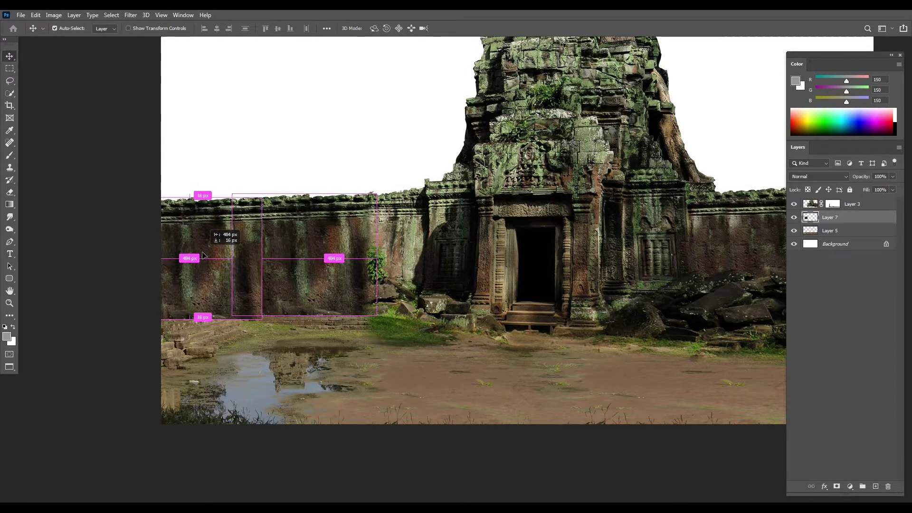
scroll(384, 268, "down", 3)
scroll(427, 270, "up", 4)
Merge Layer 7 into Layer 7 copy so the extended wall is one layer
scroll(452, 275, "up", 2)
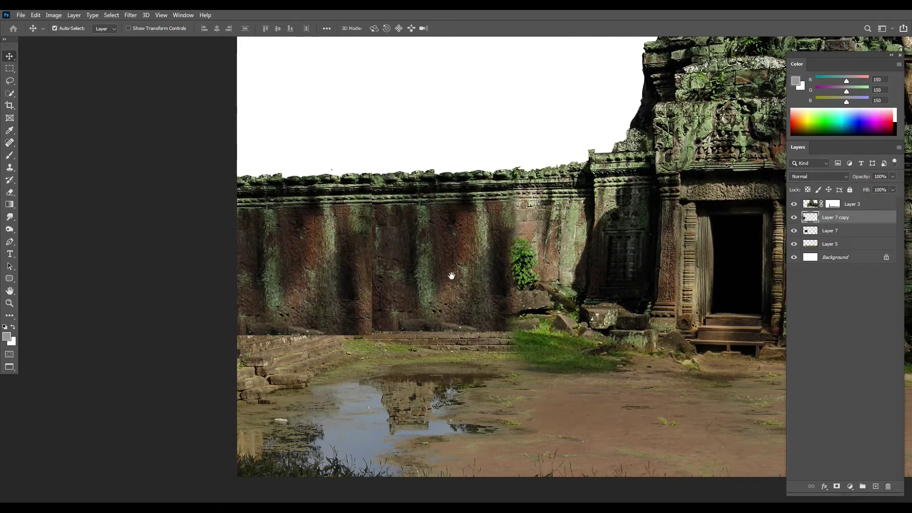
key("e")
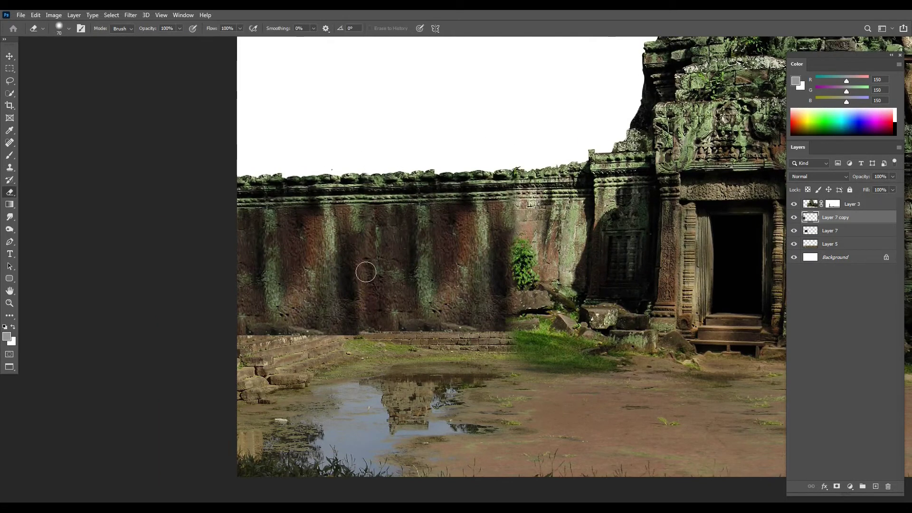
key("v")
key("shift+alt+bracketleft")
key("ctrl+e")
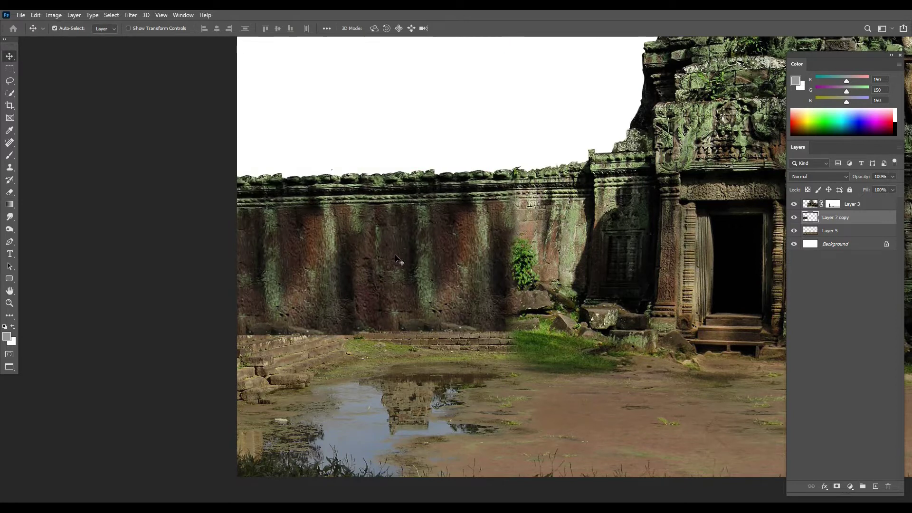
Lasso the repeated vertical wall strip and Content-Aware Fill it
key("l")
left_click_drag(321, 331, 313, 212)
right_click(314, 246)
left_click(346, 366)
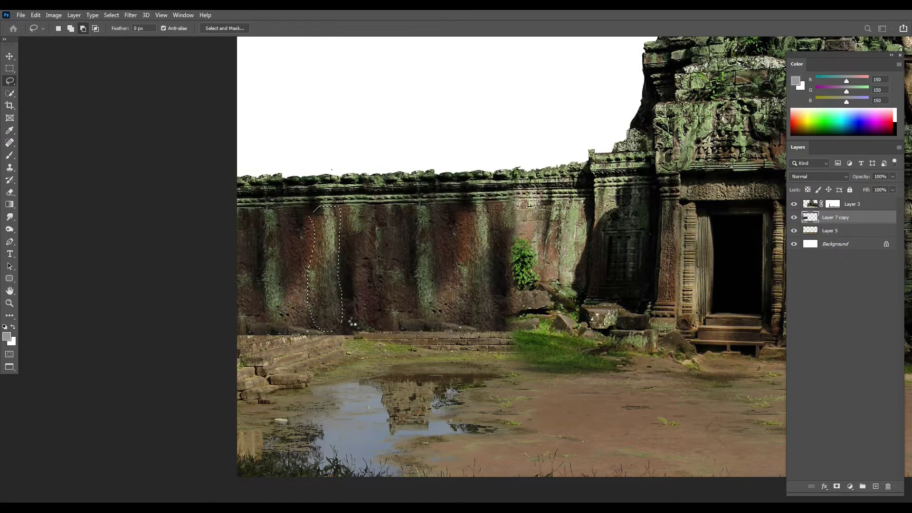
right_click(269, 232)
left_click(328, 346)
left_click(396, 93)
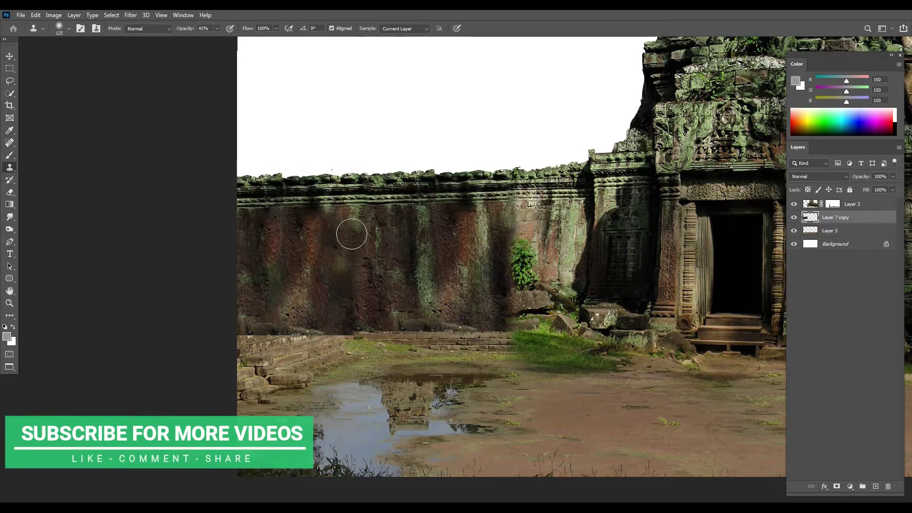
scroll(351, 234, "down", 3)
scroll(478, 256, "up", 3)
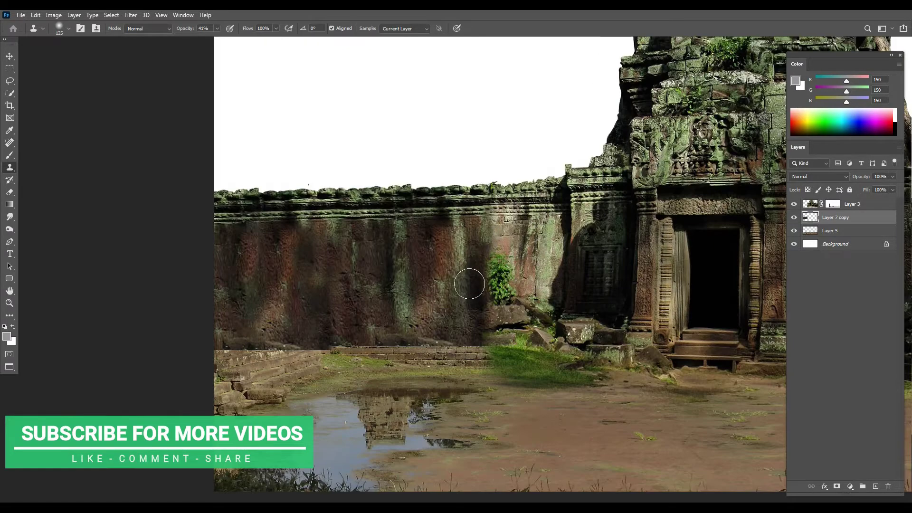
Clone stone texture over a repeating wall patch with the Clone Stamp sampling All Layers
key("v")
mouse_move(476, 264)
left_mouse_down()
mouse_move(425, 276)
mouse_move(472, 277)
left_mouse_up()
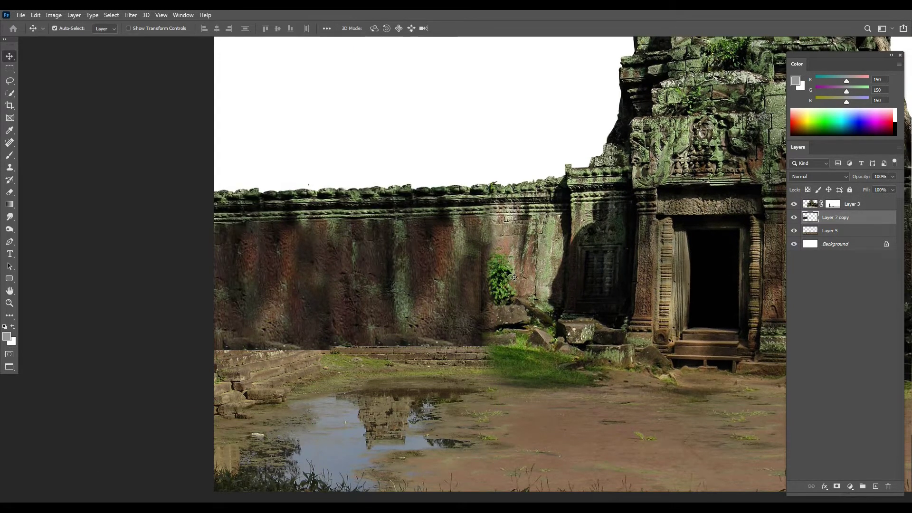
key("s")
left_click(404, 28)
left_click(404, 49)
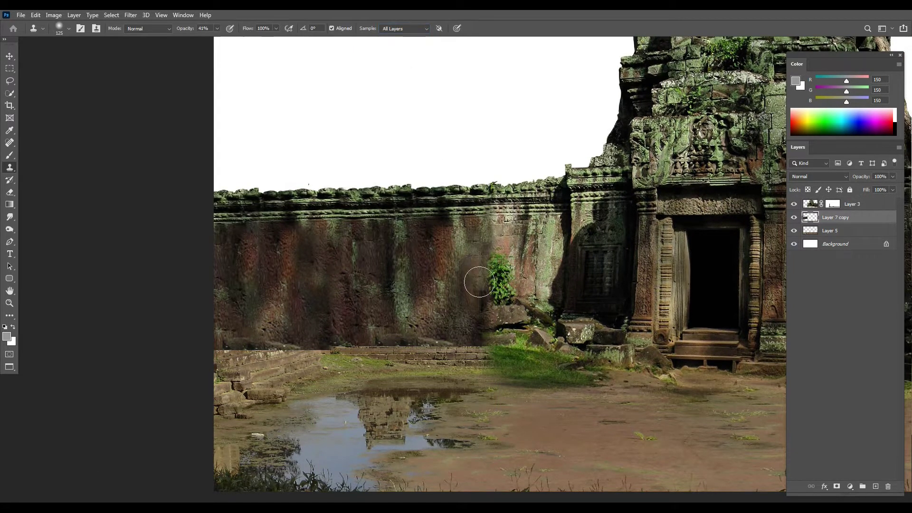
left_click_drag(477, 243, 478, 301)
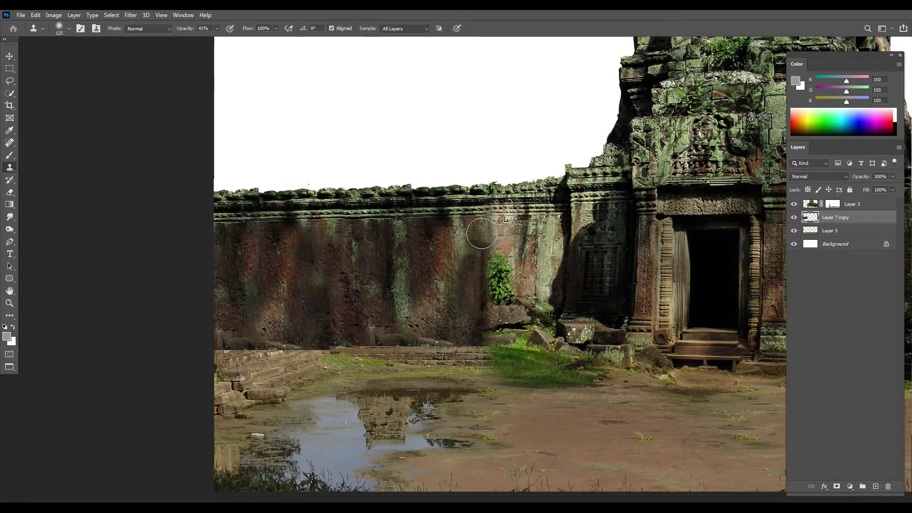
key("ctrl+z")
key("ctrl+z")
key("ctrl+shift+z")
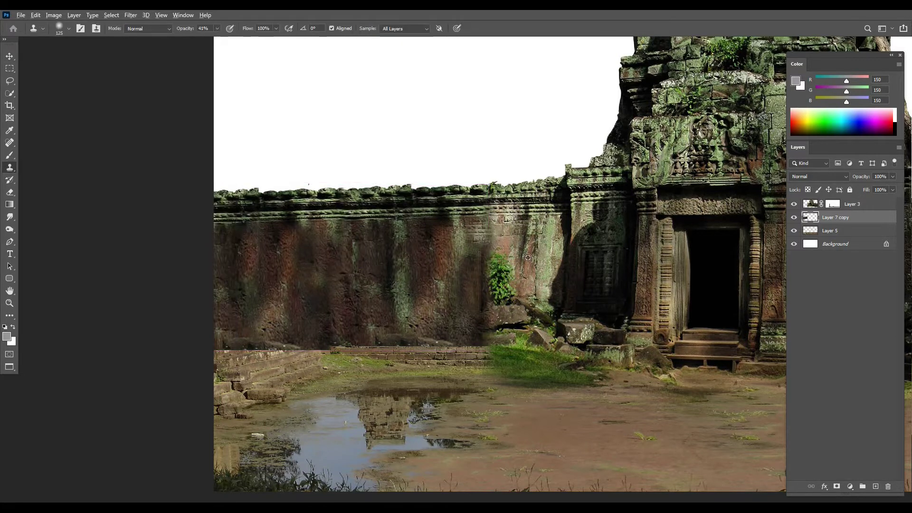
key("ctrl+0")
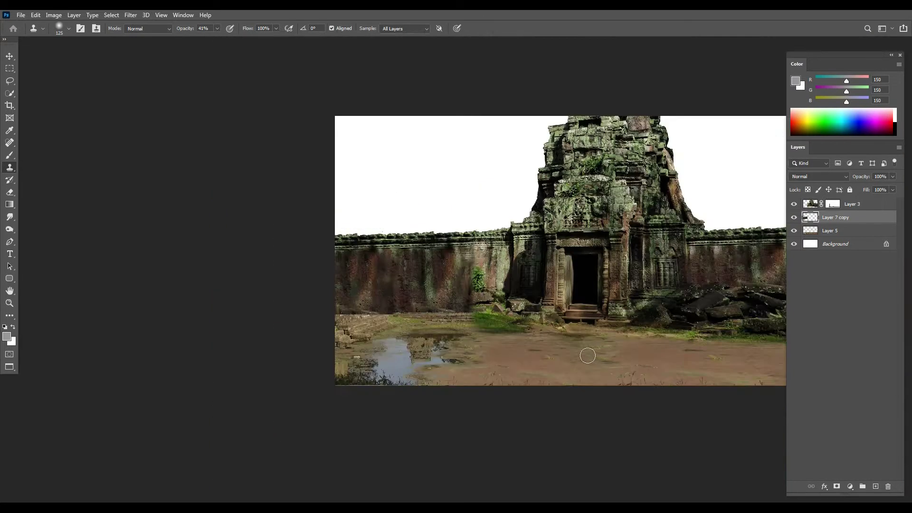
Drag the nature-3021424.jpg meadow photo into final design.psd
key("f")
key("f")
left_click_drag(449, 304, 531, 288)
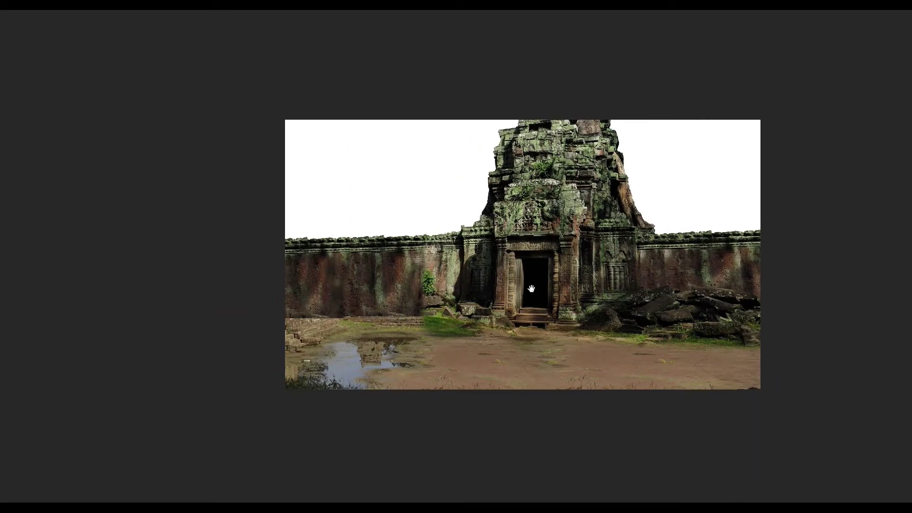
key("f")
key("ctrl+Tab")
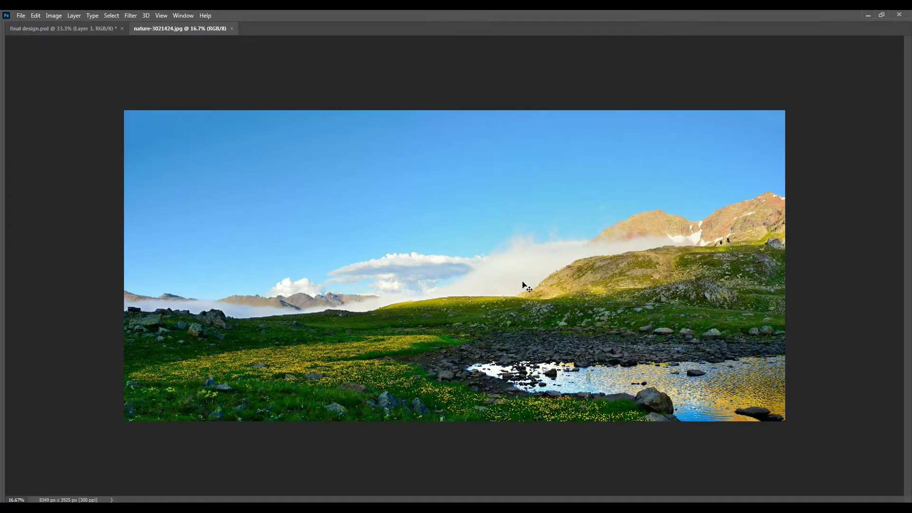
left_click_drag(95, 32, 502, 311)
Scale the meadow layer down to fit and move the selected strip up and left
key("ctrl+minus")
key("ctrl+t")
left_click_drag(790, 124, 545, 235)
key("Return")
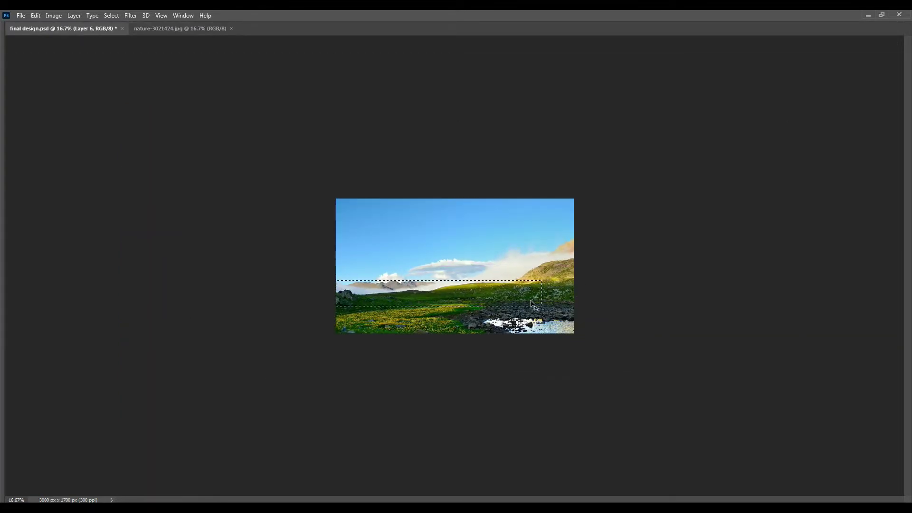
left_click_drag(530, 300, 465, 262)
Scale the meadow layer down further and move it to the canvas's right edge
key("ctrl+plus")
key("ctrl+t")
left_click_drag(810, 138, 566, 253)
key("Return")
left_click_drag(483, 331, 575, 334)
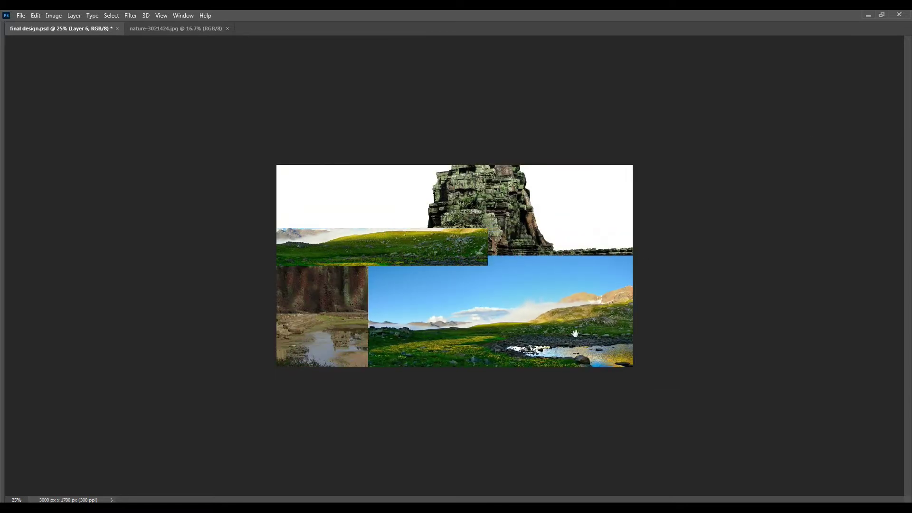
key("F7")
Set Layer 6's Blend If sliders so the ruins show through its dark areas
double_click(860, 137)
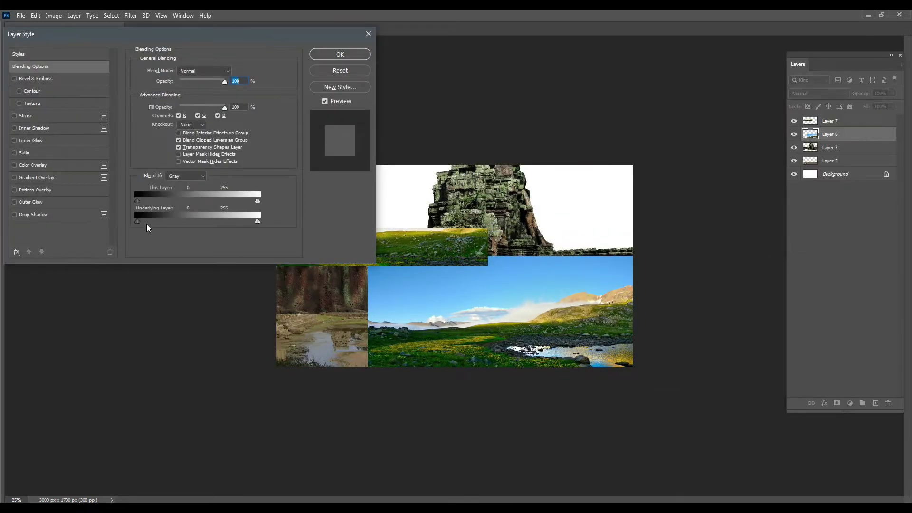
left_click_drag(138, 222, 207, 221)
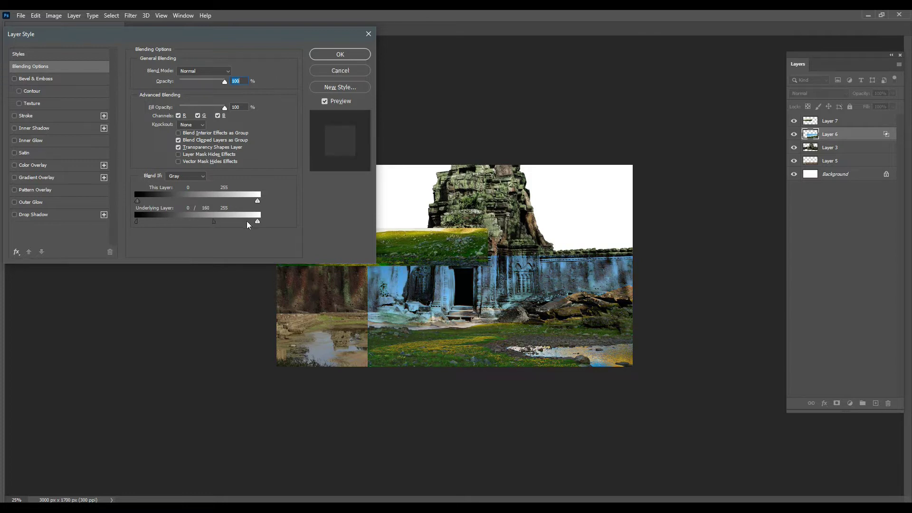
left_click_drag(141, 200, 146, 200)
left_click(340, 54)
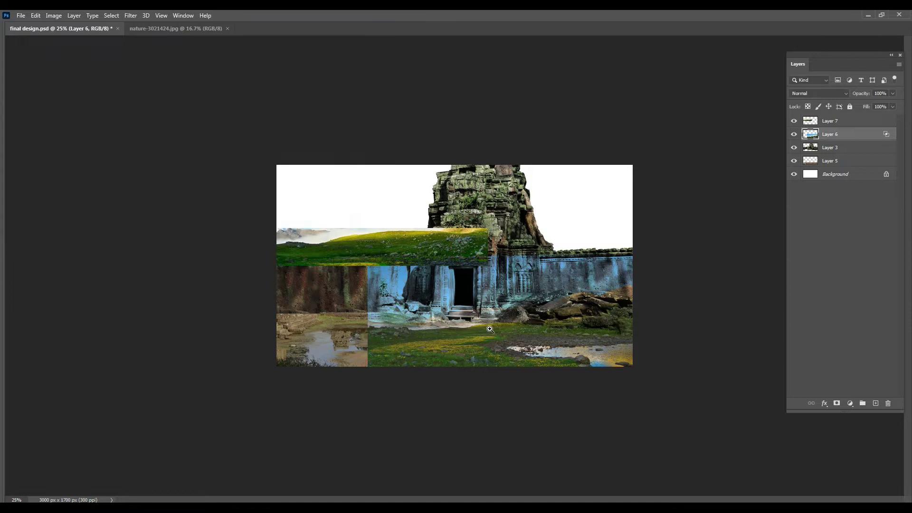
Hide the layer with a black mask, paint the lower-right puddle back, and nudge it right
key("ctrl+plus")
key("ctrl+i")
key("b")
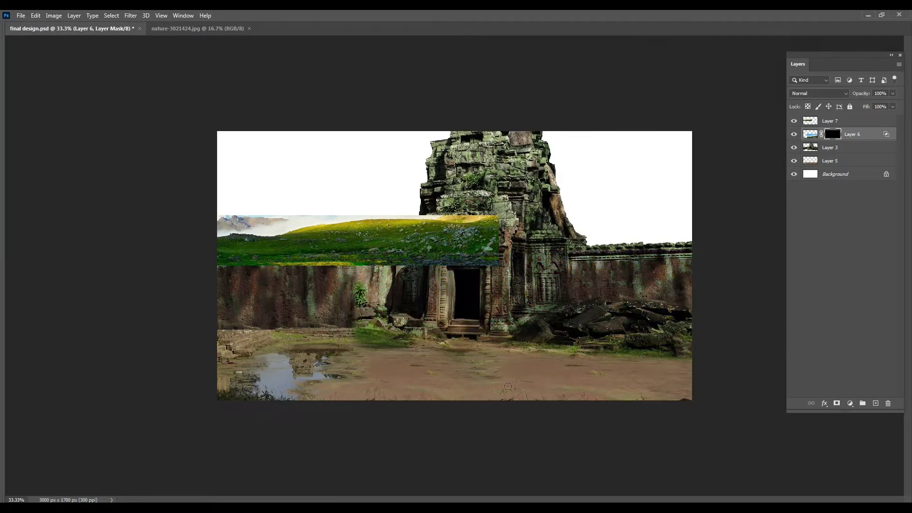
left_click_drag(674, 385, 681, 385)
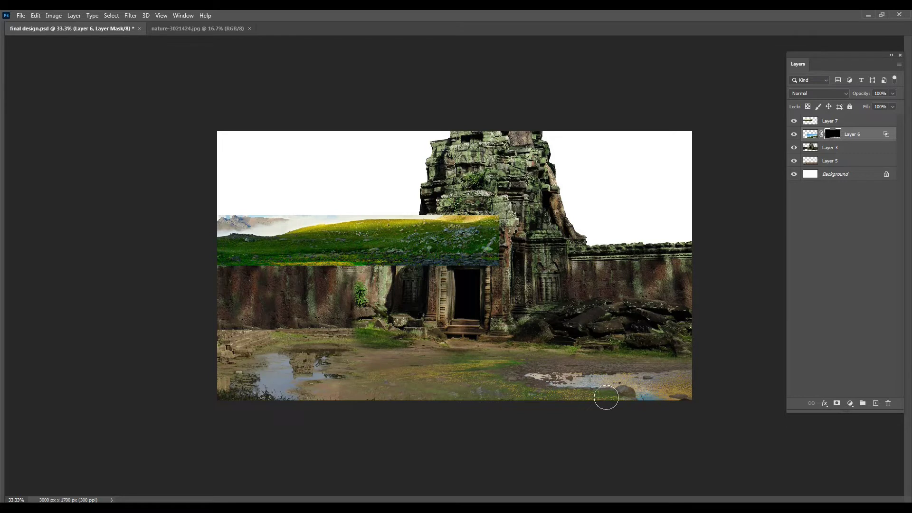
left_click_drag(355, 269, 370, 268)
key("Return")
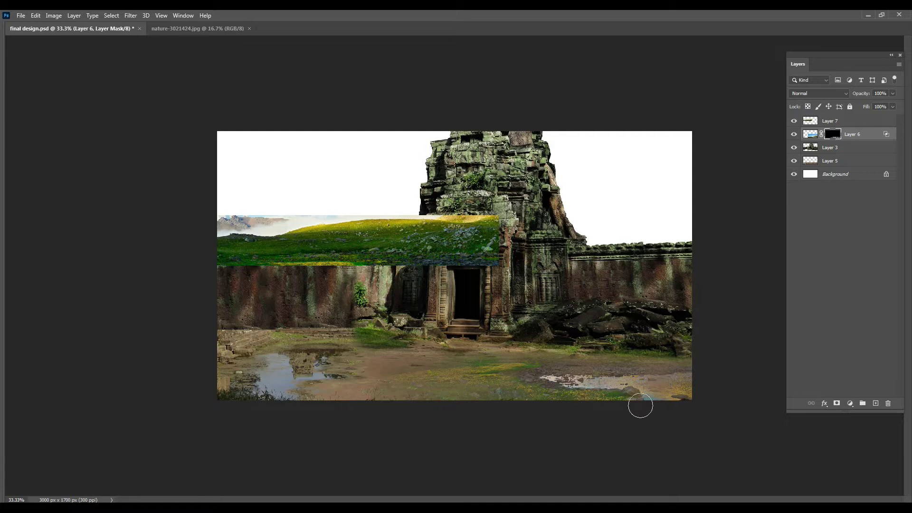
Move the grass strip layer down to the base of the left wall
key("v")
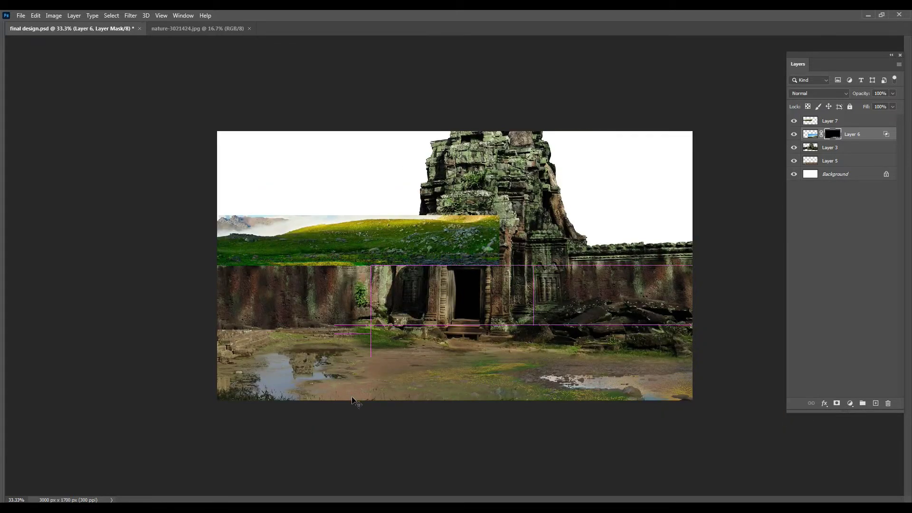
left_click(326, 372, "ctrl")
left_click_drag(333, 368, 357, 320)
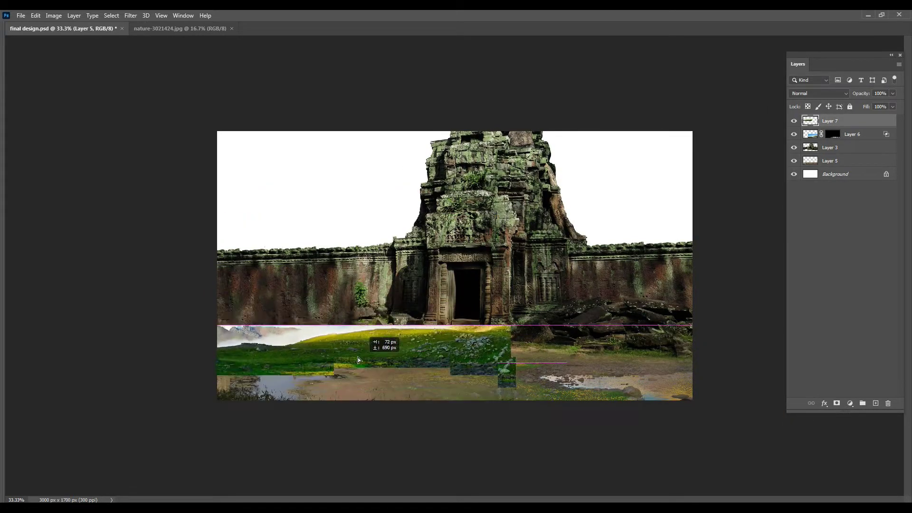
key("ctrl+plus")
mouse_move(344, 332)
left_mouse_down()
mouse_move(541, 374)
mouse_move(517, 337)
left_mouse_up()
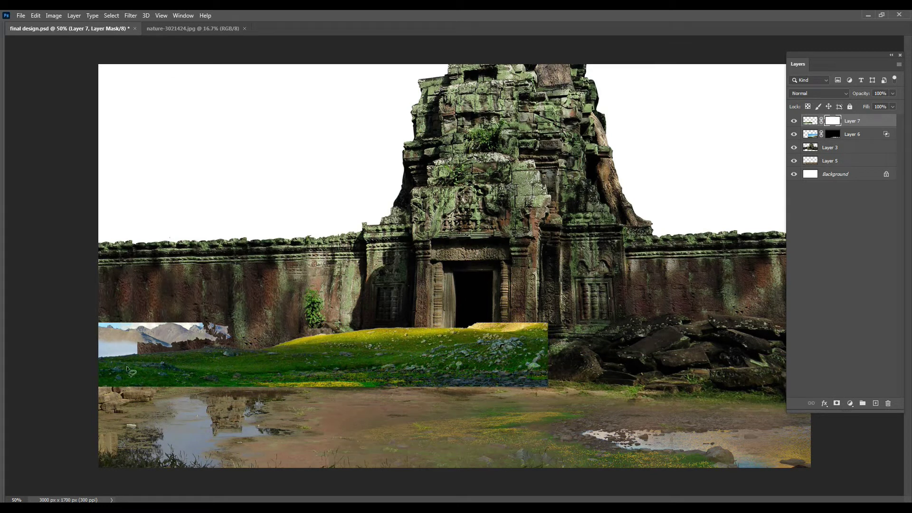
Delete the selected area from the grass layer's mask and nudge the strip into position
key("ctrl+i")
key("ctrl+i")
key("ctrl+i")
key("ctrl+i")
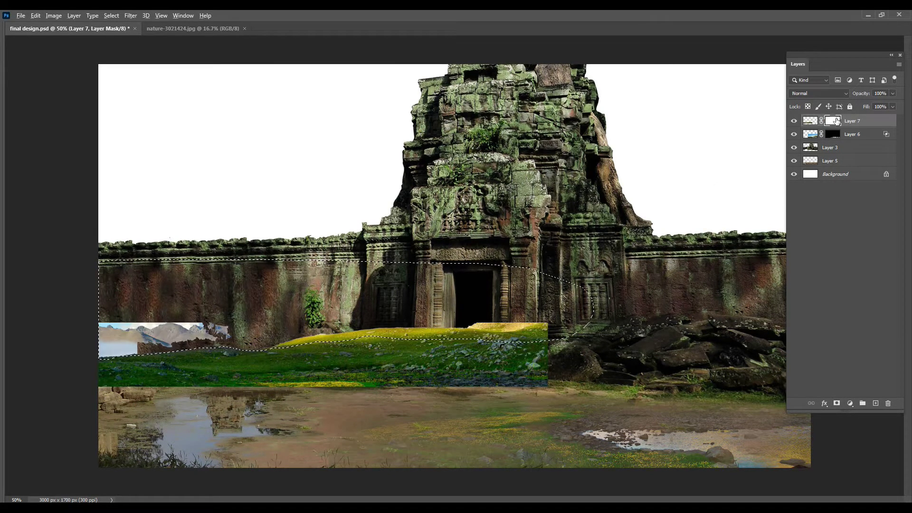
key("Delete")
key("ctrl+d")
mouse_move(435, 337)
left_mouse_down()
mouse_move(366, 367)
mouse_move(358, 358)
left_mouse_up()
Brush black along the grass's lower edge, flowers and rocks to fade them into the ground
key("ctrl+plus")
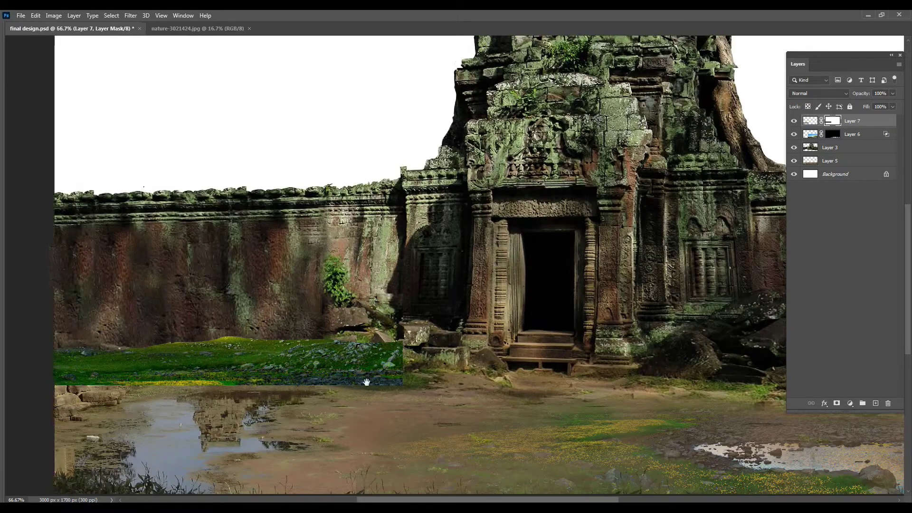
key("ctrl+plus")
left_click_drag(122, 407, 192, 407)
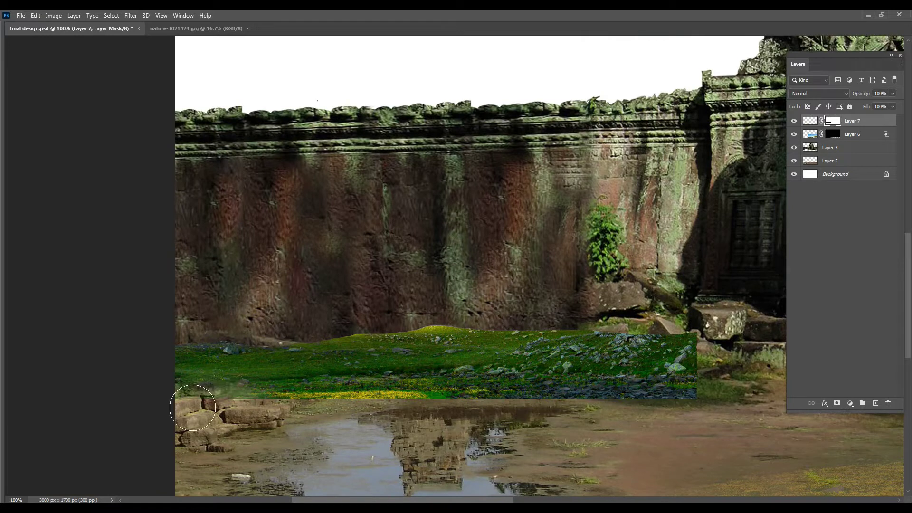
left_click_drag(357, 416, 358, 405)
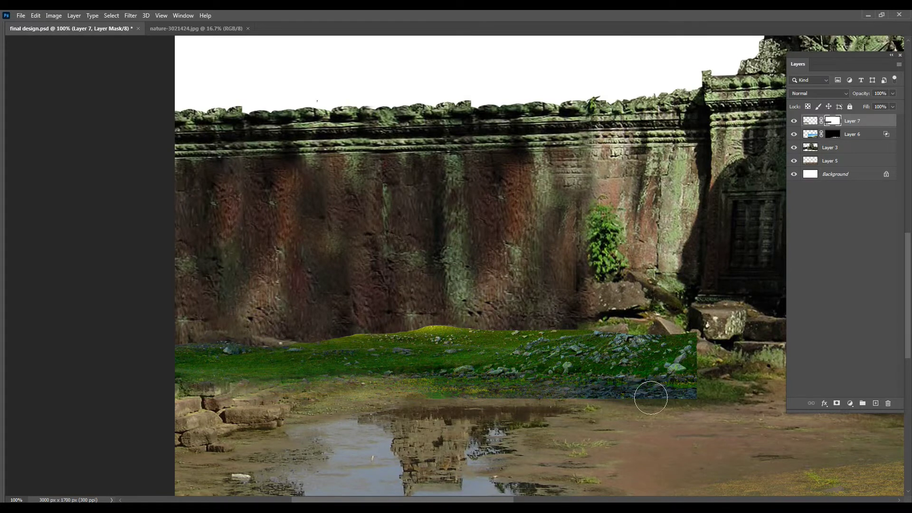
left_click_drag(651, 398, 601, 393)
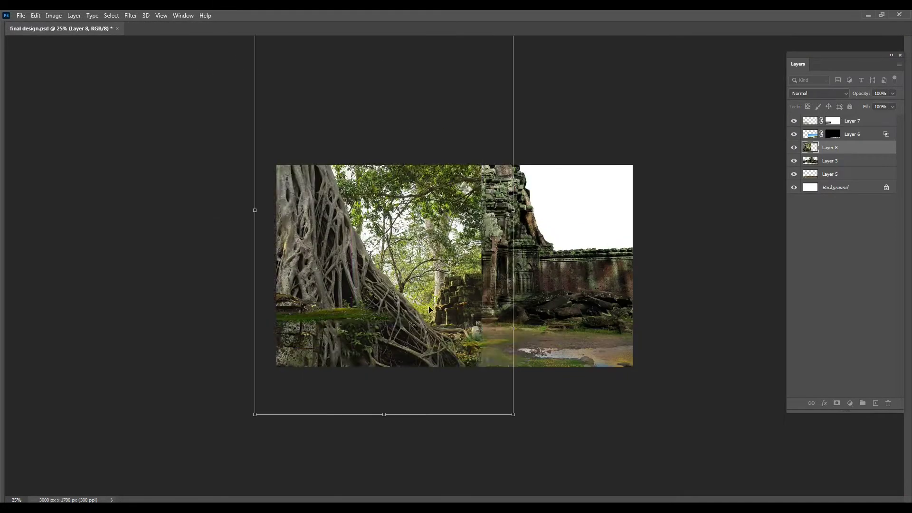
Place the banyan tree layer on top, move it upper-left and narrow it
key("Return")
key("ctrl+shift+bracketright")
left_click_drag(413, 323, 387, 316)
key("ctrl+t")
left_click_drag(474, 51, 422, 124)
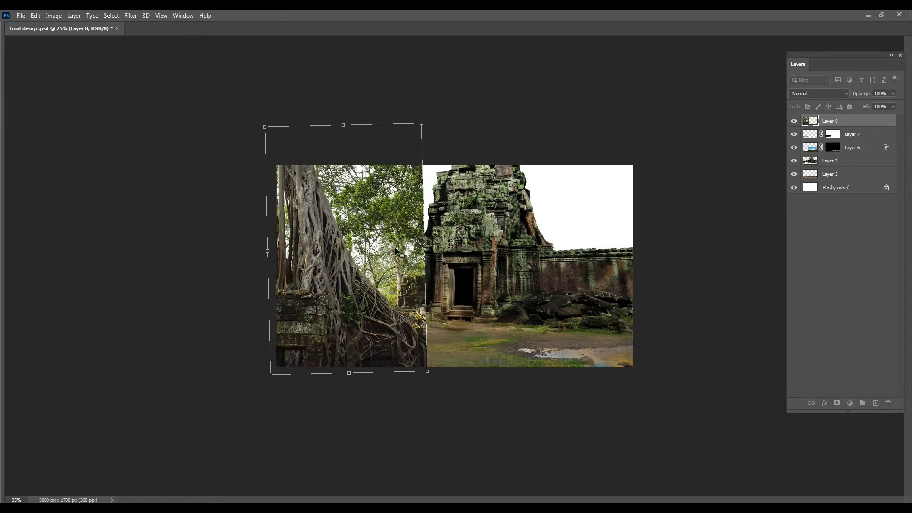
key("Return")
Trace a Pen path around the banyan trunk and roots
key("ctrl+plus")
key("ctrl+plus")
key("ctrl+plus")
key("ctrl+plus")
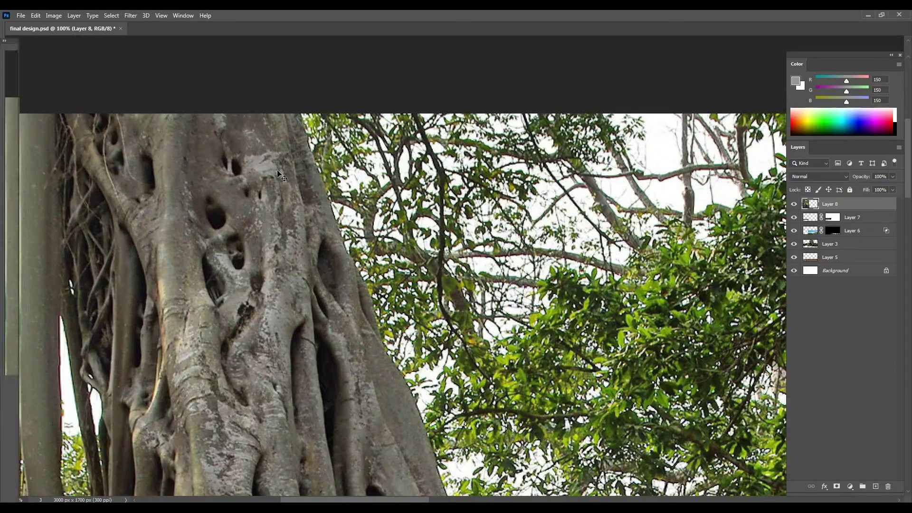
key("ctrl+plus")
left_click(9, 243)
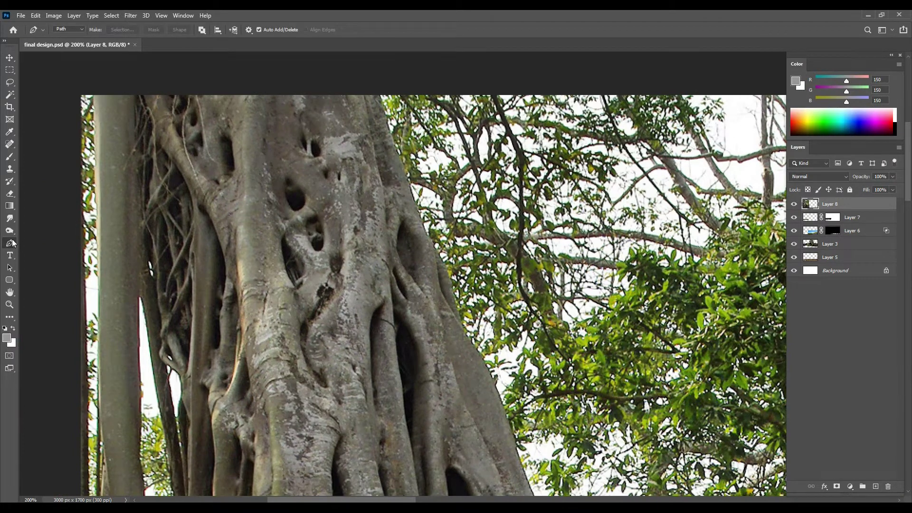
scroll(397, 136, "up", 1)
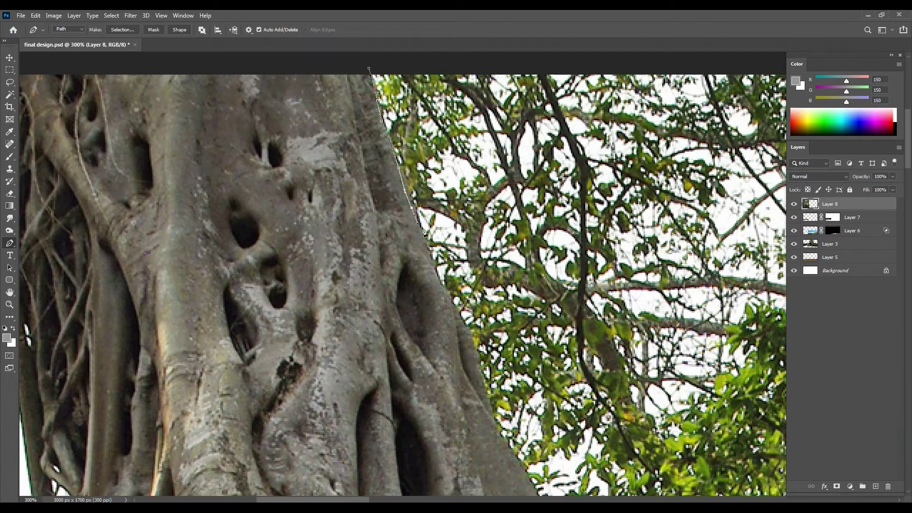
left_click_drag(424, 231, 593, 468)
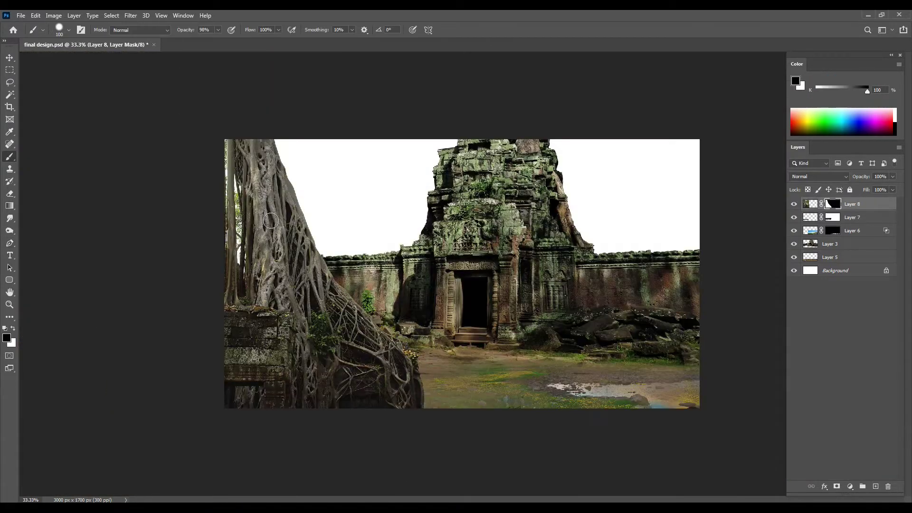
scroll(271, 220, "up", 2)
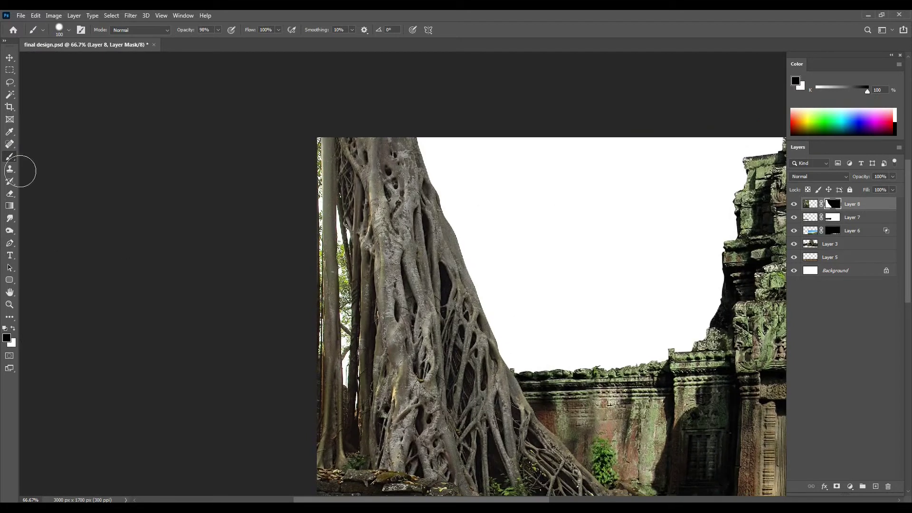
scroll(321, 199, "up", 1)
scroll(321, 143, "up", 1)
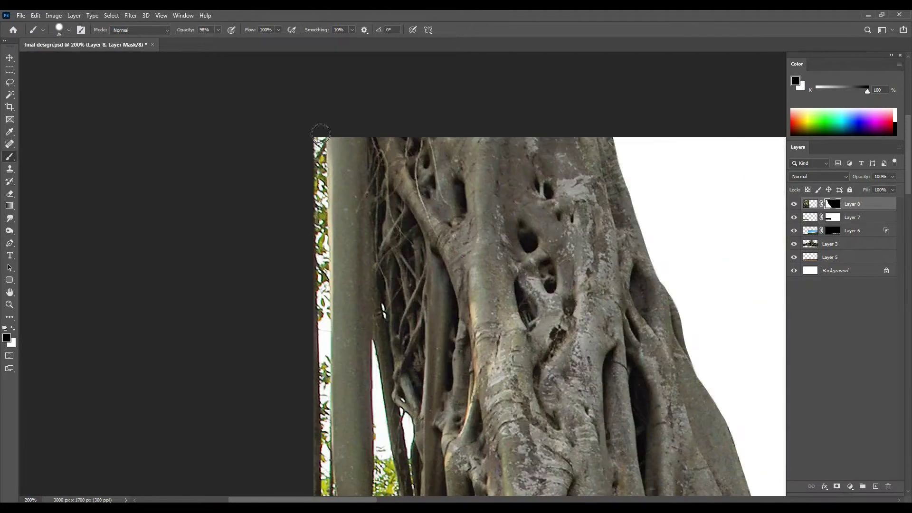
scroll(325, 209, "down", 2)
scroll(330, 227, "down", 1)
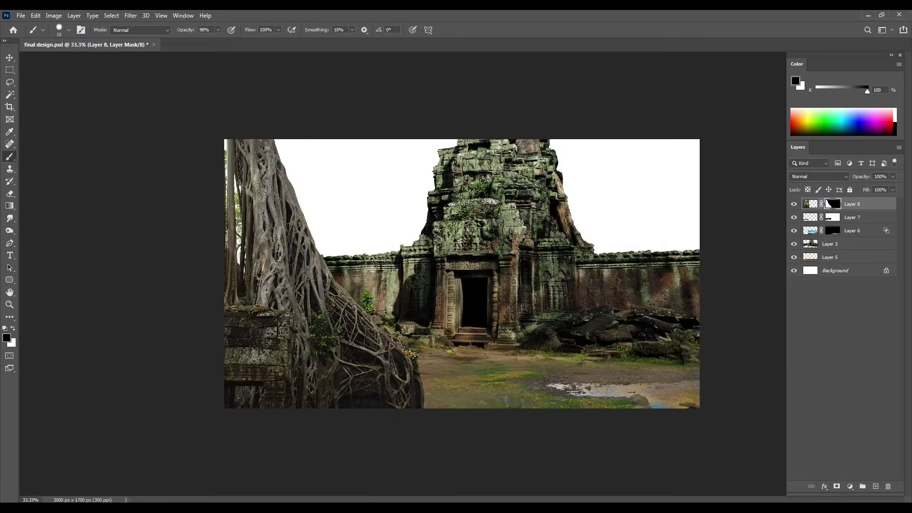
scroll(223, 171, "up", 1)
scroll(224, 171, "up", 1)
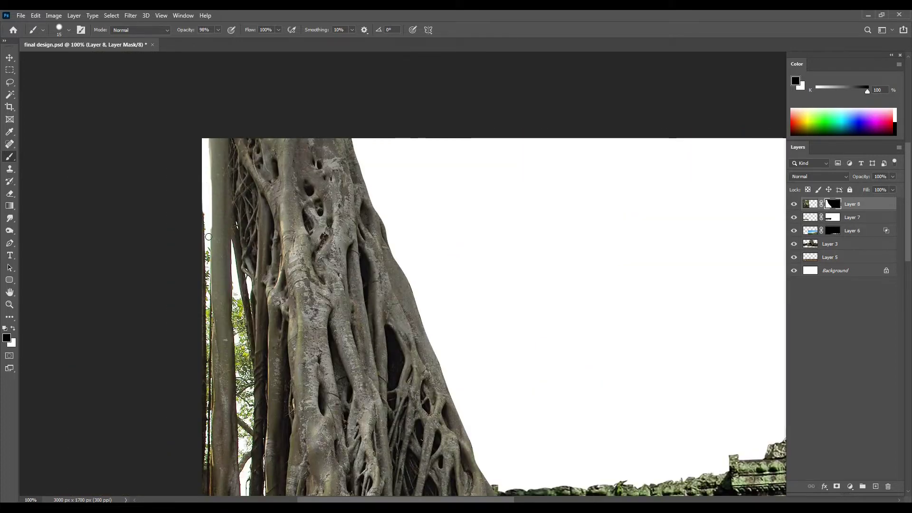
scroll(205, 309, "up", 1)
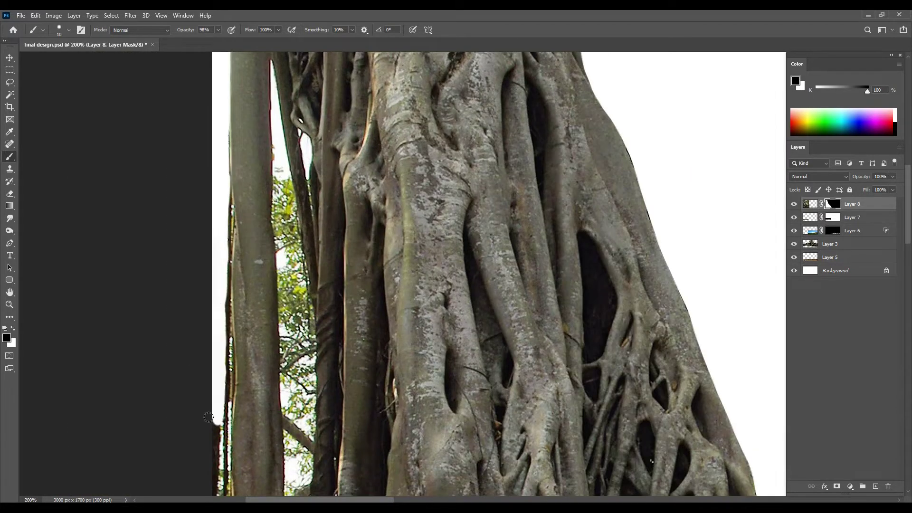
scroll(197, 203, "down", 3)
scroll(214, 194, "up", 3)
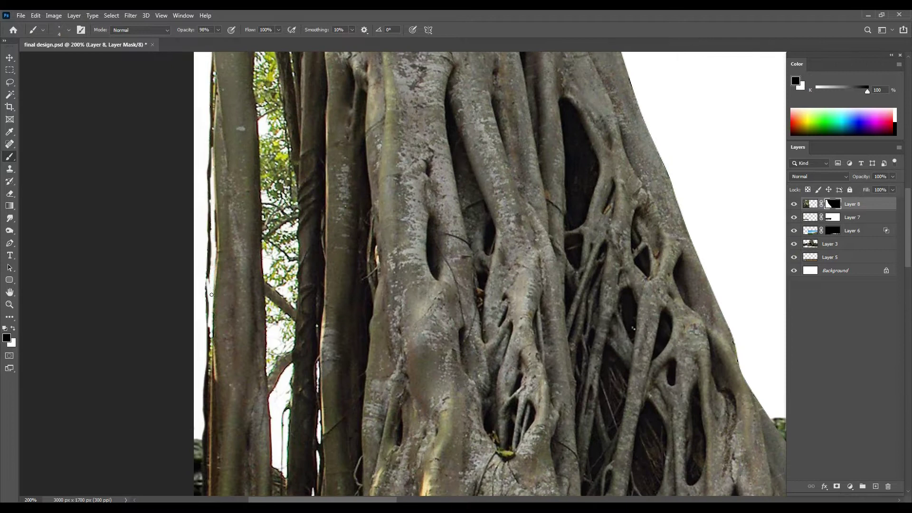
Refine the trunk mask with the Brush, masking out foliage between the trunks
key("x")
scroll(209, 292, "down", 1)
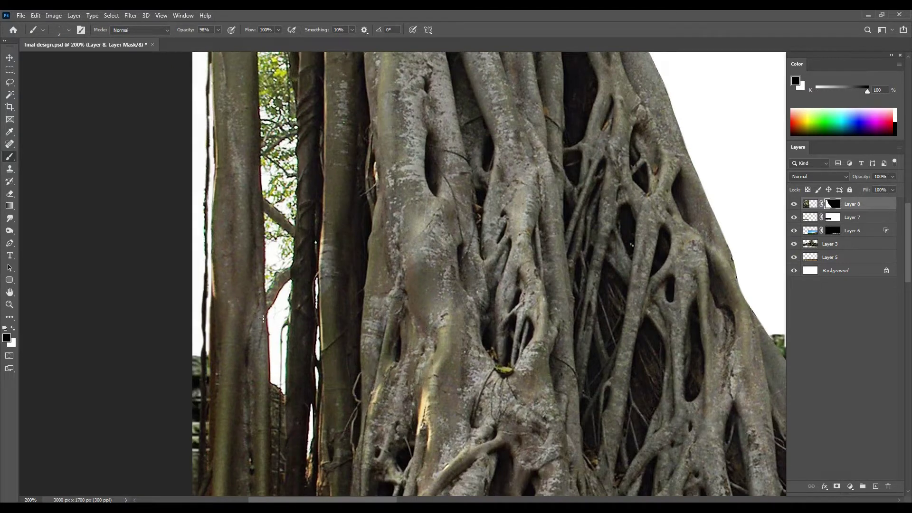
key("ctrl+plus")
scroll(375, 199, "up", 3)
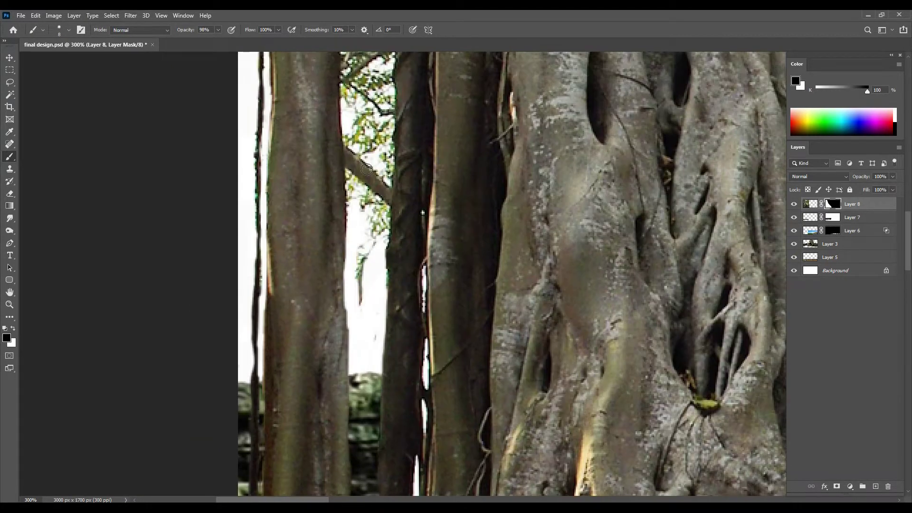
scroll(354, 98, "right", 1)
key("bracketleft")
key("bracketleft")
key("bracketleft")
scroll(311, 118, "up", 2)
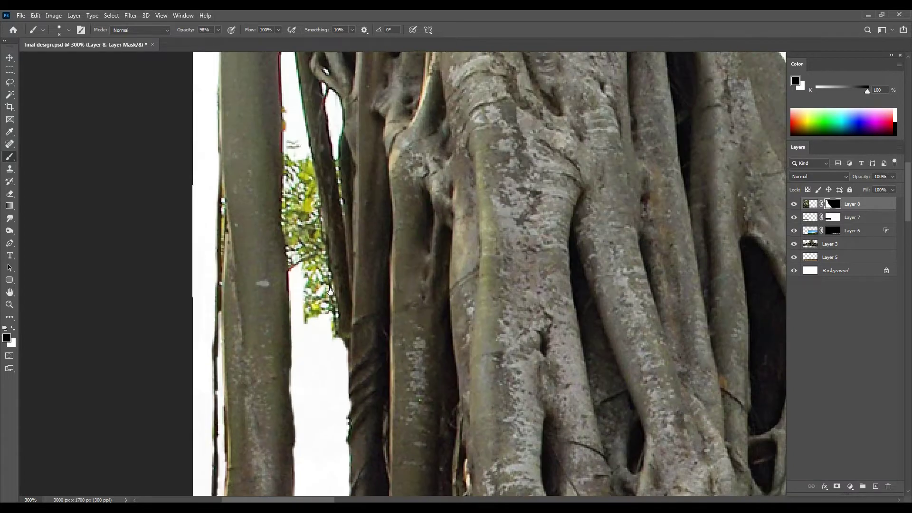
key("bracketright")
key("bracketright")
left_click_drag(301, 134, 295, 135)
Rotate the tree layer slightly to straighten it
key("ctrl+0")
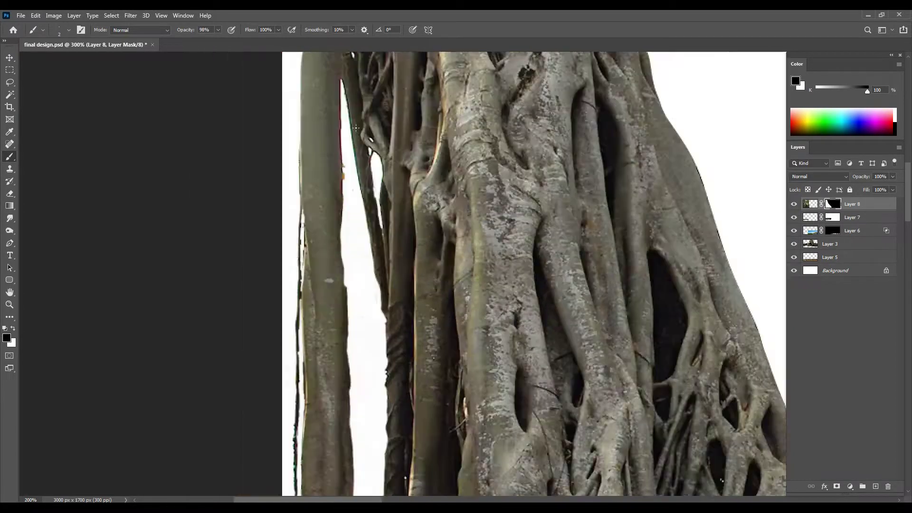
key("ctrl+t")
left_click_drag(425, 426, 414, 432)
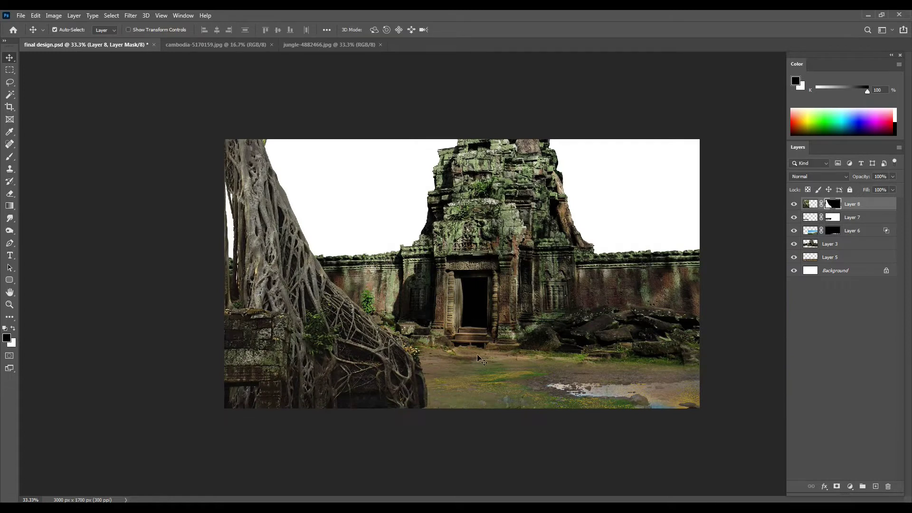
Compare the colour channels and duplicate the Blue channel as Blue copy
left_click(183, 16)
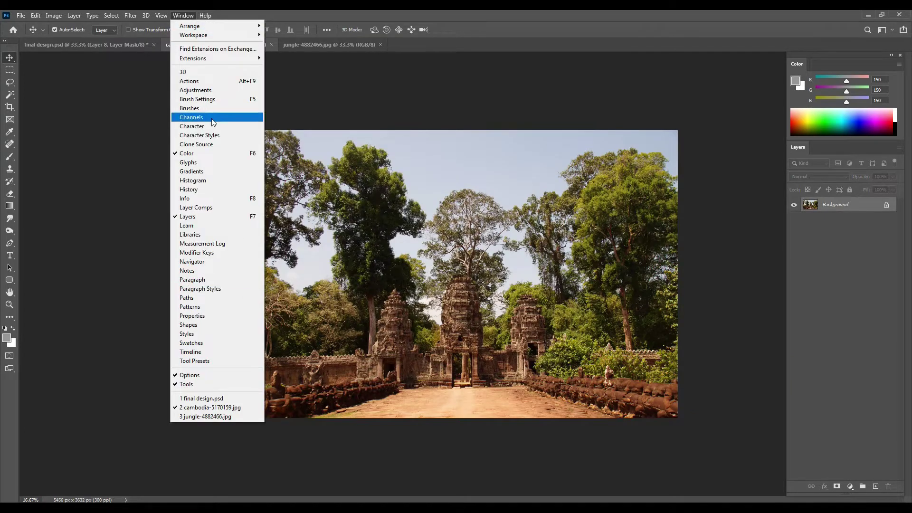
left_click(212, 122)
left_click(434, 129)
left_click(441, 105)
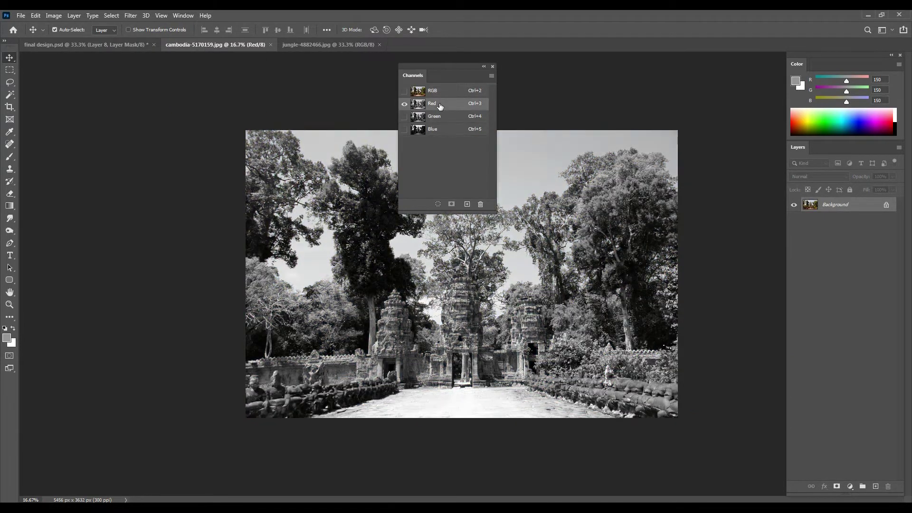
left_click(433, 129)
right_click(434, 129)
left_click(444, 135)
left_click(404, 98)
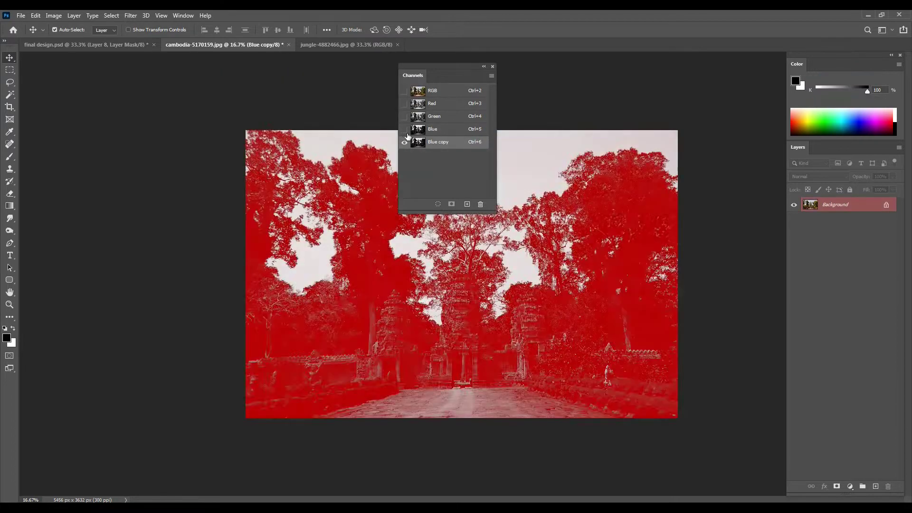
left_click(407, 137)
Crush the Blue copy channel to near pure black and white with Levels
key("ctrl+l")
left_click_drag(456, 38, 600, 132)
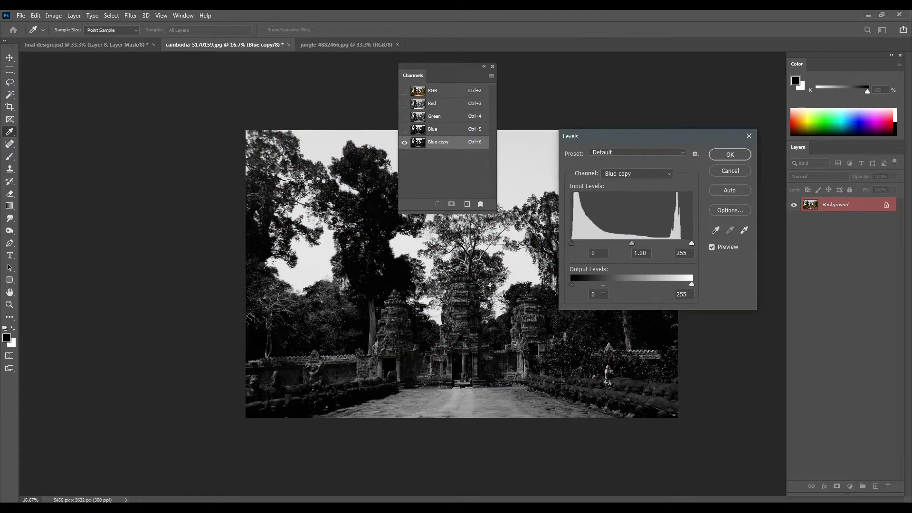
left_click_drag(571, 243, 647, 243)
left_click_drag(430, 74, 142, 100)
mouse_move(670, 243)
left_mouse_down()
mouse_move(656, 243)
mouse_move(676, 243)
left_mouse_up()
left_click(746, 154)
Load Blue copy as a selection and add a layer mask hiding the sky
left_click(152, 230)
left_click(146, 115)
left_click(837, 486)
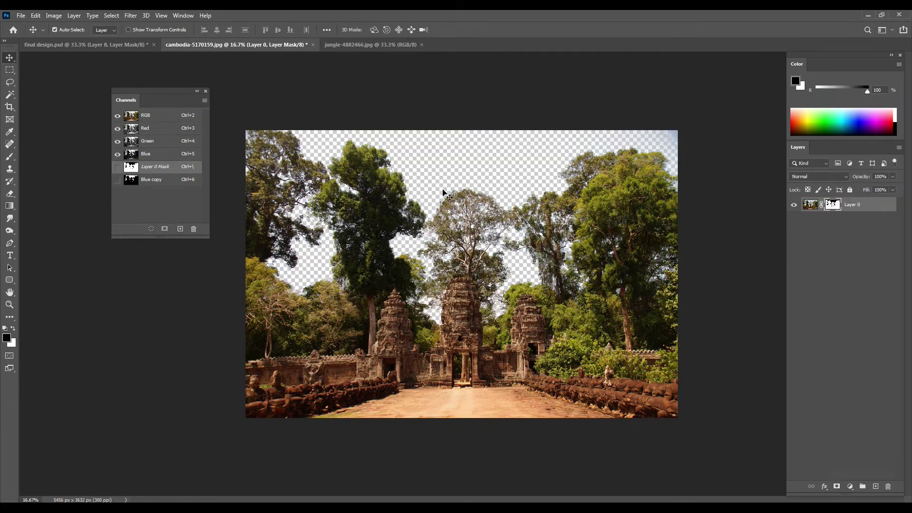
key("ctrl+1")
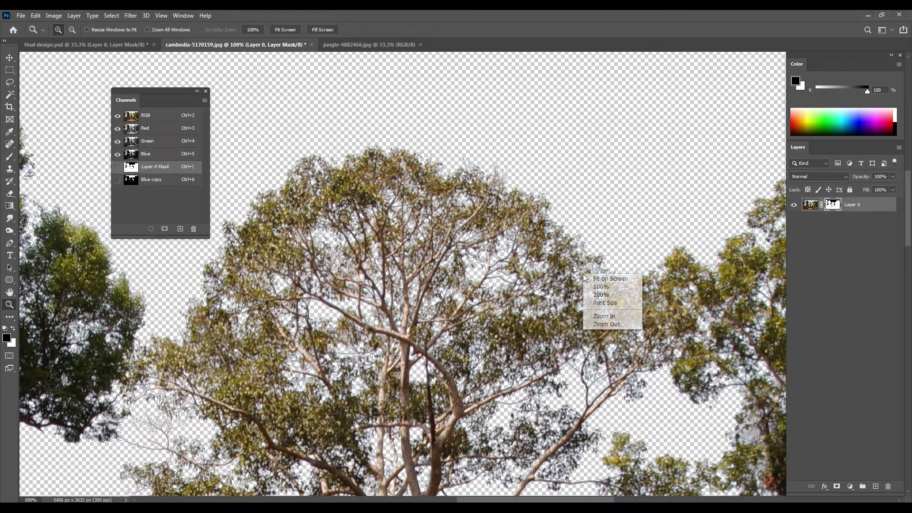
key("ctrl+0")
Drag the masked Cambodia photo into final design.psd and scale it down
left_click_drag(311, 101, 432, 157)
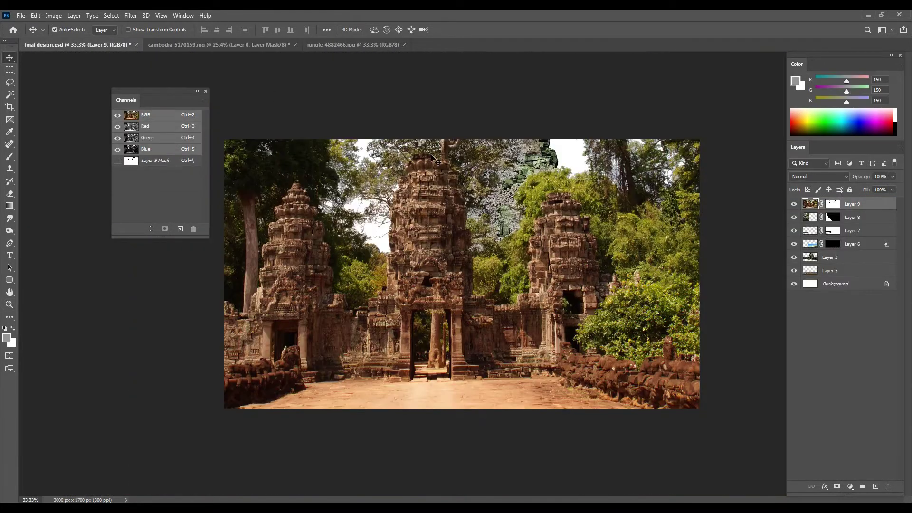
left_click_drag(849, 214, 849, 264)
key("ctrl+t")
key("ctrl+minus")
mouse_move(762, 393)
left_mouse_down()
mouse_move(534, 278)
mouse_move(732, 323)
left_mouse_up()
key("Return")
Send the Cambodia layer beneath Layer 5 and shrink it to about 78%, repositioned
key("ctrl+bracketleft")
key("ctrl+t")
left_click_drag(332, 334, 375, 366)
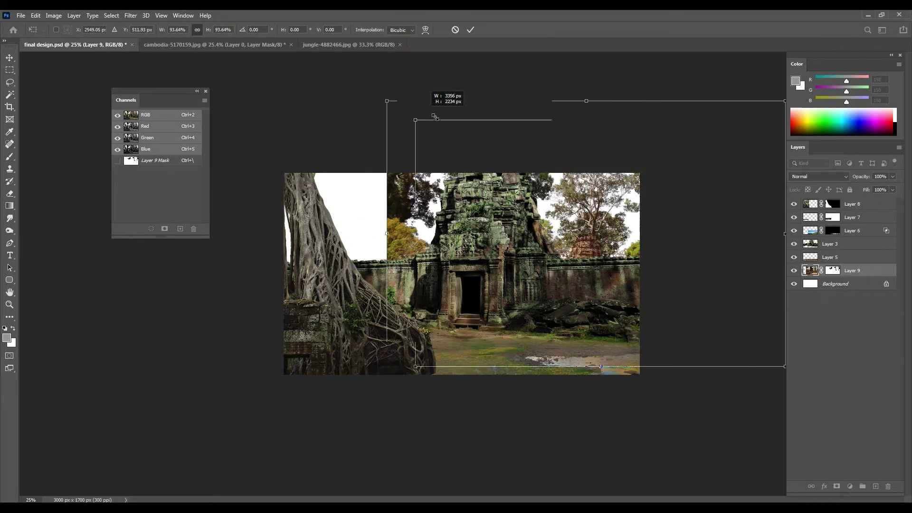
left_click_drag(382, 95, 318, 119)
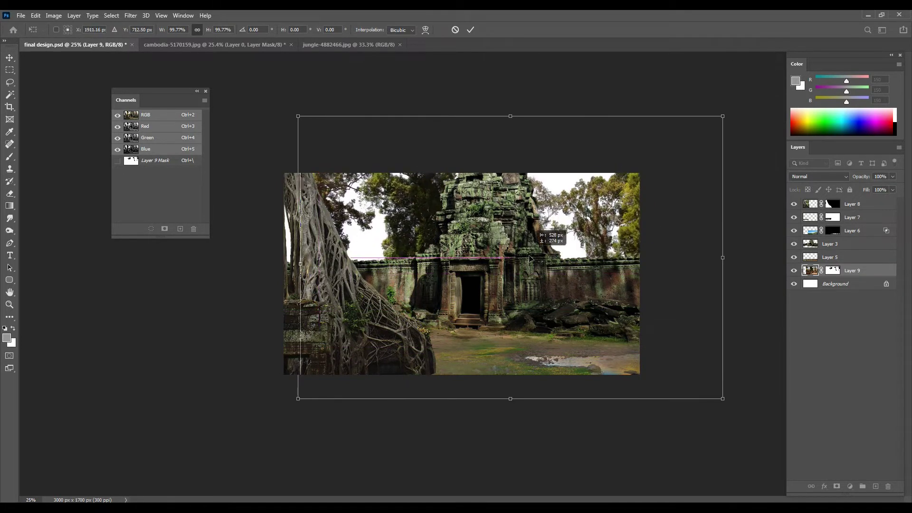
left_click_drag(722, 107, 640, 172)
mouse_move(571, 227)
left_mouse_down()
mouse_move(608, 183)
mouse_move(558, 190)
left_mouse_up()
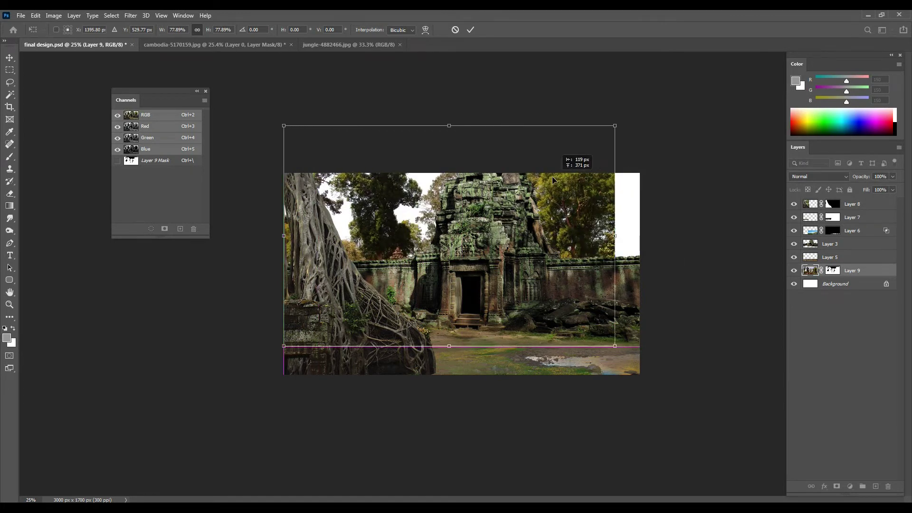
key("Return")
Duplicate the tree layer, shift the copy toward the right edge, and merge it
key("ctrl+j")
key("l")
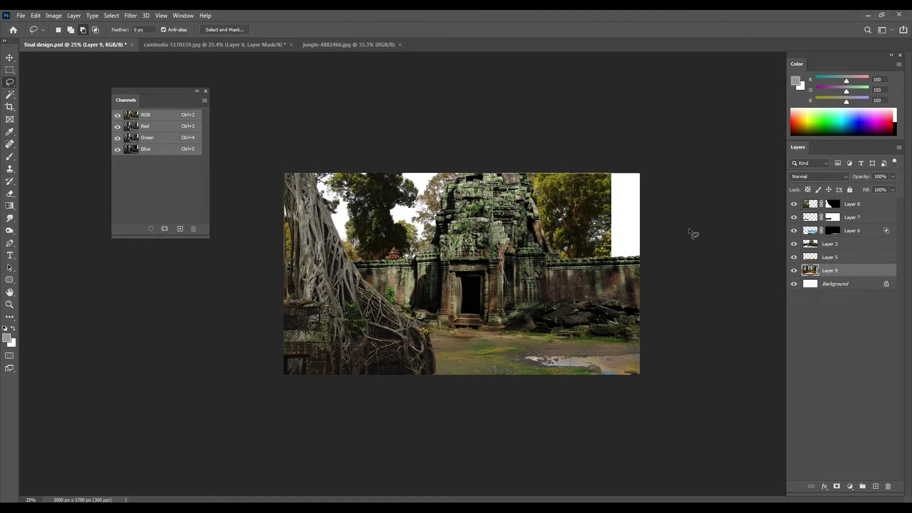
key("v")
left_click_drag(594, 245, 694, 214)
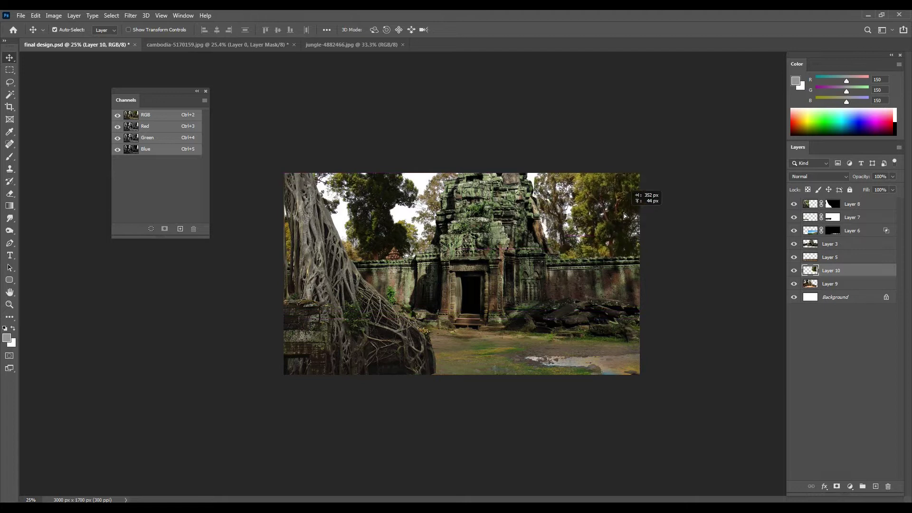
key("ctrl+e")
left_click(291, 45)
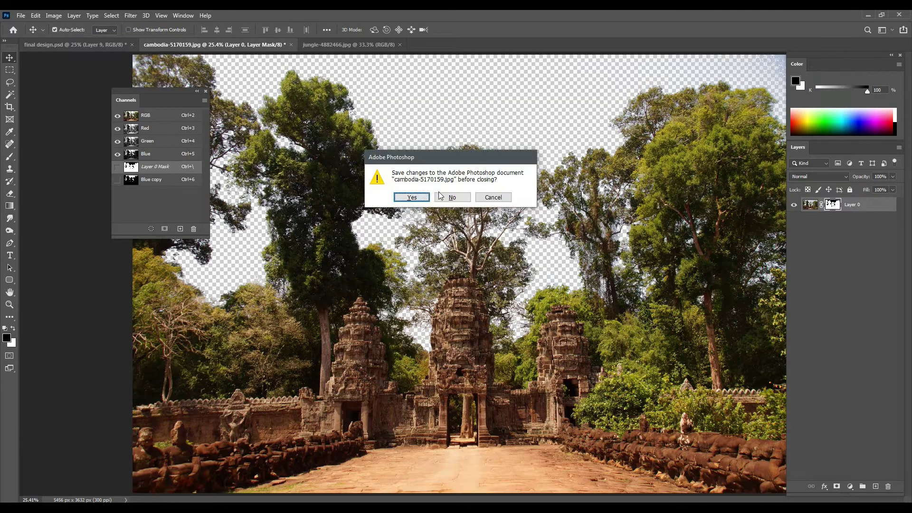
Close the Cambodia photo without saving and fit the jungle photo on screen
left_click(442, 196)
left_click(232, 45)
key("ctrl+minus")
left_click(183, 16)
Duplicate the jungle photo's Blue channel and darken its shadows with Levels
left_click(139, 101)
right_click(145, 149)
left_click(164, 153)
left_click(403, 98)
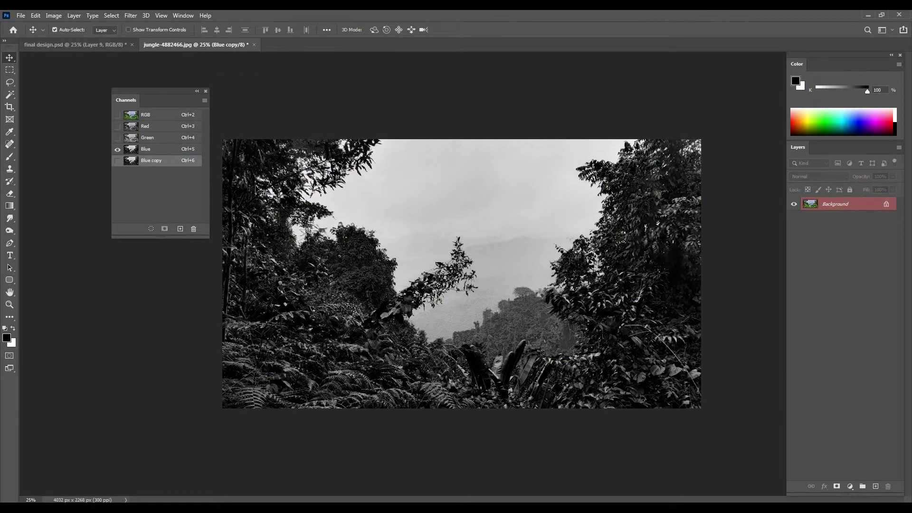
key("ctrl+6")
key("ctrl+l")
left_click_drag(572, 244, 651, 245)
key("Return")
Load the Blue copy as a selection and Lasso-subtract the lower and right foliage
left_click(151, 229)
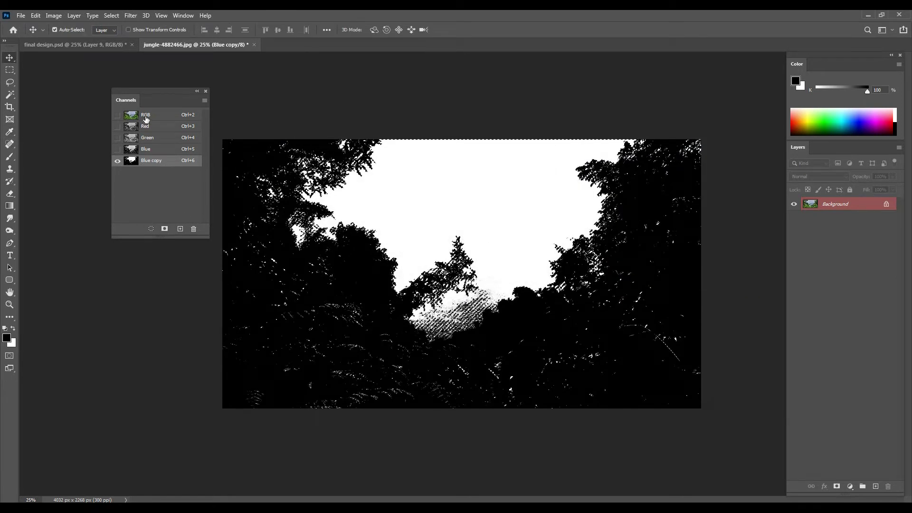
key("ctrl+2")
key("v")
key("l")
left_click(82, 30)
left_click_drag(247, 142, 328, 269)
left_click_drag(169, 263, 534, 328)
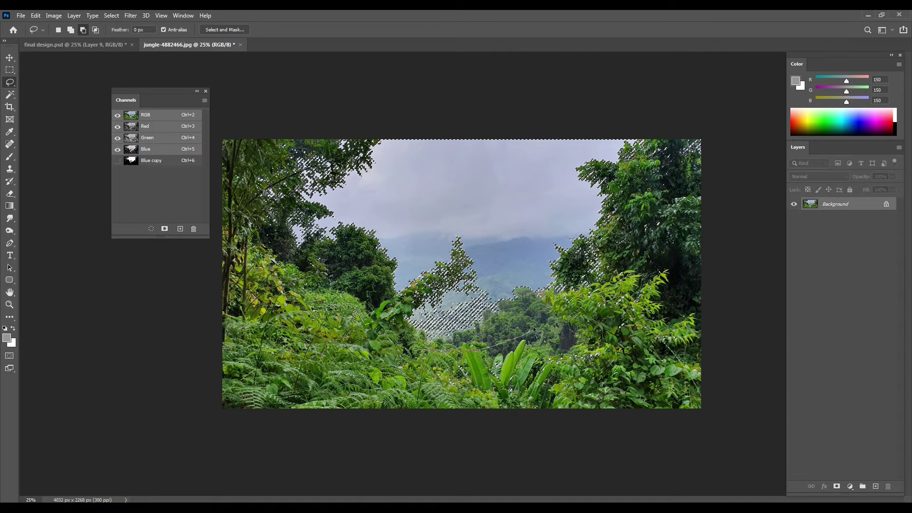
left_click_drag(646, 185, 506, 461)
left_click_drag(627, 342, 635, 209)
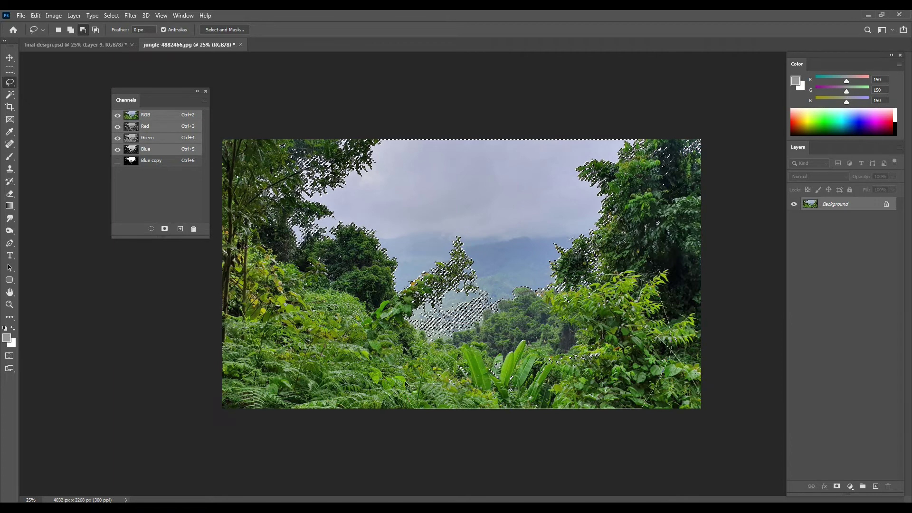
Add a layer mask hiding the sky and drag the jungle layer into the final design
left_click(837, 486)
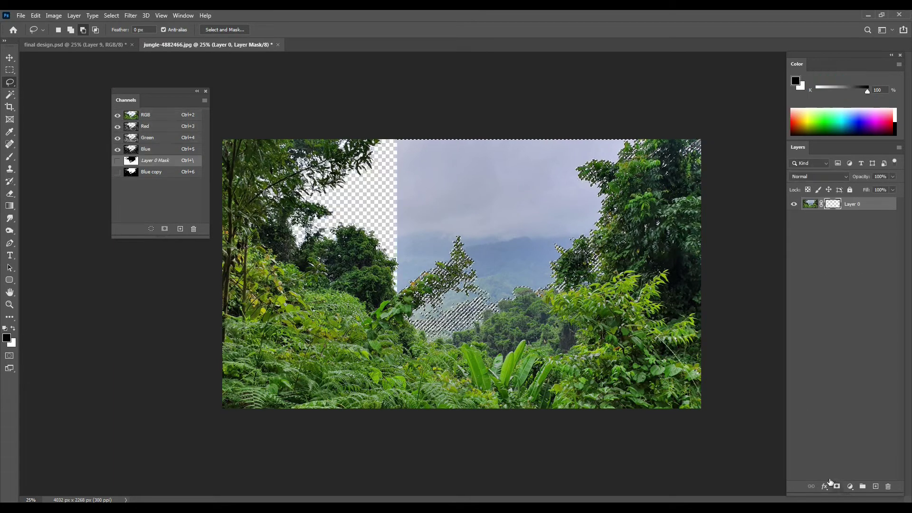
key("v")
mouse_move(203, 150)
left_mouse_down()
mouse_move(108, 45)
mouse_move(519, 224)
left_mouse_up()
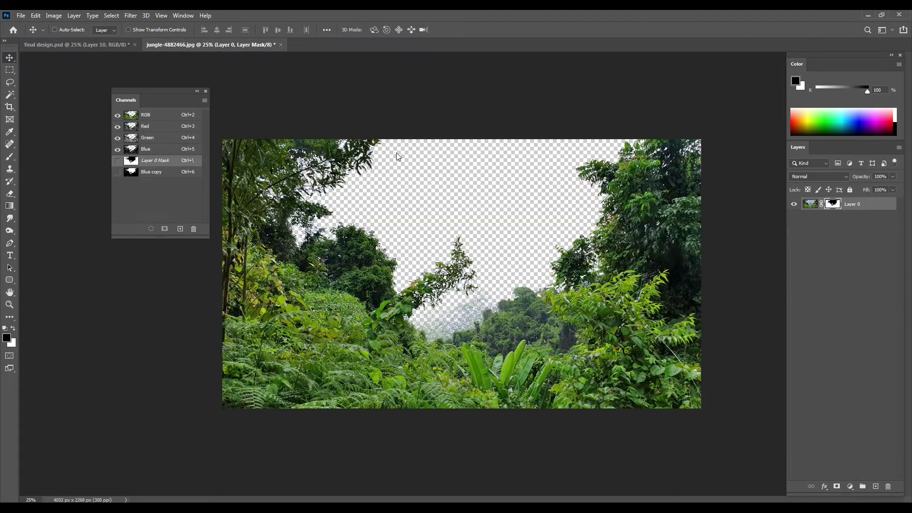
Scale the jungle layer to about 38% at the right and apply Color Balance +20, 0, +21
key("ctrl+t")
mouse_move(757, 90)
left_mouse_down()
mouse_move(546, 180)
mouse_move(699, 171)
left_mouse_up()
left_click_drag(691, 139, 609, 158)
left_click_drag(589, 198, 650, 206)
key("Return")
key("ctrl+b")
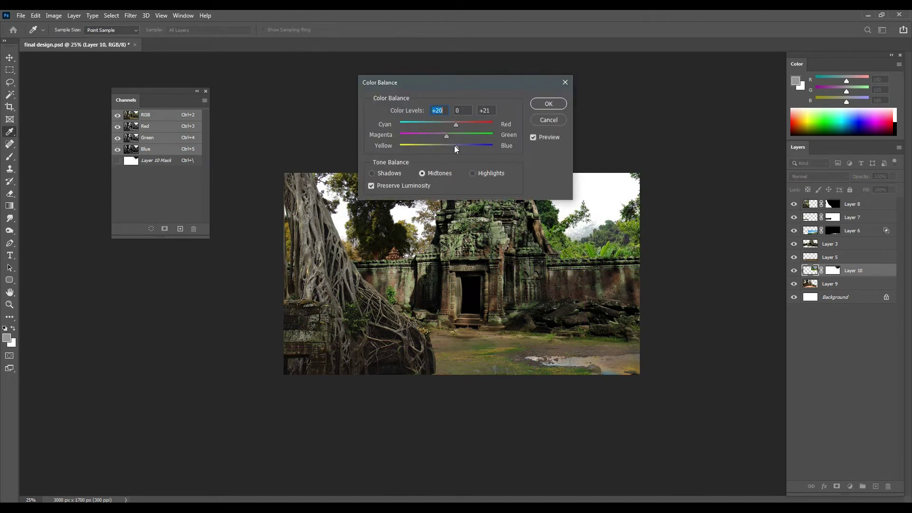
key("Return")
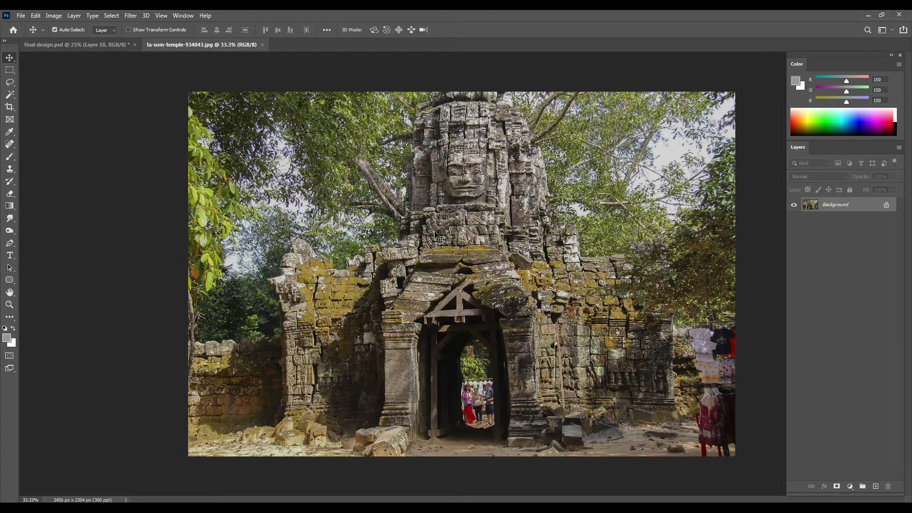
Select the Ta Som photo's bright sky with Color Range
key("w")
right_click(483, 176)
right_click(489, 134)
left_click(511, 215)
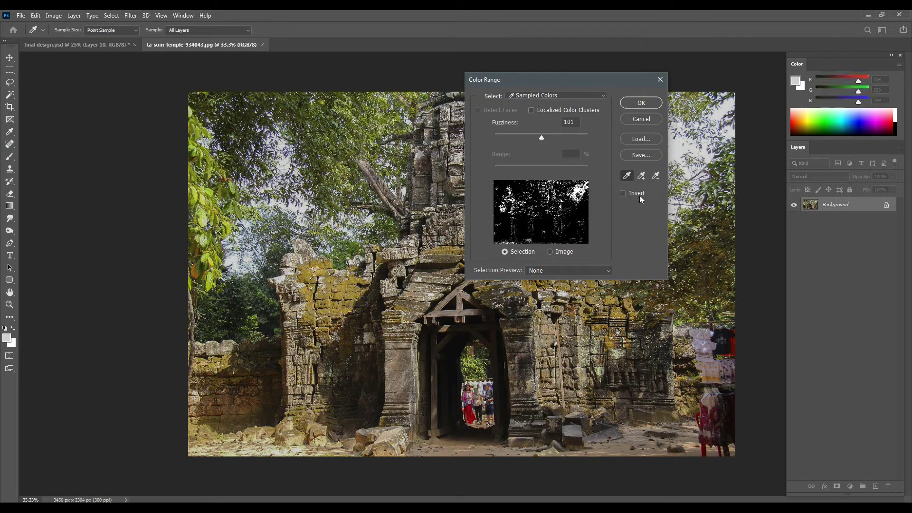
left_click(731, 103)
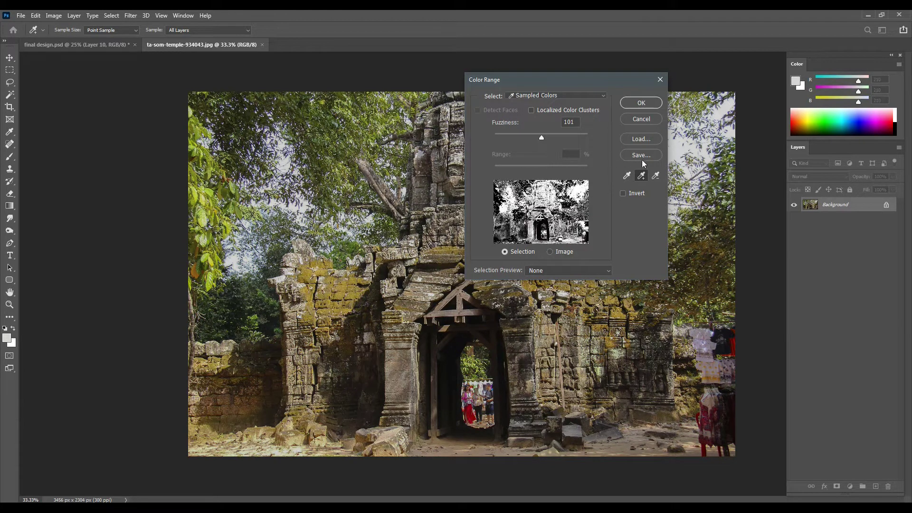
left_click(627, 176)
left_click(287, 156)
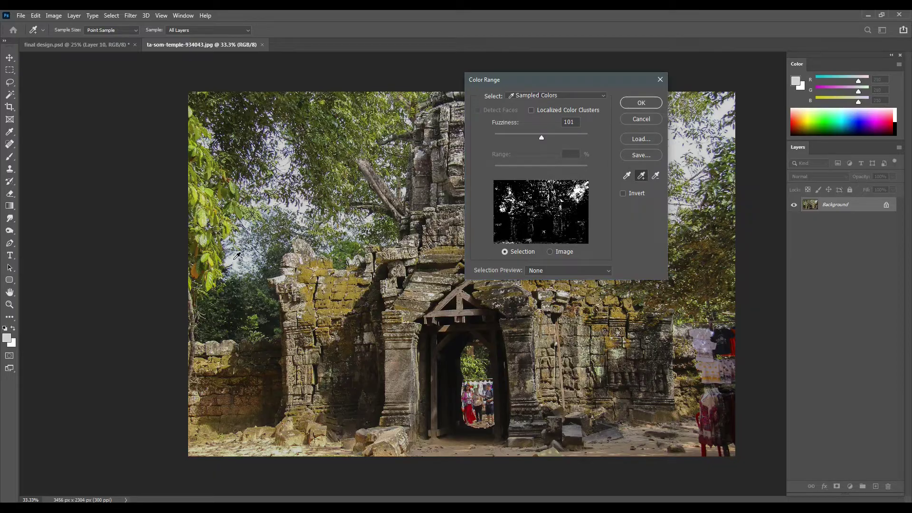
left_click(640, 103)
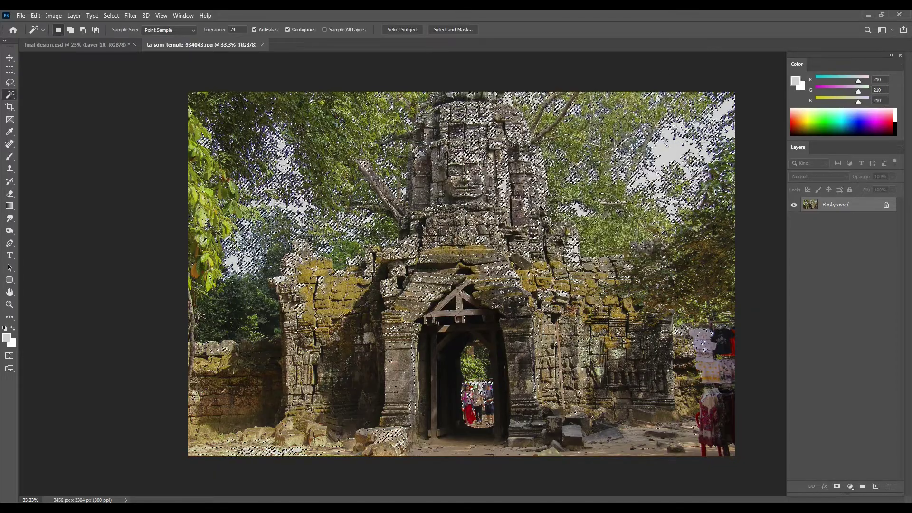
Lasso-subtract the wall top and temple tower, add a sky mask, then undo it
left_click(9, 81)
left_click(83, 30)
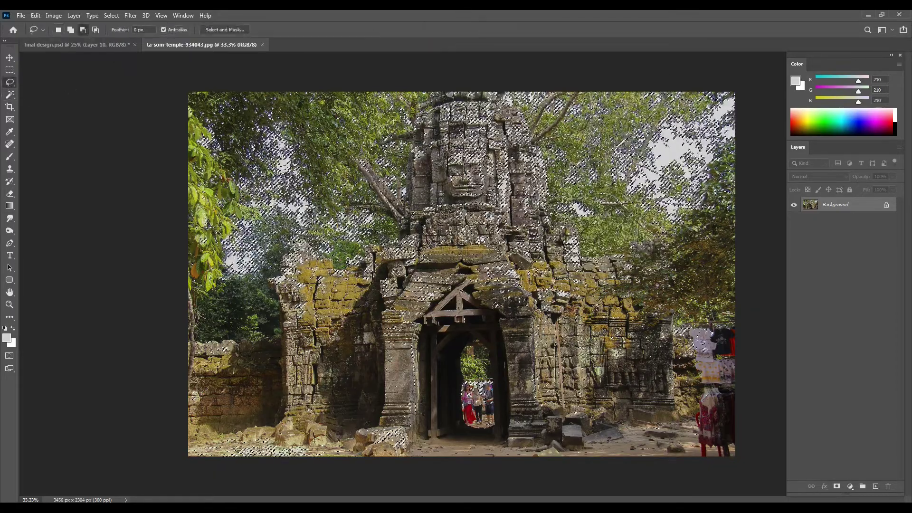
left_click_drag(271, 280, 347, 272)
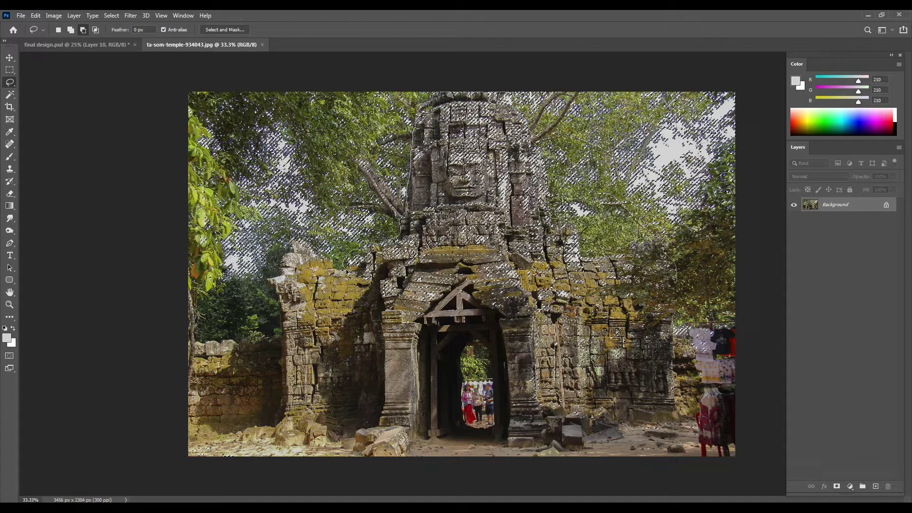
left_click_drag(736, 399, 734, 367)
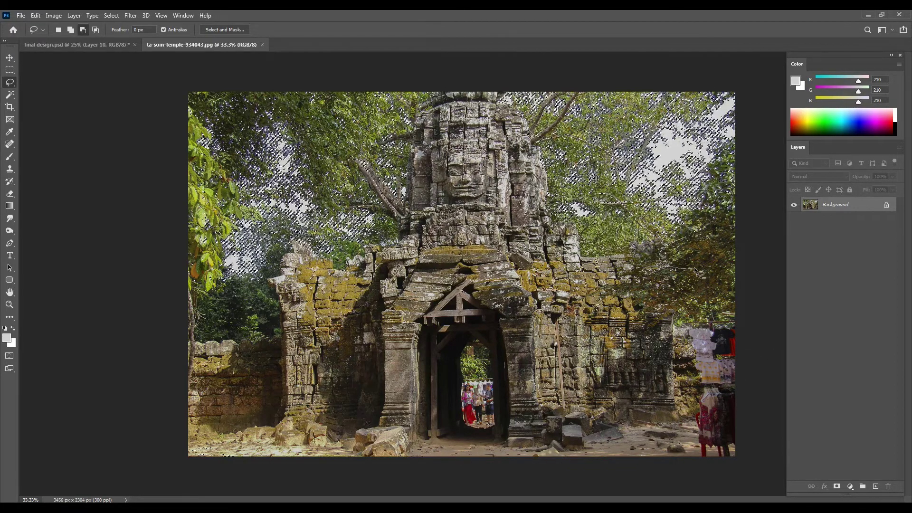
left_click(836, 489)
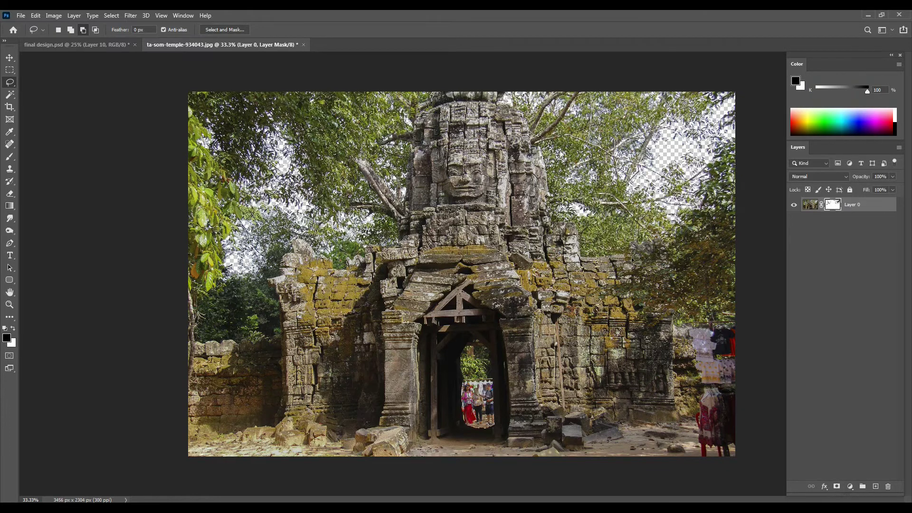
key("ctrl+z")
Re-add the sky mask and place the scaled-down temple layer in the final design
left_click(836, 486)
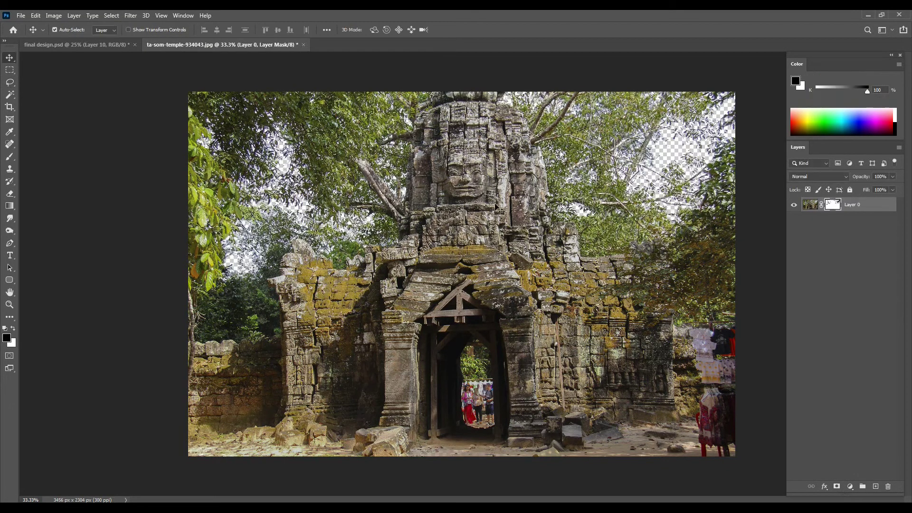
key("v")
left_click_drag(461, 266, 414, 218)
key("ctrl+t")
left_click_drag(620, 354, 573, 314)
left_click_drag(526, 244, 530, 336)
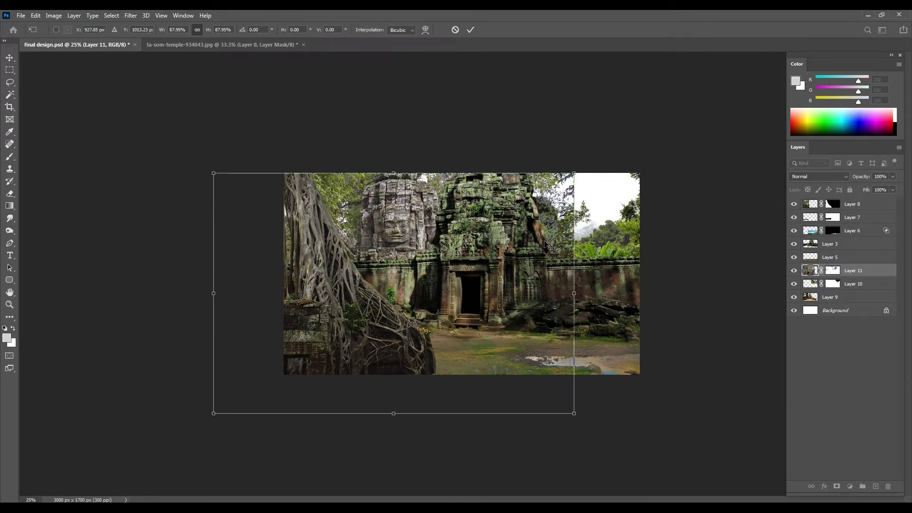
key("Return")
key("ctrl+plus")
Shift the jungle layer left below Layer 9, then stretch Layer 9 and move it right and down
left_click(833, 274)
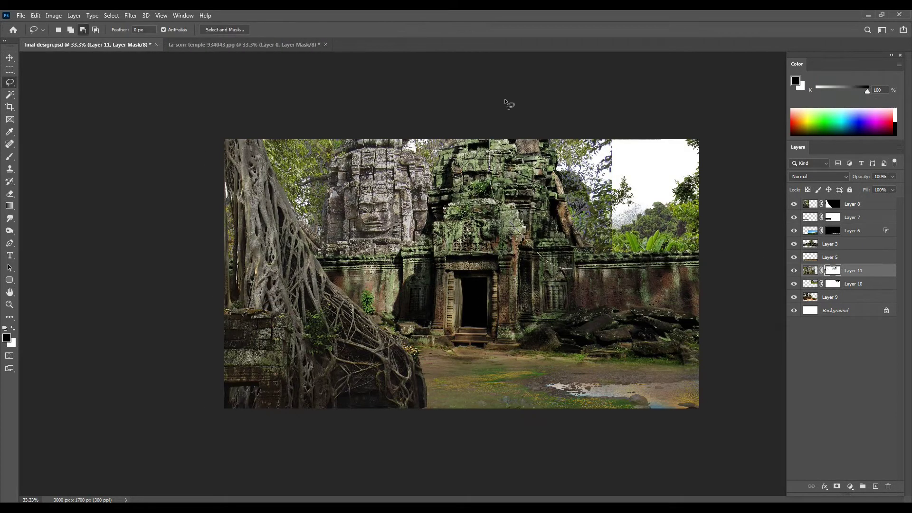
left_click_drag(595, 199, 580, 197)
key("ctrl+bracketleft")
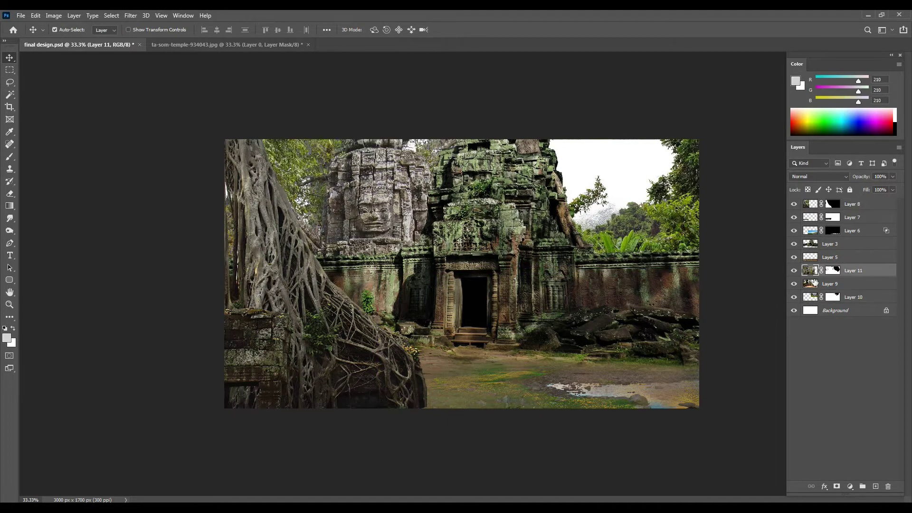
left_click(446, 151)
key("ctrl+t")
mouse_move(445, 151)
left_mouse_down()
mouse_move(482, 248)
mouse_move(406, 229)
left_mouse_up()
key("Return")
left_click_drag(644, 221, 702, 236)
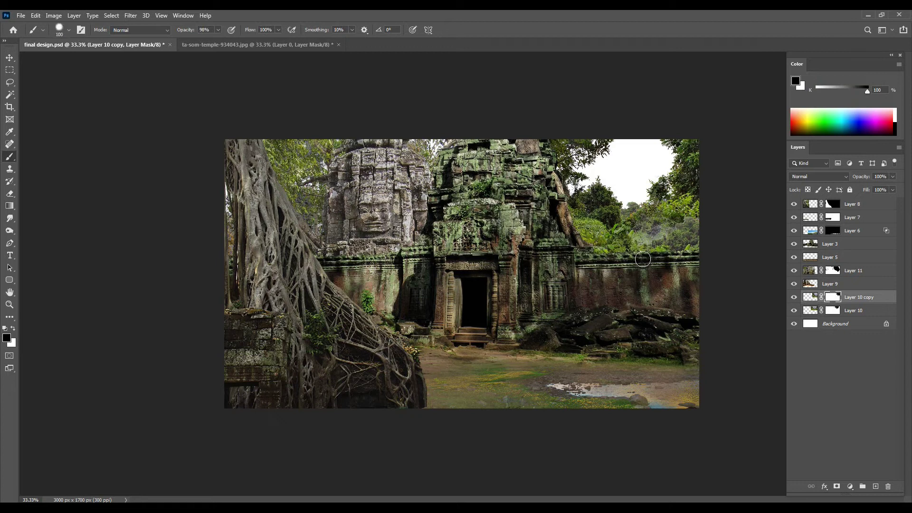
Set the brush to 200 px and enlarge the left face tower (Layer 11) to about 106%
right_click(682, 220)
left_click_drag(693, 237, 713, 238)
key("Return")
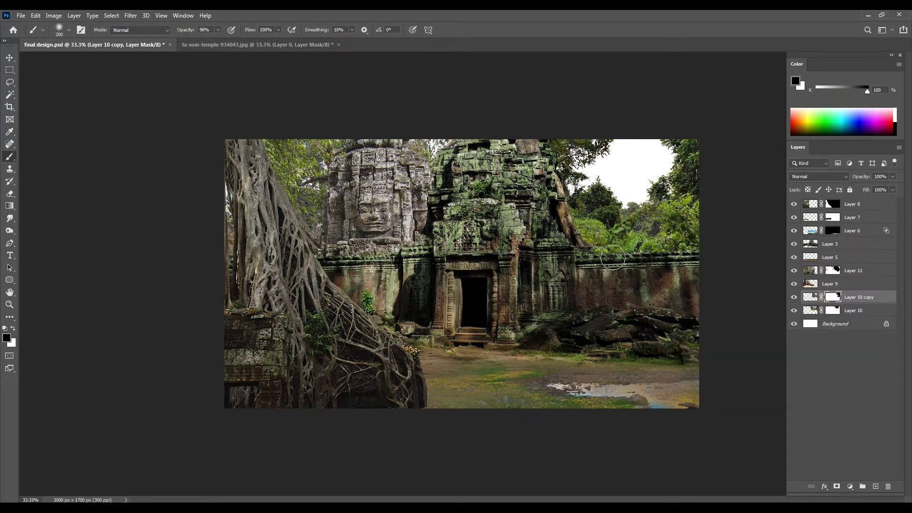
key("v")
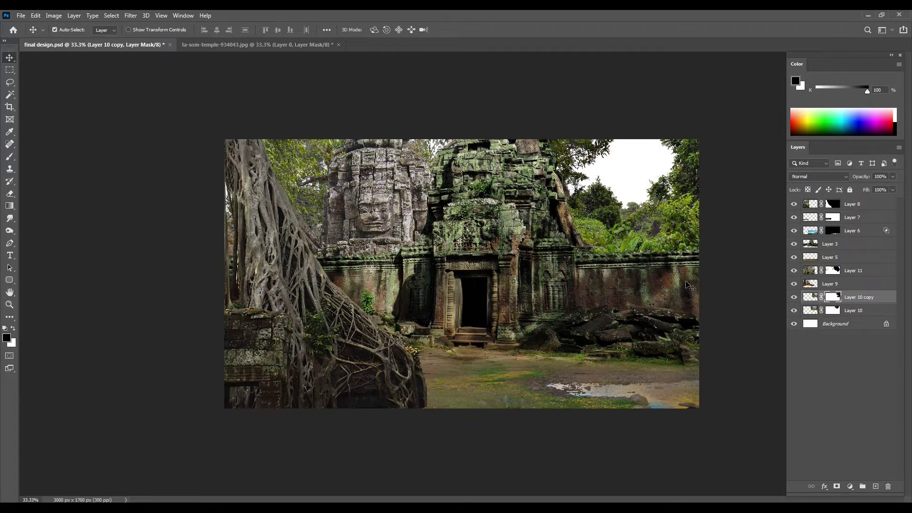
left_click_drag(538, 255, 509, 205)
key("ctrl+t")
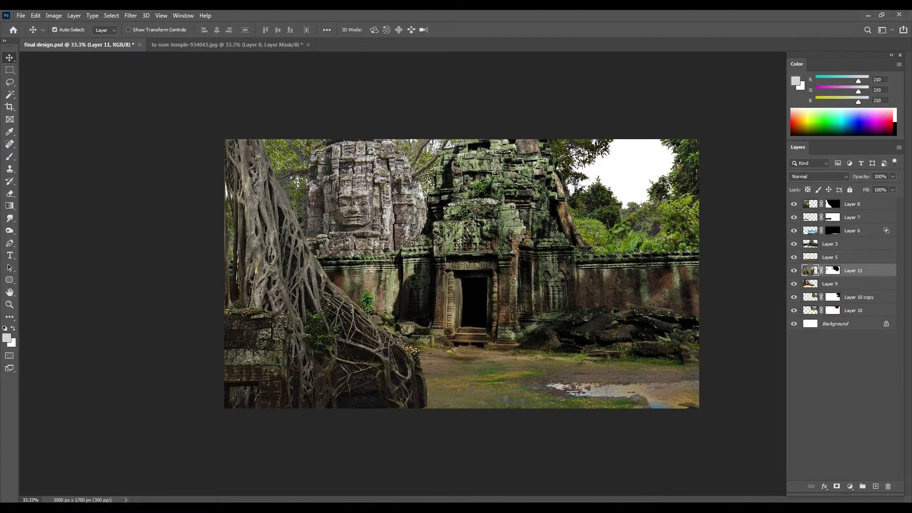
key("ctrl+minus")
left_click_drag(560, 408, 570, 401)
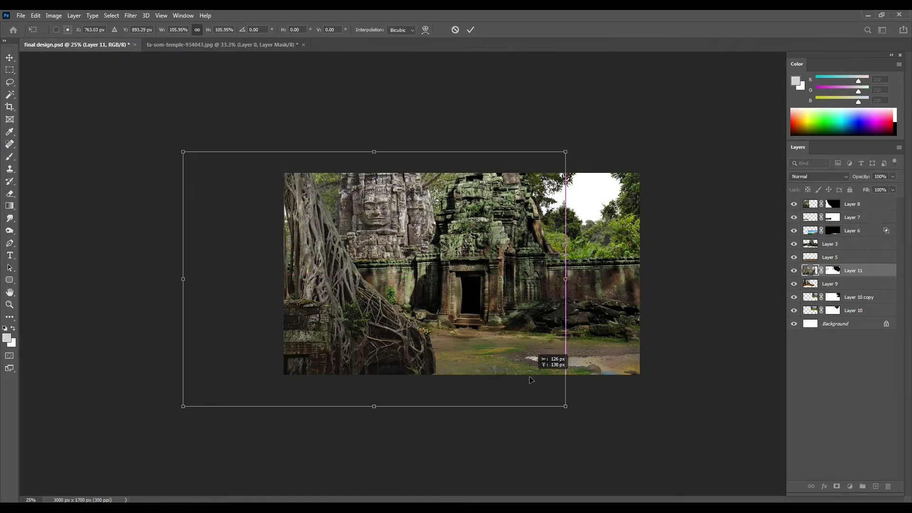
key("Return")
key("ctrl+plus")
Close the ta-som-temple photo without saving and bring up the cambodia towers photo
left_click(222, 45)
left_click(303, 44)
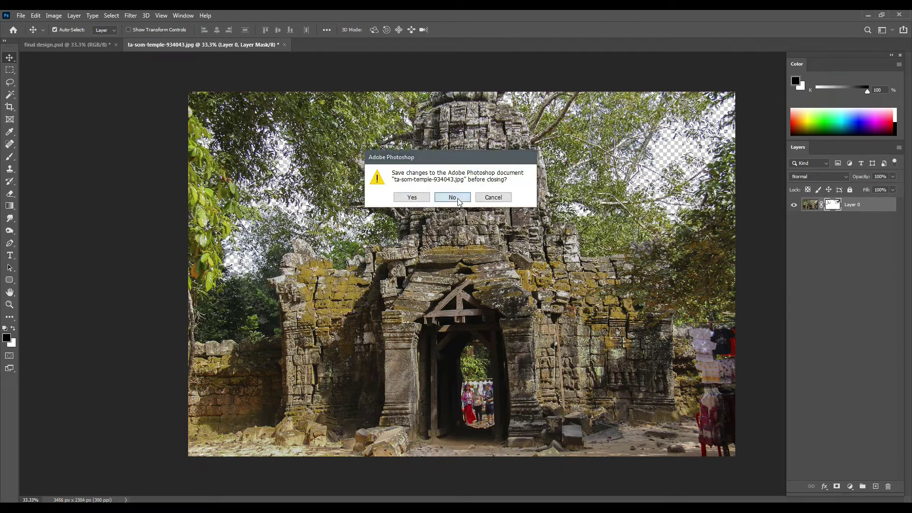
left_click(452, 197)
left_click(192, 44)
Bring the stone towers photo into the composite, shrink it and flip it horizontally
left_click_drag(418, 238, 456, 266)
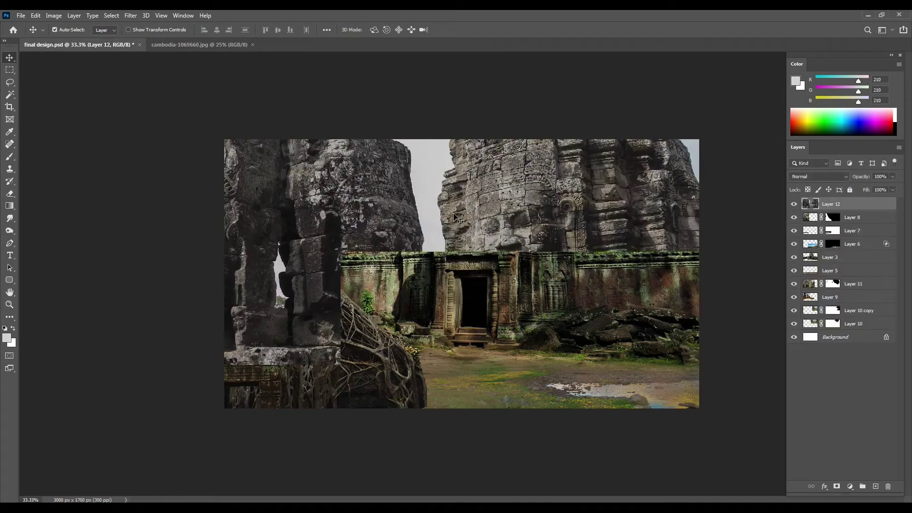
key("ctrl+t")
left_click_drag(734, 417, 532, 292)
right_click(532, 293)
left_click(587, 308)
key("Return")
Quick Select the two stone face towers and mask the layer to them
key("w")
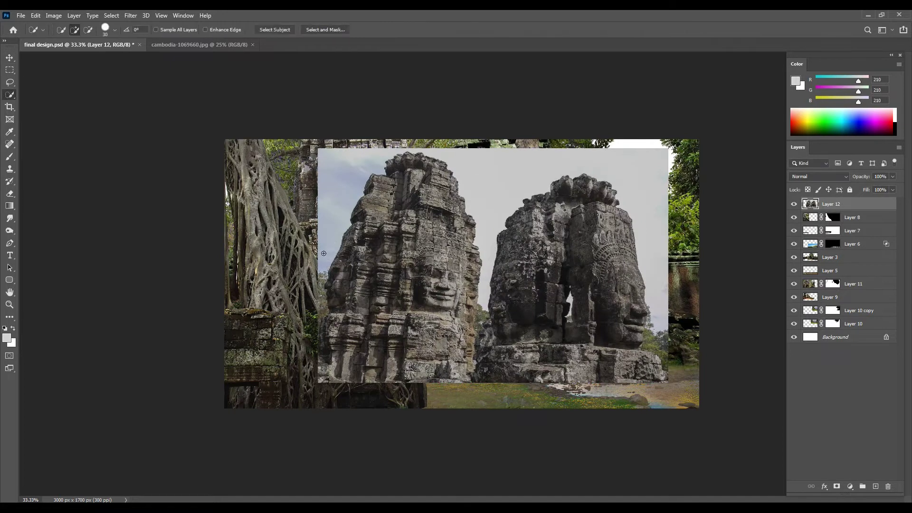
mouse_move(460, 163)
left_mouse_down()
mouse_move(405, 156)
mouse_move(440, 158)
left_mouse_up()
mouse_move(473, 213)
left_mouse_down()
mouse_move(487, 245)
mouse_move(639, 197)
mouse_move(666, 329)
left_mouse_up()
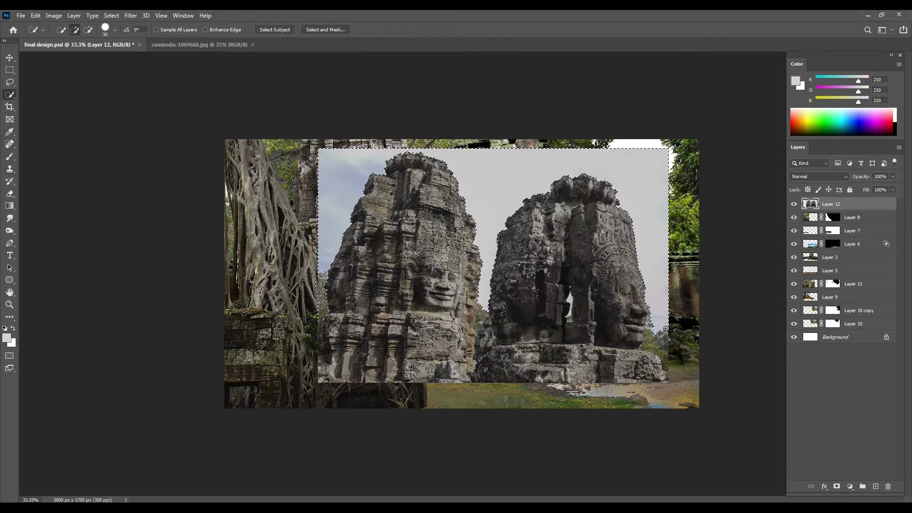
left_click(837, 486)
Send the towers layer to the bottom and shrink it behind the top-right ruins
key("ctrl+shift+bracketleft")
key("ctrl+t")
mouse_move(707, 79)
left_mouse_down()
mouse_move(671, 117)
mouse_move(605, 52)
left_mouse_up()
left_click_drag(592, 190, 646, 217)
key("Return")
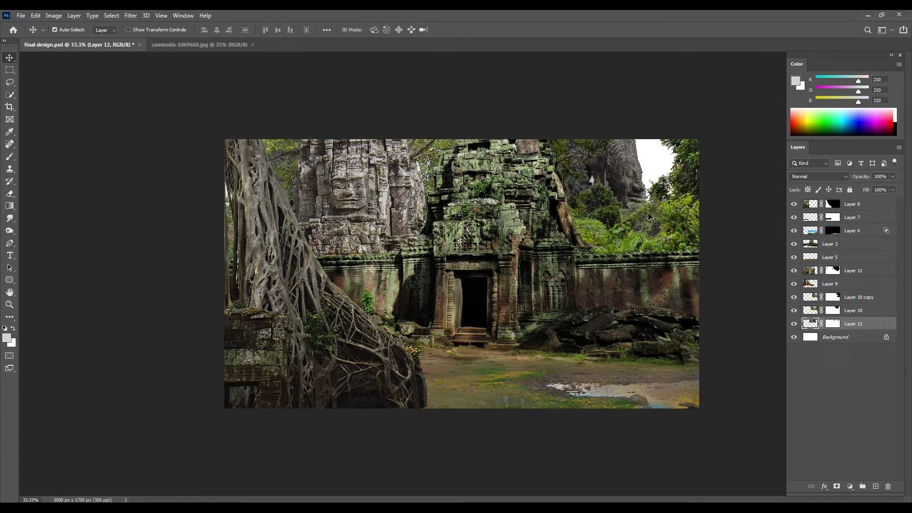
Darken the left face tower layer with Hue/Saturation Lightness -19
left_click(373, 204)
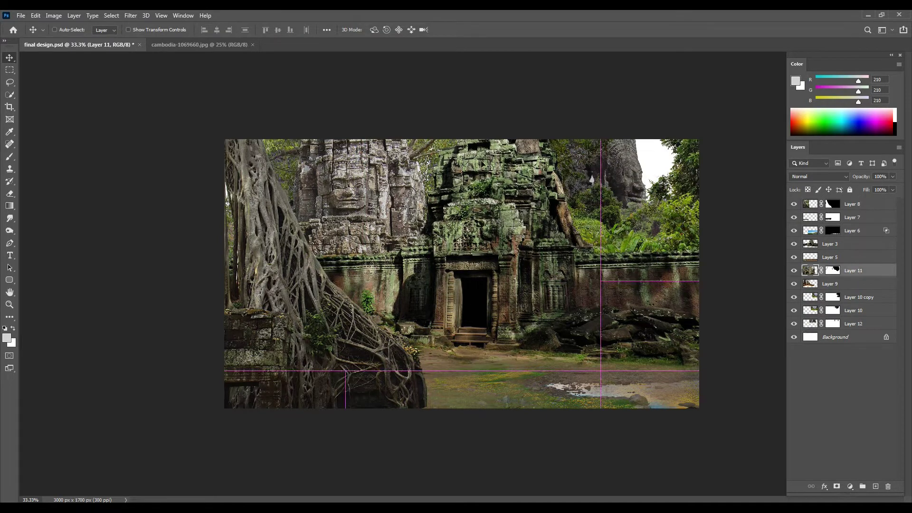
key("ctrl+u")
left_click_drag(453, 173, 443, 176)
key("Return")
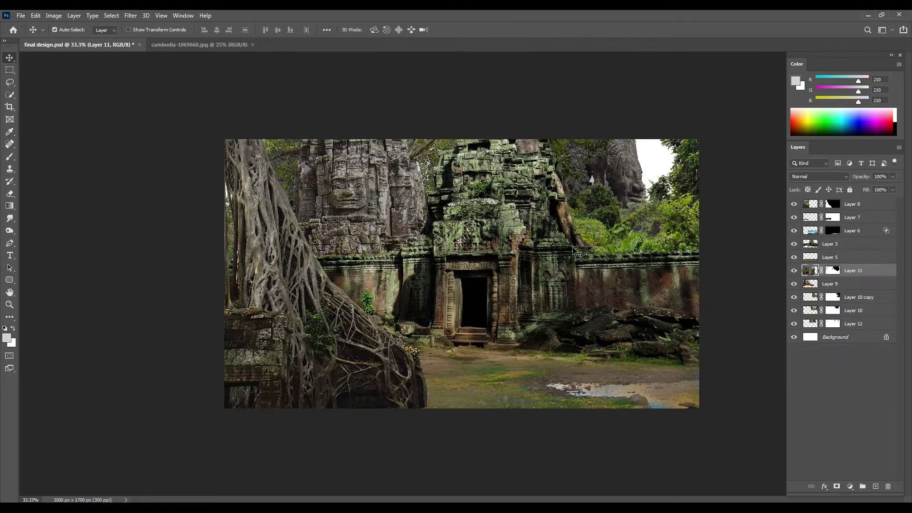
Drag the tree and cloudy sky photo into the final design and close it
left_click(220, 45)
left_click_drag(344, 151, 76, 44)
left_click(193, 45)
key("ctrl+w")
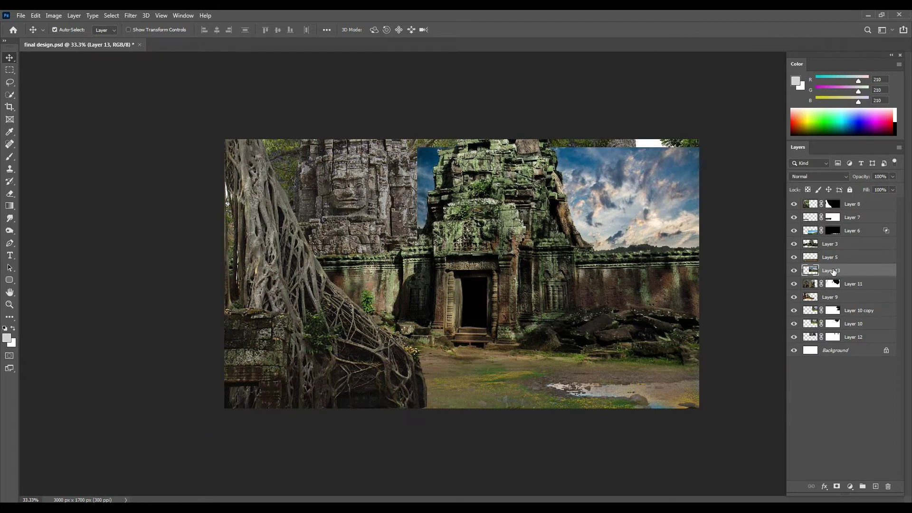
Move the sky layer below Layer 12, enlarge it, flip it twice, and position it top right
left_click_drag(834, 272, 834, 343)
key("ctrl+t")
left_click_drag(547, 160, 591, 178)
left_click_drag(683, 124, 749, 92)
right_click(622, 179)
left_click(639, 338)
left_click_drag(597, 227, 199, 120)
right_click(558, 241)
left_click(585, 400)
left_click_drag(672, 245, 718, 215)
key("Return")
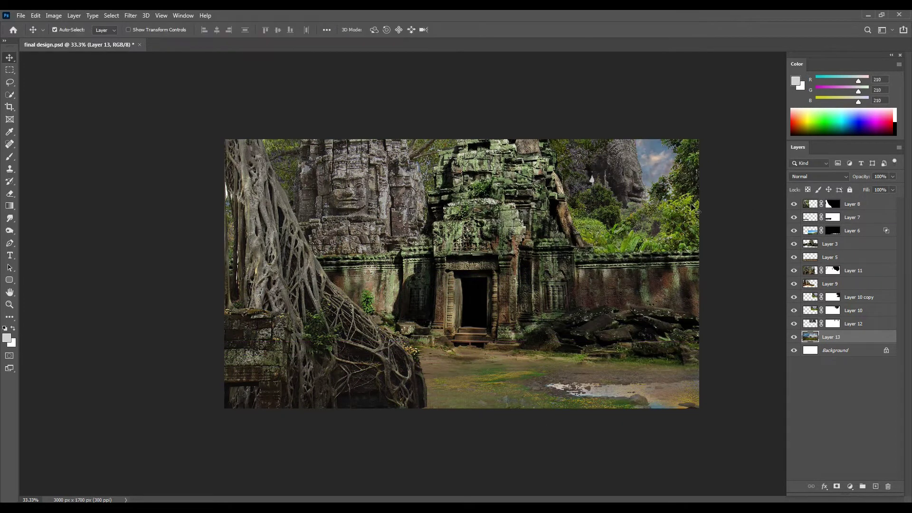
scroll(255, 224, "up", 5)
left_click(255, 224)
Switch to a black brush and shrink it to 9 pixels
key("b")
key("d")
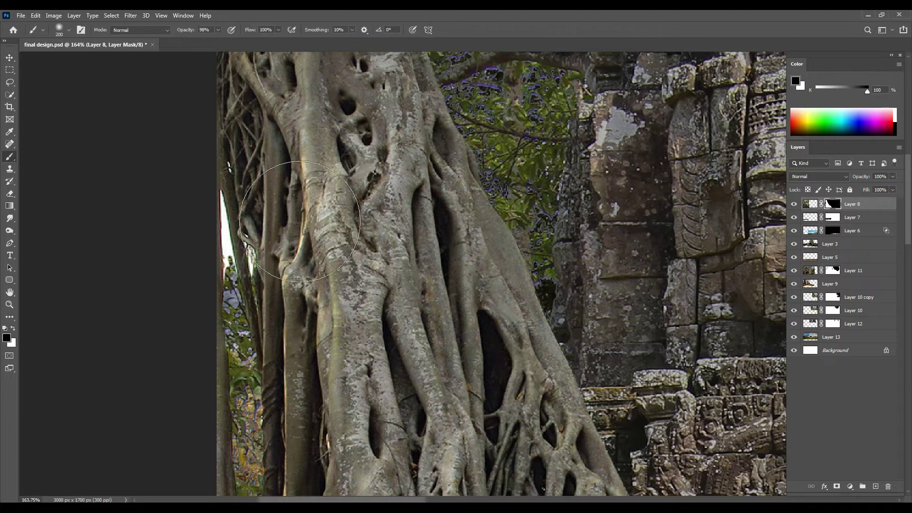
right_click(331, 242)
key("Escape")
key("bracketleft")
key("bracketleft")
key("bracketleft")
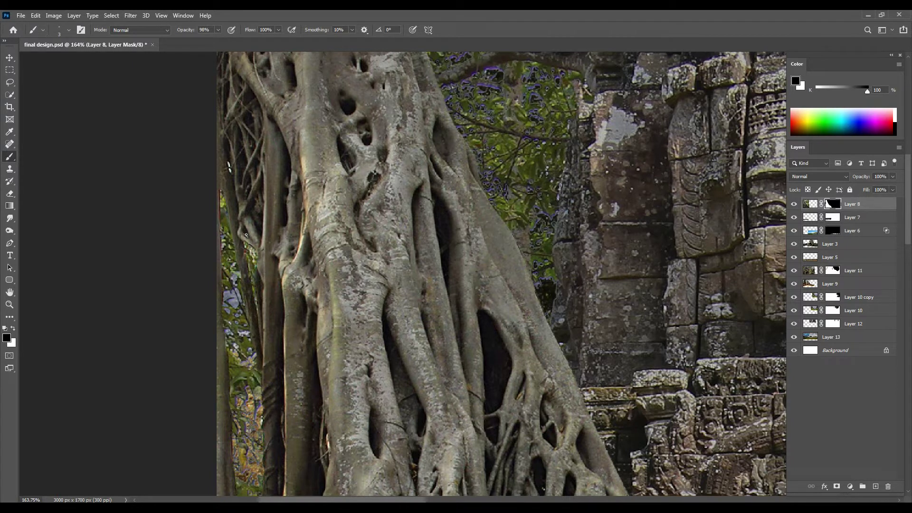
Apply the left face tower's layer mask and Defringe its edges
key("ctrl+minus")
key("ctrl+minus")
key("ctrl+minus")
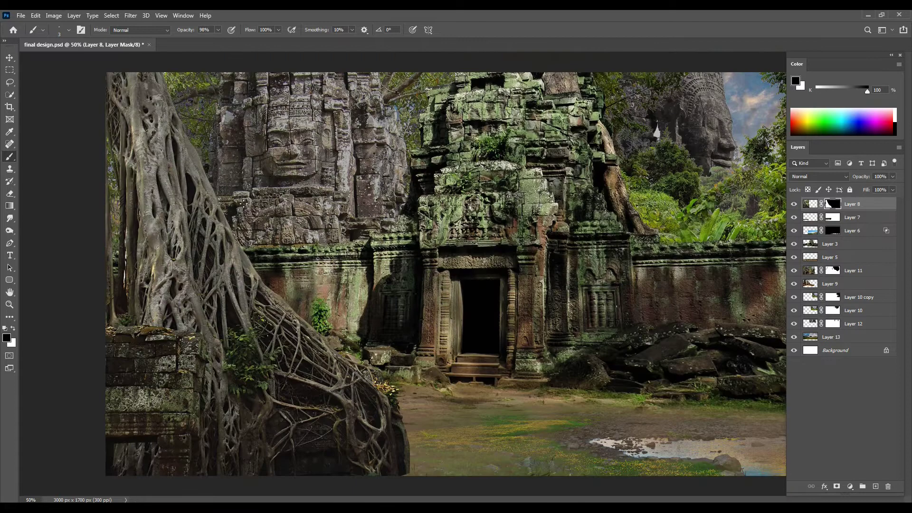
left_click(237, 211, "ctrl")
key("ctrl+plus")
key("ctrl+plus")
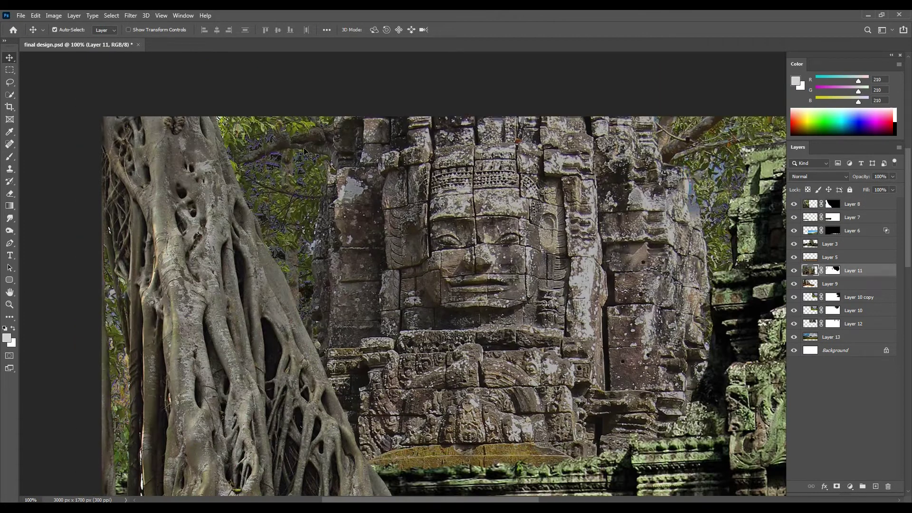
right_click(832, 271)
left_click(829, 300)
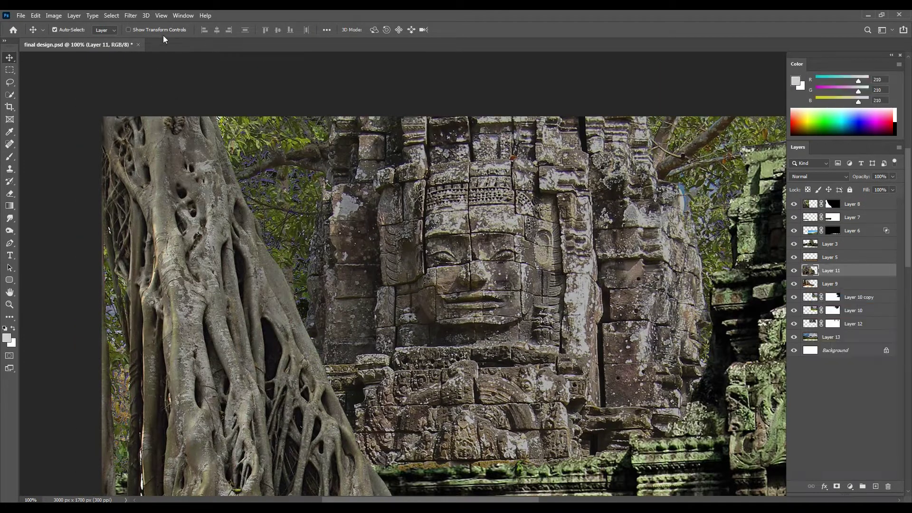
left_click(73, 15)
left_click(186, 400)
left_click(360, 119)
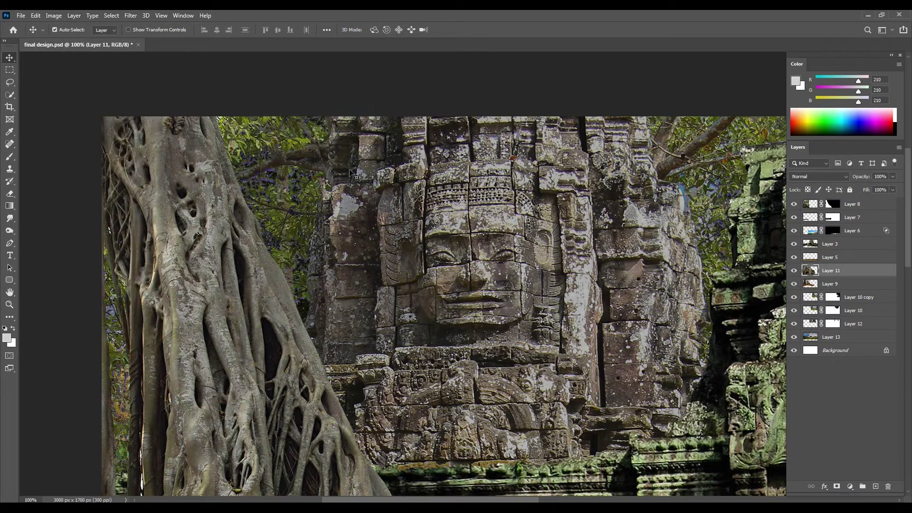
Inspect the tower edges up close, try a small nudge and undo it, then view the angkor-wat photo
key("z")
left_click_drag(356, 175, 401, 207)
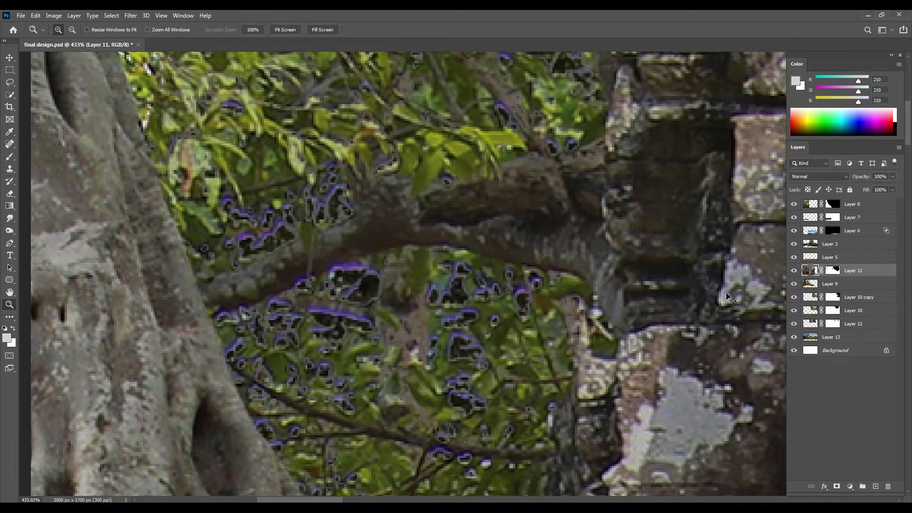
right_click(387, 265)
left_click(395, 272)
key("v")
left_click_drag(385, 291, 418, 311)
key("ctrl+z")
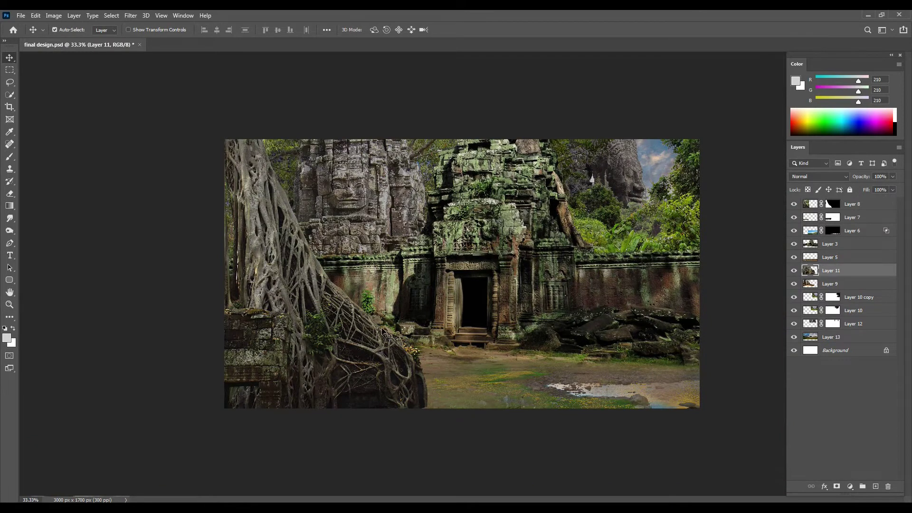
left_click(201, 44)
Duplicate the Blue channel and apply Levels to the copy, darkening the trees into a silhouette
left_click(182, 16)
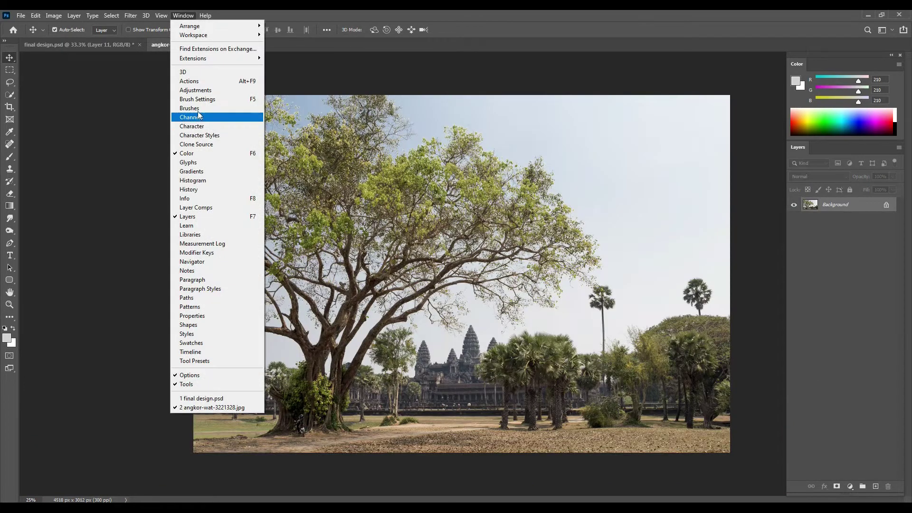
left_click(197, 115)
left_click(157, 154)
right_click(158, 153)
left_click(199, 158)
key("Return")
left_click(118, 166)
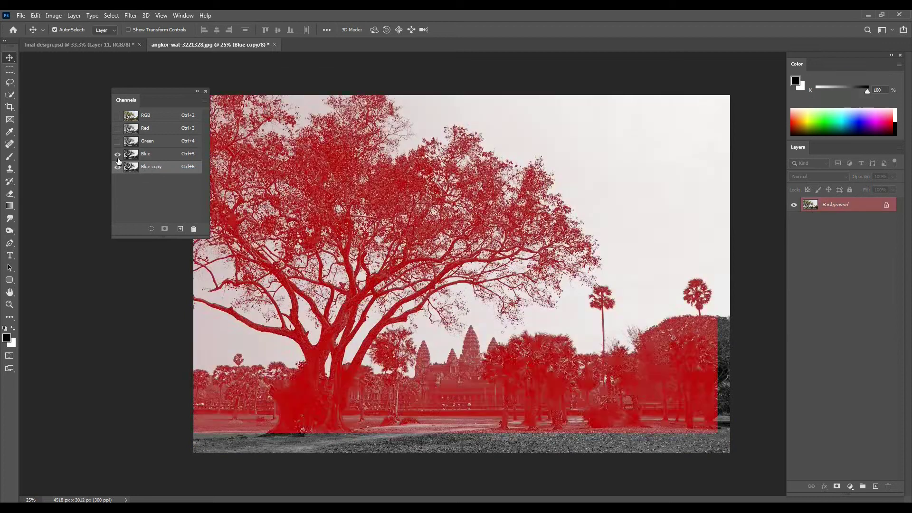
left_click(151, 166)
key("ctrl+l")
mouse_move(575, 243)
left_mouse_down()
mouse_move(671, 244)
mouse_move(662, 243)
left_mouse_up()
key("Return")
Load the Blue copy as a selection, mask the sky out, and drag the tree into final design.psd
left_click(130, 166, "ctrl")
left_click(145, 116)
left_click(837, 486)
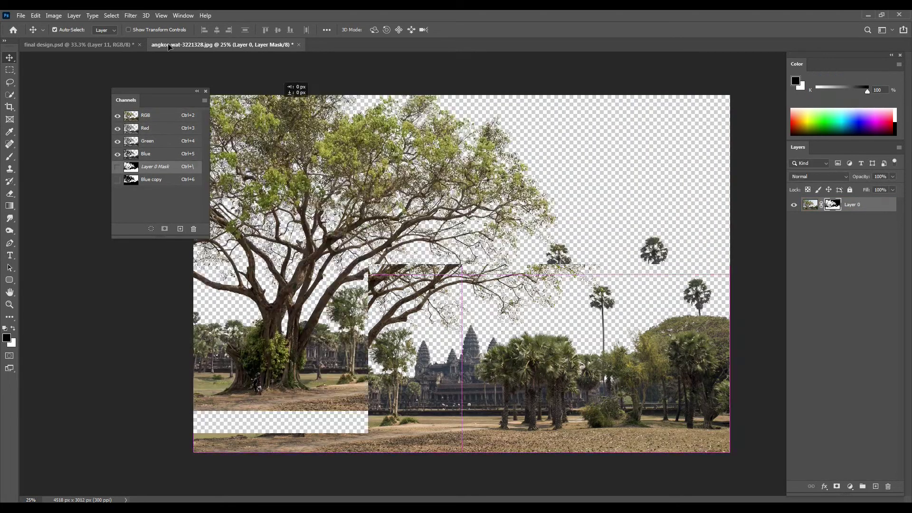
left_click_drag(495, 320, 620, 197)
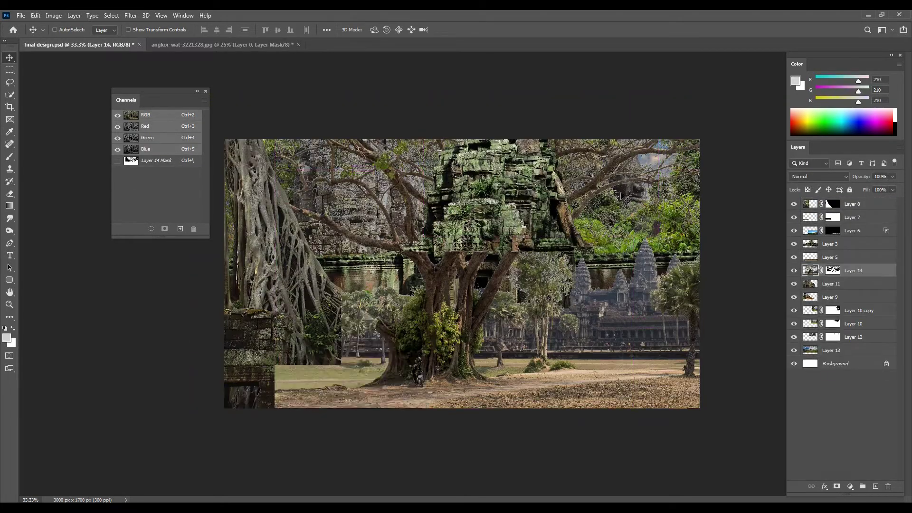
Move the tree lower, flip it horizontally, and shrink it toward the right side
left_click_drag(491, 213, 494, 284)
key("ctrl+t")
right_click(508, 252)
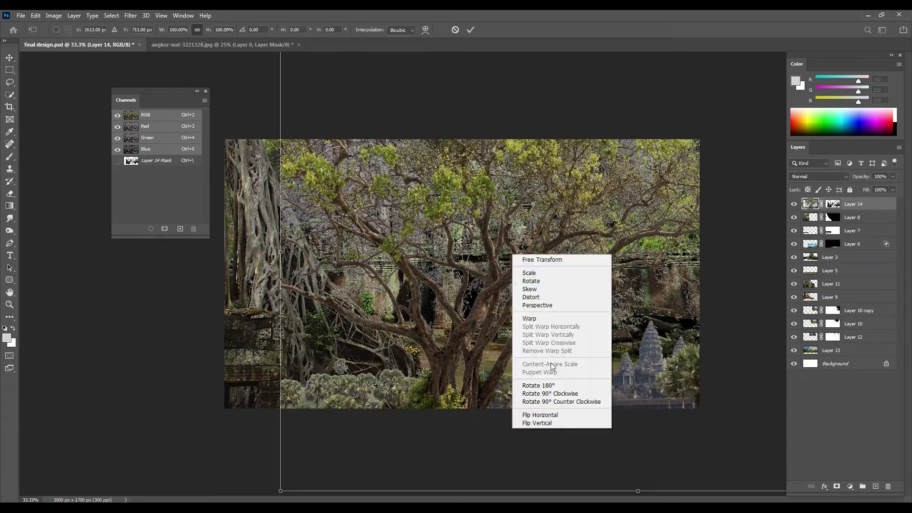
left_click(527, 414)
key("ctrl+minus")
mouse_move(462, 187)
left_mouse_down()
mouse_move(491, 230)
mouse_move(481, 225)
mouse_move(541, 227)
mouse_move(555, 207)
left_mouse_up()
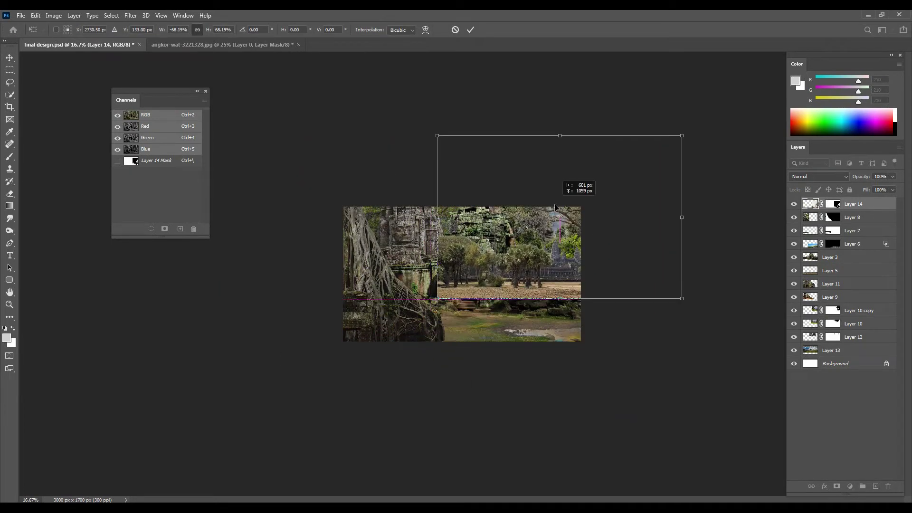
key("Return")
key("ctrl+plus")
key("ctrl+plus")
Mask out the part of the tree covering the temple with a lasso selection
left_click(834, 204)
key("l")
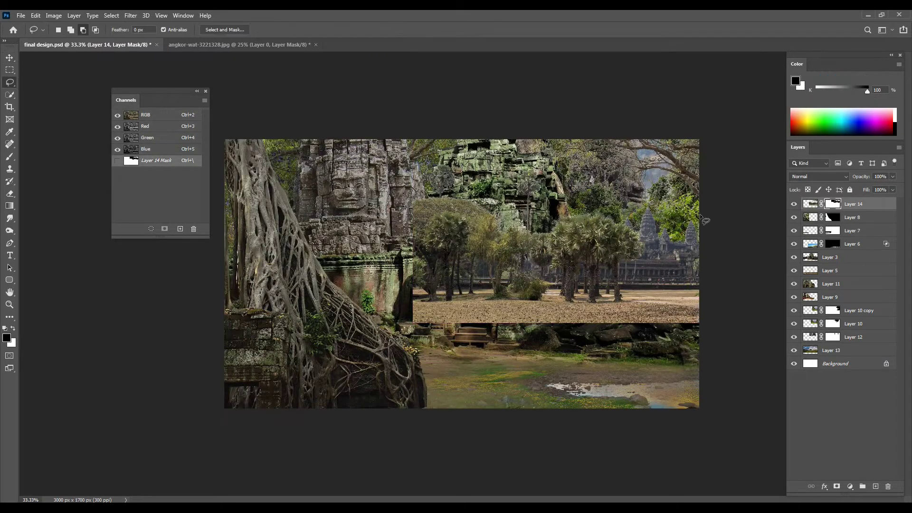
left_click_drag(603, 183, 631, 187)
key("alt+BackSpace")
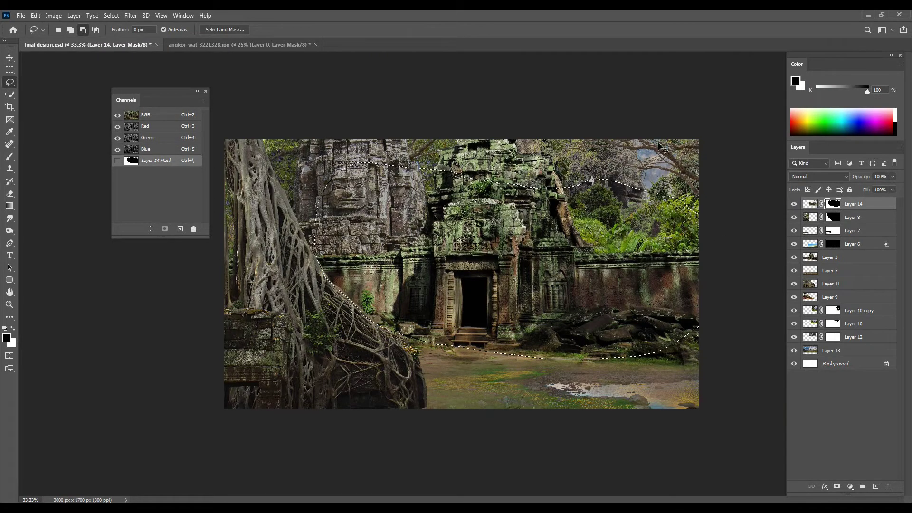
key("ctrl+d")
key("ctrl+plus")
key("ctrl+minus")
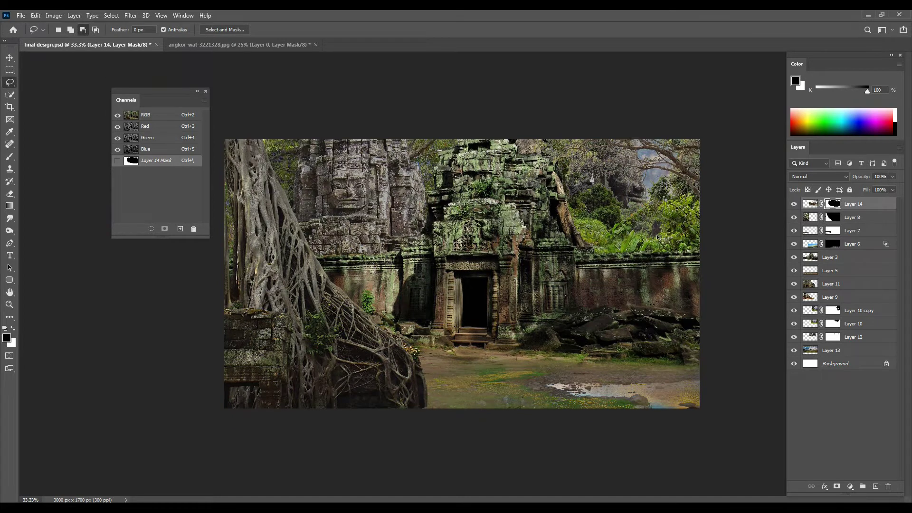
Enlarge the tree layer slightly, then drop the selection and return to the Move tool
key("ctrl+t")
mouse_move(411, 319)
left_mouse_down()
mouse_move(370, 343)
mouse_move(684, 275)
left_mouse_up()
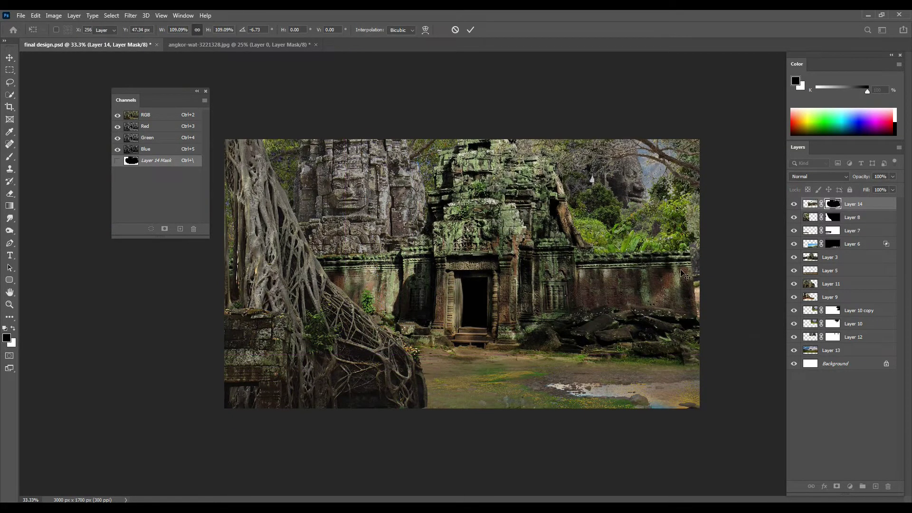
key("Return")
key("l")
key("ctrl+d")
key("v")
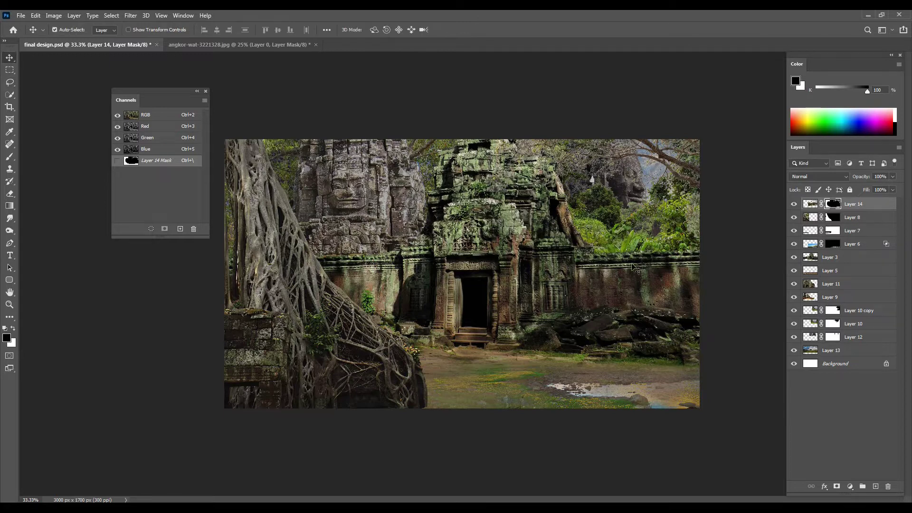
Close the angkor-wat source image without saving, save final design.psd, and move Layer 3 up
left_click(206, 91)
left_click(316, 45)
left_click(452, 198)
key("ctrl+s")
mouse_move(504, 245)
left_mouse_down()
mouse_move(502, 232)
mouse_move(530, 234)
left_mouse_up()
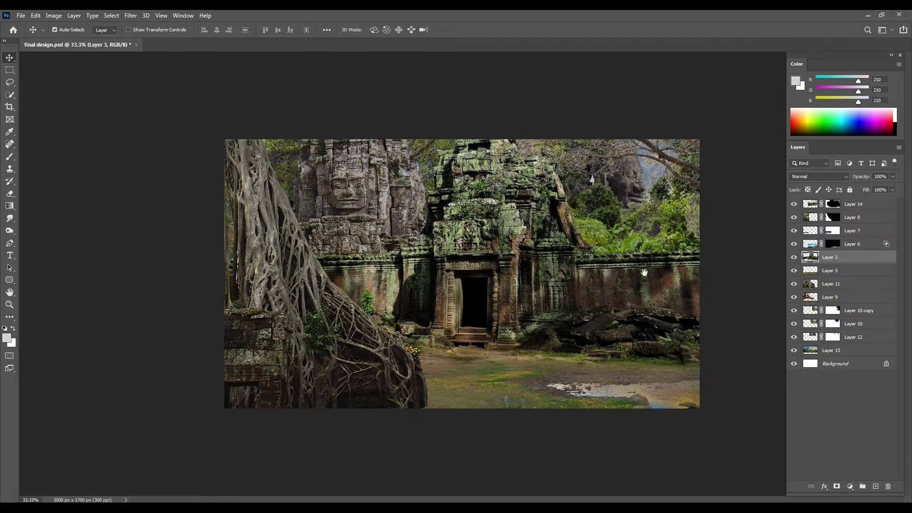
Add a Curves adjustment above Layer 3 with the top-right point pulled down to darken the tower
left_click(850, 487)
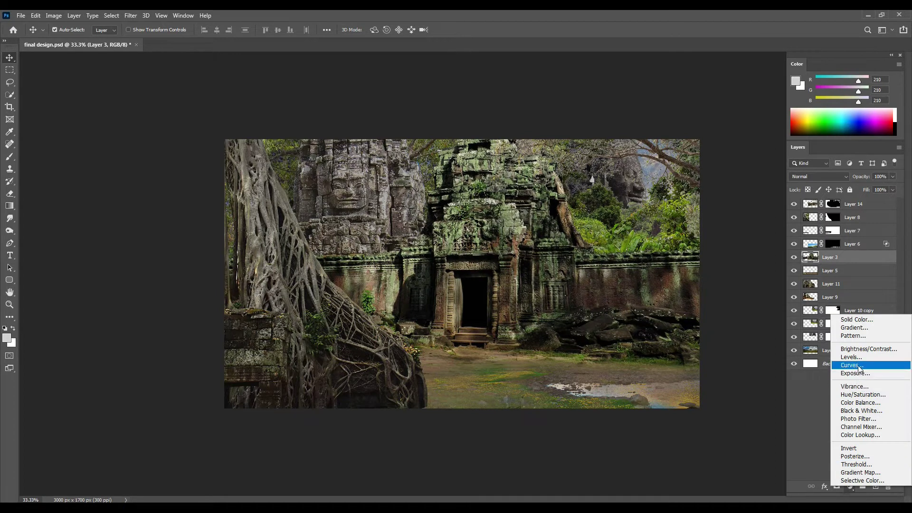
left_click(850, 364)
left_click_drag(559, 52, 809, 89)
left_click_drag(836, 143, 837, 194)
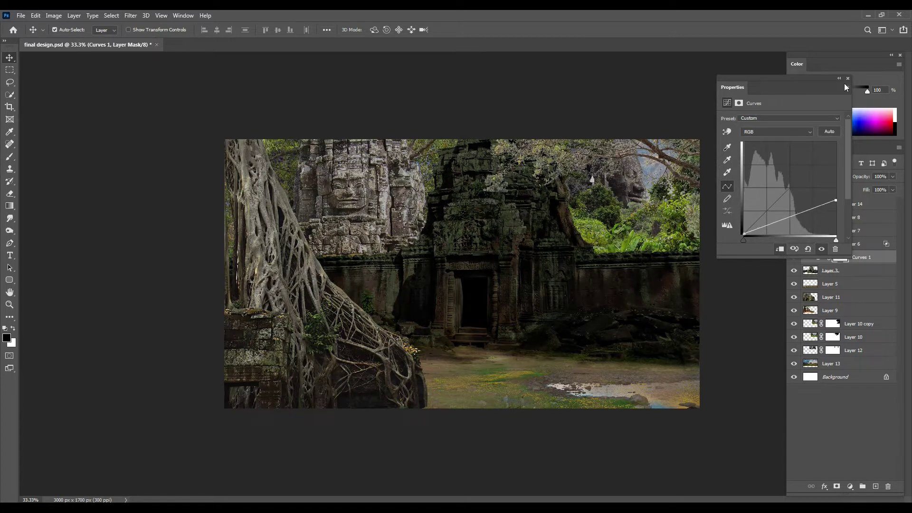
left_click(848, 78)
left_click(575, 240, "ctrl")
key("f")
left_click(575, 233, "ctrl")
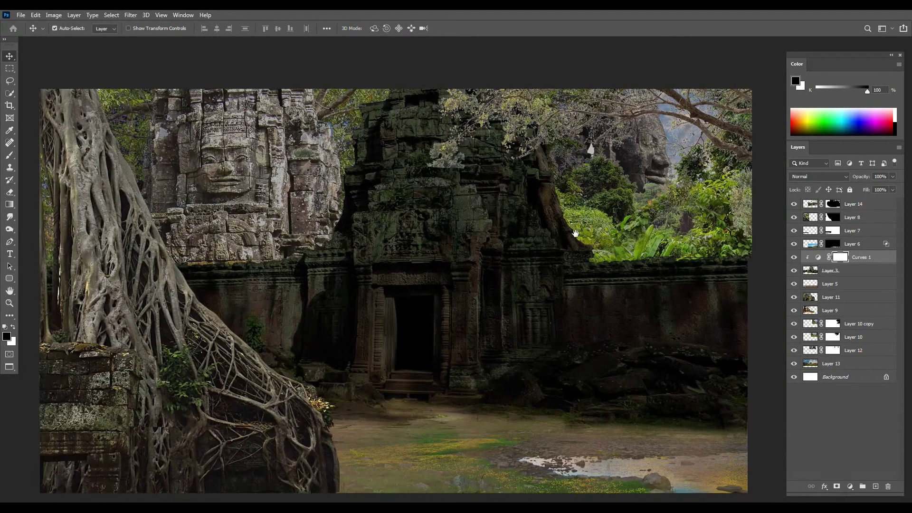
left_click_drag(575, 234, 579, 218)
Paint the Curves 1 mask with a 400 px brush at about 28% opacity to lighten parts of the tower
key("b")
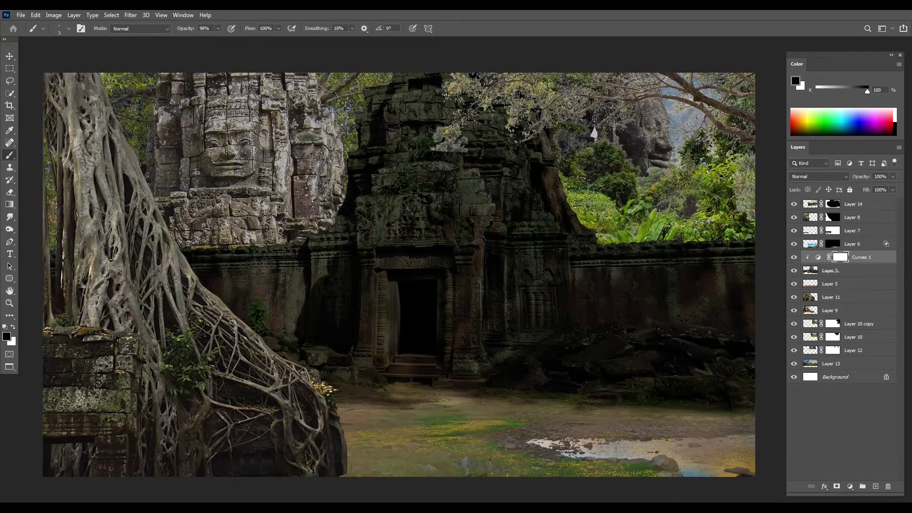
right_click(493, 196)
left_click_drag(542, 206, 589, 206)
key("Return")
left_click(218, 29)
left_click_drag(534, 153, 526, 219)
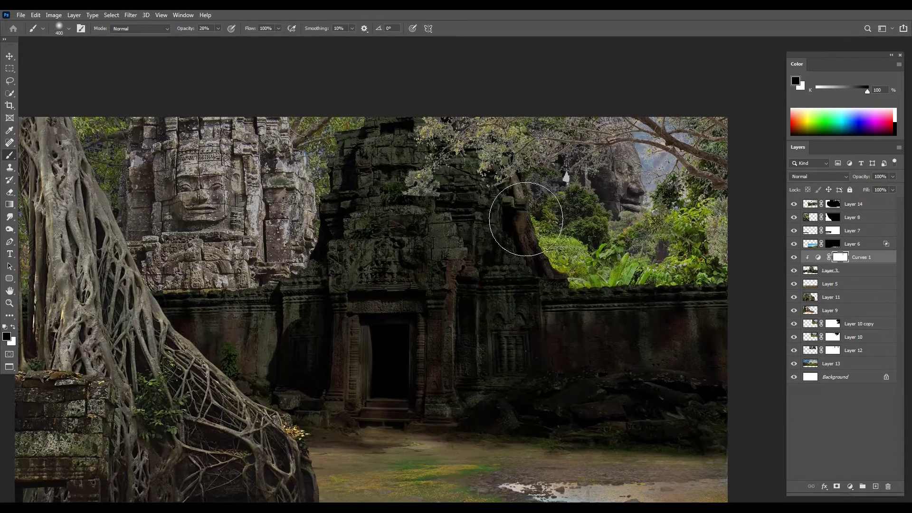
scroll(479, 305, "down", 1)
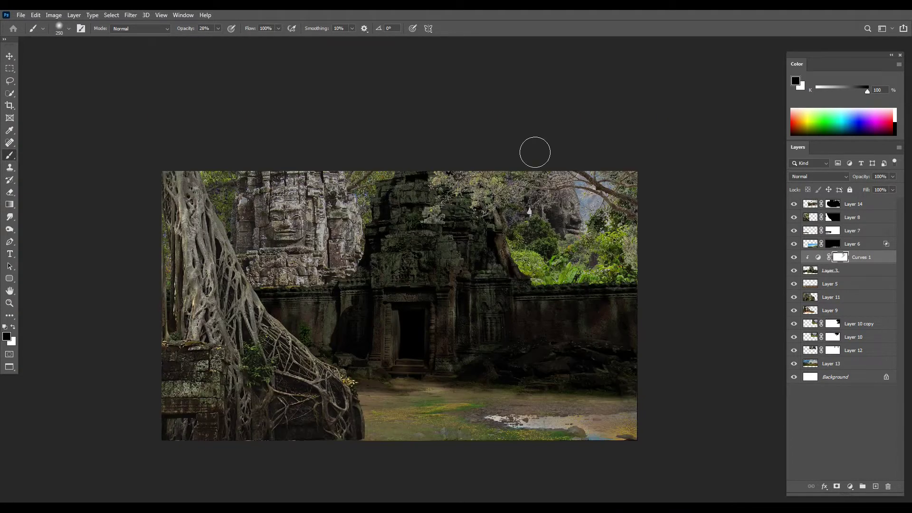
key("F5")
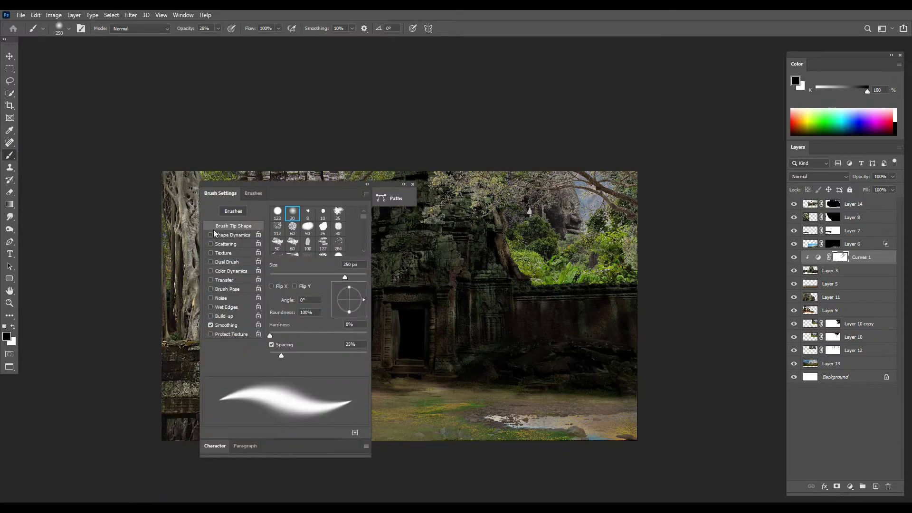
key("f")
key("f")
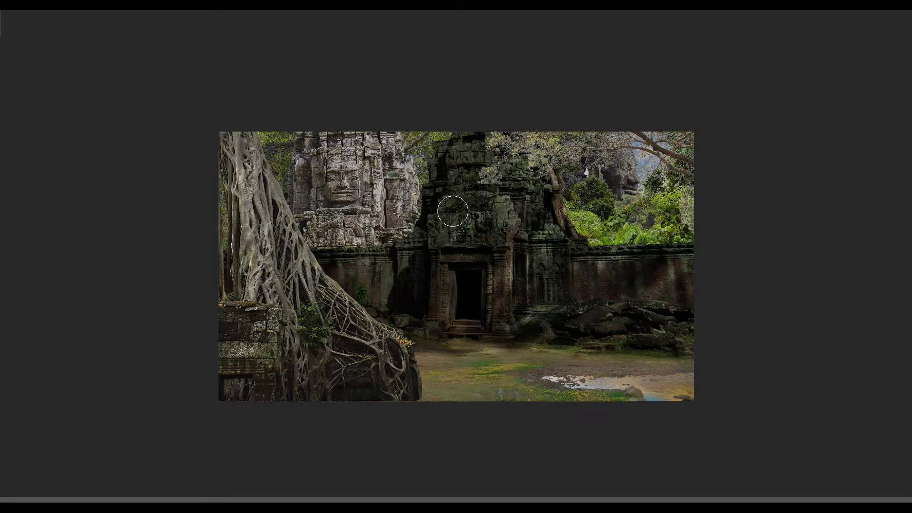
left_click_drag(560, 109, 439, 198)
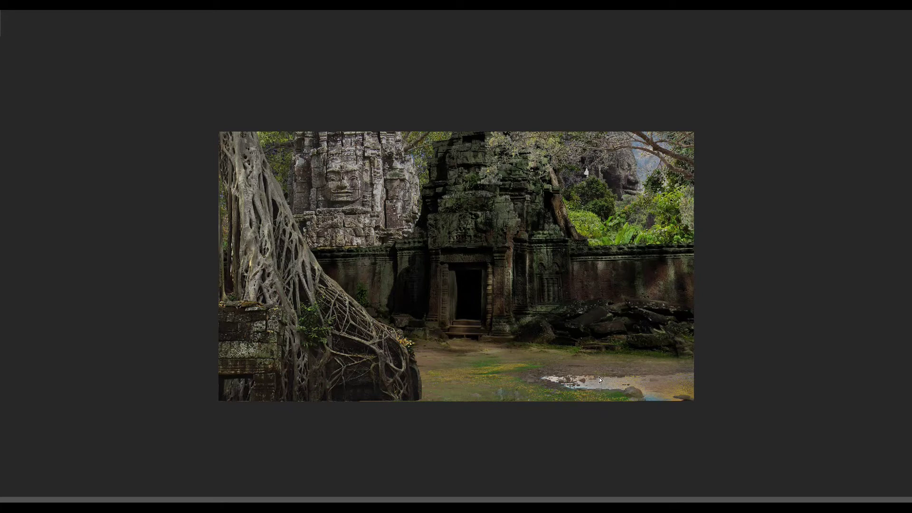
key("F7")
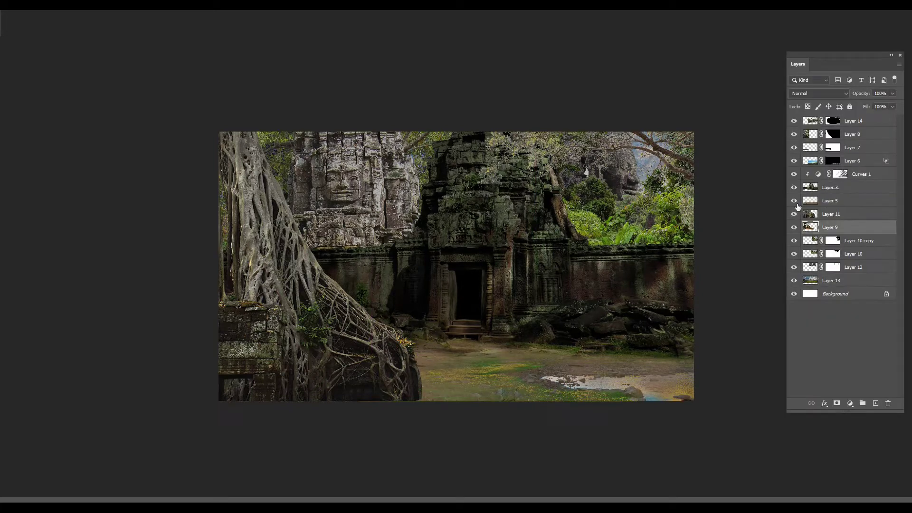
Add a Curves adjustment above Layer 5 with the highlights pulled down to darken it
left_click(830, 200)
left_click(850, 404)
left_click(859, 278)
left_click_drag(835, 144, 837, 190)
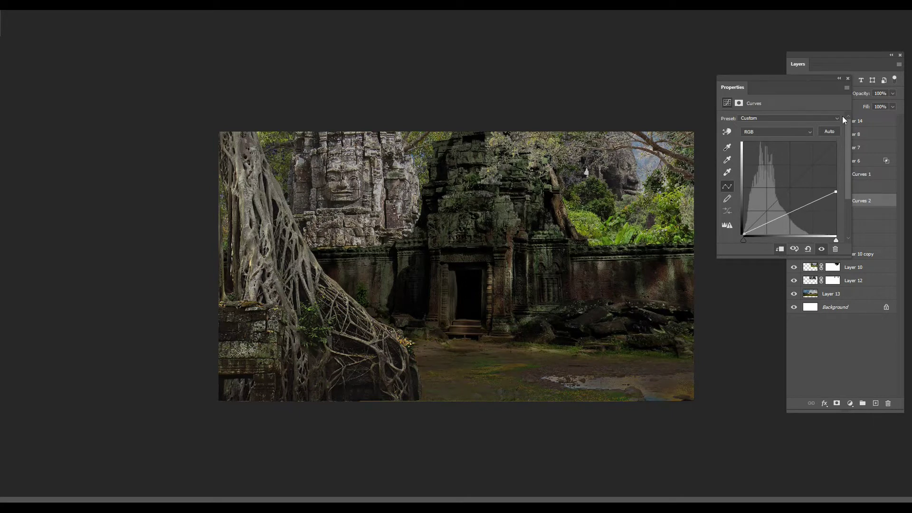
left_click(845, 199)
Paint the ground before the doorway back lighter on the Curves mask with a soft brush
key("b")
right_click(508, 271)
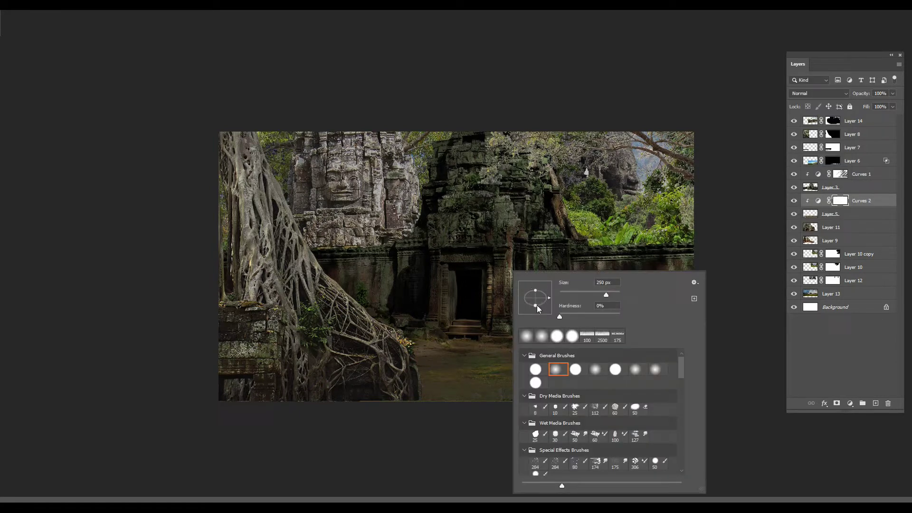
key("Return")
left_click_drag(496, 364, 650, 363)
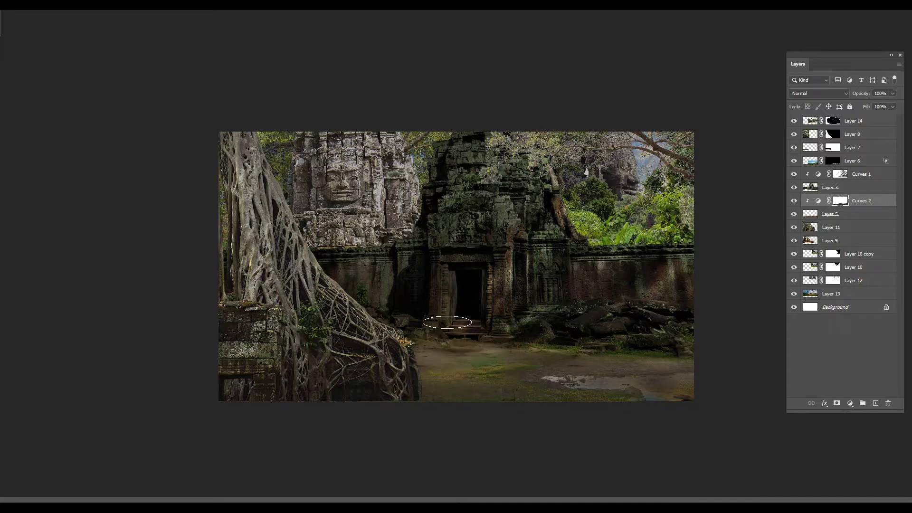
left_click(552, 390, "ctrl")
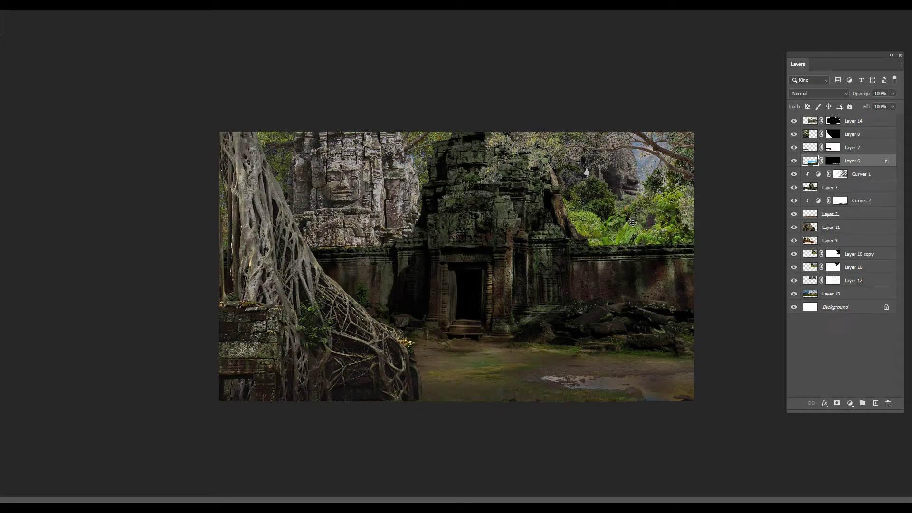
left_click(640, 230, "ctrl")
Merge the two Layer 10 pieces and darken the result with a Curves adjustment
key("ctrl+e")
left_click(850, 402)
left_click(850, 282)
left_click_drag(836, 141, 837, 197)
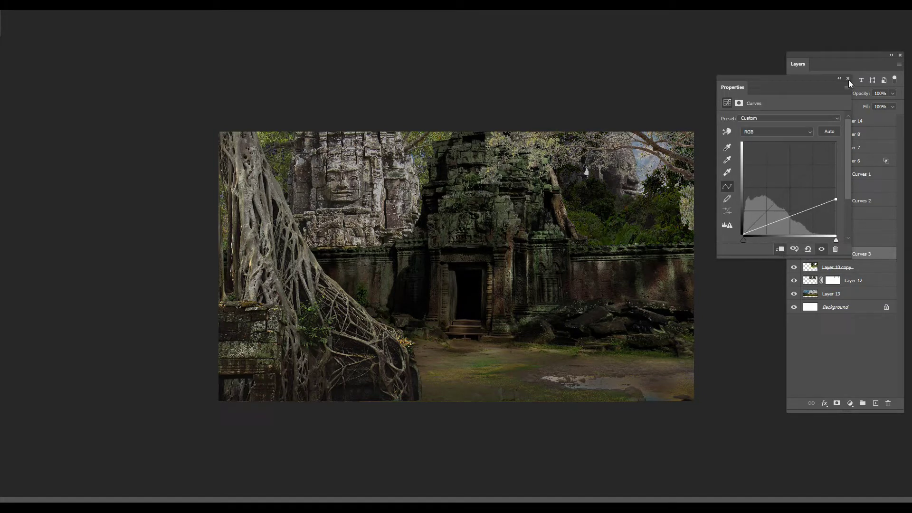
left_click(847, 78)
Add a fully desaturating Hue/Saturation adjustment above Layer 14 to judge tonal values in grey
left_click(865, 121)
left_click(849, 403)
left_click(853, 312)
key("ctrl+z")
left_click(850, 403)
left_click(855, 321)
left_click_drag(781, 174, 723, 175)
left_click(848, 78)
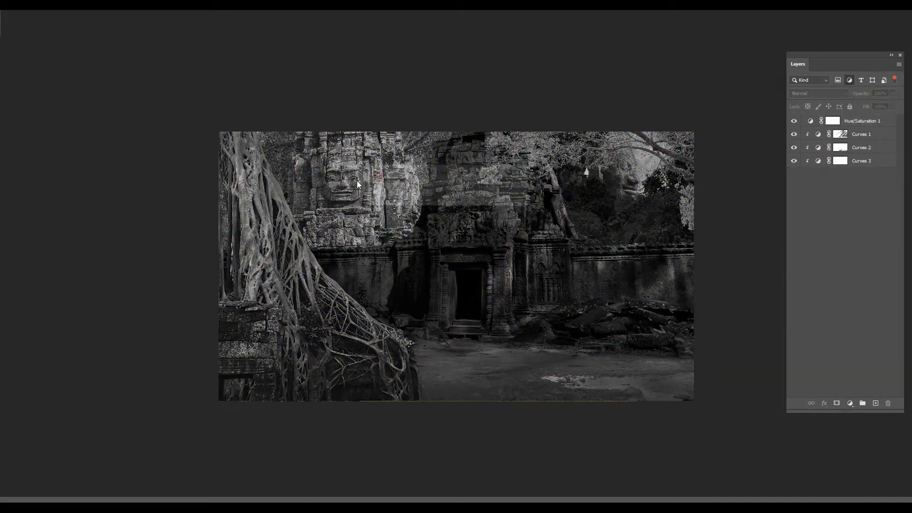
key("Tab")
key("Tab")
Darken Layer 11 and Layer 8 each with a Curves adjustment, highlights pulled down
left_click(341, 192, "ctrl")
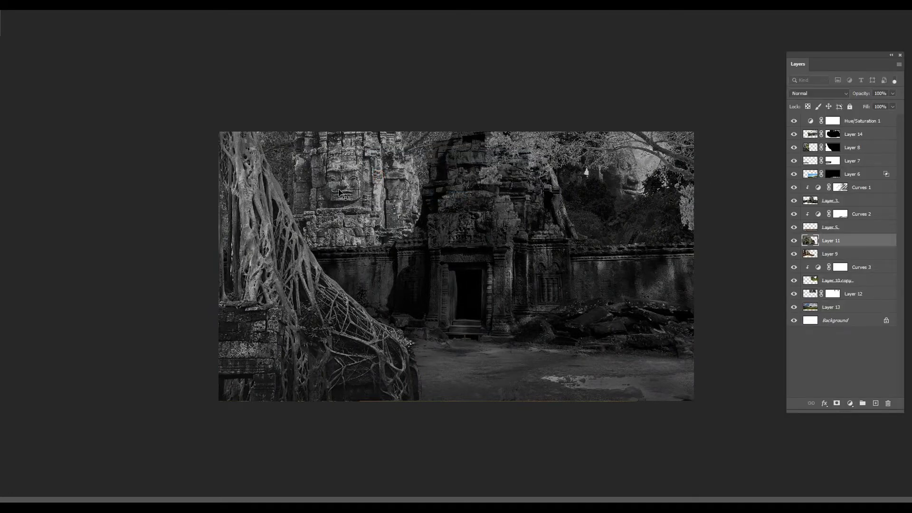
left_click(847, 403)
left_click(853, 284)
left_click_drag(835, 143, 836, 189)
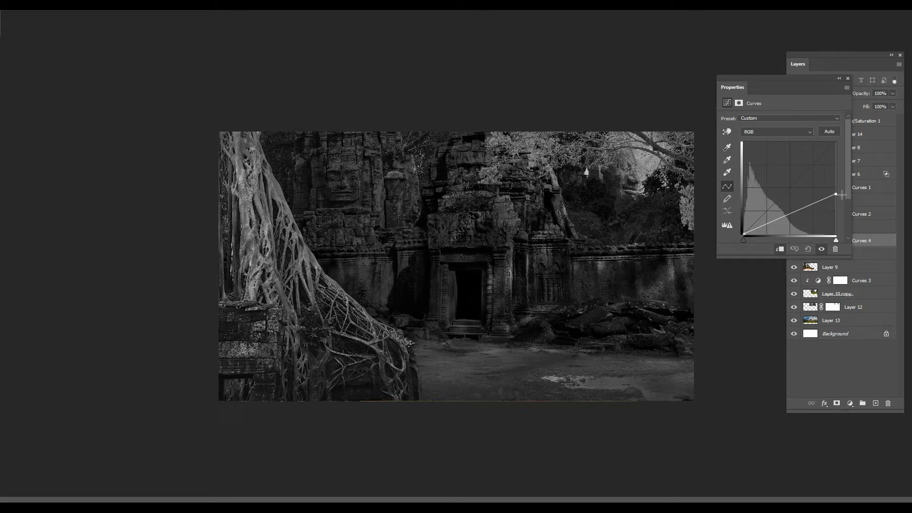
left_click(848, 79)
left_click(850, 404)
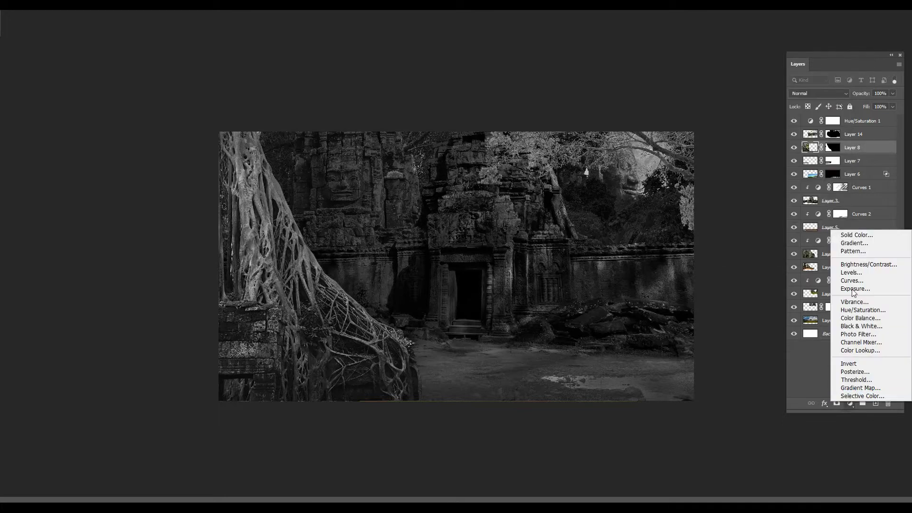
left_click(853, 284)
mouse_move(835, 144)
left_mouse_down()
mouse_move(843, 209)
mouse_move(844, 198)
left_mouse_up()
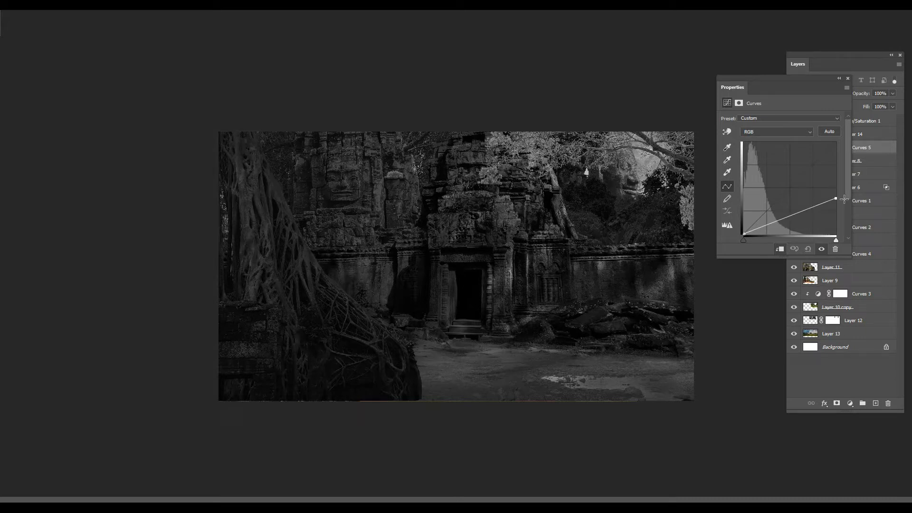
left_click(848, 78)
Add a Levels adjustment above Layer 14 with the output white level lowered to 60
left_click(855, 134)
left_click(850, 403)
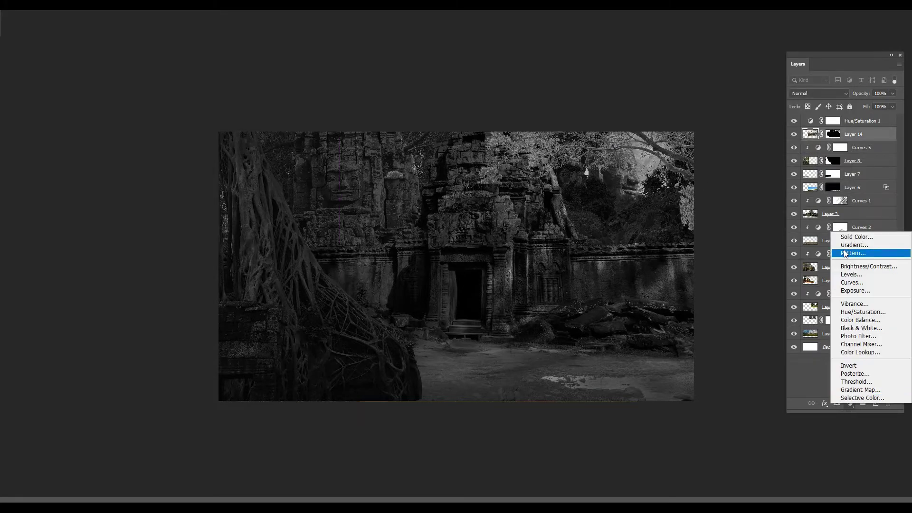
left_click(831, 279)
left_click_drag(839, 215, 760, 216)
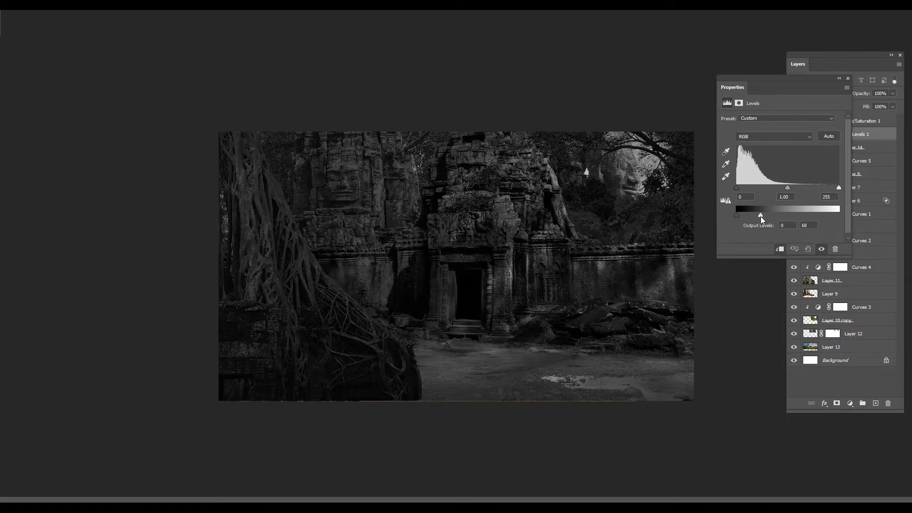
left_click(847, 79)
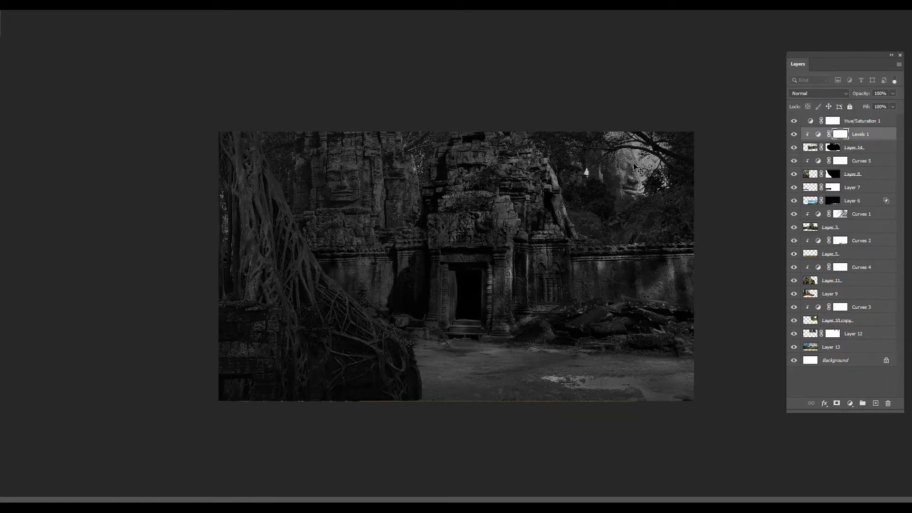
Darken Layer 12 and Layer 13 each with a Curves adjustment, highlights pulled down
left_click(855, 333)
left_click(850, 403)
left_click(846, 281)
left_click_drag(839, 177, 839, 191)
left_click(847, 79)
left_click(836, 360)
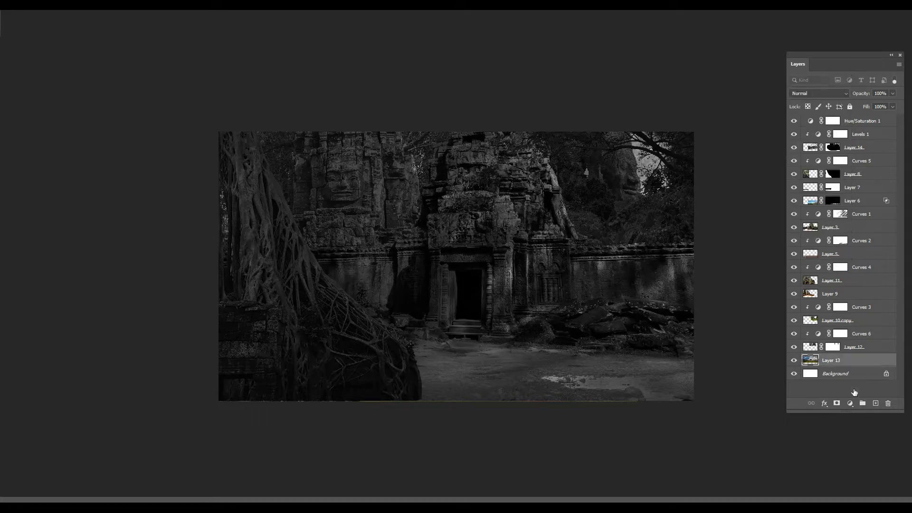
left_click(850, 403)
left_click(852, 281)
left_click_drag(836, 143, 843, 187)
left_click(848, 79)
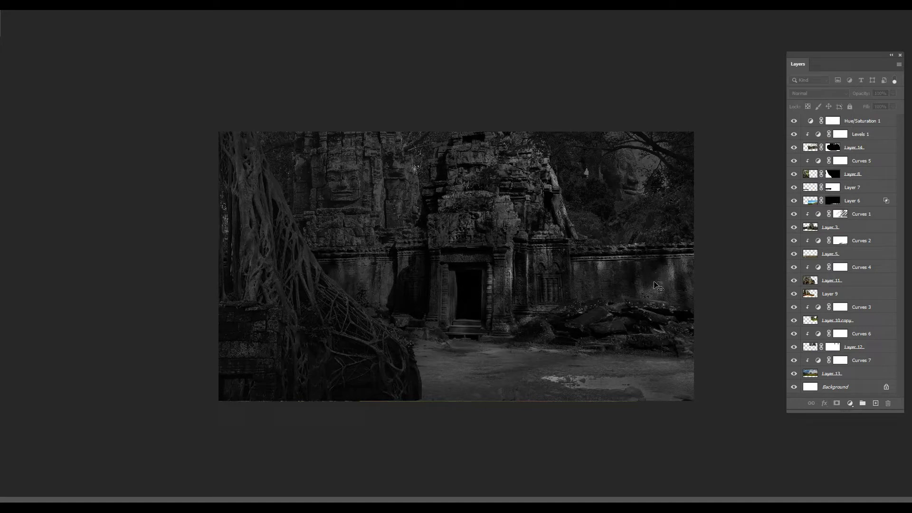
Turn off the grey check to return to colour and clip Curves 1 to Layer 3
left_click(794, 120)
left_click(805, 212)
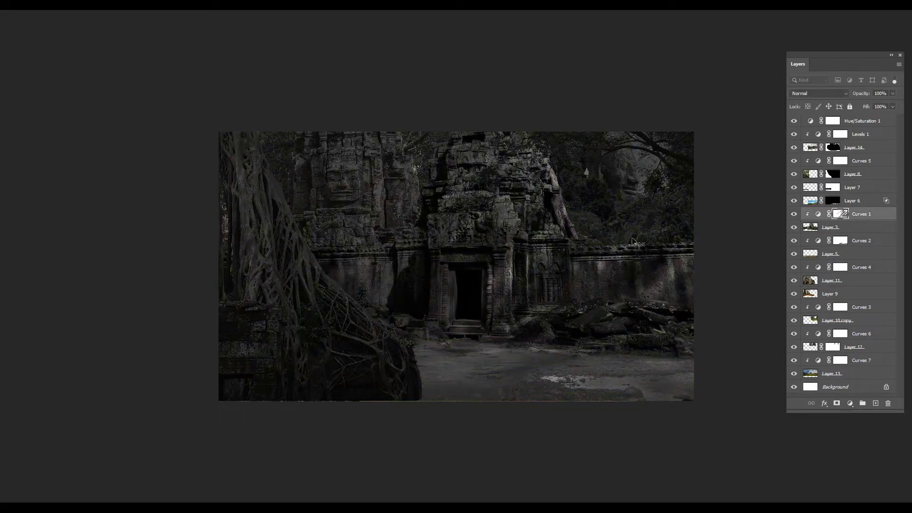
key("ctrl+alt+g")
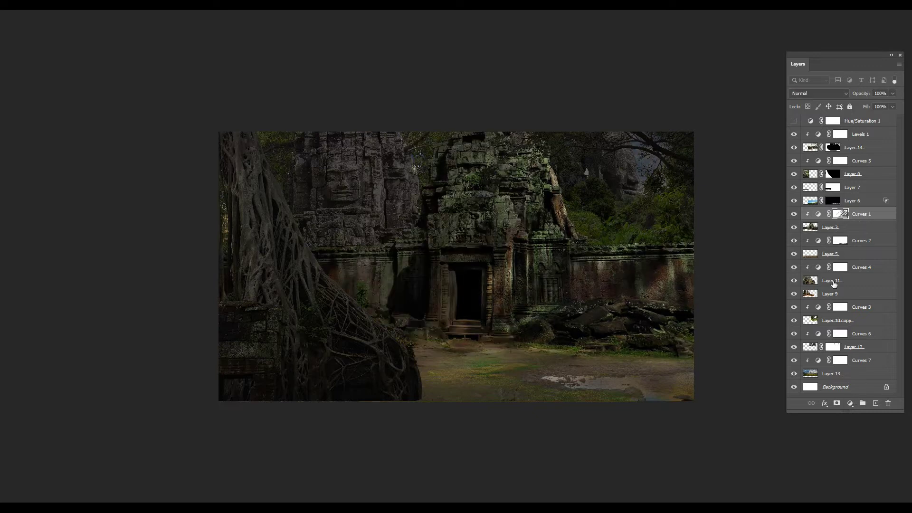
Add a Color Balance adjustment above Layer 3, shifting the midtones slightly toward red
left_click(830, 228)
left_click(850, 402)
left_click(808, 309)
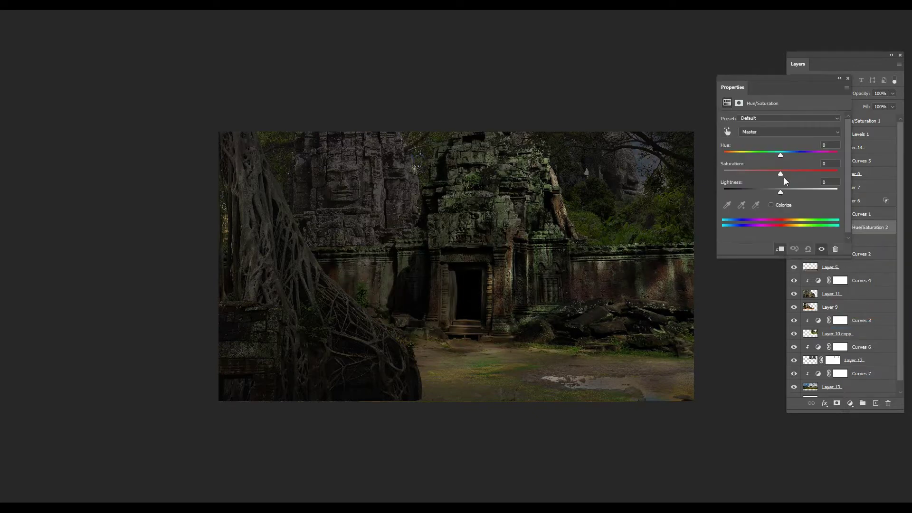
left_click(848, 79)
left_click(850, 403)
left_click(848, 319)
left_click_drag(768, 139, 769, 139)
left_click_drag(769, 156, 768, 155)
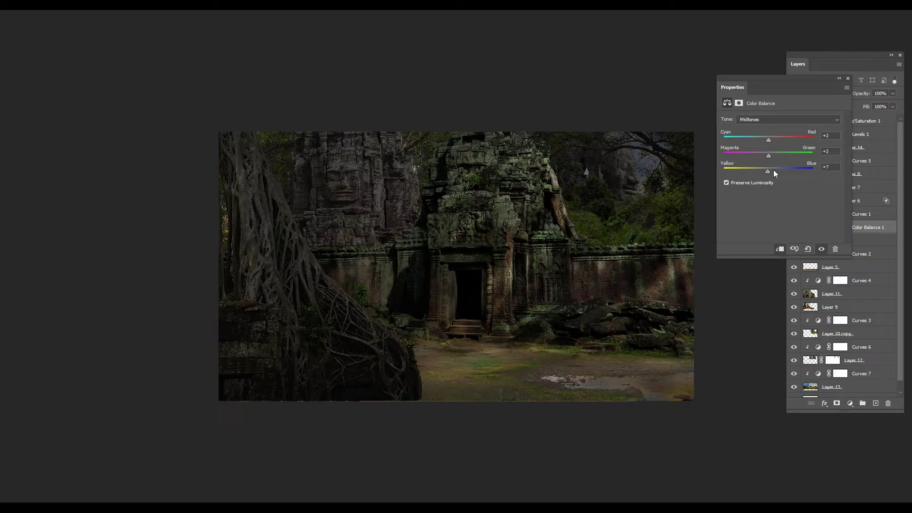
Add a Hue/Saturation adjustment above Color Balance 1
left_click(848, 78)
left_click(850, 403)
left_click(807, 309)
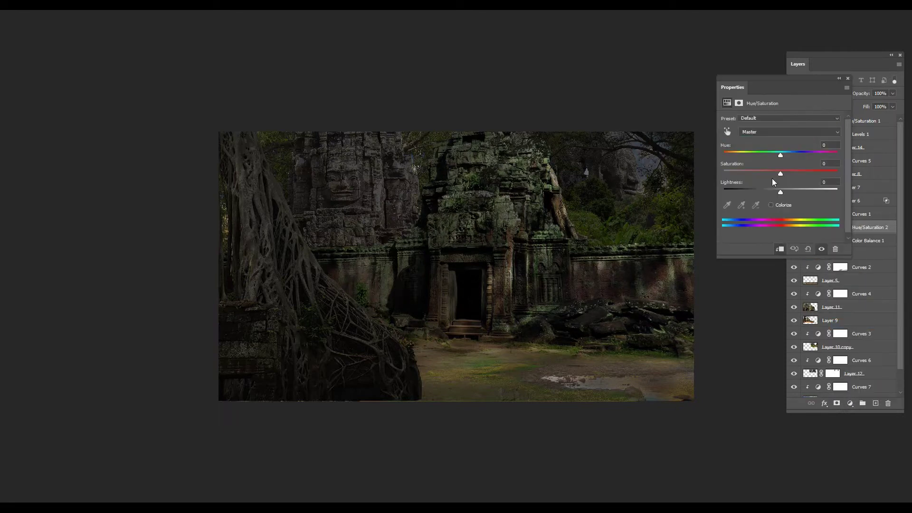
left_click(848, 79)
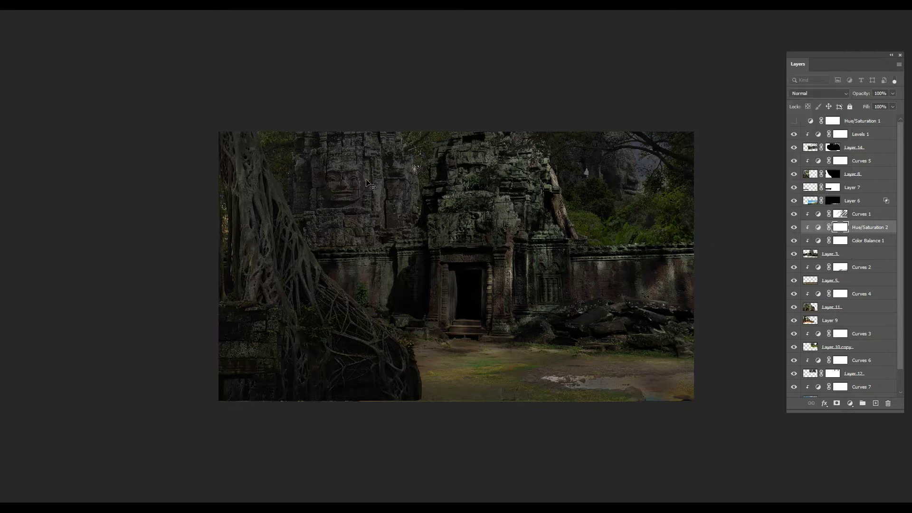
Add a Color Balance adjustment above Layer 11 nudged slightly toward red, then target Curves 4
left_click(851, 307)
left_click(845, 404)
left_click(855, 316)
left_click_drag(761, 140, 762, 140)
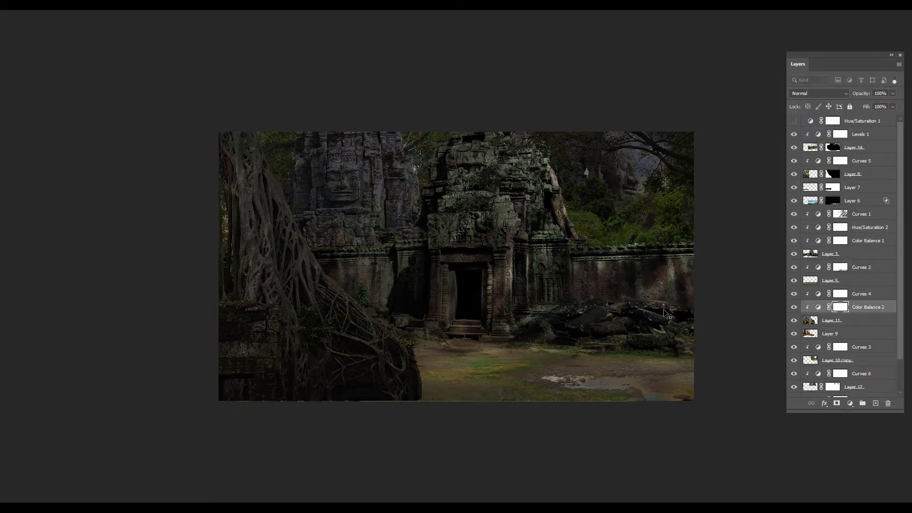
key("alt+bracketright")
Add an empty layer above Curves 4 and choose an irregular cloud-shaped brush
left_click(876, 403)
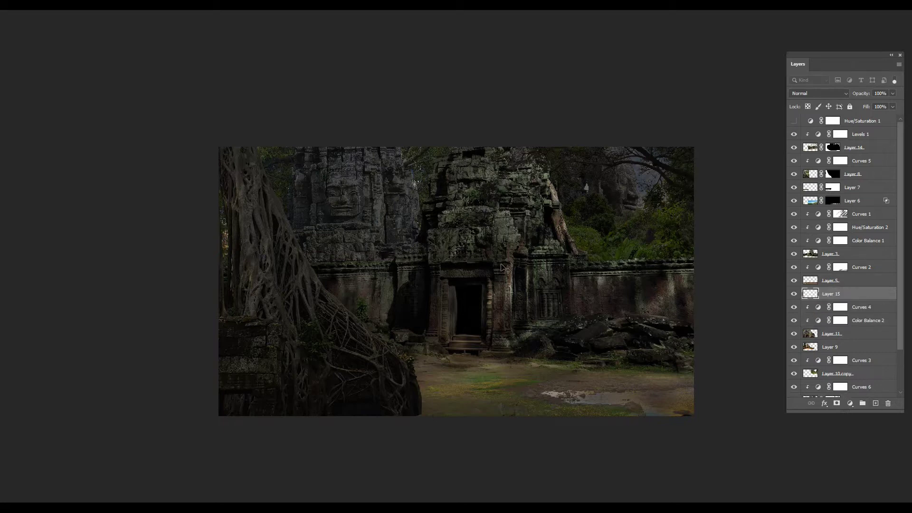
right_click(418, 185)
scroll(503, 333, "down", 2)
scroll(503, 332, "down", 2)
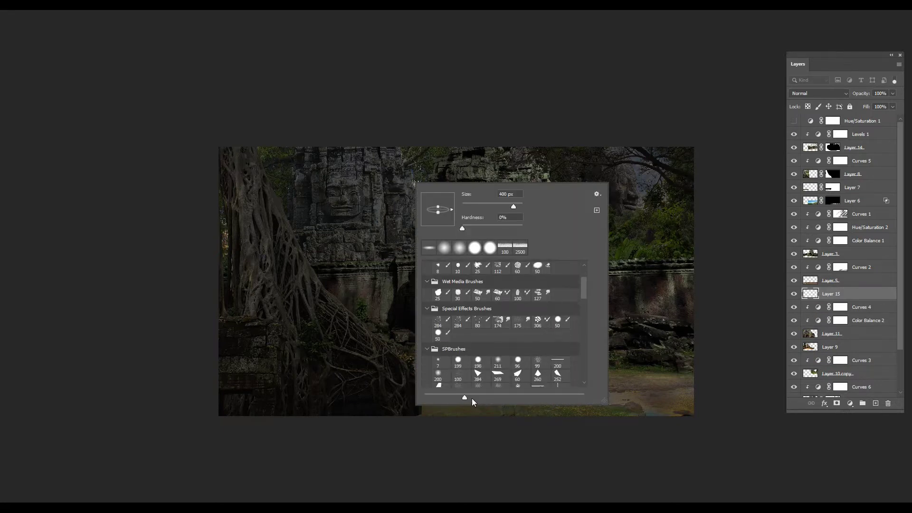
left_click_drag(471, 398, 494, 397)
left_click_drag(584, 281, 591, 341)
left_click_drag(494, 397, 478, 397)
mouse_move(584, 365)
left_mouse_down()
mouse_move(586, 283)
mouse_move(592, 334)
left_mouse_up()
scroll(592, 335, "down", 5)
double_click(556, 373)
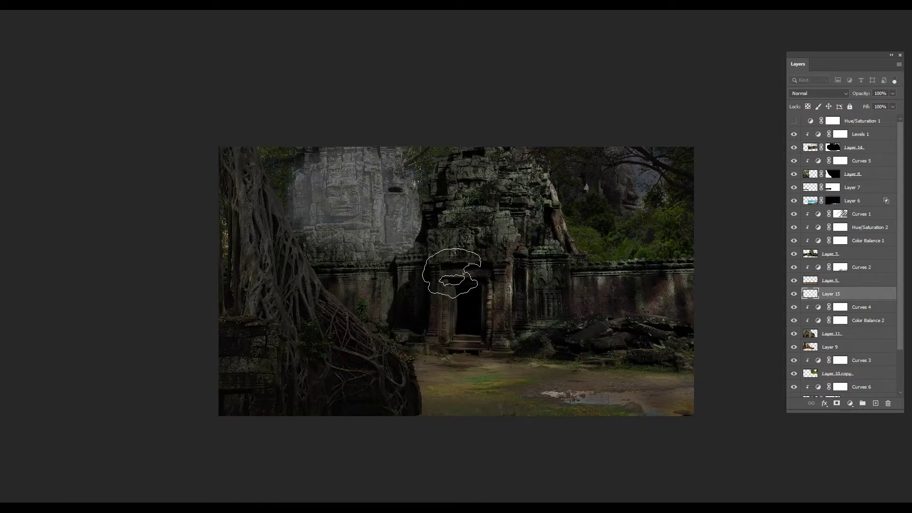
key("Tab")
left_click(368, 185)
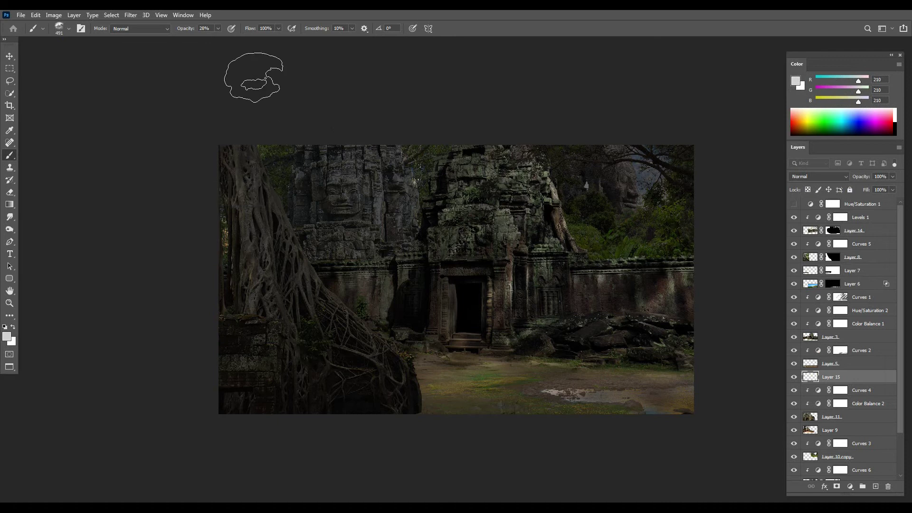
Set flow to 47%, pick dark grey, and paint 400 px haze over the wall and roots
left_click_drag(277, 29, 270, 40)
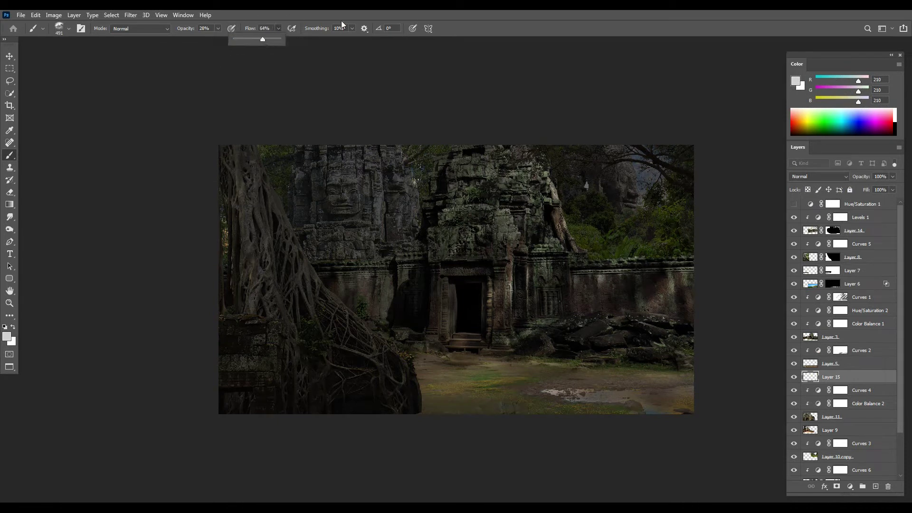
left_click(352, 28)
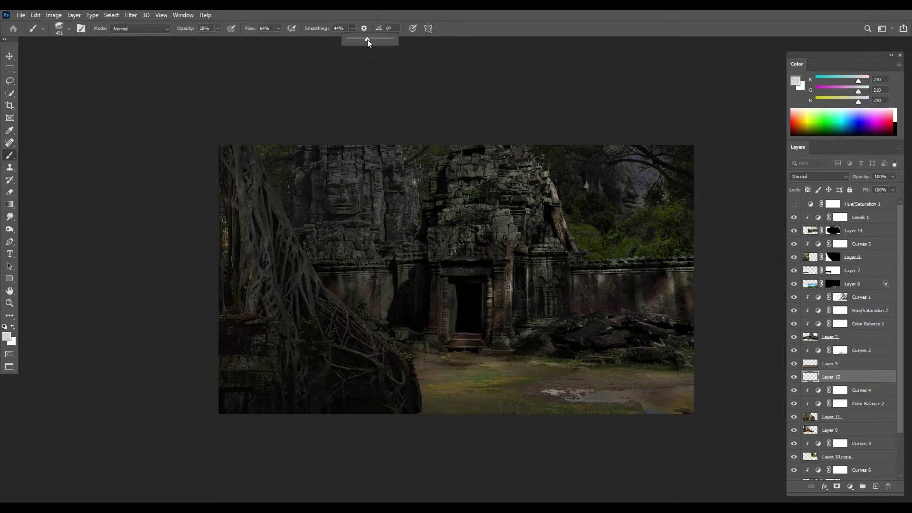
key("shift+4")
key("shift+7")
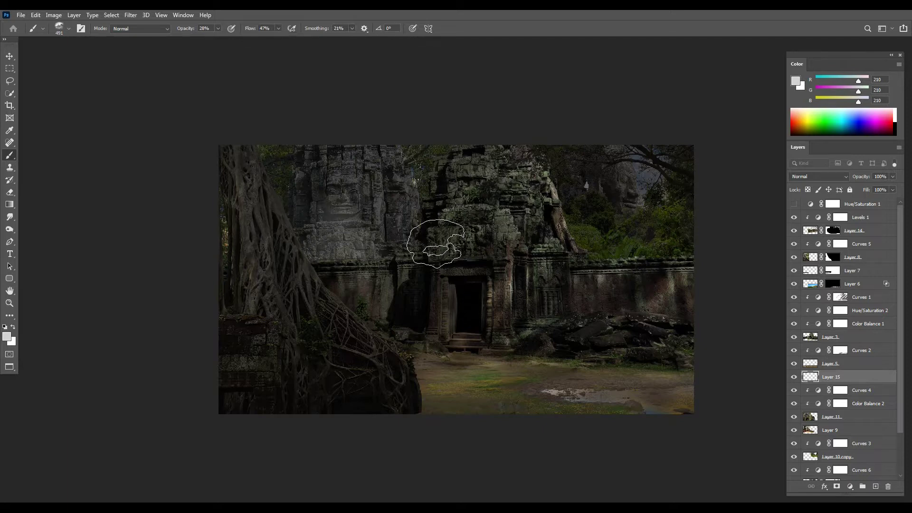
left_click(636, 187, "alt")
key("bracketleft")
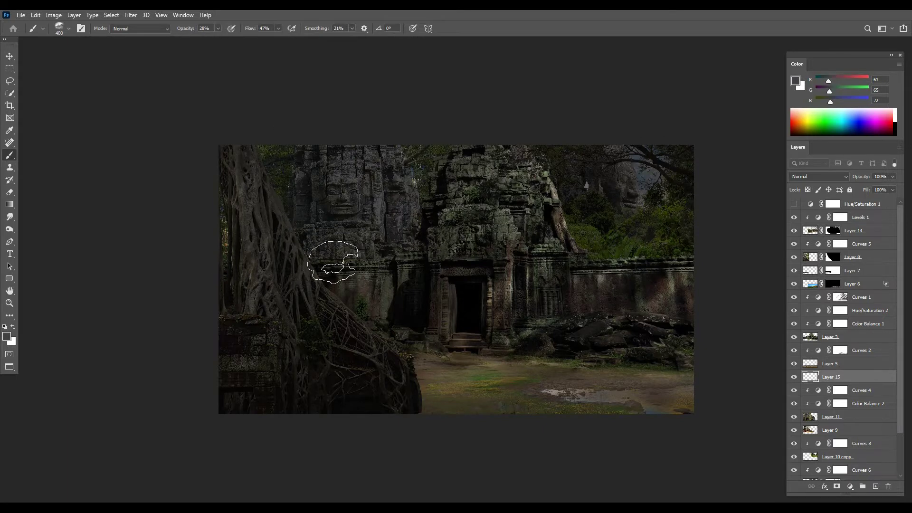
left_click_drag(368, 274, 241, 214)
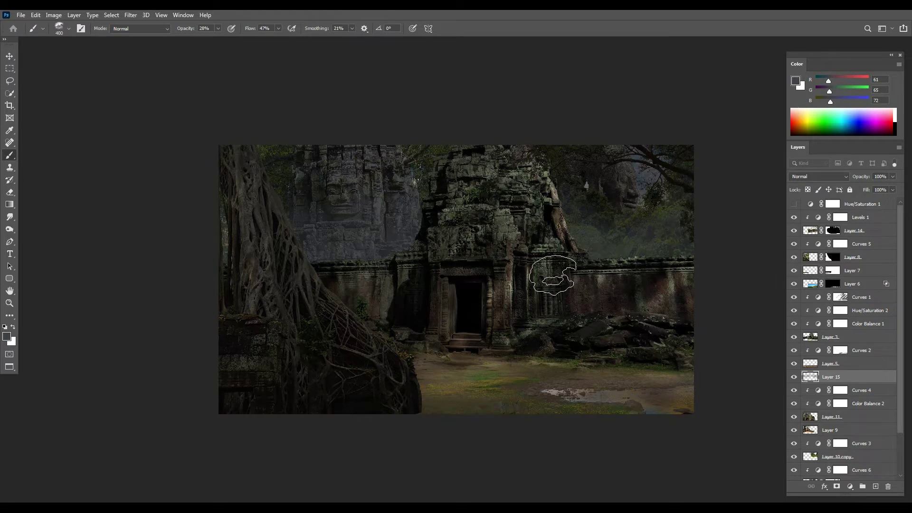
left_click(840, 297)
Add an Exposure adjustment at +2.11 above Layer 6 and invert its mask to black
key("v")
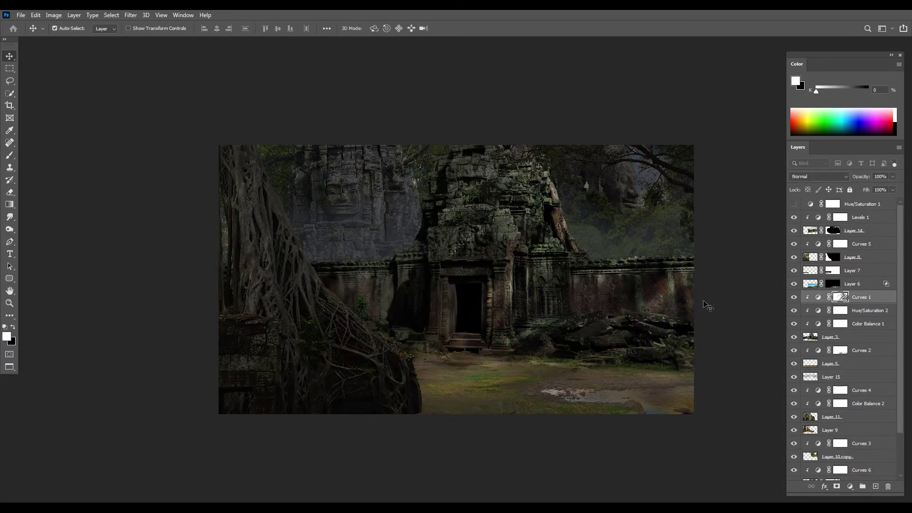
left_click(616, 333)
left_click(850, 487)
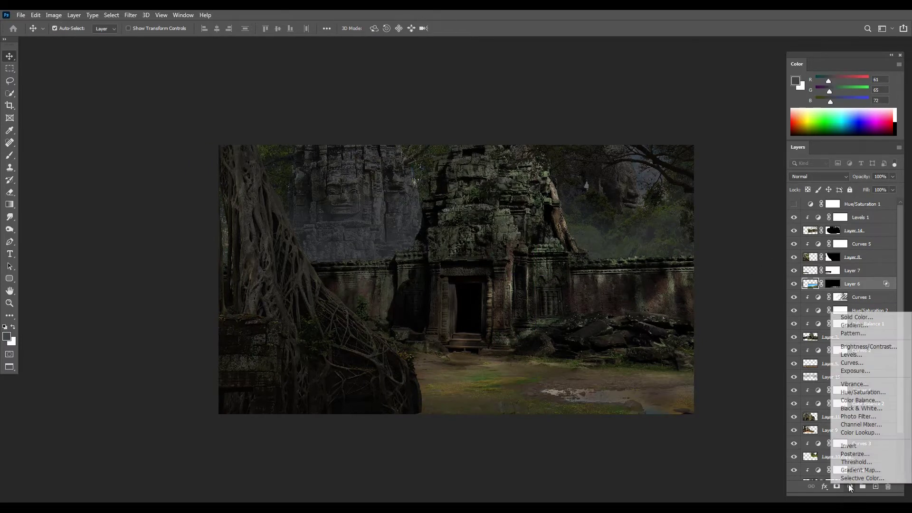
left_click(856, 371)
left_click_drag(780, 142, 798, 142)
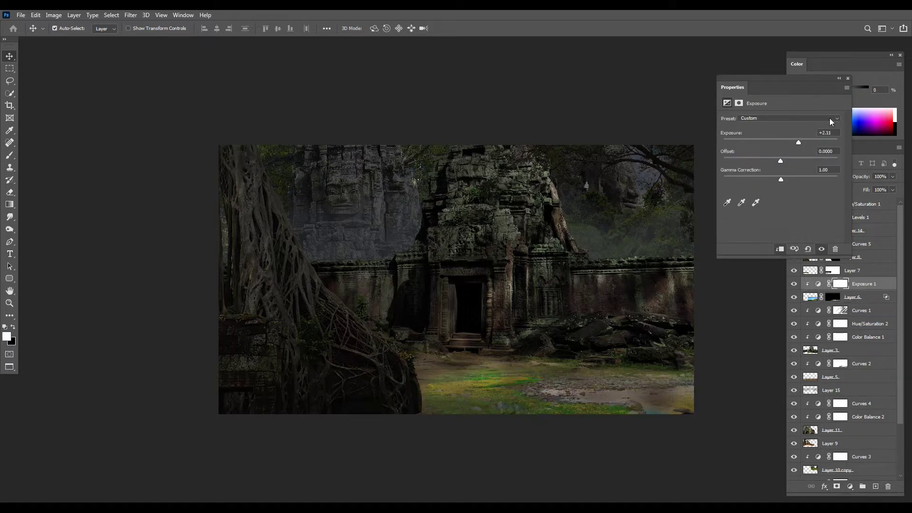
left_click(847, 78)
key("ctrl+i")
Ready an 80% flow white brush on the Exposure 1 mask for revealing brightened areas
key("b")
right_click(542, 282)
key("Escape")
key("x")
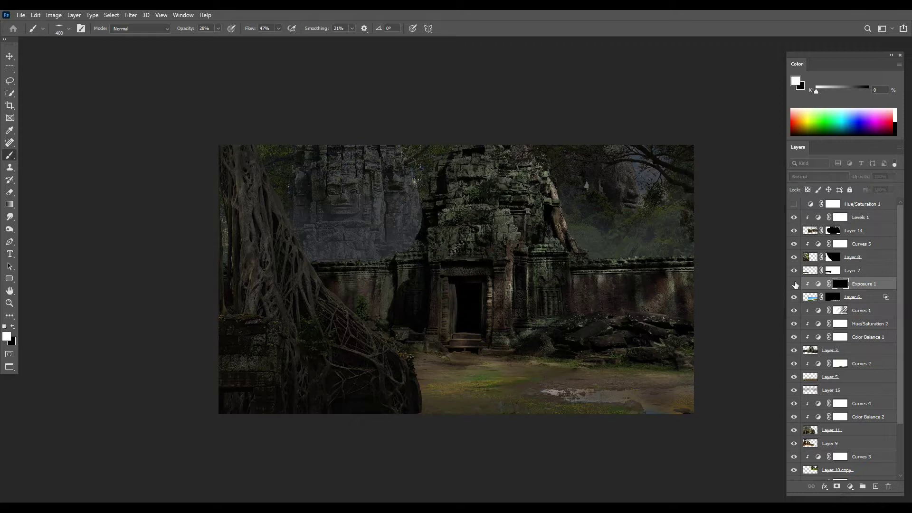
key("x")
left_click(810, 297)
scroll(625, 386, "up", 1)
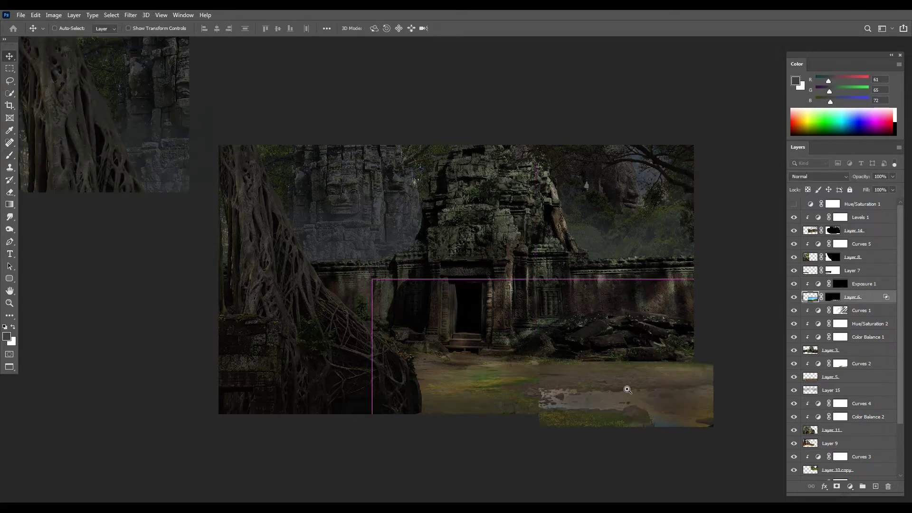
left_click_drag(280, 39, 296, 40)
left_click(835, 298)
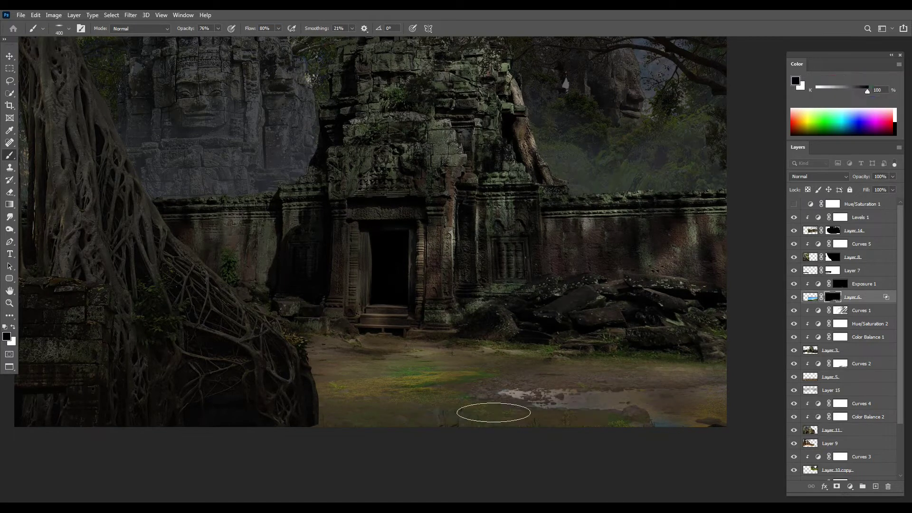
key("x")
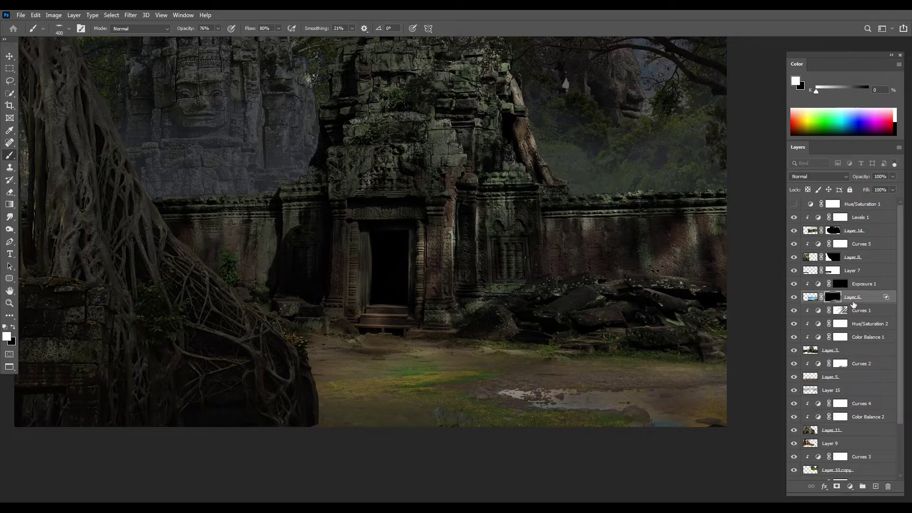
left_click(840, 285)
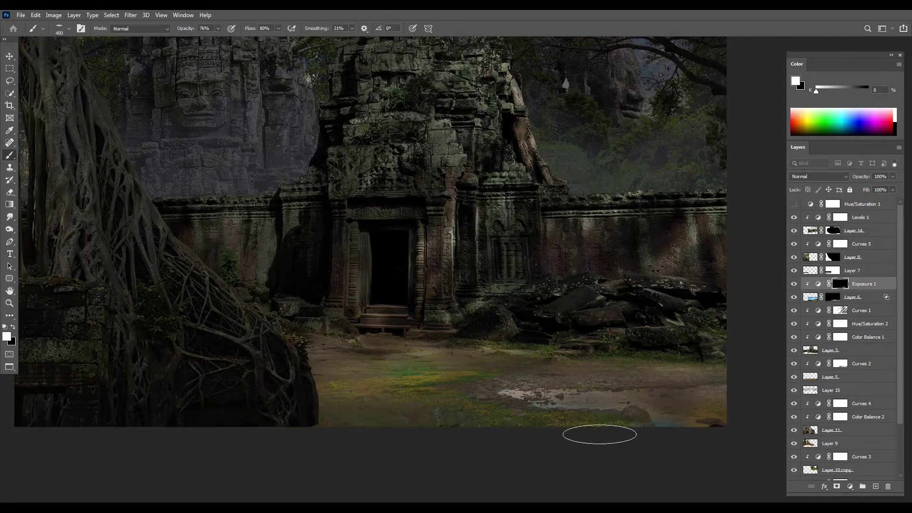
key("ctrl+minus")
key("ctrl+minus")
Stretch Layer 8 with Curves 5 slightly wider on its right edge using Free Transform
key("ctrl+plus")
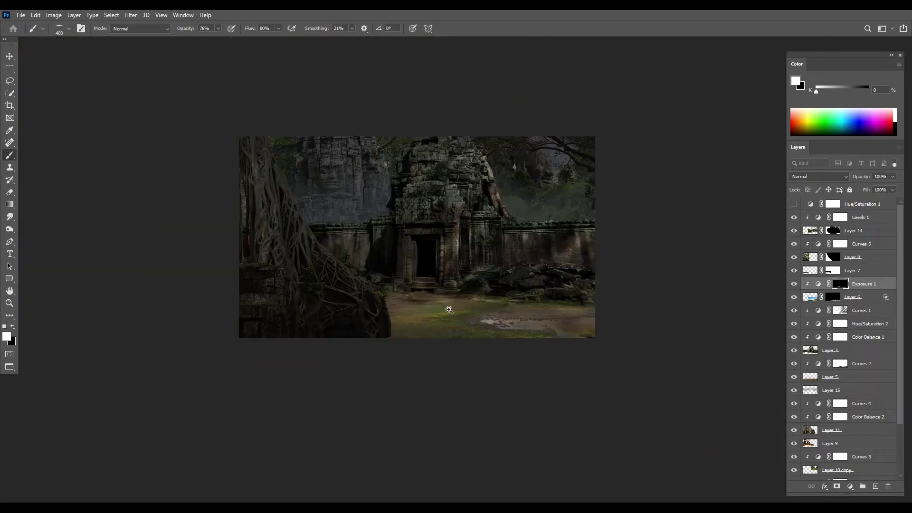
key("v")
key("alt+bracketright")
key("alt+bracketright")
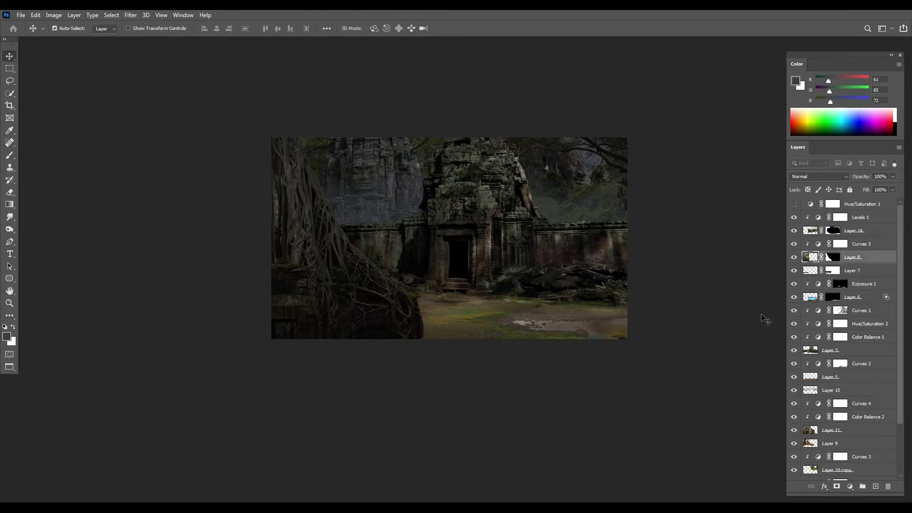
key("shift+alt+bracketright")
key("ctrl+t")
left_click_drag(427, 348, 430, 351)
key("Return")
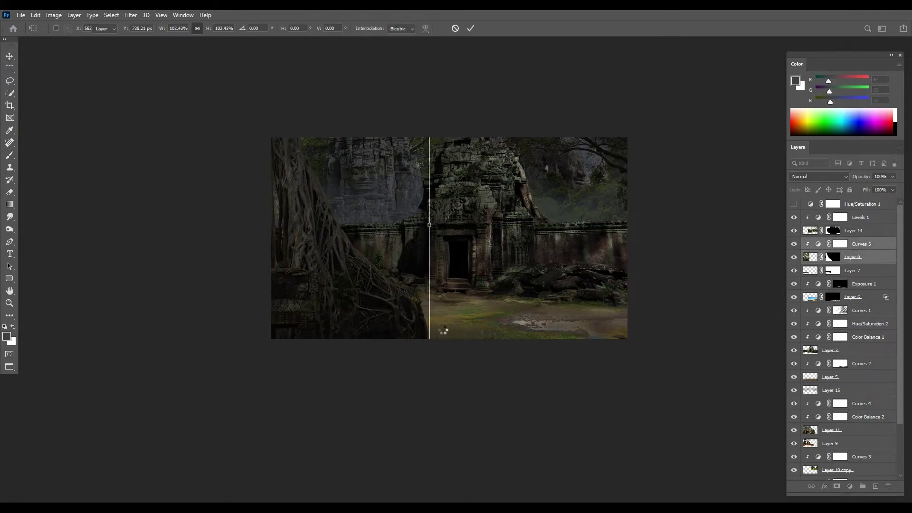
key("ctrl+t")
Add an empty layer above Curves 1 and load a grey brush
key("Escape")
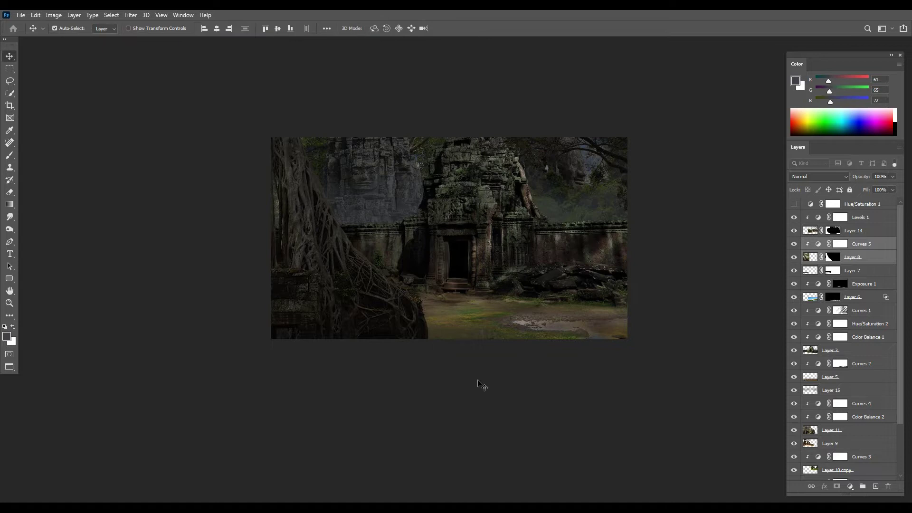
key("alt+bracketleft")
key("alt+bracketleft")
key("alt+bracketleft")
key("alt+bracketleft")
left_click(874, 486)
key("b")
right_click(342, 203)
left_click(375, 268)
key("Return")
Undo the test haze stroke and recreate an empty layer above Curves 1
left_click_drag(406, 245, 386, 266)
key("ctrl+z")
key("ctrl+z")
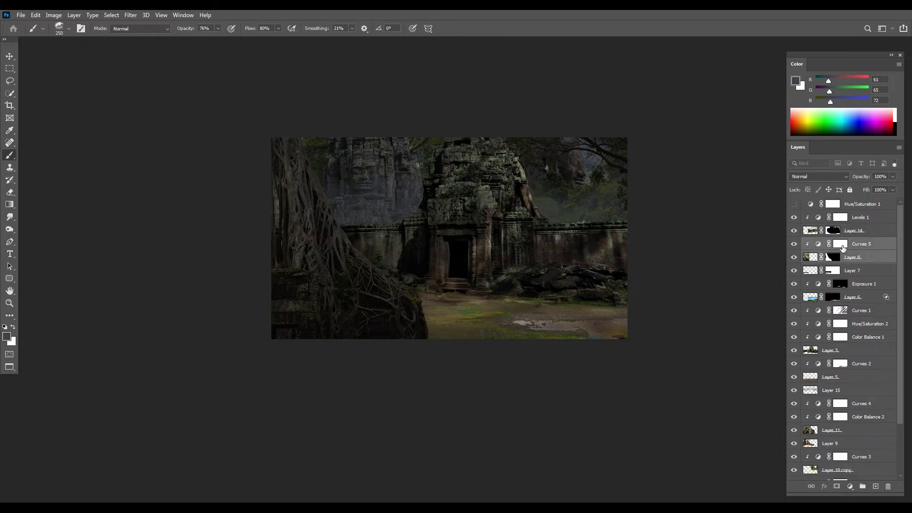
left_click(840, 244)
key("v")
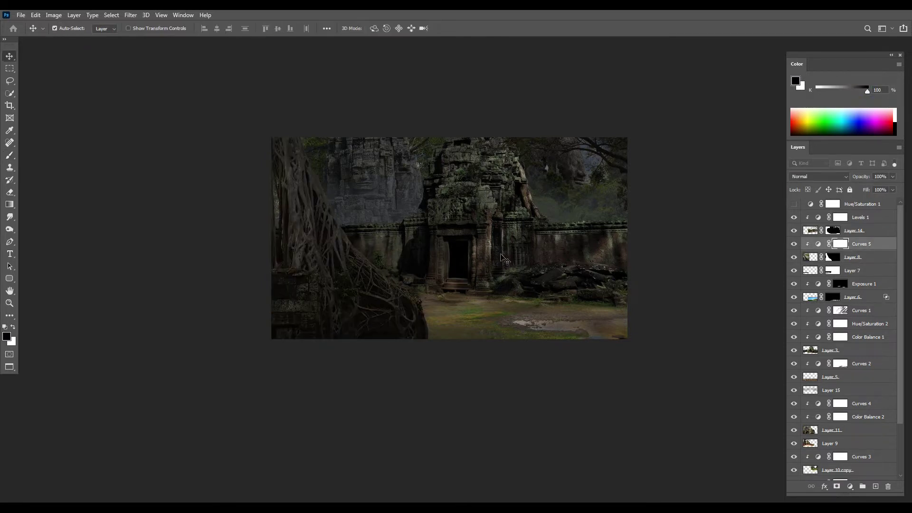
key("ctrl+z")
key("ctrl+shift+alt+n")
key("b")
Choose the large 500 px cloud brush from the brush presets
right_click(538, 359)
scroll(539, 359, "up", 2)
scroll(540, 360, "up", 2)
scroll(540, 362, "up", 2)
scroll(540, 365, "up", 2)
scroll(540, 366, "up", 2)
scroll(539, 366, "up", 2)
scroll(540, 366, "up", 2)
scroll(539, 366, "up", 2)
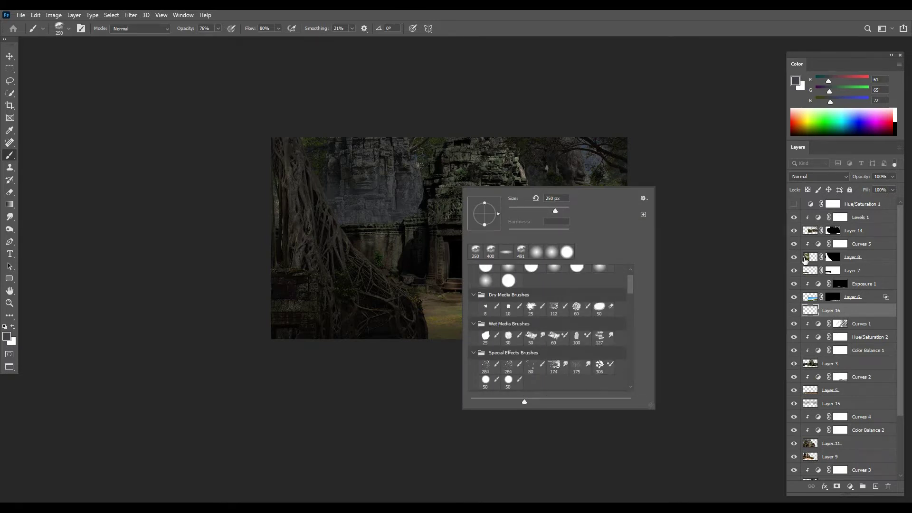
scroll(806, 259, "down", 3)
scroll(560, 366, "down", 2)
scroll(561, 366, "down", 2)
scroll(564, 370, "down", 2)
scroll(563, 372, "down", 2)
scroll(561, 374, "down", 2)
scroll(560, 376, "down", 2)
scroll(559, 378, "down", 1)
scroll(557, 378, "down", 2)
scroll(550, 375, "down", 2)
scroll(542, 372, "down", 2)
scroll(534, 369, "down", 2)
scroll(526, 367, "down", 2)
left_click(592, 354)
key("Return")
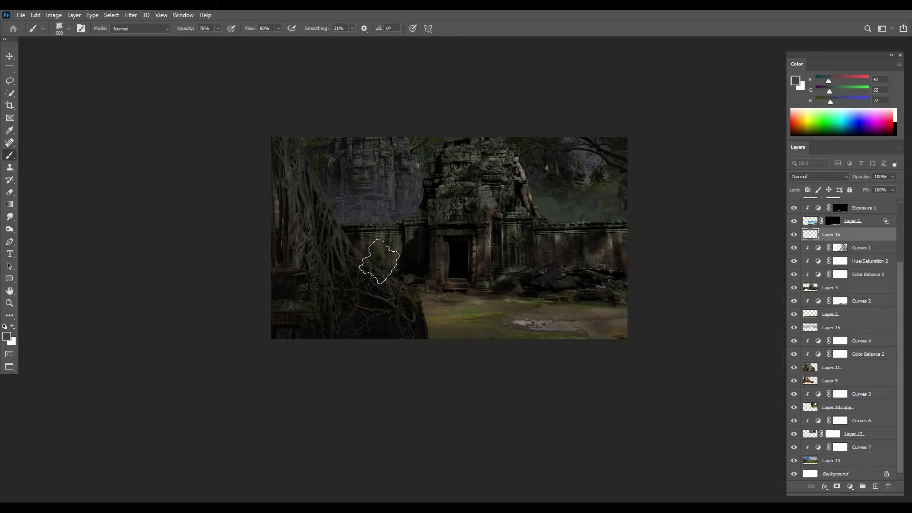
At 300 px and 59% flow, paint soft mist over the doorway and right-side rubble
key("bracketleft")
key("bracketleft")
left_click(278, 29)
left_click(314, 240)
left_click_drag(298, 252, 441, 266)
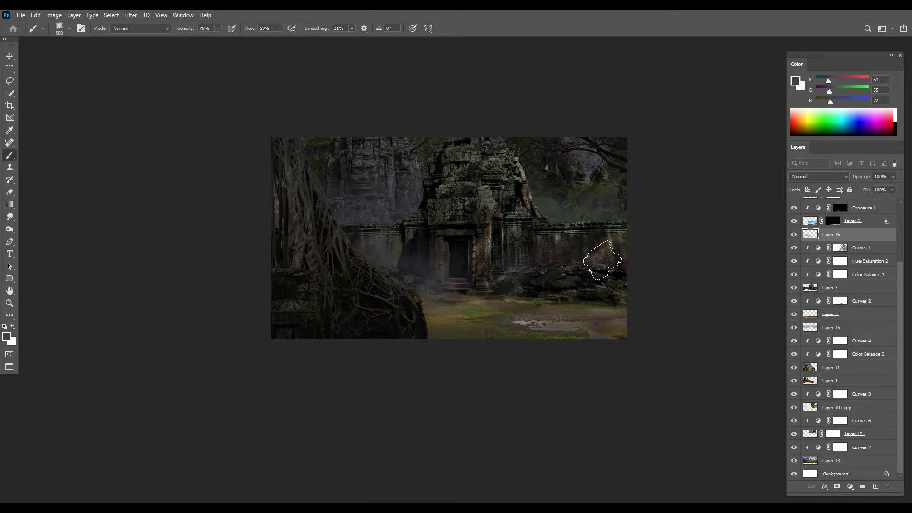
key("v")
left_click(836, 407)
Desaturate Layer 10 copy to -40 with a Hue/Saturation adjustment
left_click(850, 486)
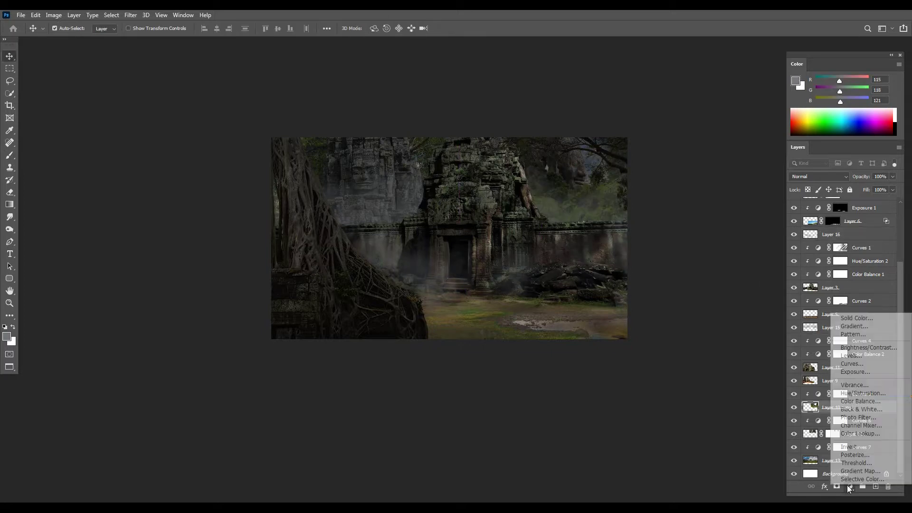
left_click(855, 409)
left_click_drag(781, 174, 757, 175)
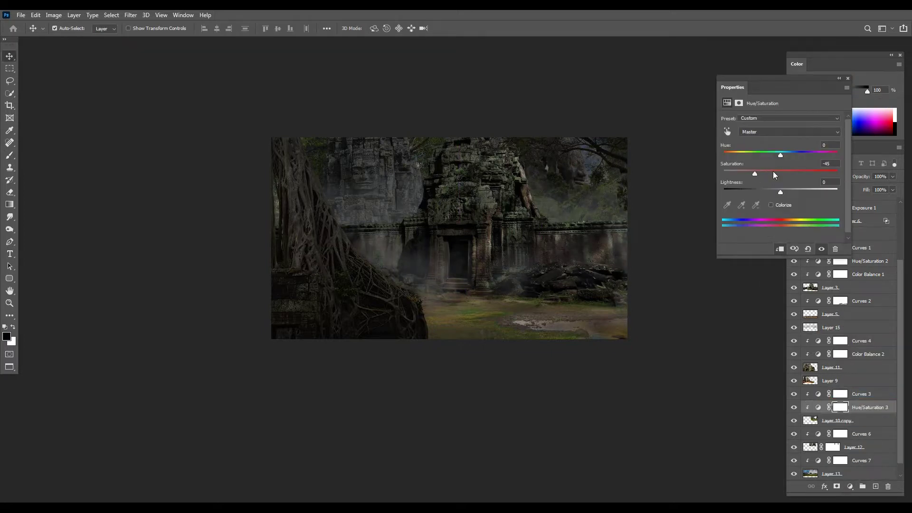
left_click(847, 78)
Erase haze over the upper-right trees and add a layer mask to the mist layer
scroll(601, 209, "up", 1)
left_click(601, 209)
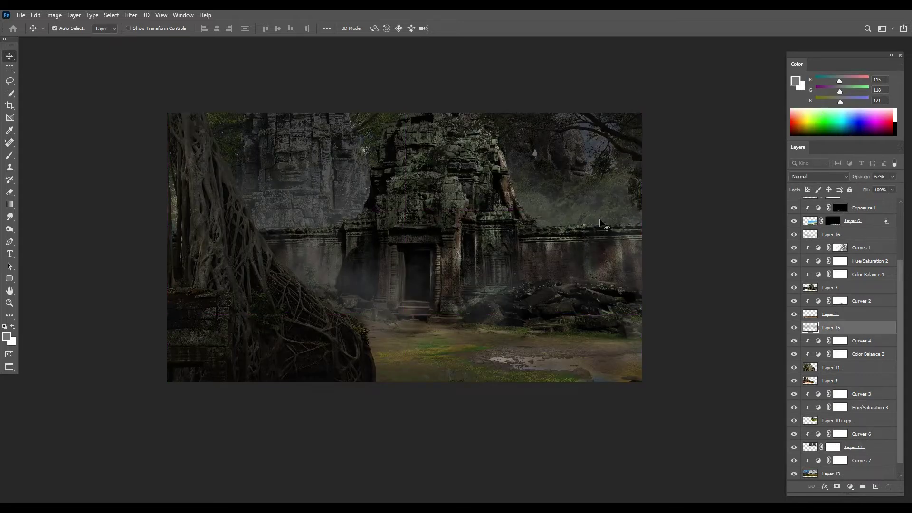
key("e")
key("bracketright")
key("bracketright")
key("bracketright")
left_click_drag(556, 192, 646, 186)
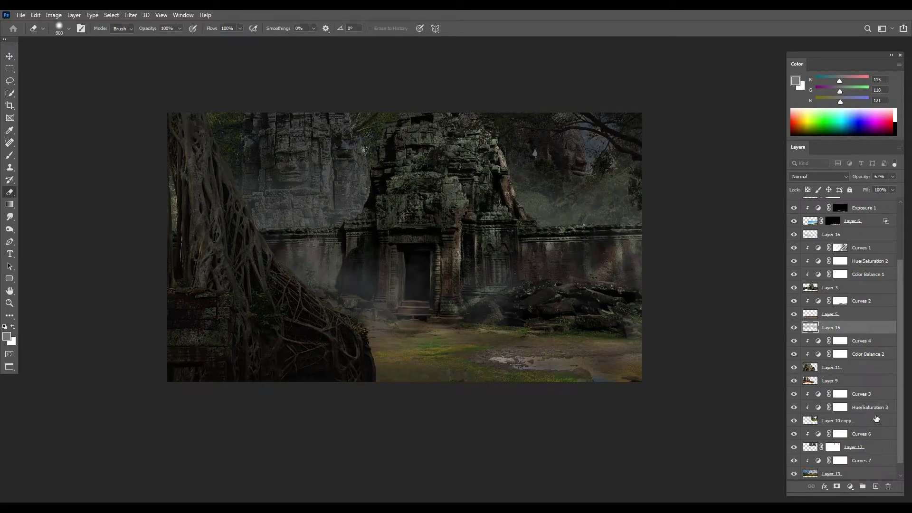
left_click(836, 486)
key("b")
key("d")
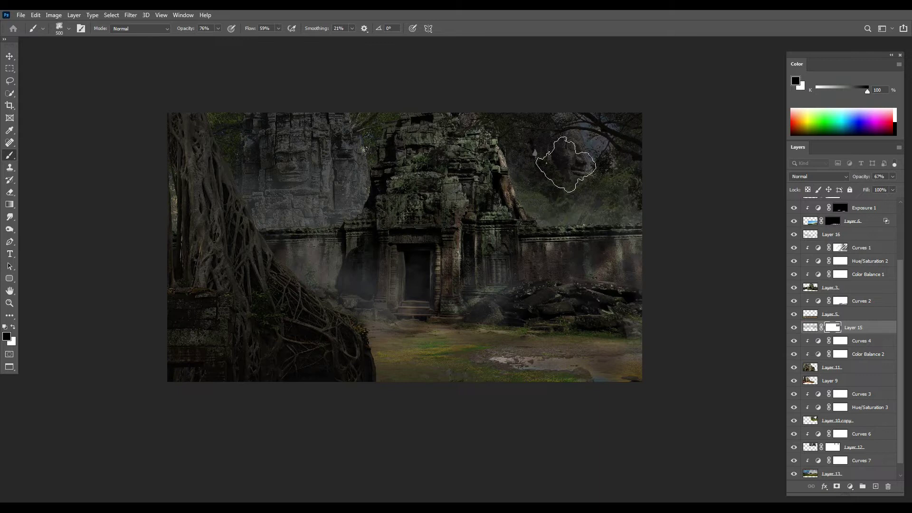
key("v")
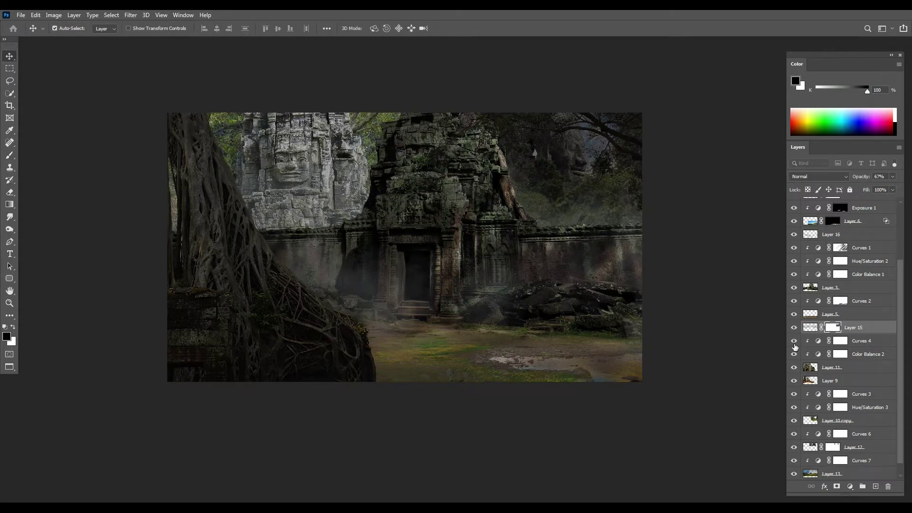
left_click(827, 420)
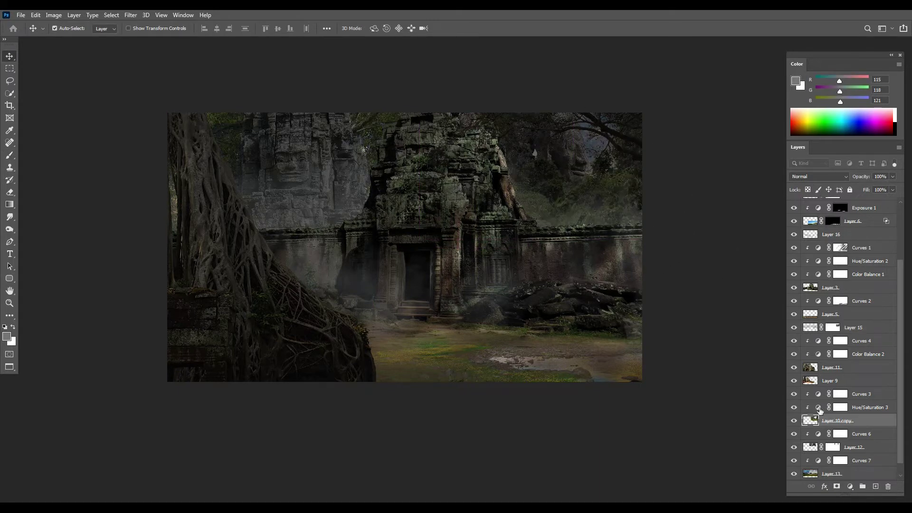
Lower the Curves 4 white point to darken the image
double_click(818, 394)
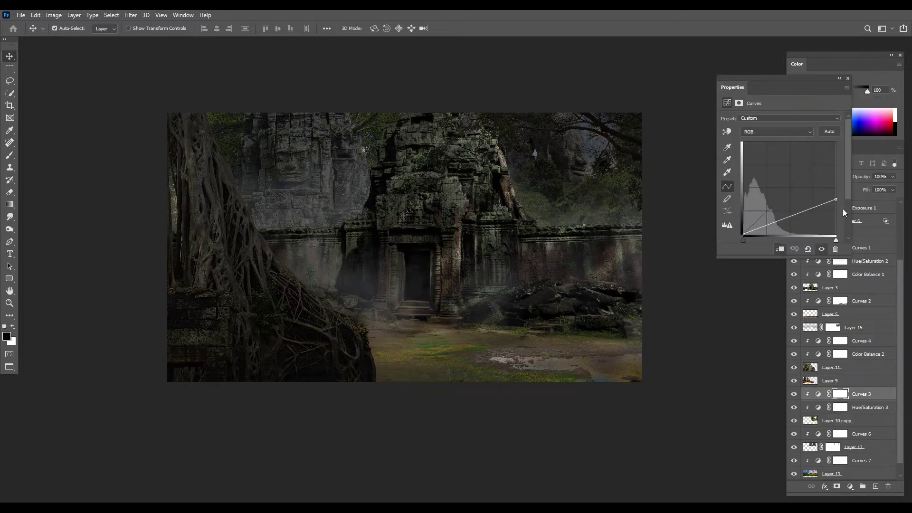
left_click(847, 78)
left_click(808, 367)
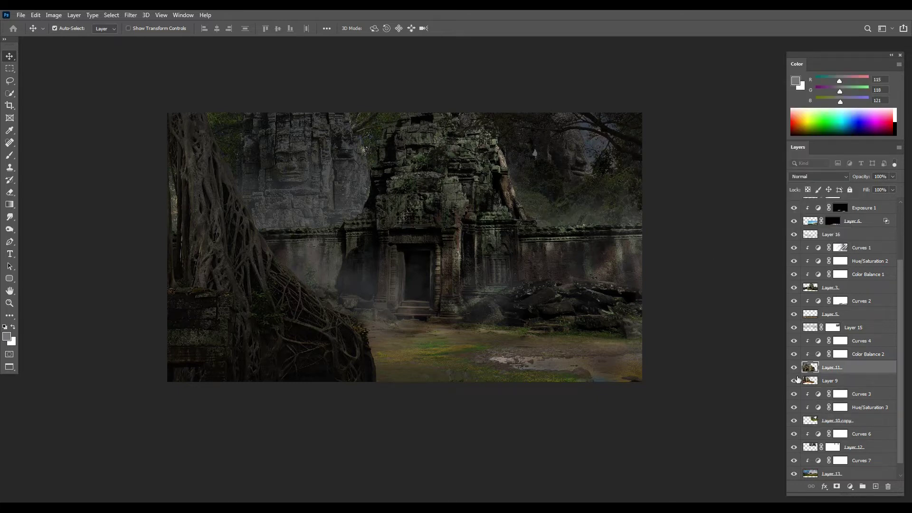
double_click(818, 340)
left_click_drag(836, 143, 837, 211)
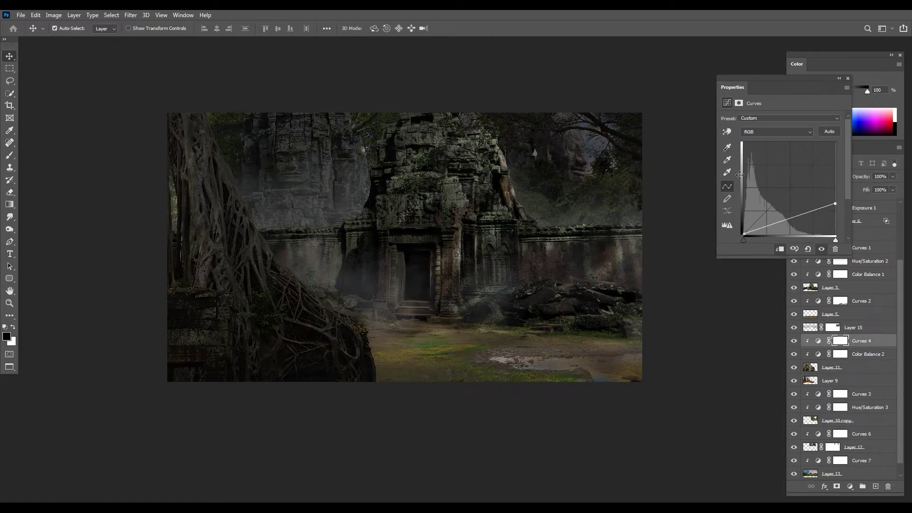
Add Curves 8 above Layer 9 and Curves 9 above Curves 1 with lowered white point
left_click(249, 198)
left_click(849, 485)
left_click(836, 363)
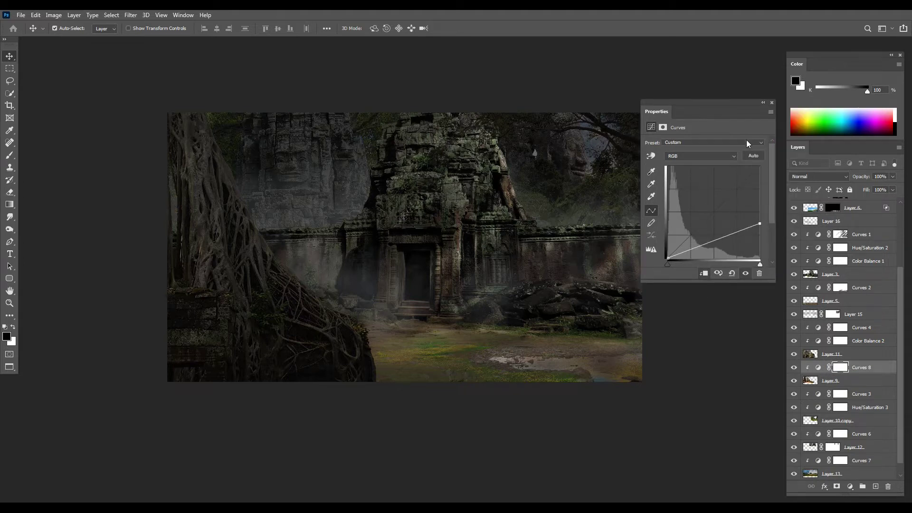
left_click(771, 103)
left_click_drag(345, 284, 390, 287)
left_click(448, 213)
left_click(849, 485)
left_click(843, 360)
left_click_drag(760, 166, 761, 222)
Invert the Curves 9 mask and paint darkening back into chosen areas with a soft round brush
left_click(771, 102)
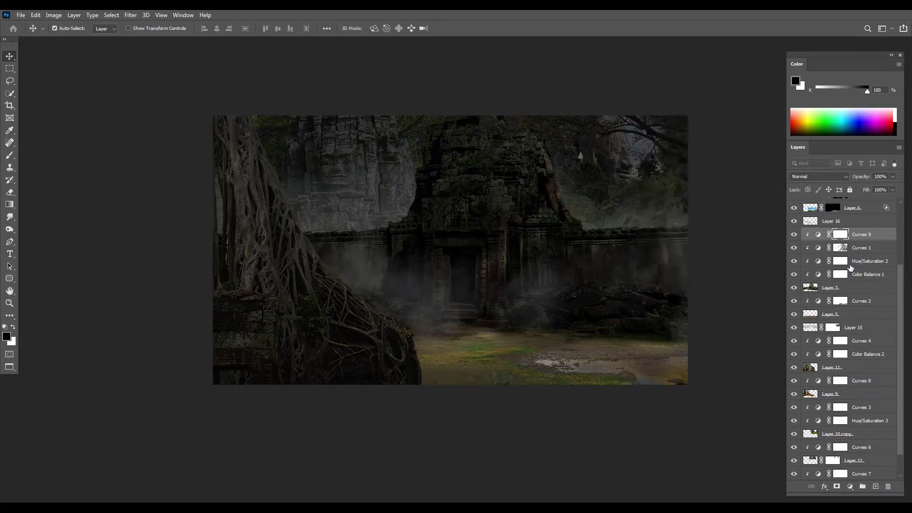
key("ctrl+i")
key("ctrl+plus")
key("b")
right_click(332, 235)
key("e")
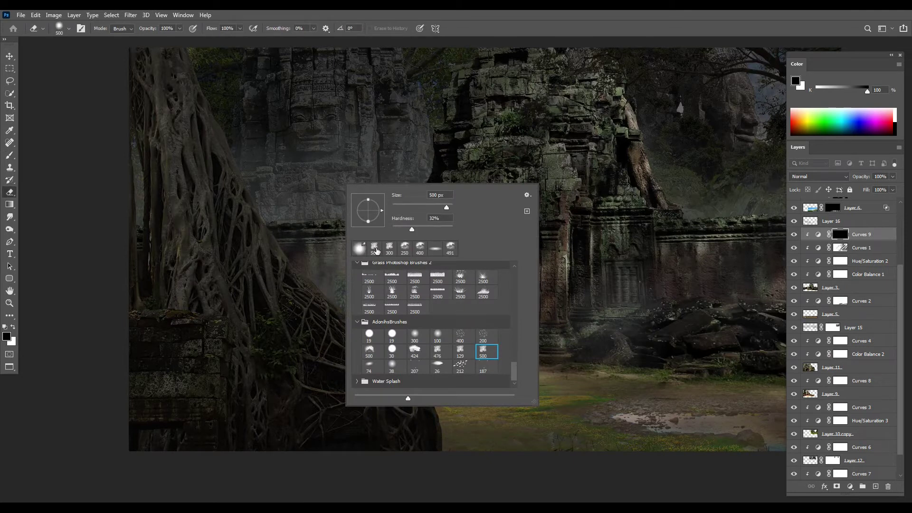
left_click(307, 232)
left_click_drag(409, 208, 433, 124)
key("bracketleft")
scroll(454, 95, "up", 3)
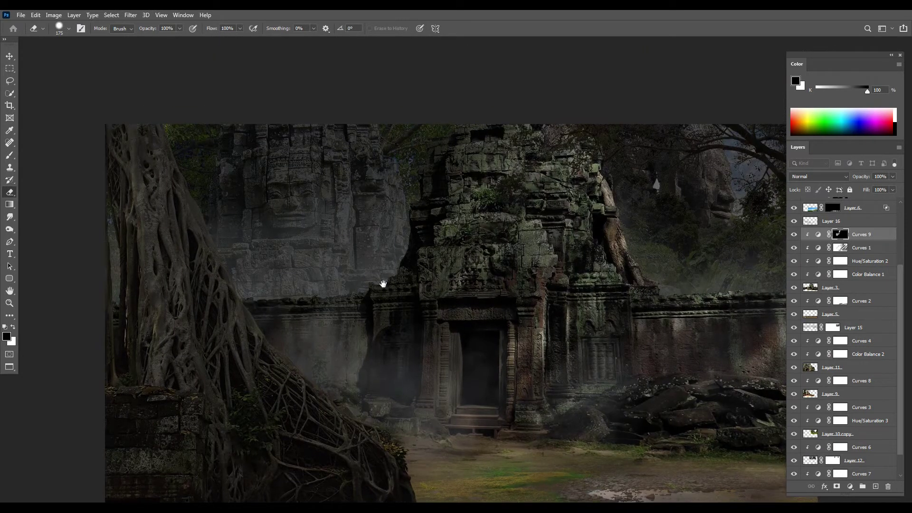
left_click_drag(383, 280, 396, 202)
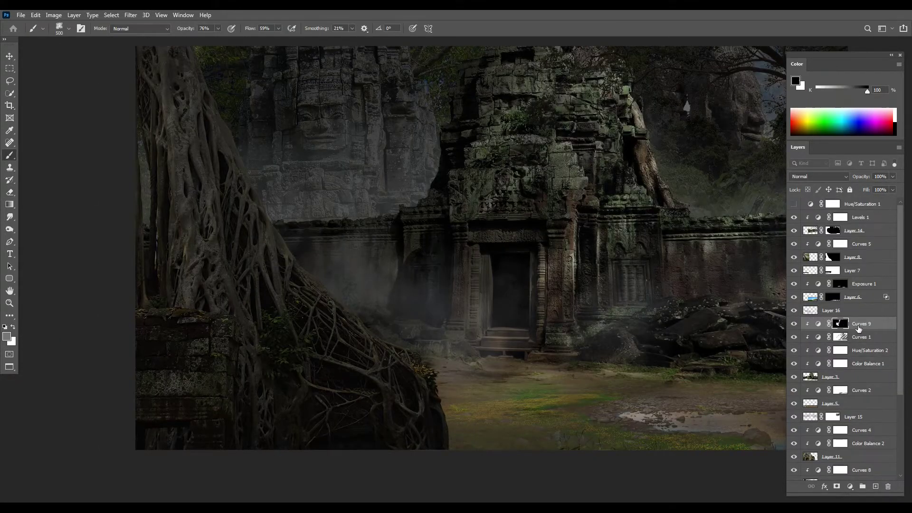
Adjust Layer 16's blending options and refine the mask around the door steps and left ruins
left_click(842, 311)
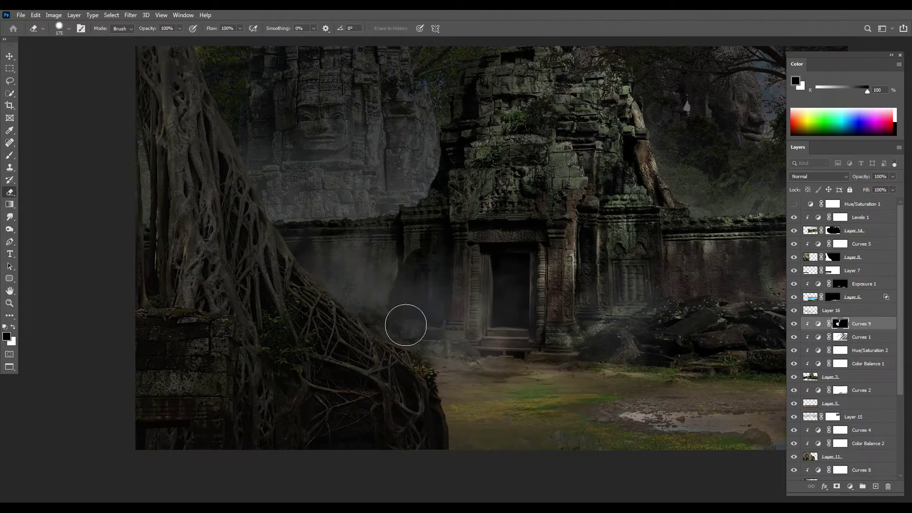
mouse_move(405, 325)
left_mouse_down()
mouse_move(464, 341)
mouse_move(447, 363)
mouse_move(441, 318)
left_mouse_up()
key("x")
key("x")
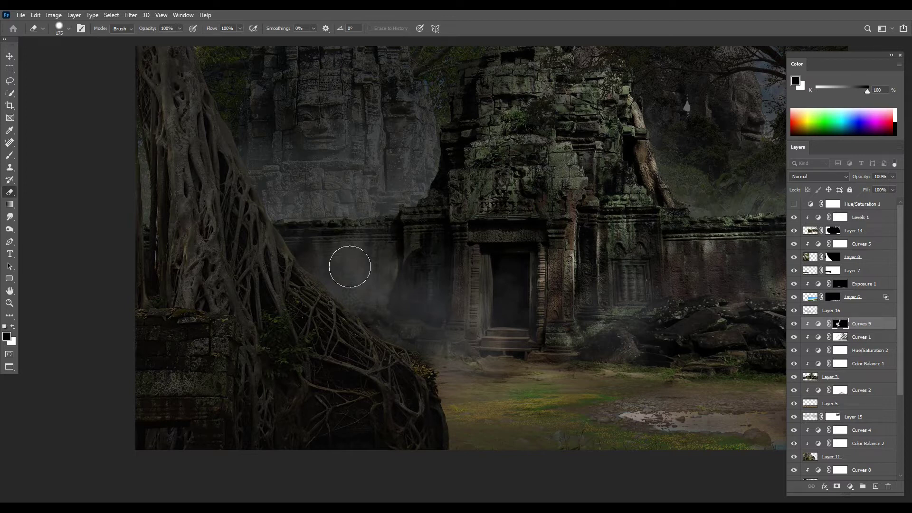
left_click_drag(400, 241, 313, 298)
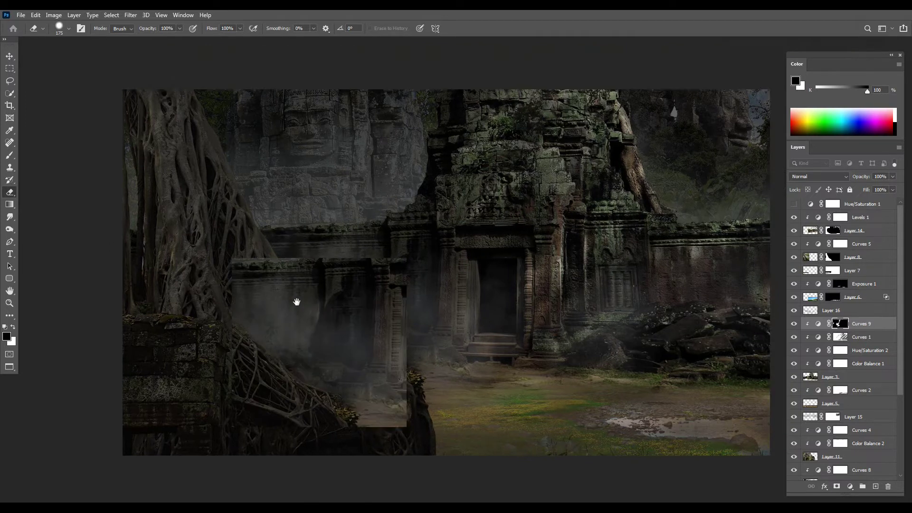
key("v")
left_click(801, 413)
left_click(794, 403)
left_click(793, 403)
left_click(832, 456)
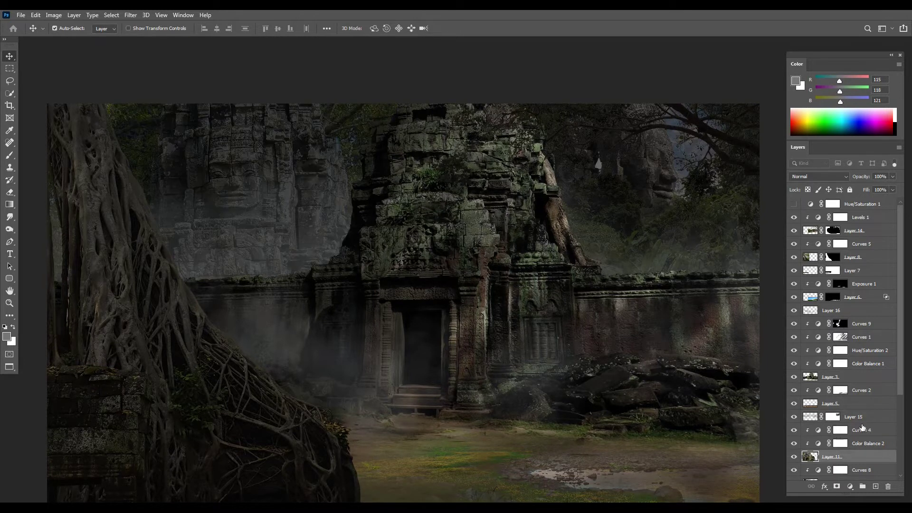
Add a darkening Curves 10 above Curves 4, lowering the white point, and invert its mask
left_click(860, 430)
left_click(851, 486)
left_click(850, 373)
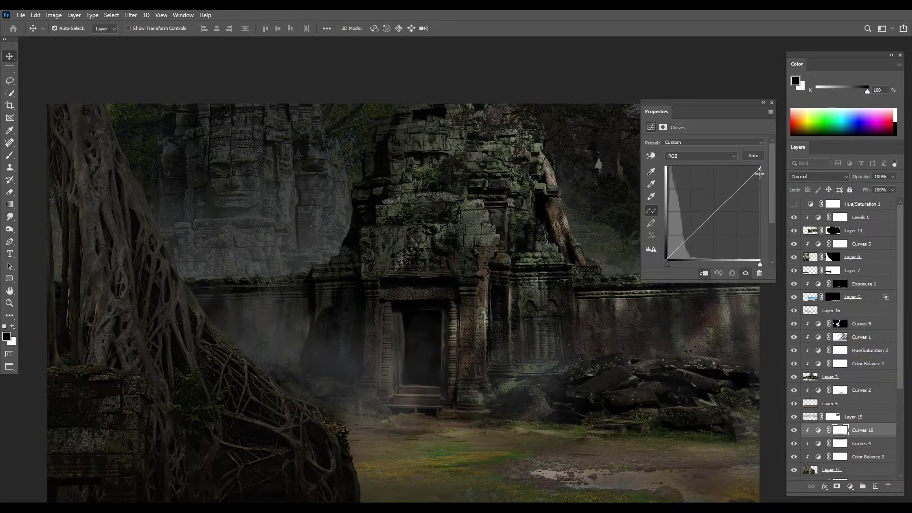
left_click_drag(760, 174, 764, 209)
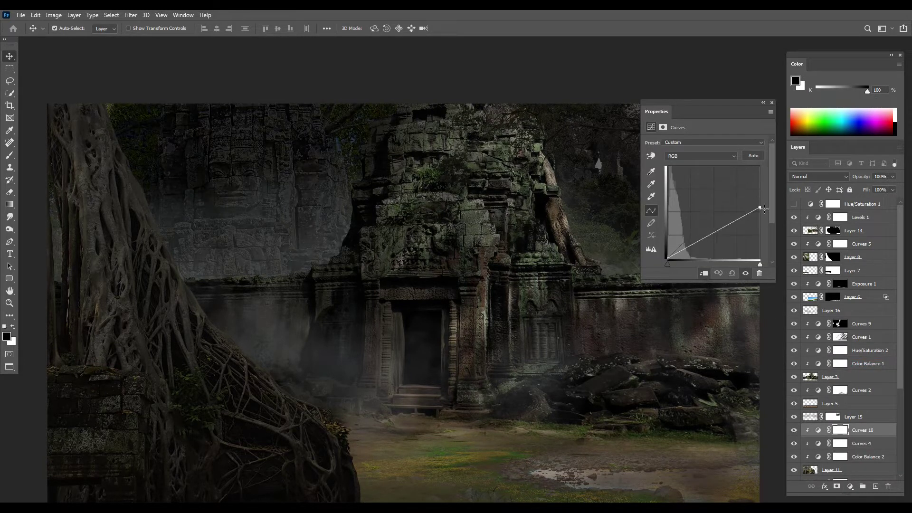
left_click(772, 103)
key("ctrl+i")
Set up a smaller eraser to work on the Curves 10 mask
scroll(285, 173, "up", 2)
scroll(313, 185, "up", 2)
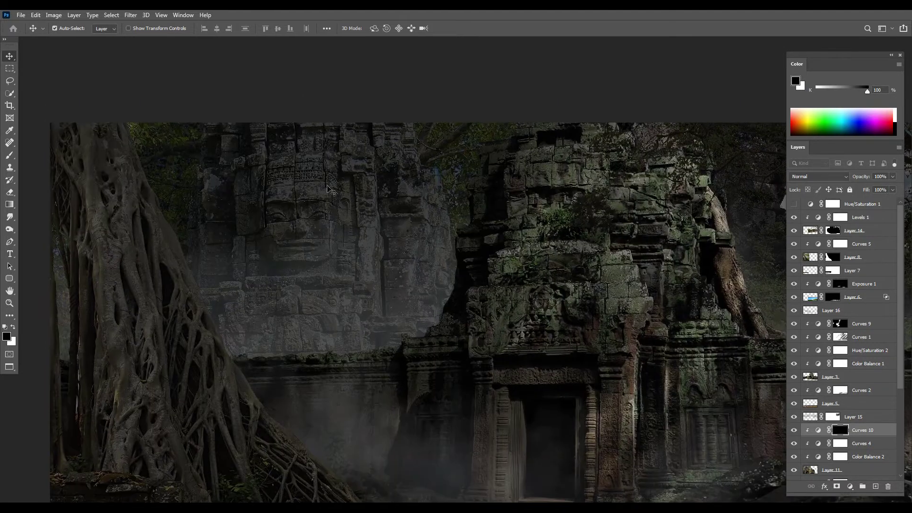
key("e")
right_click(331, 190)
key("Return")
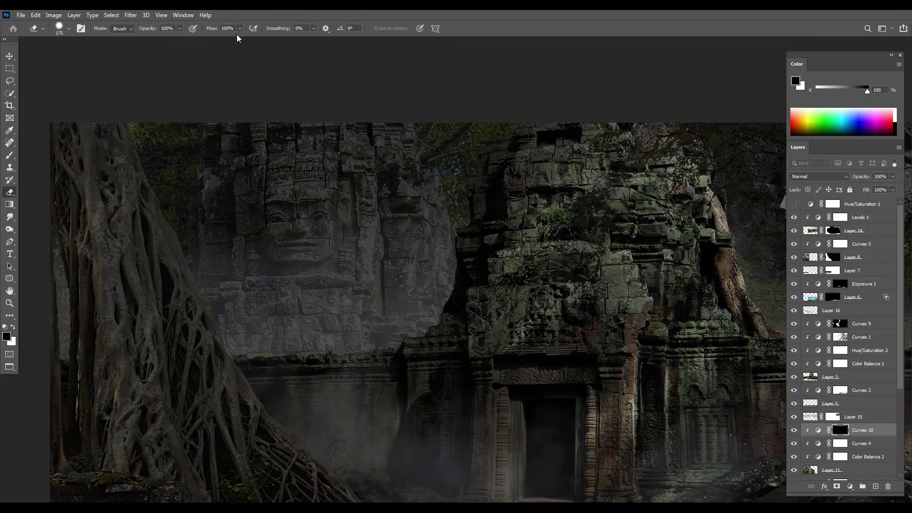
left_click(180, 29)
scroll(238, 200, "up", 2)
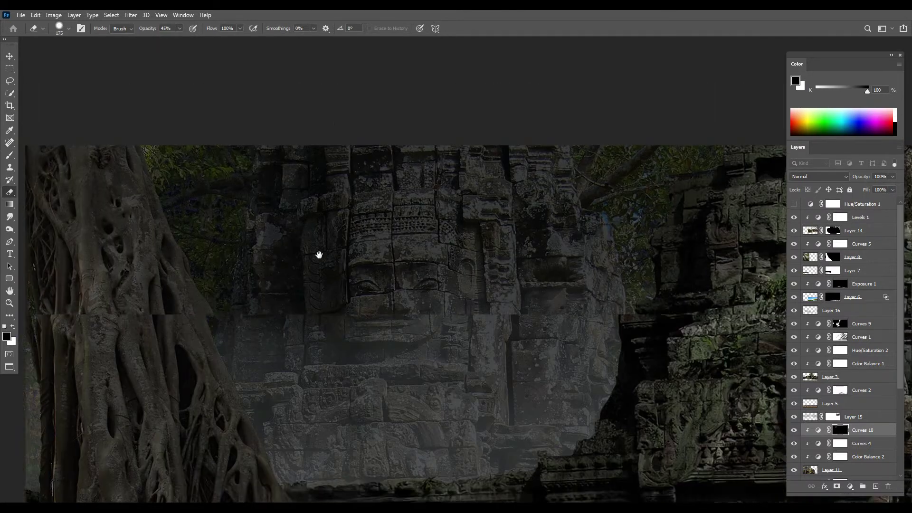
key("bracketleft")
key("bracketleft")
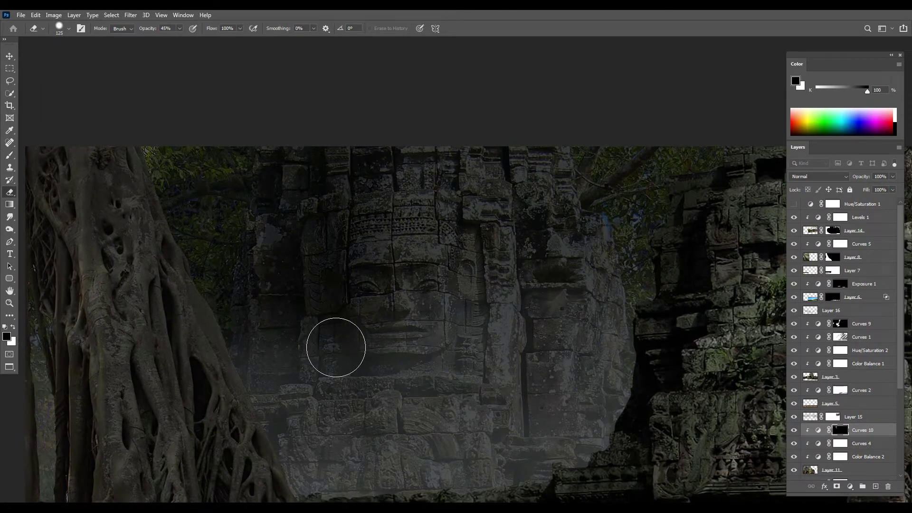
Erase the Curves 10 mask over the left stone-face tower at raised opacity to darken it
left_click_drag(335, 347, 260, 252)
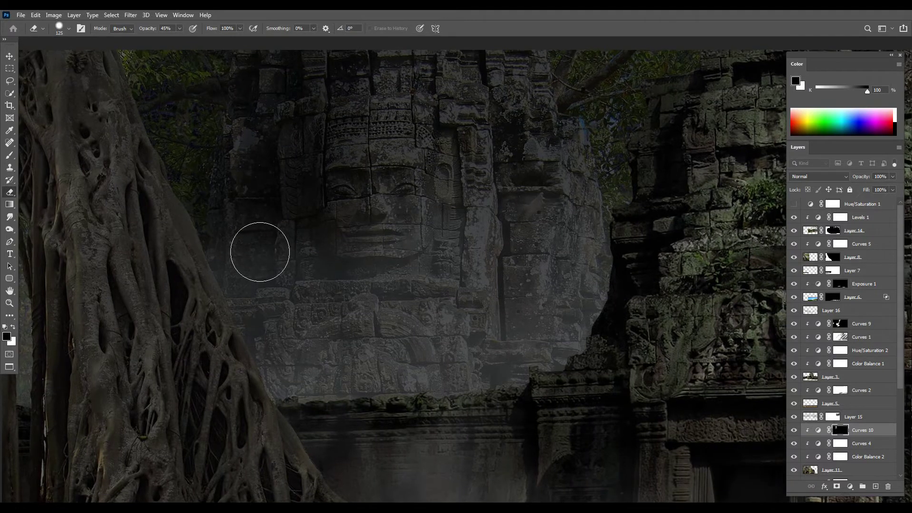
left_click_drag(179, 28, 189, 44)
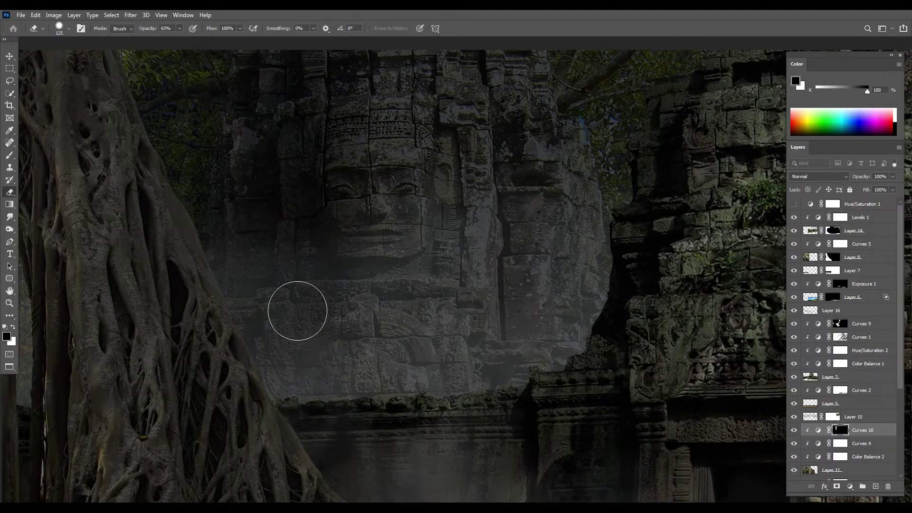
left_click(313, 263)
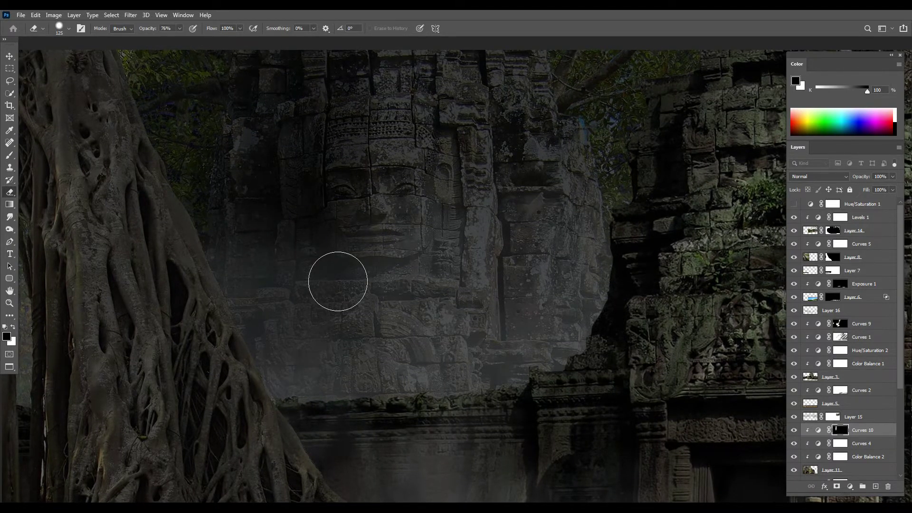
key("ctrl+minus")
key("bracketright")
key("bracketright")
key("x")
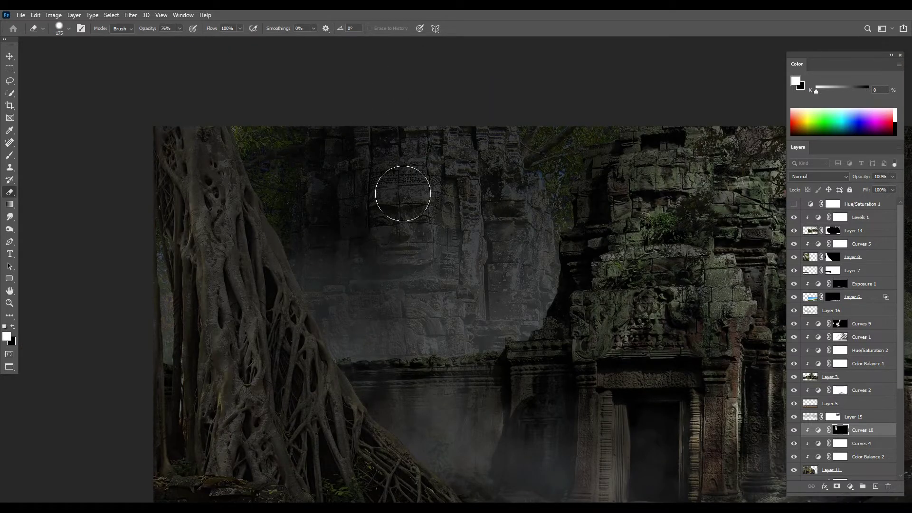
key("x")
key("bracketleft")
key("bracketleft")
key("bracketleft")
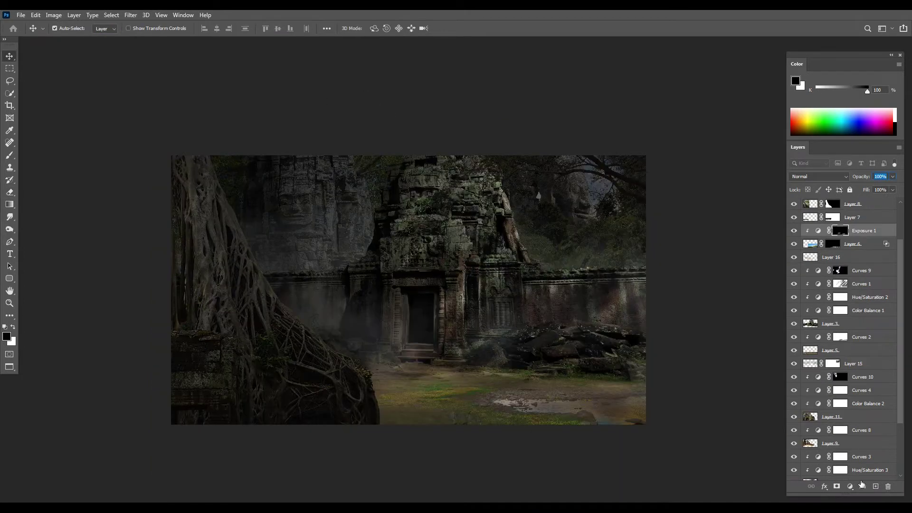
Add an unclipped darkening Curves 11 above Exposure 1 with an inverted mask, ready for brushing corners
left_click(851, 486)
left_click(843, 366)
left_click(704, 273)
left_click_drag(760, 166, 771, 203)
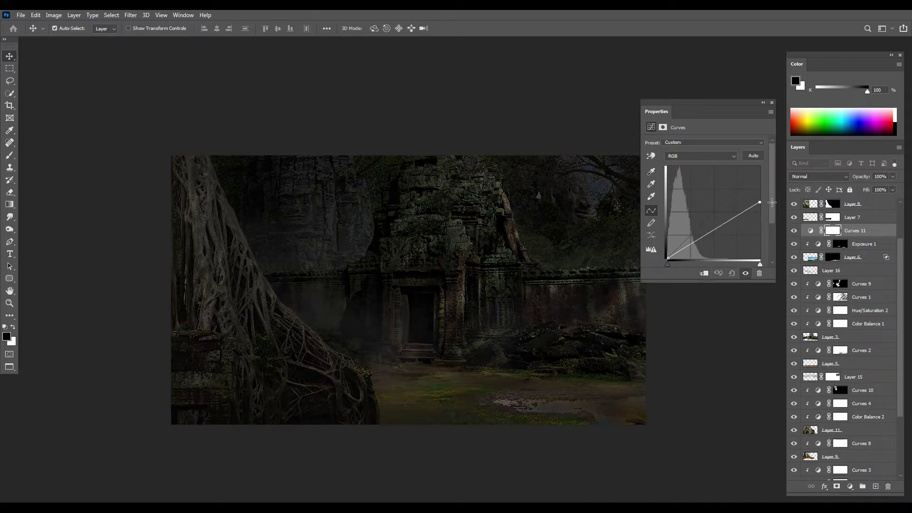
left_click(772, 103)
key("ctrl+i")
key("b")
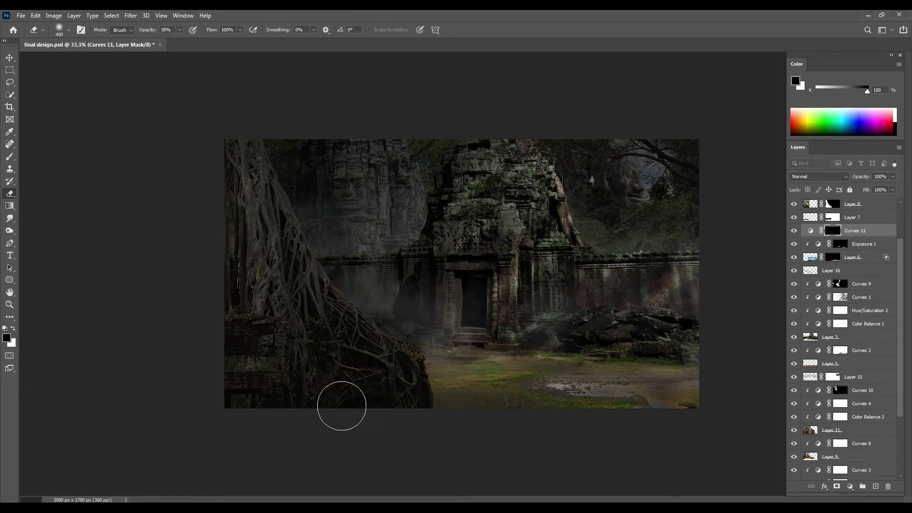
key("bracketright")
key("bracketright")
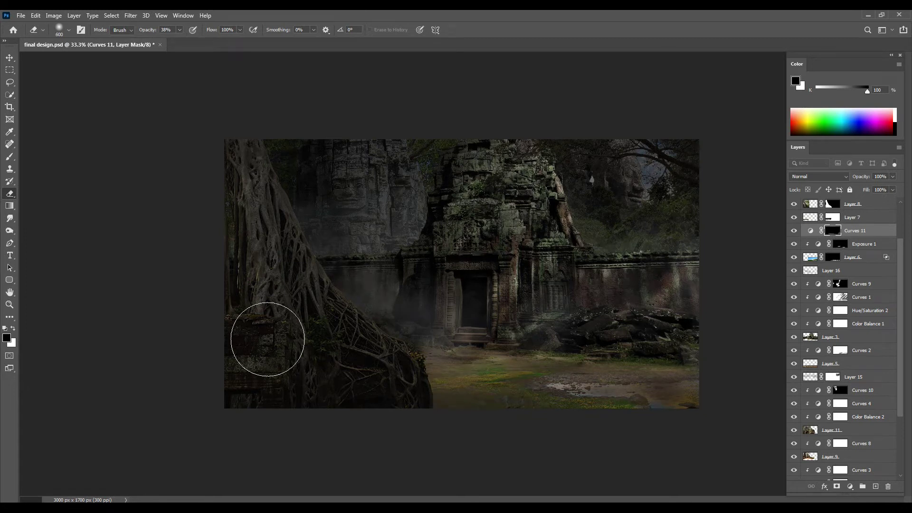
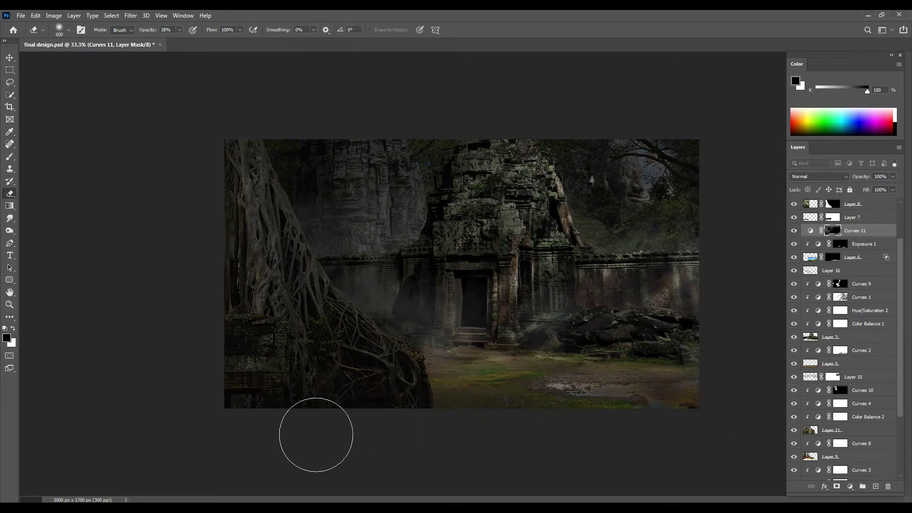
Nudge the banyan tree layer down slightly and enlarge it to about 105%
key("v")
left_click(326, 335)
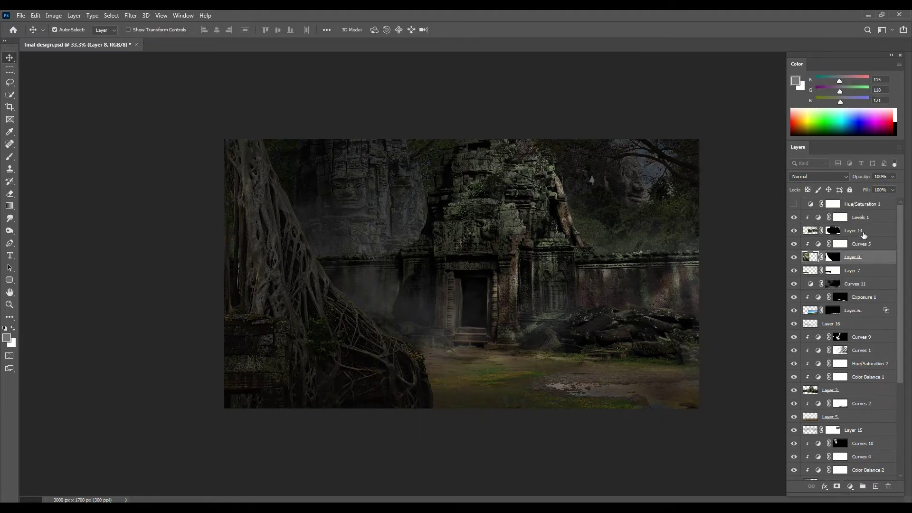
key("ctrl+t")
left_click_drag(371, 322, 371, 335)
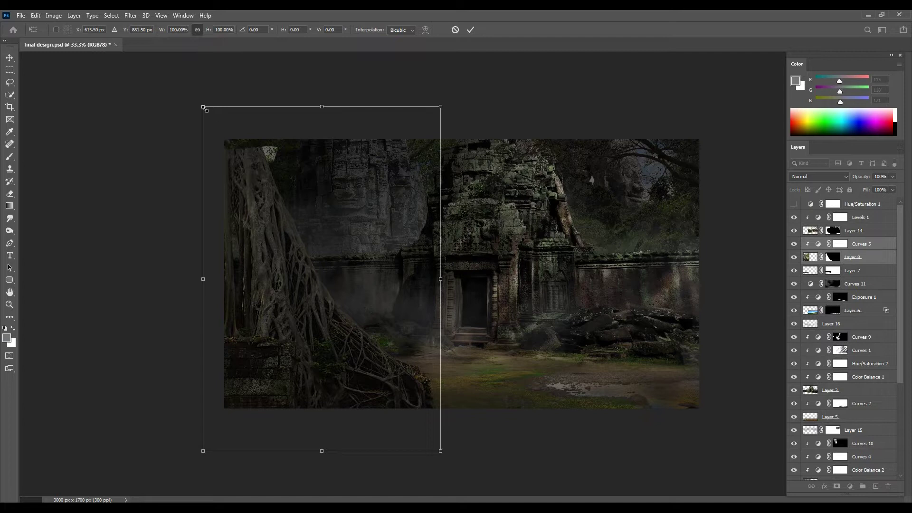
left_click_drag(199, 99, 189, 84)
key("Return")
Lasso the bright sliver along the bark edge and hide it in the tree layer's mask
key("l")
scroll(263, 142, "up", 5)
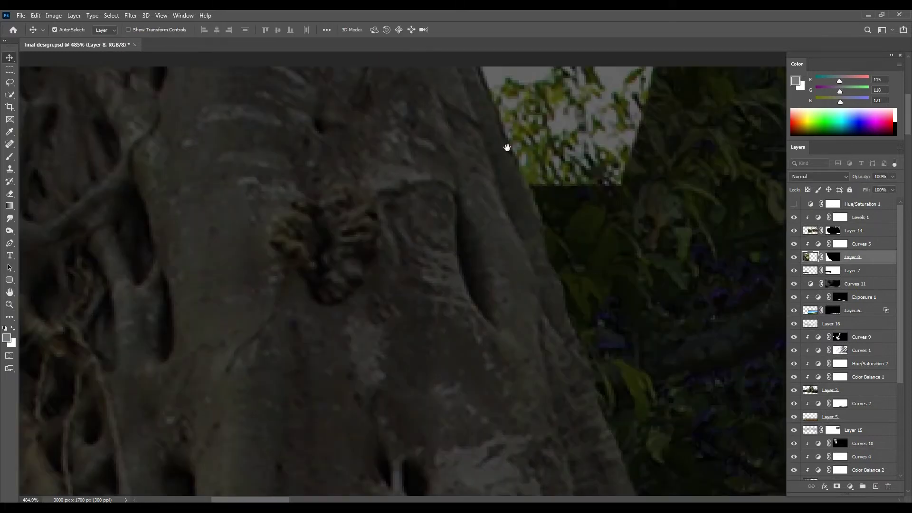
scroll(507, 147, "up", 3)
mouse_move(458, 347)
left_mouse_down()
mouse_move(433, 289)
mouse_move(500, 368)
left_mouse_up()
key("Delete")
key("ctrl+z")
left_click(832, 256)
key("Delete")
key("ctrl+0")
Zoom in and lasso a further stretch of the bright bark edge
key("z")
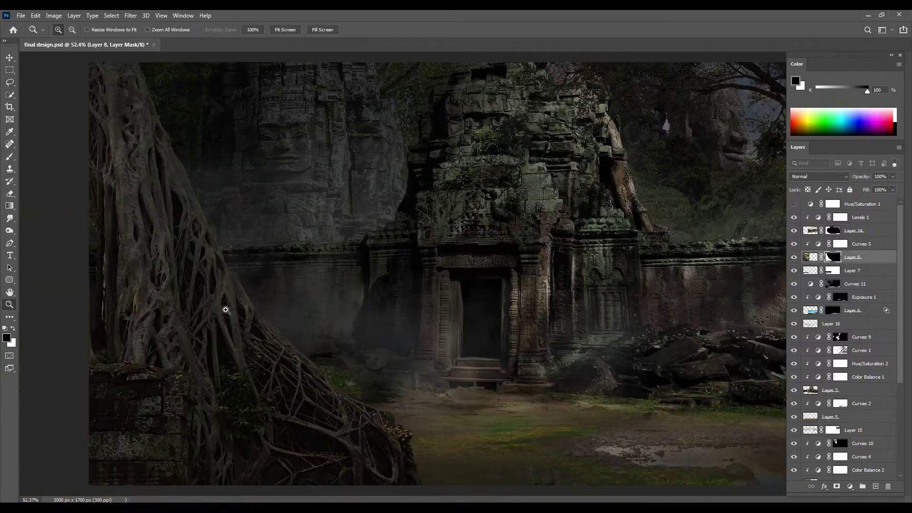
scroll(218, 360, "up", 5)
scroll(335, 322, "up", 2)
scroll(335, 322, "up", 2)
key("l")
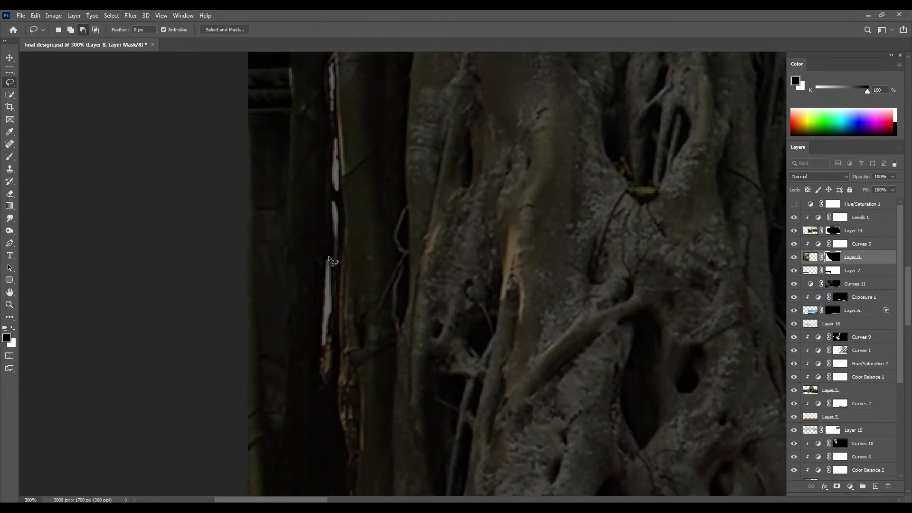
left_click_drag(333, 261, 330, 277)
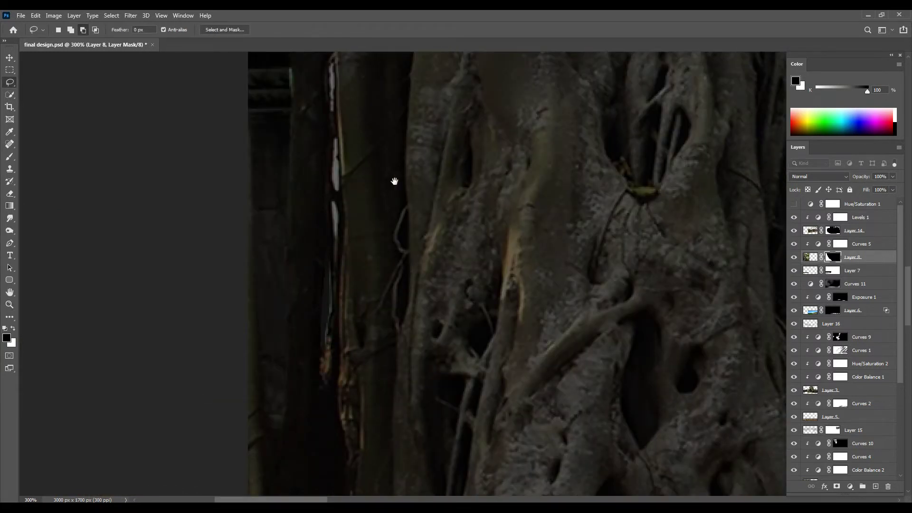
scroll(340, 281, "up", 2)
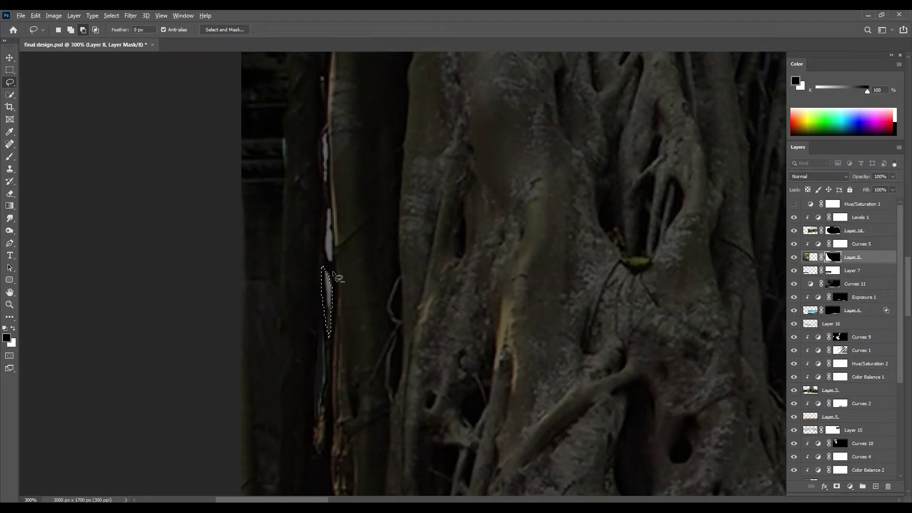
scroll(334, 276, "up", 2)
mouse_move(307, 281)
left_mouse_down()
mouse_move(309, 244)
mouse_move(266, 284)
left_mouse_up()
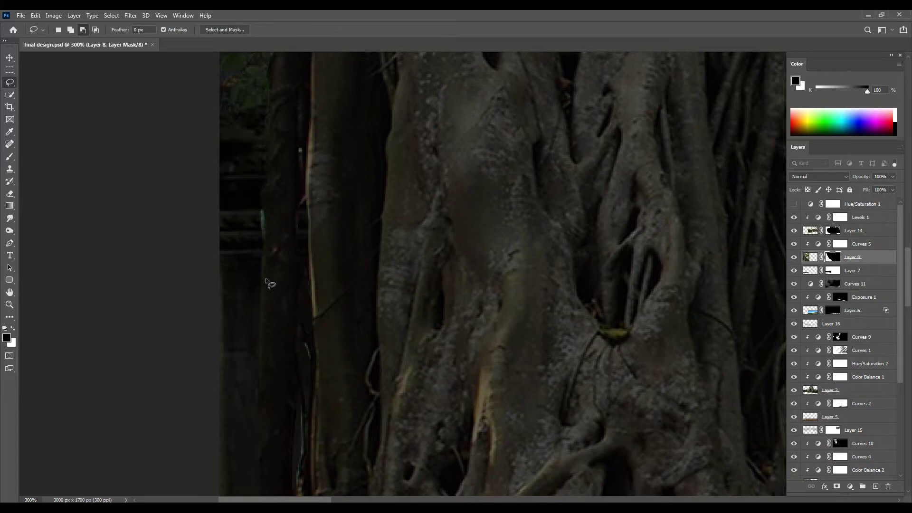
key("ctrl+minus")
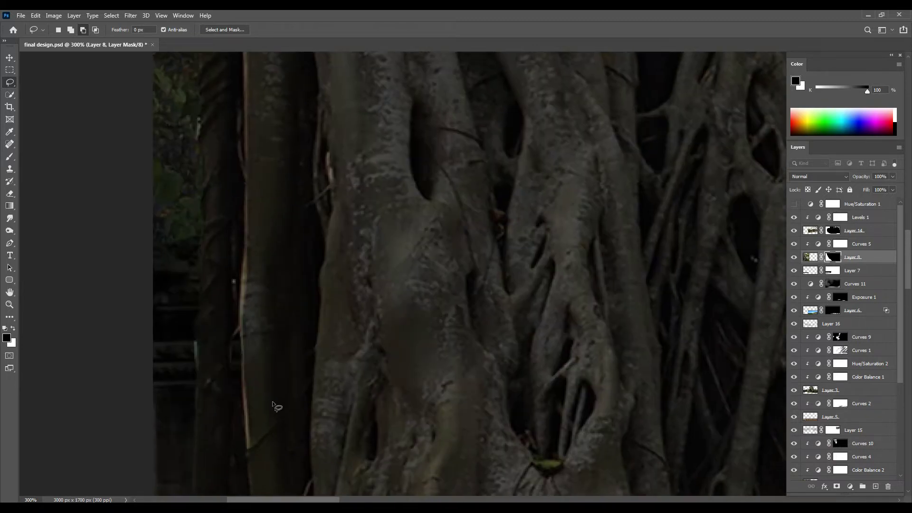
key("ctrl+minus")
key("ctrl+minus")
key("ctrl+minus")
key("ctrl+minus")
left_click(850, 486)
Add a Levels adjustment above the tree with output whites at 146 and an inverted black mask
left_click(814, 372)
left_click_drag(763, 240, 718, 242)
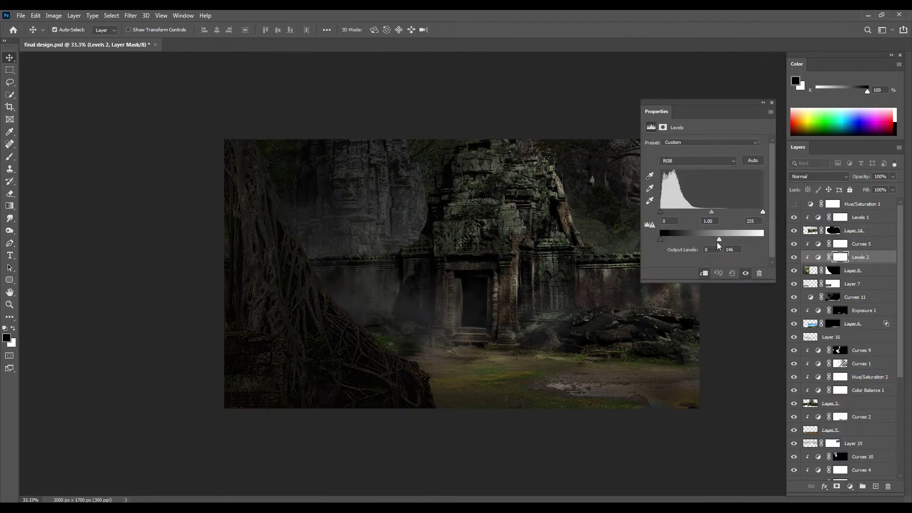
left_click(772, 103)
key("ctrl+i")
Set up a 300-pixel eraser for working on the adjustment masks
key("ctrl+plus")
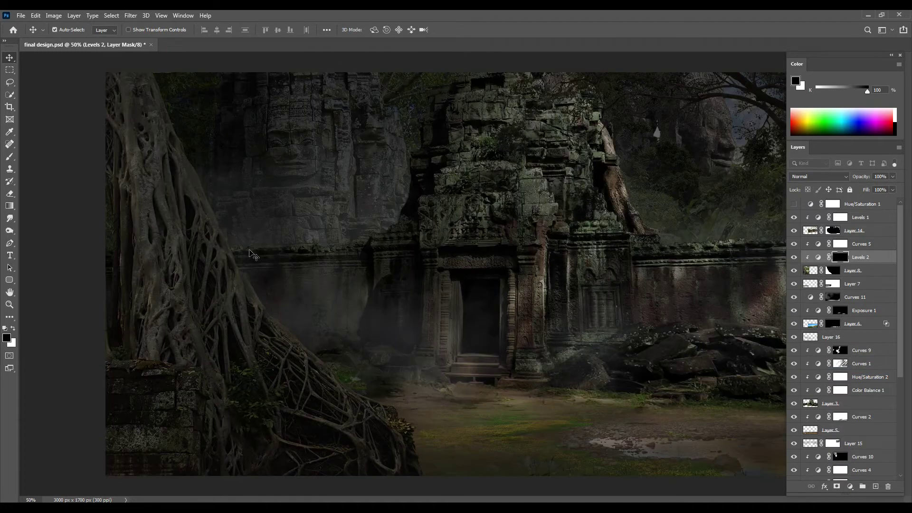
key("e")
right_click(309, 200)
key("Escape")
key("bracketleft")
key("bracketleft")
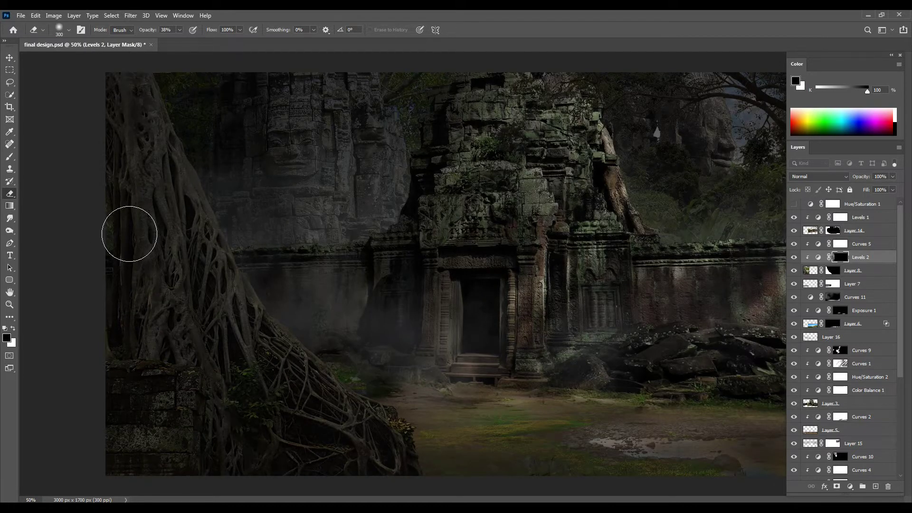
key("ctrl+minus")
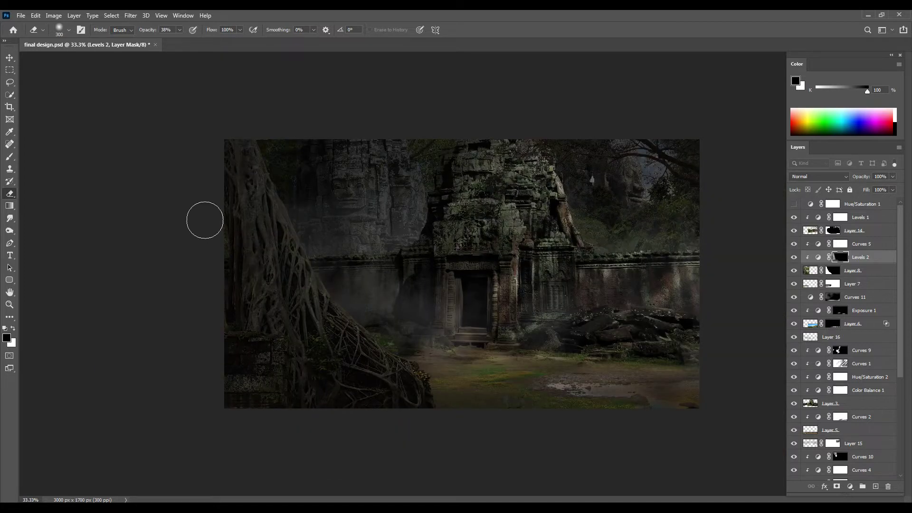
key("ctrl+plus")
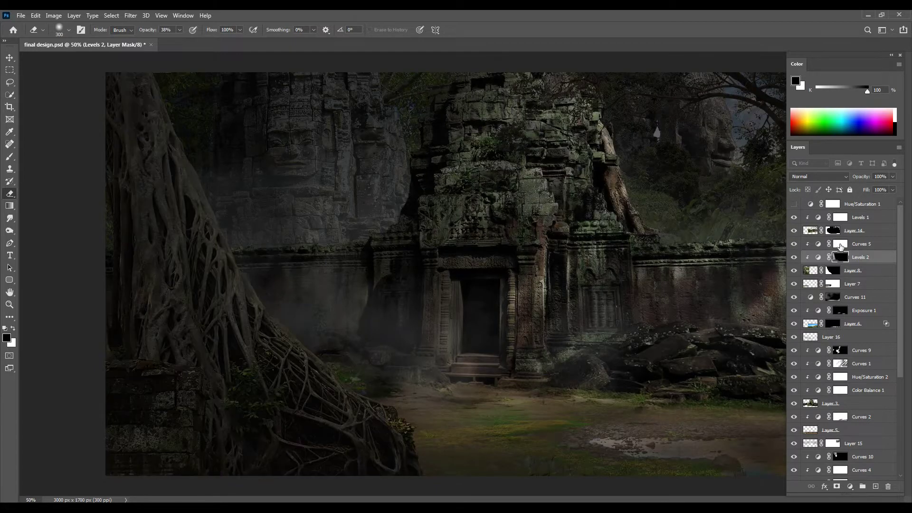
key("alt+bracketright")
Set the eraser to 80% opacity with white as the foreground colour
right_click(330, 203)
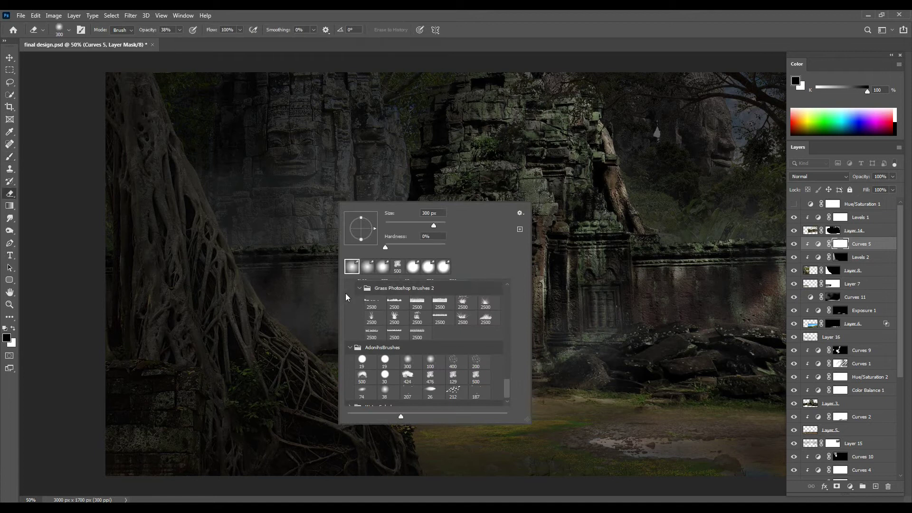
scroll(451, 310, "down", 3)
key("Escape")
key("x")
key("8")
right_click(330, 240)
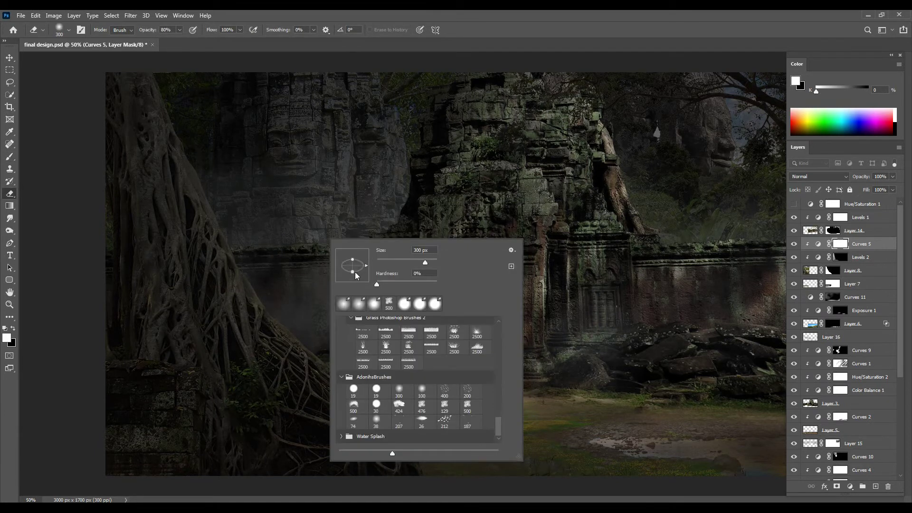
key("Escape")
right_click(342, 284)
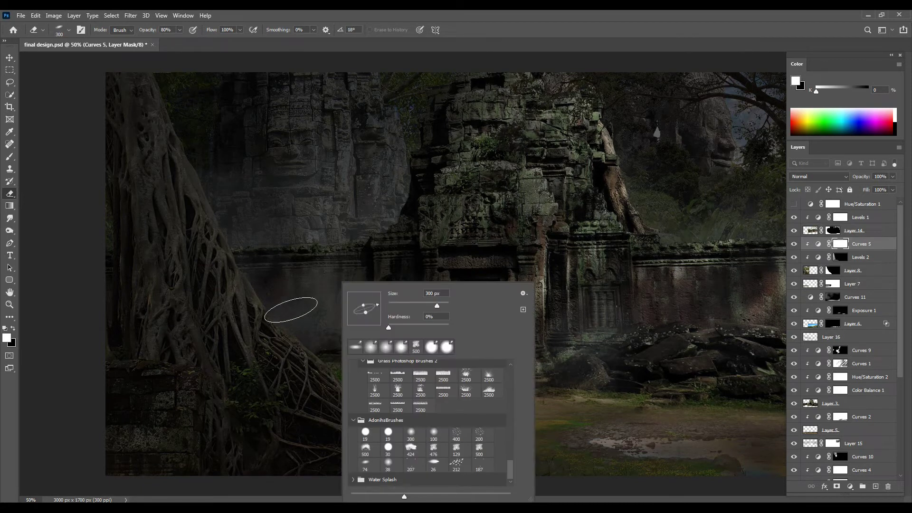
key("Escape")
right_click(341, 157)
key("Escape")
Shrink the eraser to 90 pixels and work the Curves 5 mask around the banyan roots
key("bracketleft")
key("bracketleft")
key("bracketleft")
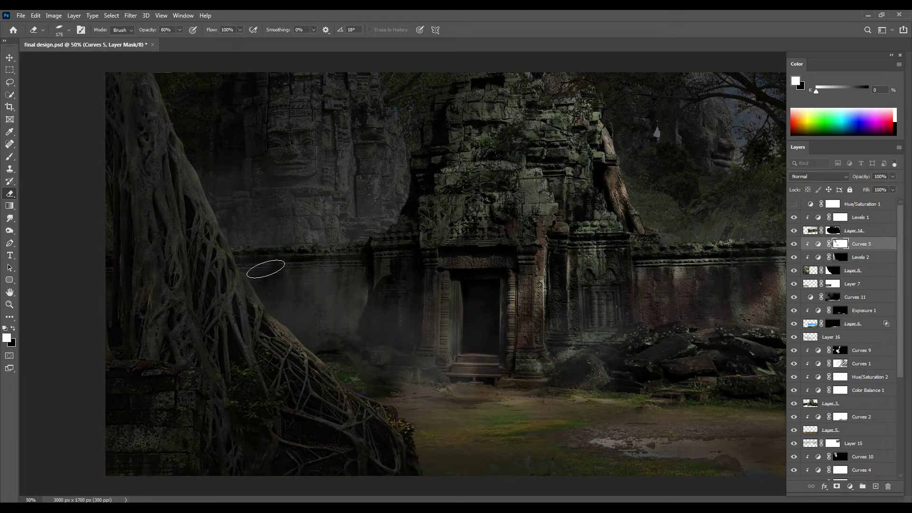
key("bracketleft")
key("bracketleft")
key("bracketleft")
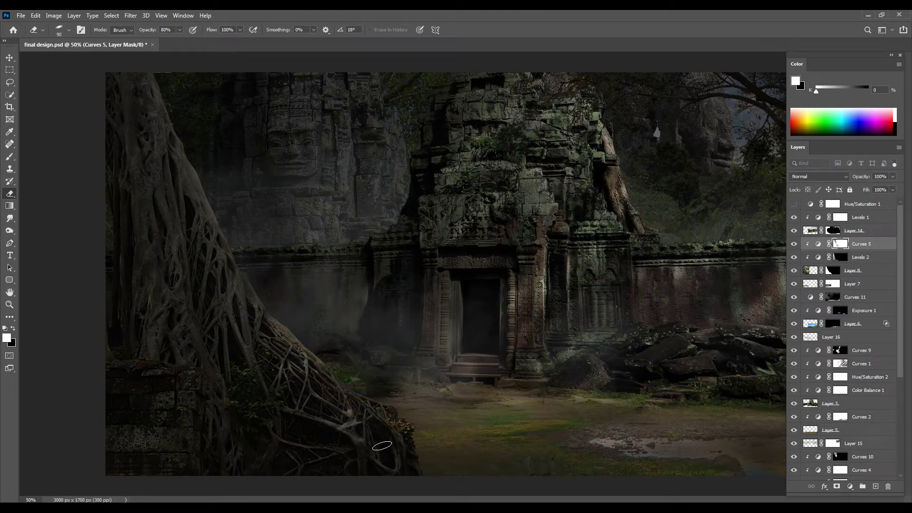
key("ctrl+minus")
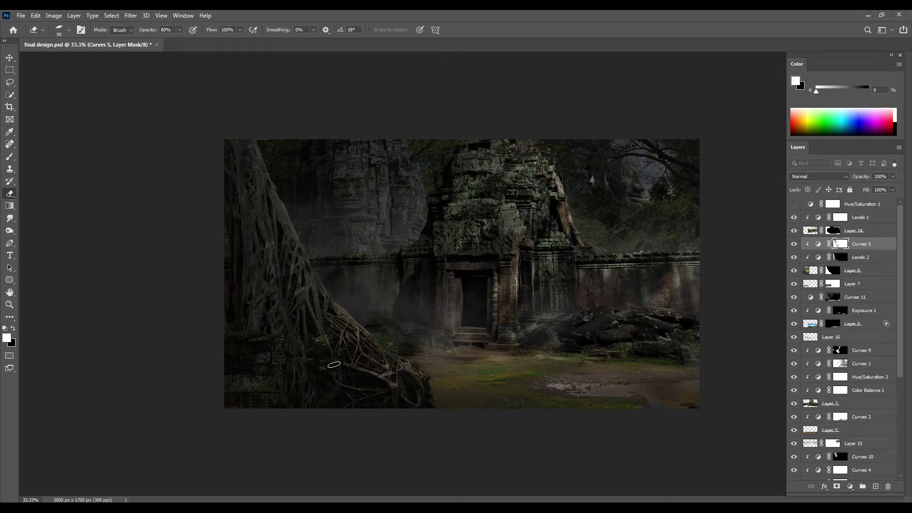
key("x")
key("x")
key("ctrl+plus")
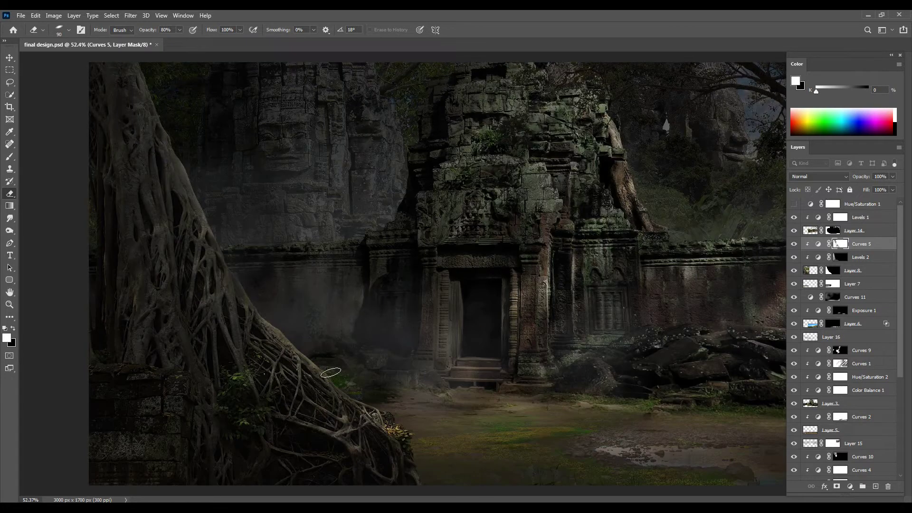
key("b")
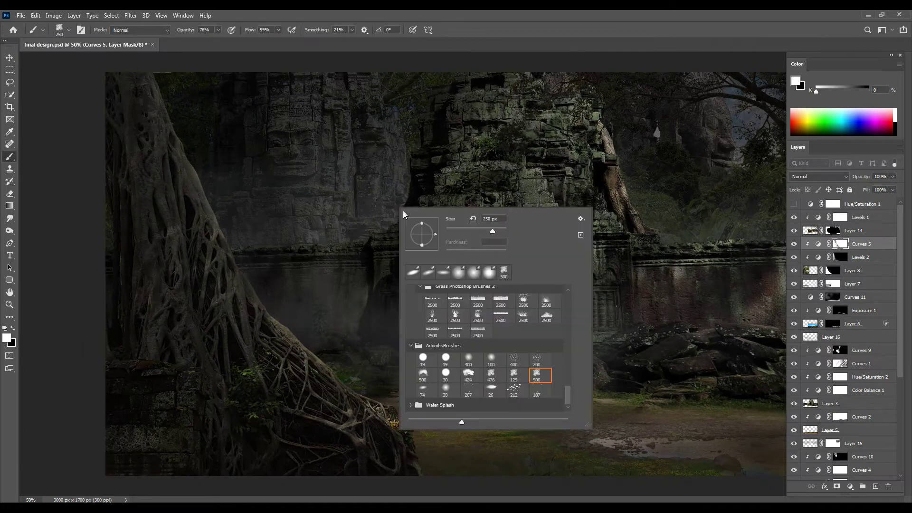
key("e")
Switch to the Brush with white in front, ready for the Curves 4 mask
key("x")
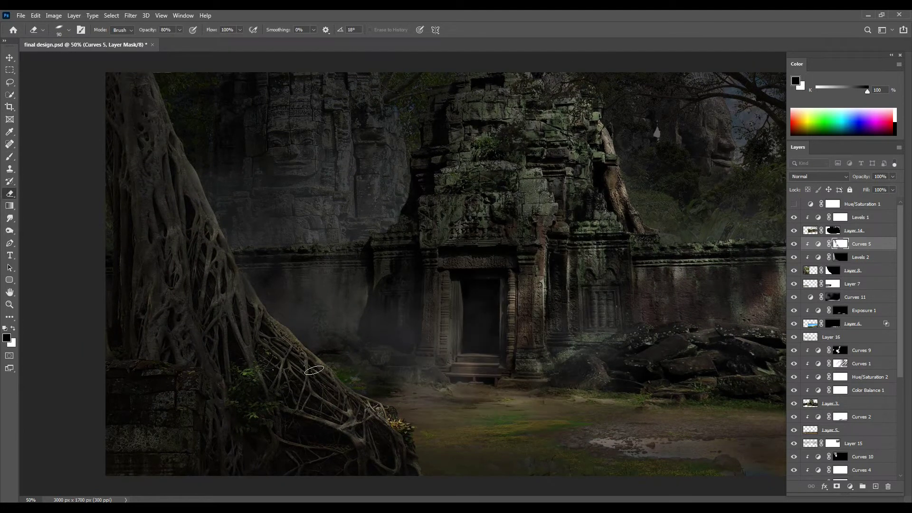
key("ctrl+plus")
key("b")
key("x")
right_click(450, 226)
scroll(450, 228, "up", 5)
Pick a soft round brush with black in front and zoom to 100% on the carved stone face
scroll(450, 233, "up", 5)
left_click(451, 242)
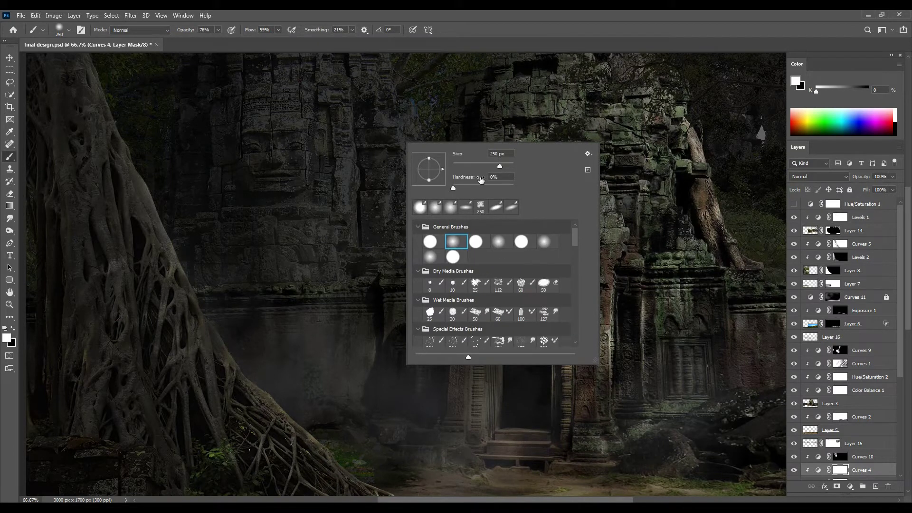
key("Return")
key("x")
left_click_drag(337, 162, 348, 199)
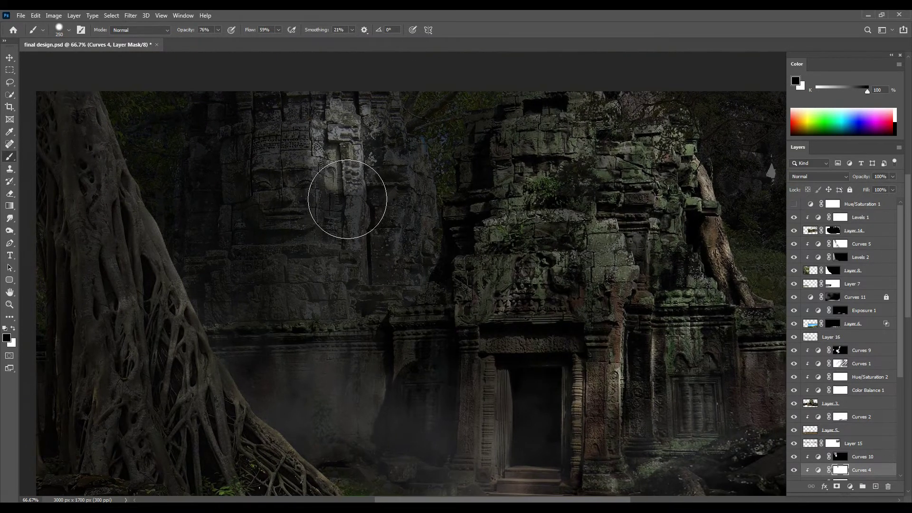
key("ctrl+plus")
Set the brush to 43% opacity at a smaller size and turn off Shape Dynamics
right_click(376, 149)
key("Return")
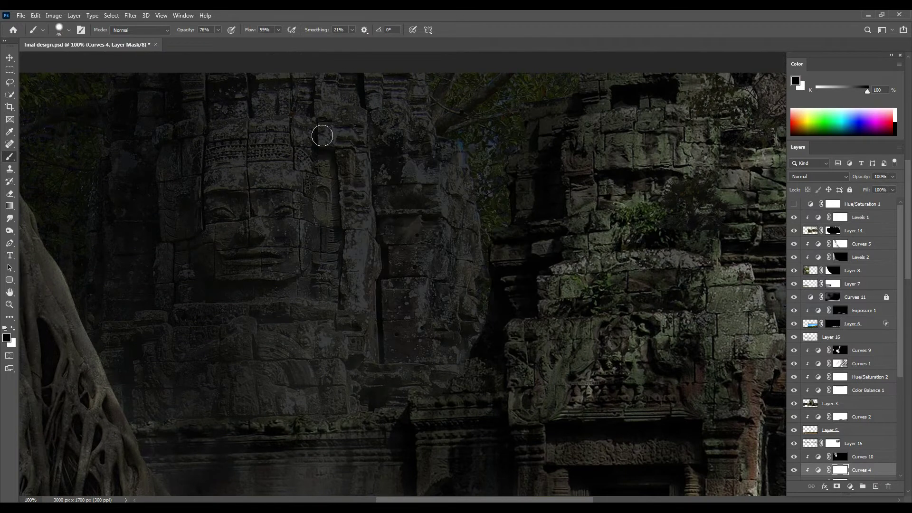
key("4")
key("3")
key("bracketleft")
left_click_drag(395, 151, 380, 208)
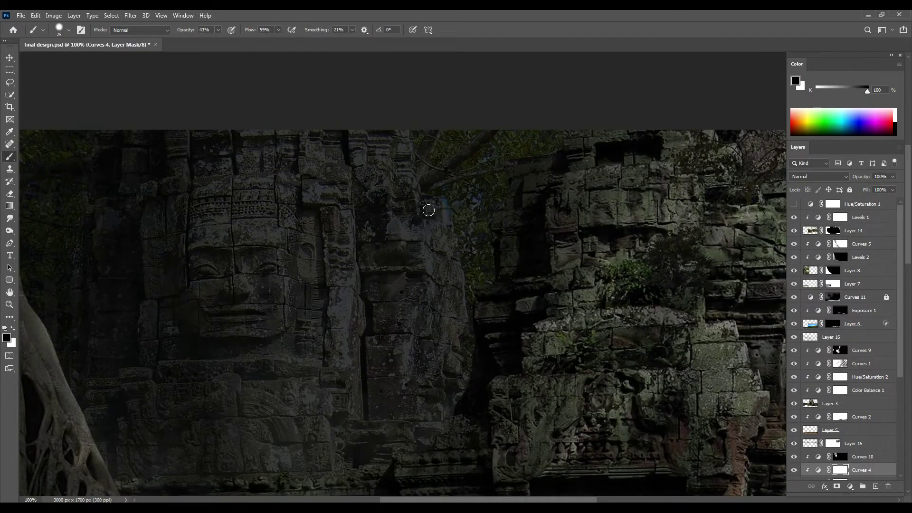
key("F5")
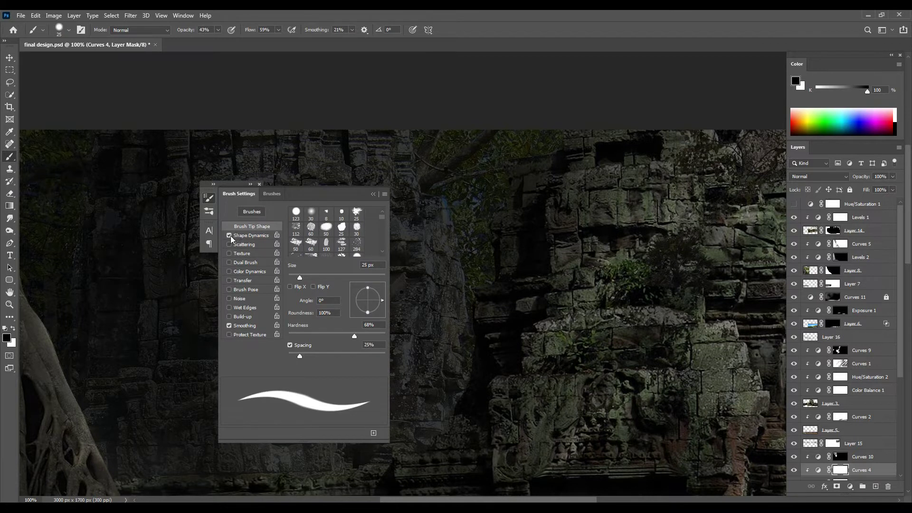
left_click(229, 236)
Paint along the upper stone edge on the Curves 4 mask, then enable Transfer and switch to white
key("Tab")
left_click_drag(406, 156, 408, 143)
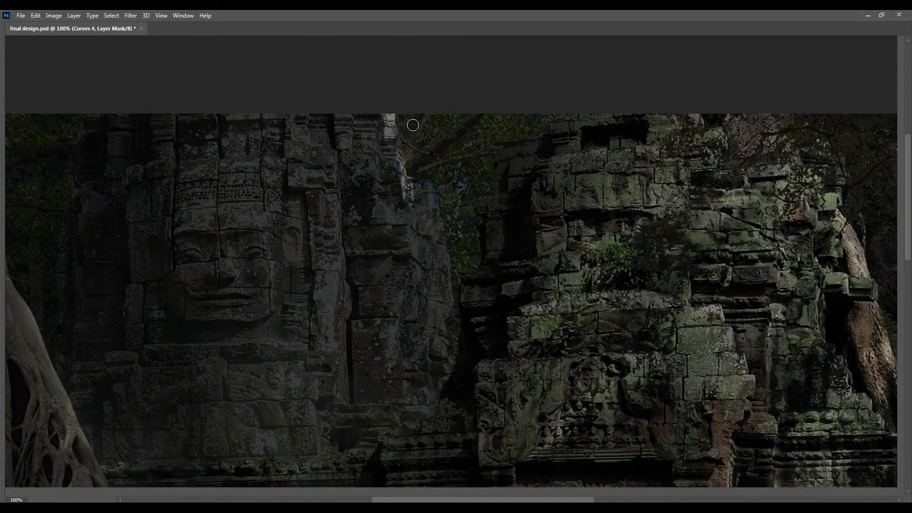
left_click_drag(415, 183, 426, 266)
key("Tab")
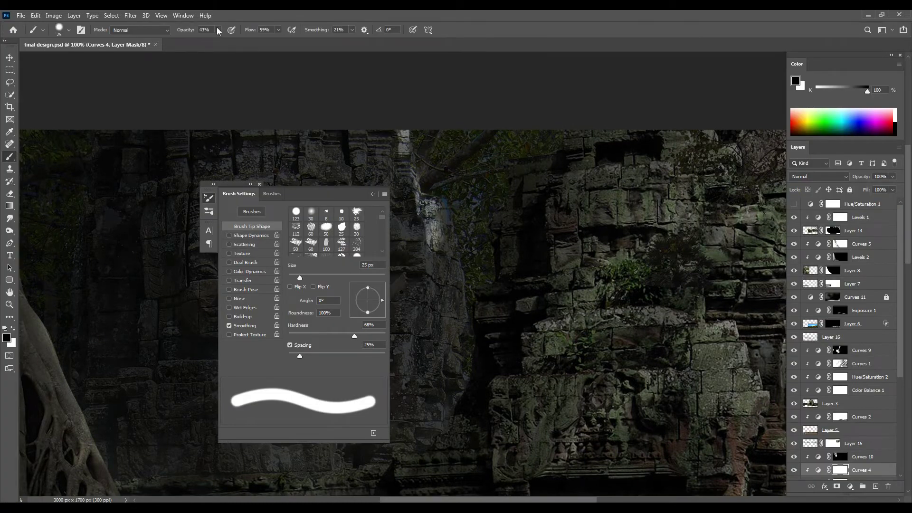
left_click(231, 30)
key("x")
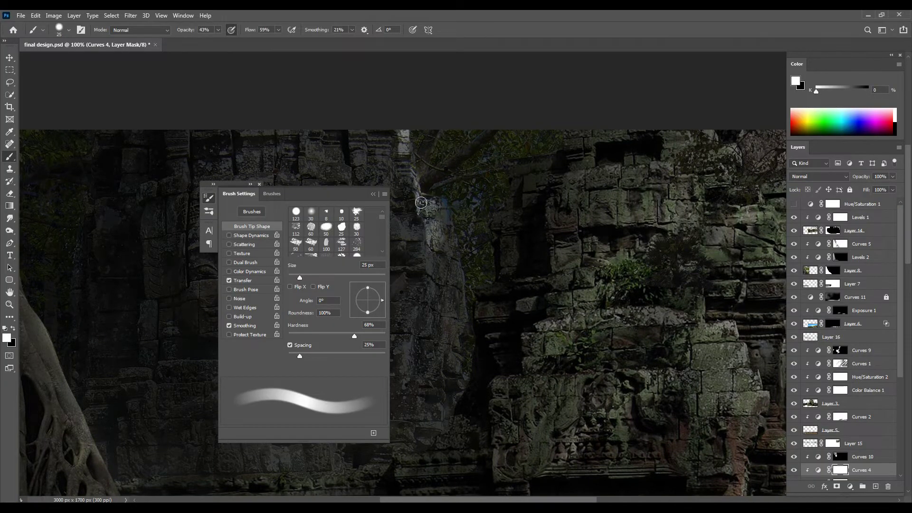
key("Tab")
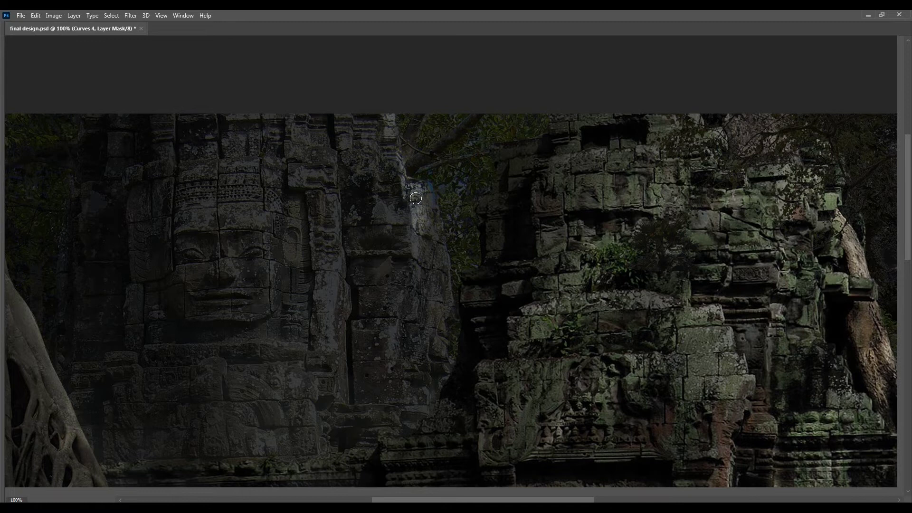
Paint white on the Curves 4 mask down the stone edge beside the branches
left_click_drag(415, 198, 425, 240)
left_click_drag(418, 304, 442, 356)
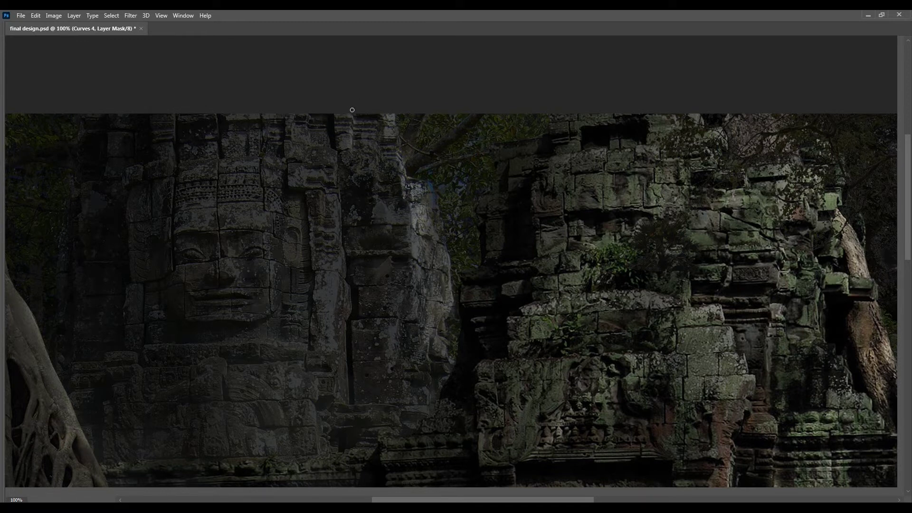
left_click_drag(375, 142, 383, 226)
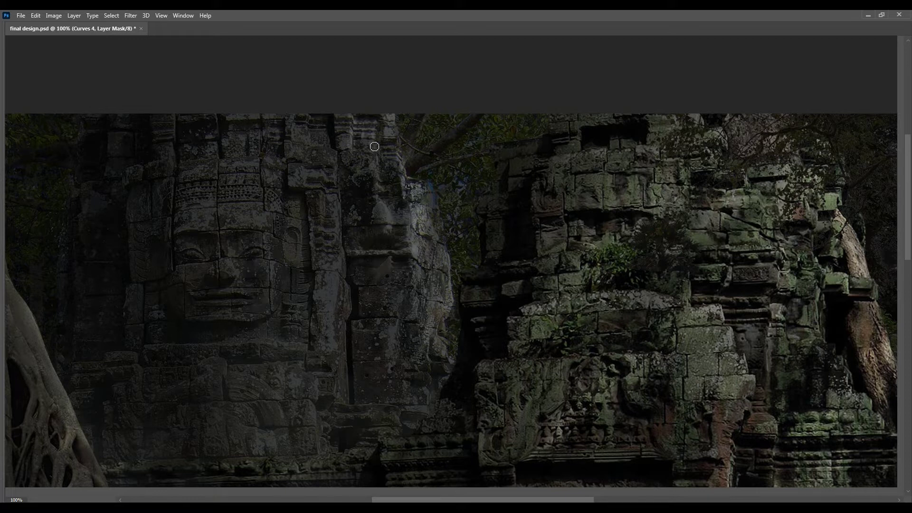
key("ctrl+minus")
key("ctrl+minus")
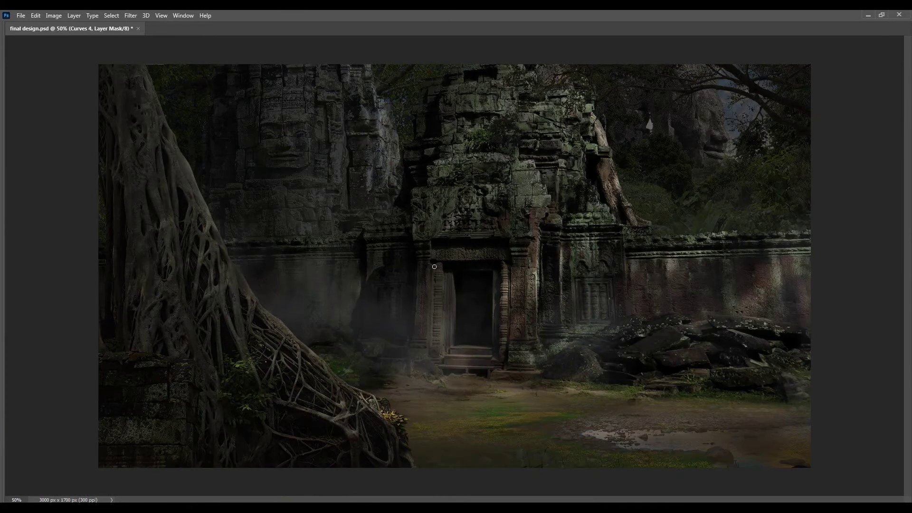
key("ctrl+plus")
key("ctrl+plus")
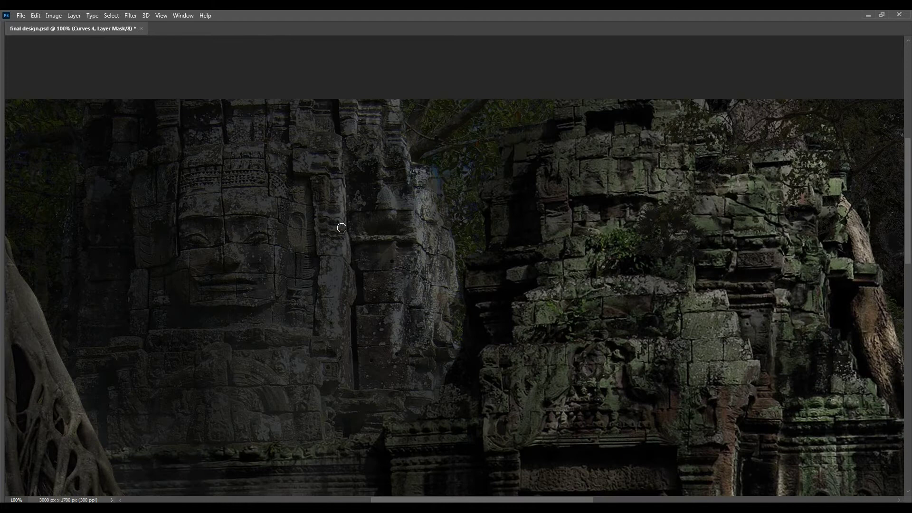
Brighten the carved face tower's edges, lower blocks and stone above the face
left_click_drag(341, 227, 342, 387)
left_click_drag(399, 251, 402, 349)
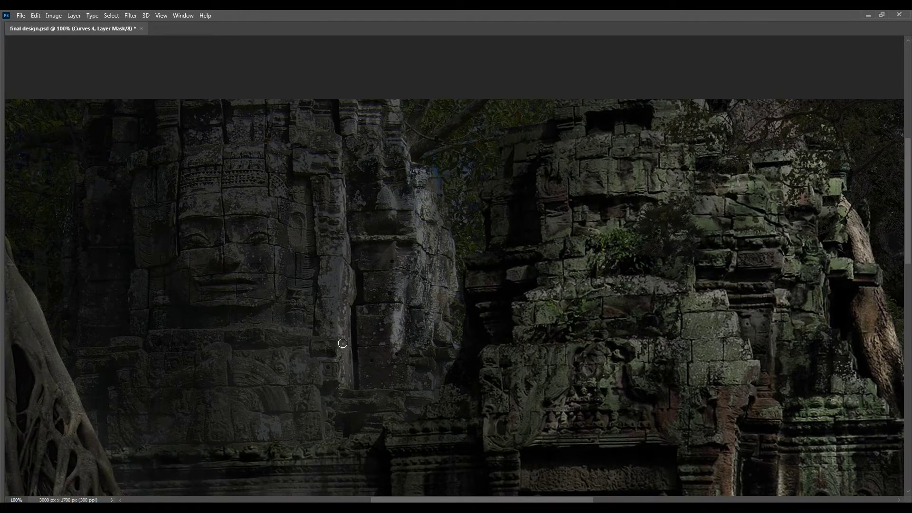
left_click_drag(288, 361, 318, 369)
left_click_drag(279, 137, 276, 299)
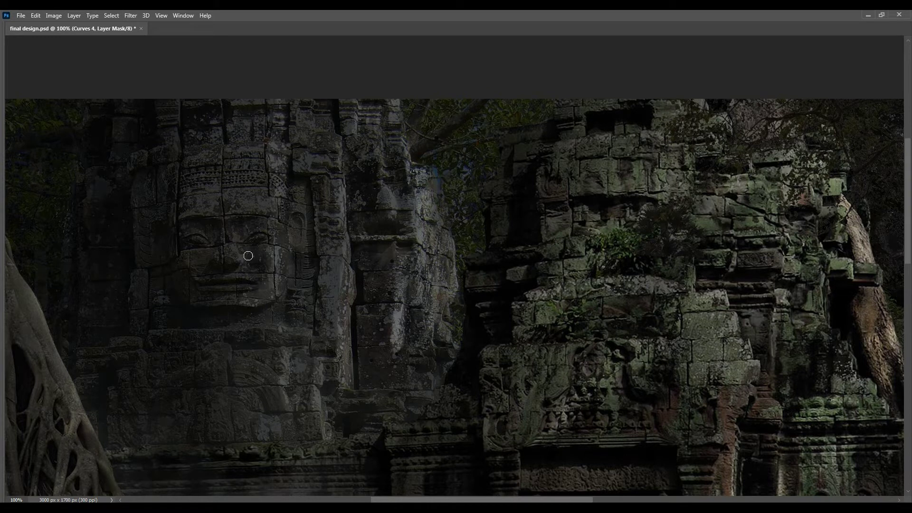
left_click_drag(249, 274, 241, 354)
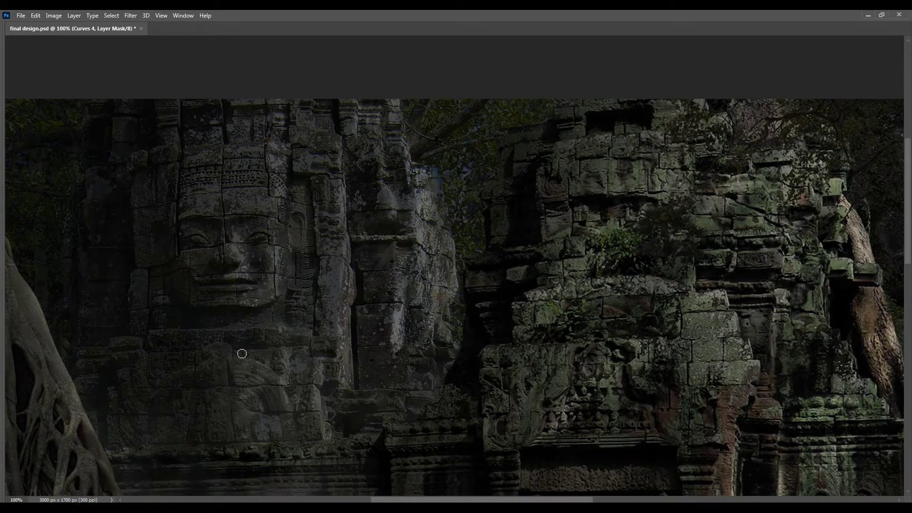
left_click_drag(283, 94, 303, 87)
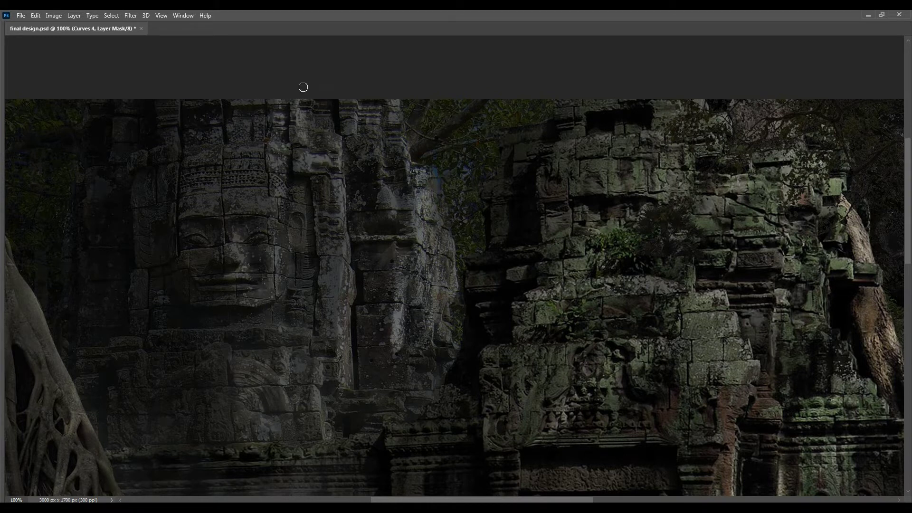
left_click_drag(386, 92, 411, 178)
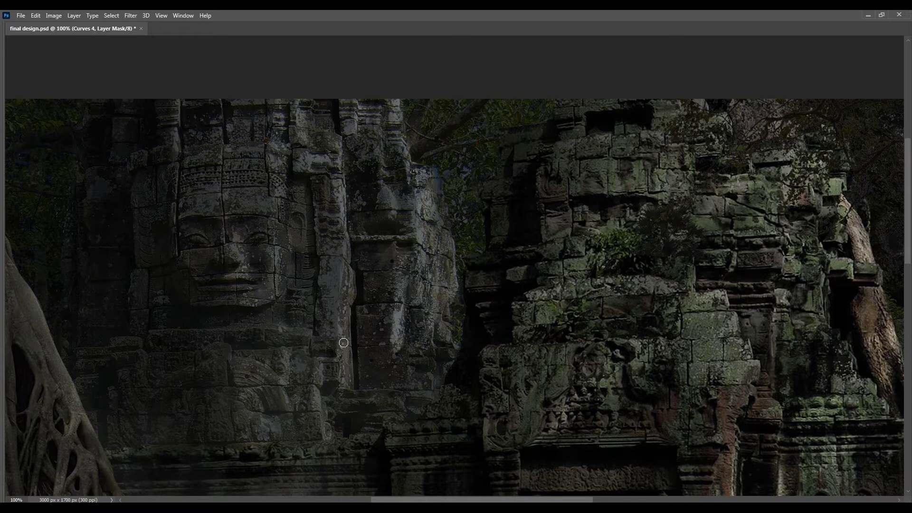
Shift Color Balance 3 midtones to cyan -5 and green +8
key("ctrl+minus")
key("ctrl+minus")
key("ctrl+minus")
left_click(377, 210)
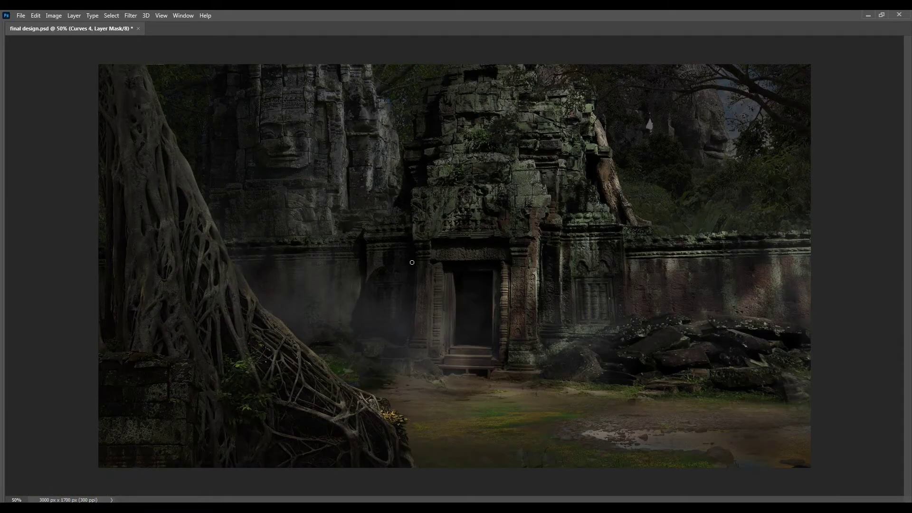
right_click(411, 262)
left_click(331, 168)
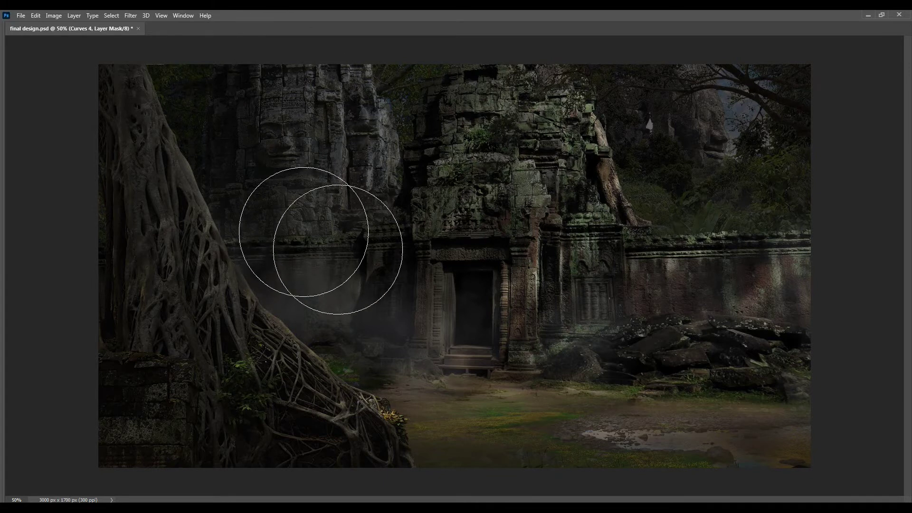
key("F7")
double_click(840, 387)
left_click_drag(692, 181, 690, 164)
left_click_drag(692, 195, 686, 196)
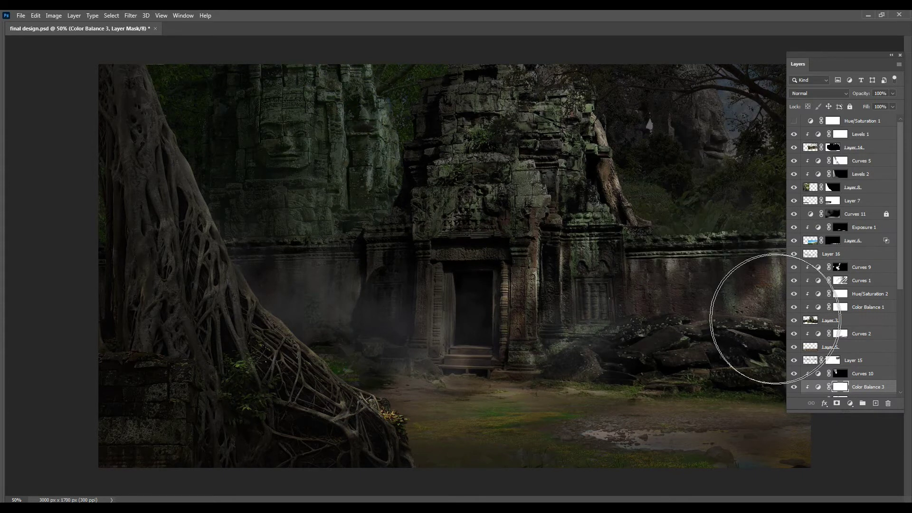
Push Color Balance 3 midtones toward yellow, about -12 on Yellow/Blue
left_click(818, 386)
left_click_drag(690, 164, 692, 167)
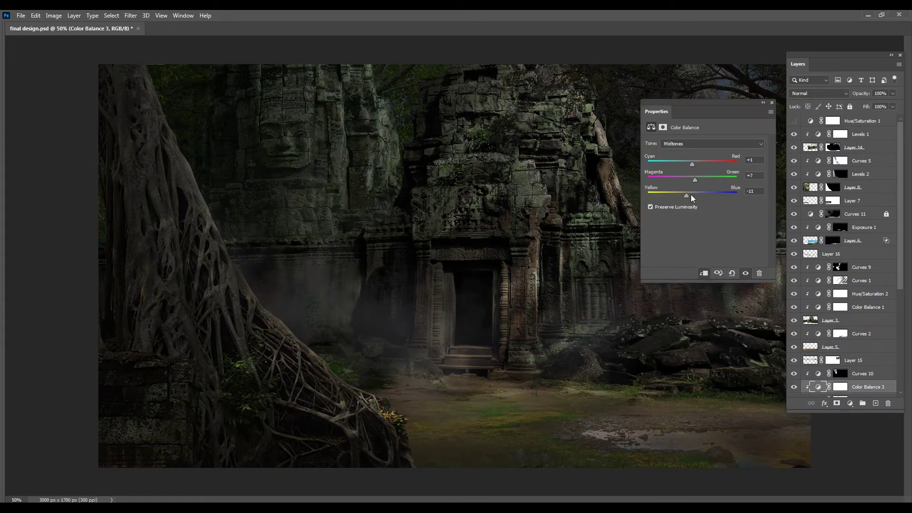
left_click(772, 103)
key("ctrl+minus")
key("ctrl+minus")
key("ctrl+minus")
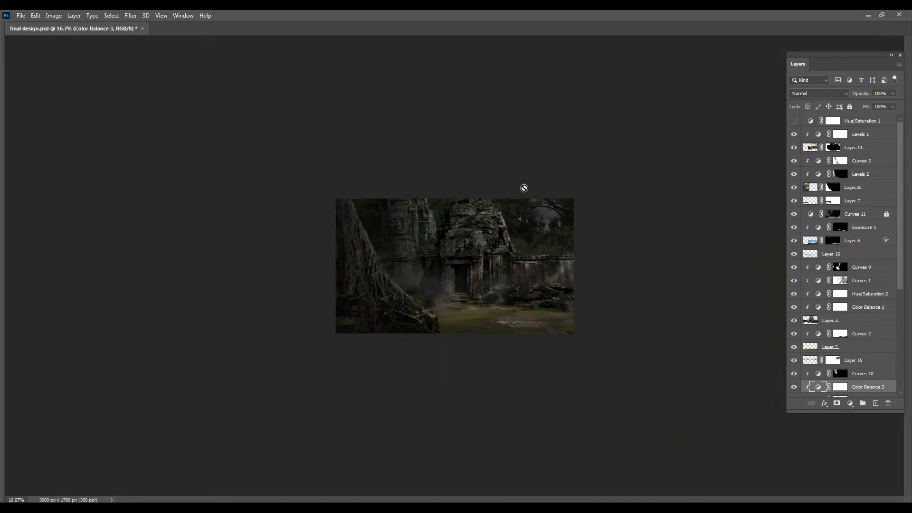
key("ctrl+plus")
key("ctrl+plus")
key("ctrl+minus")
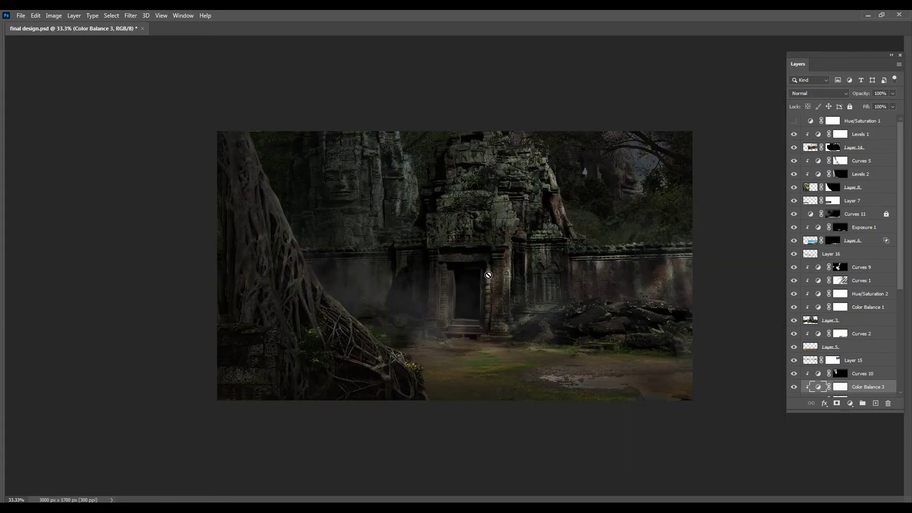
Toggle Hue/Saturation 1 and Curves 5 on and off to compare the trees
left_click(840, 161)
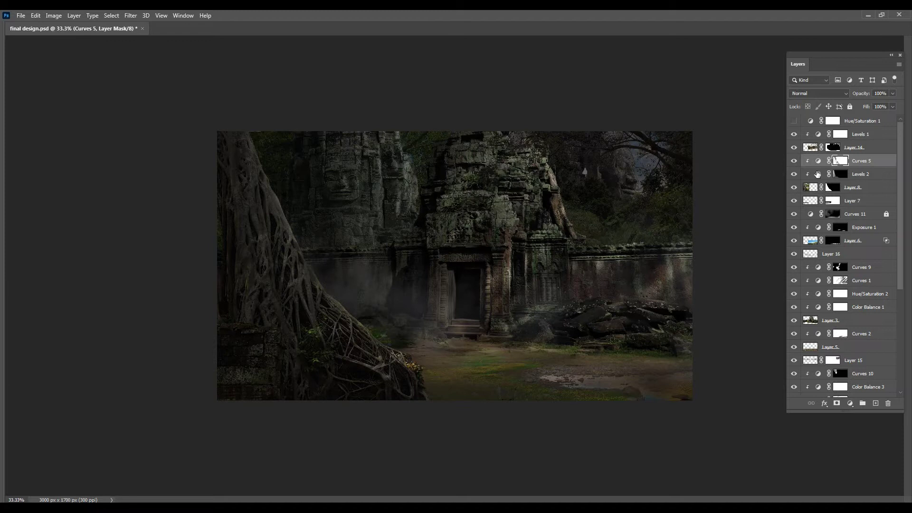
left_click(794, 120)
left_click(794, 121)
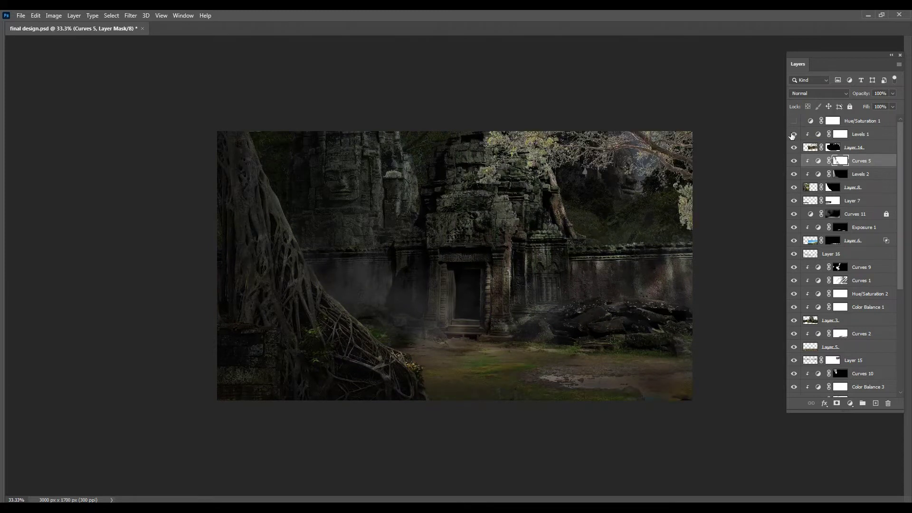
left_click(794, 162)
left_click(795, 161)
left_click(795, 162)
left_click(840, 174)
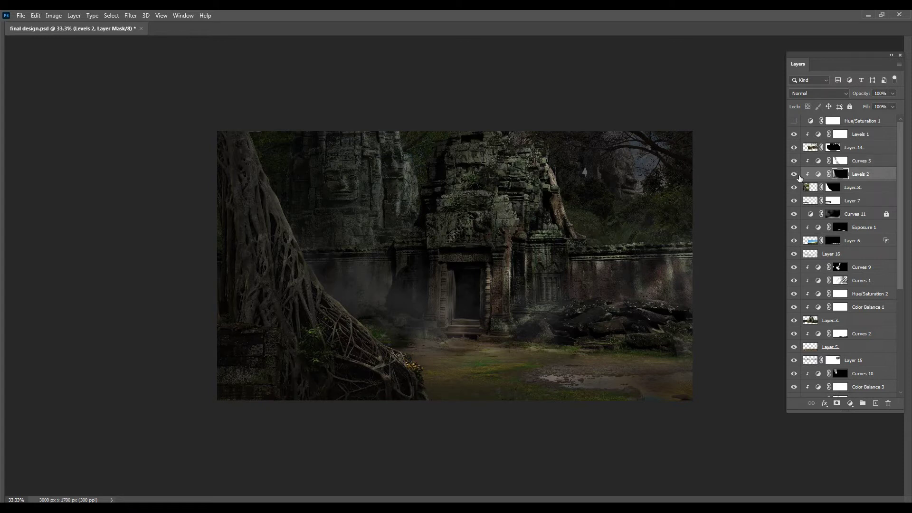
Lower Levels 2 output whites to 97 and pull down the Curves 5 highlights
double_click(818, 174)
left_click_drag(708, 240, 700, 240)
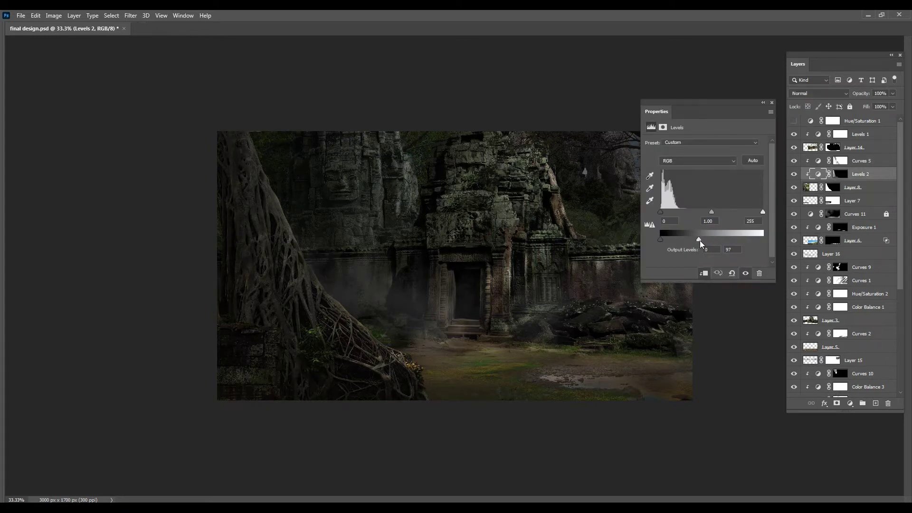
double_click(818, 160)
left_click_drag(760, 167, 762, 229)
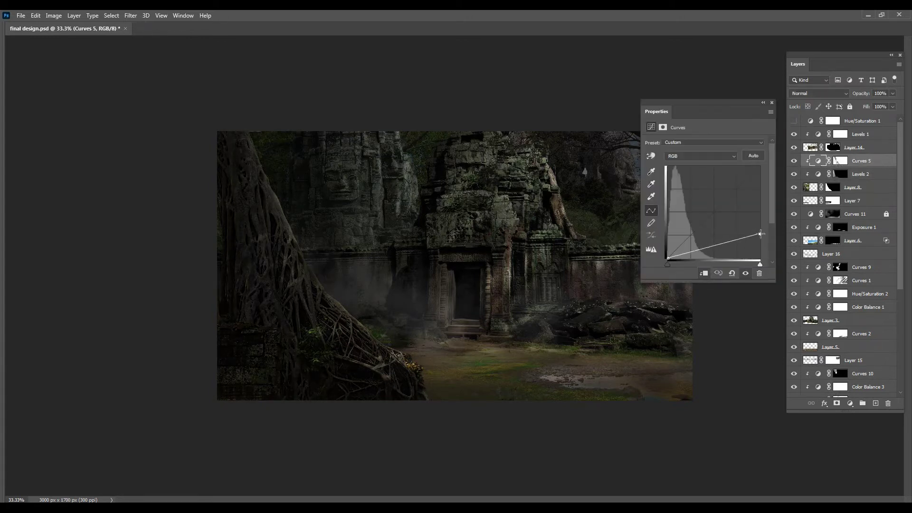
left_click(772, 102)
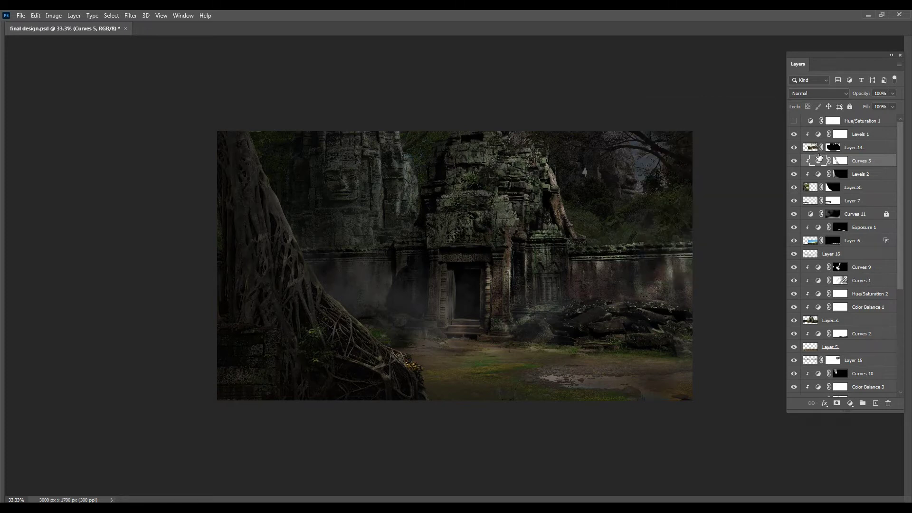
left_click(839, 161)
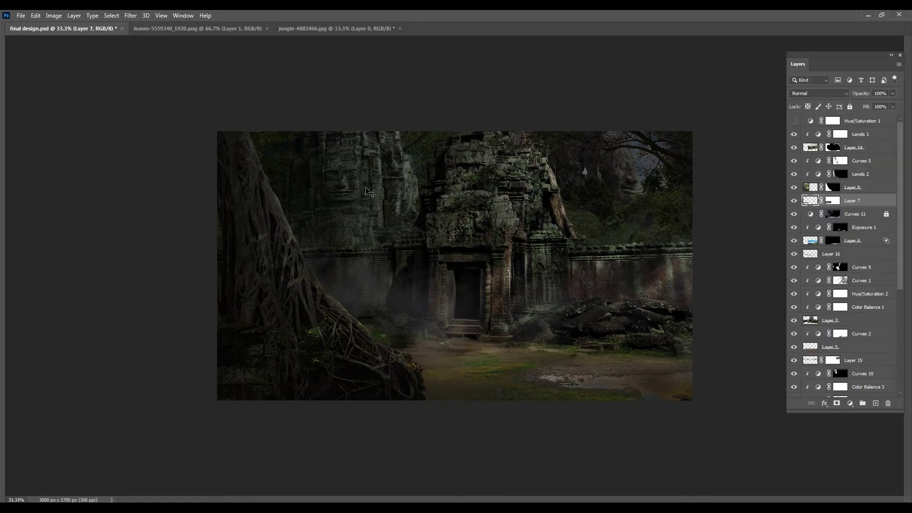
Bring the jungle photo into the temple composite, then scale and position it over the scene
left_click(335, 29)
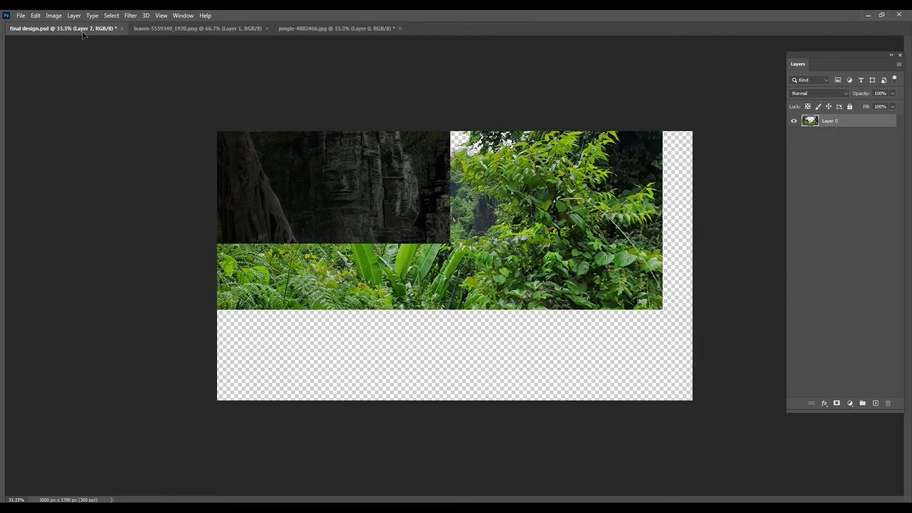
left_click_drag(427, 238, 365, 216)
key("ctrl+t")
left_click_drag(132, 81, 260, 125)
left_click_drag(148, 81, 363, 204)
left_click_drag(511, 229, 367, 183)
key("Return")
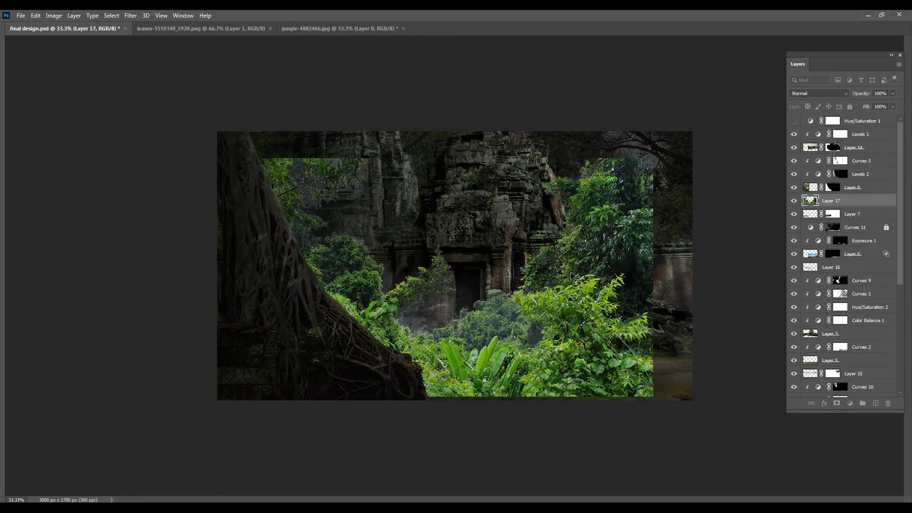
Paste the fern image as a new layer and move it across the scene
key("ctrl+v")
mouse_move(419, 302)
left_mouse_down()
mouse_move(622, 316)
mouse_move(407, 295)
left_mouse_up()
key("ctrl+t")
right_click(354, 193)
mouse_move(434, 380)
left_mouse_down()
mouse_move(373, 313)
mouse_move(377, 261)
left_mouse_up()
key("Escape")
Darken the fern layer with a clipped Levels adjustment by lowering output white
left_click(849, 403)
left_click(832, 273)
left_click(703, 274)
left_click_drag(762, 239, 691, 239)
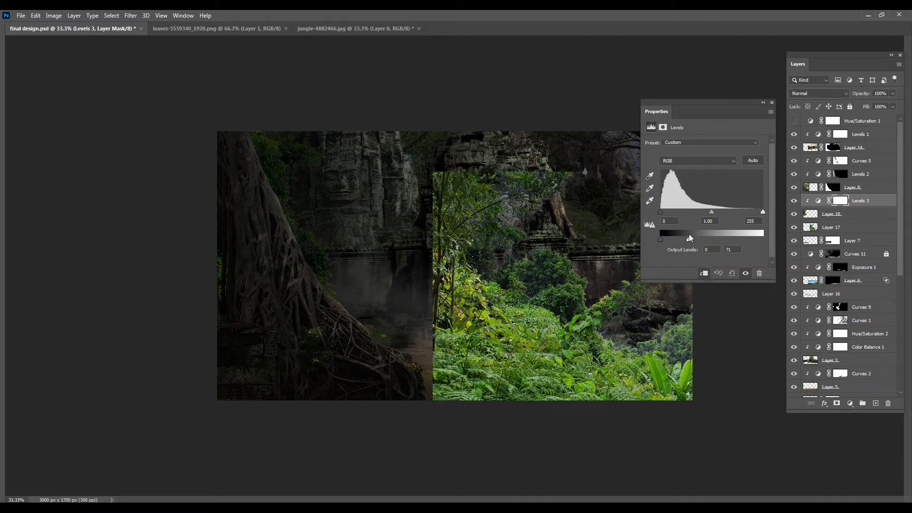
Add a Hue/Saturation adjustment that strongly desaturates the foliage
left_click(850, 403)
left_click(829, 305)
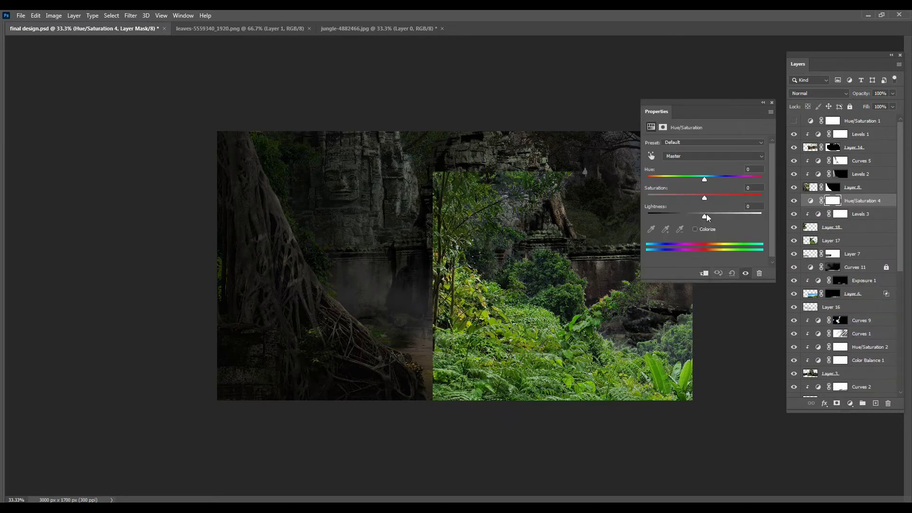
left_click_drag(704, 197, 655, 200)
left_click(772, 103)
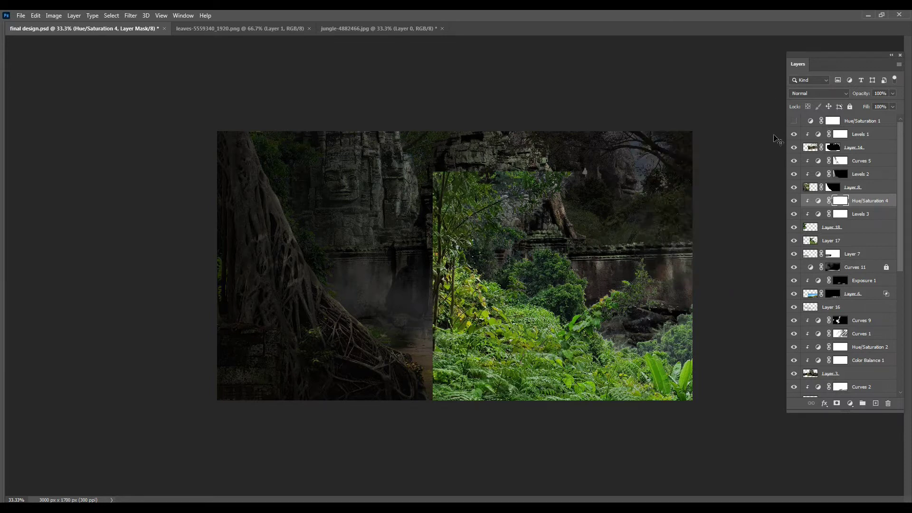
Lasso a patch of jungle leaves onto its own layer, then undo the recent jungle-layer changes
left_click_drag(523, 350, 420, 340)
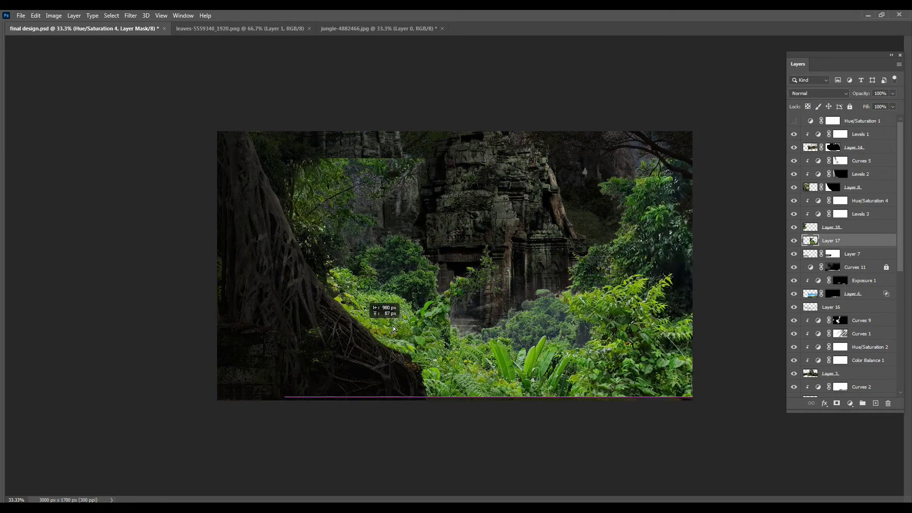
key("l")
mouse_move(394, 266)
left_mouse_down()
mouse_move(287, 154)
mouse_move(267, 170)
left_mouse_up()
key("ctrl+j")
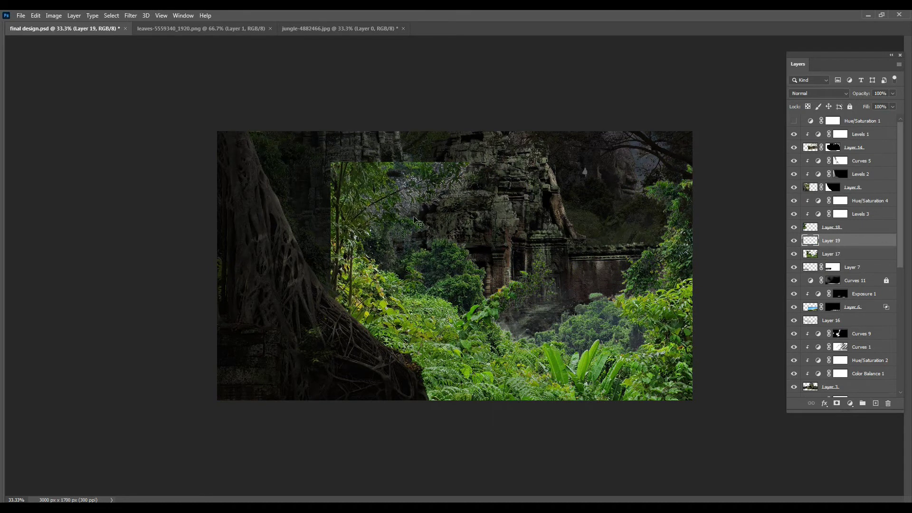
left_click_drag(411, 208, 349, 180)
key("ctrl+alt+z")
key("ctrl+alt+z")
key("ctrl+alt+z")
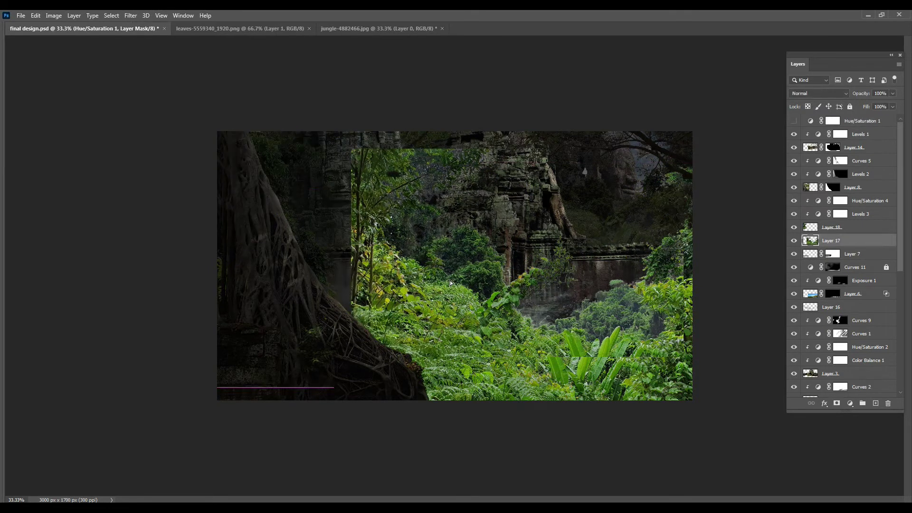
key("ctrl+alt+z")
Return to the leaves image and start free-transforming the pasted leaves
left_click(201, 29)
key("ctrl+Tab")
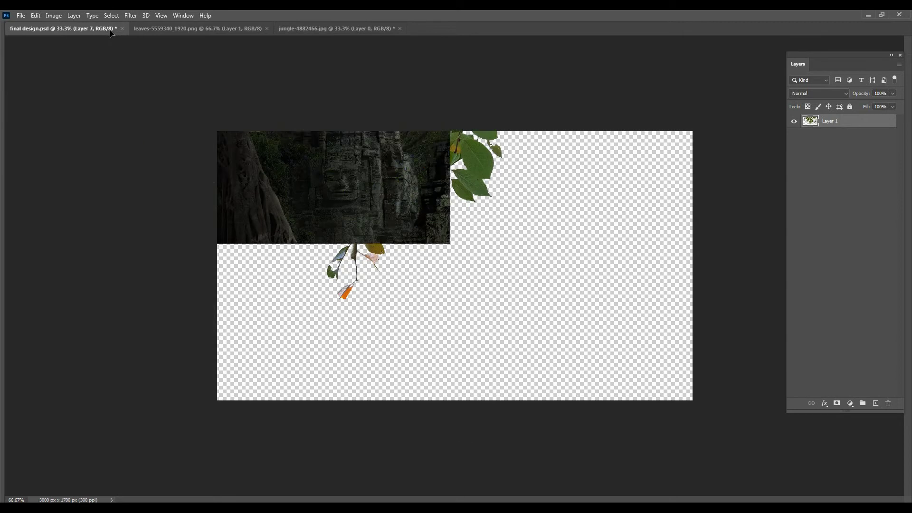
key("ctrl+t")
right_click(416, 198)
Place the leaves in the top-left corner and move their layer to the top
left_click_drag(456, 261, 436, 230)
key("Return")
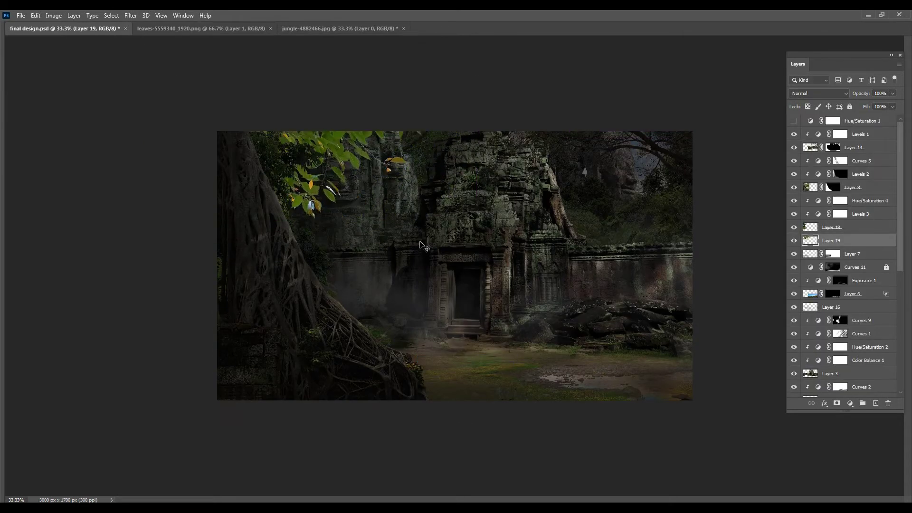
key("ctrl+shift+bracketright")
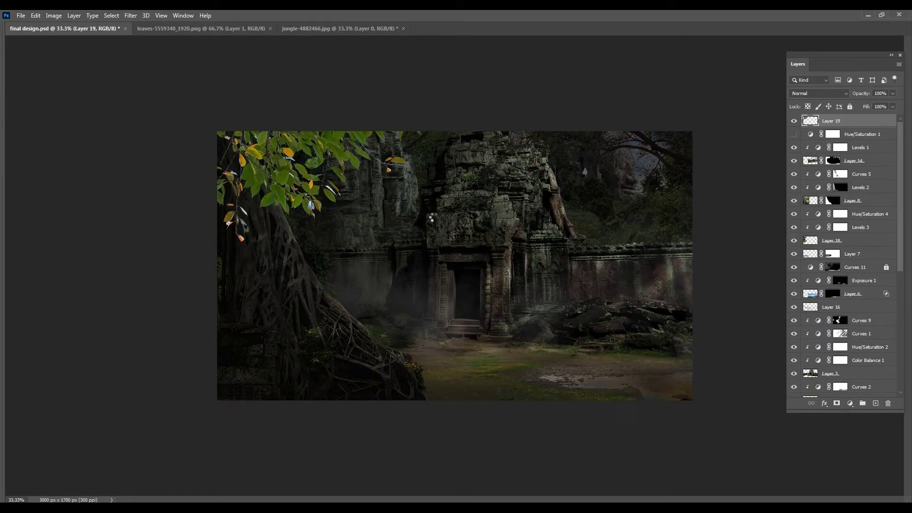
Shrink the leaves further into the top-left corner and flip them
key("ctrl+t")
left_click_drag(422, 240, 350, 197)
right_click(325, 171)
mouse_move(298, 157)
left_mouse_down()
mouse_move(326, 171)
mouse_move(270, 145)
left_mouse_up()
left_click(359, 319)
left_click_drag(363, 204, 336, 187)
right_click(326, 172)
left_click(378, 337)
key("Return")
Darken the leaves with a Levels adjustment capping output white at 73, then select Layer 12
left_click(849, 402)
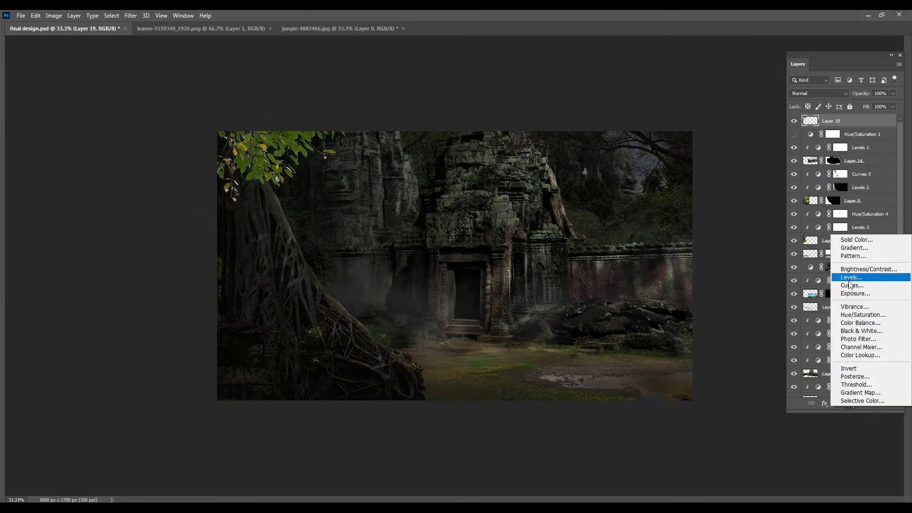
left_click(855, 279)
left_click_drag(763, 240, 690, 240)
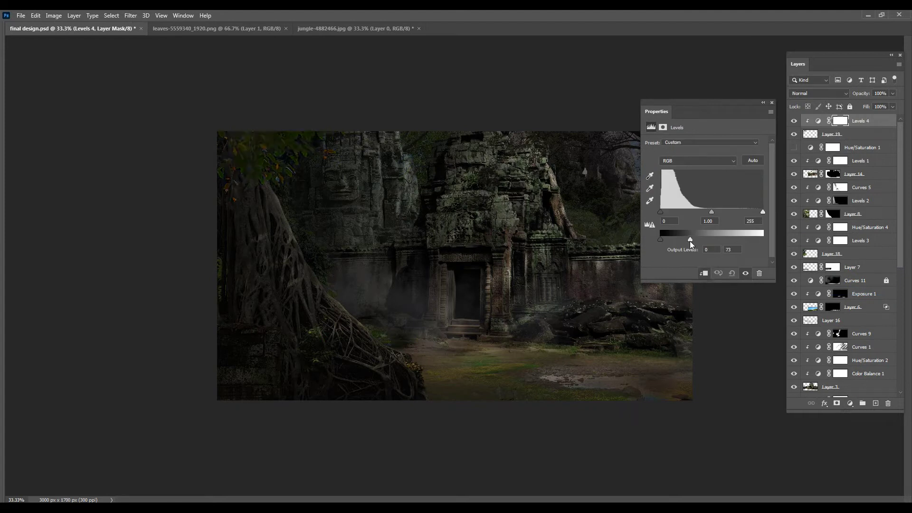
left_click(771, 103)
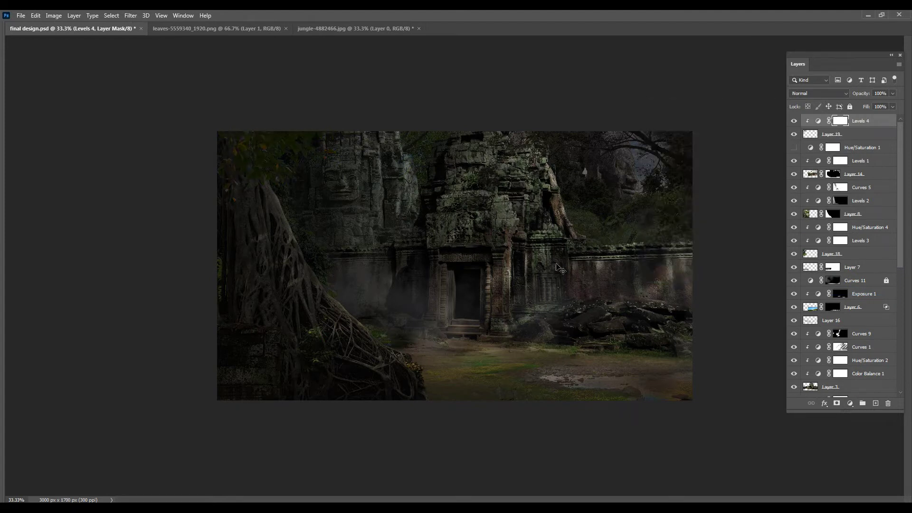
left_click(601, 190, "ctrl")
Add a Curves adjustment with its top point lowered to darken the scene
scroll(582, 212, "up", 2, "alt")
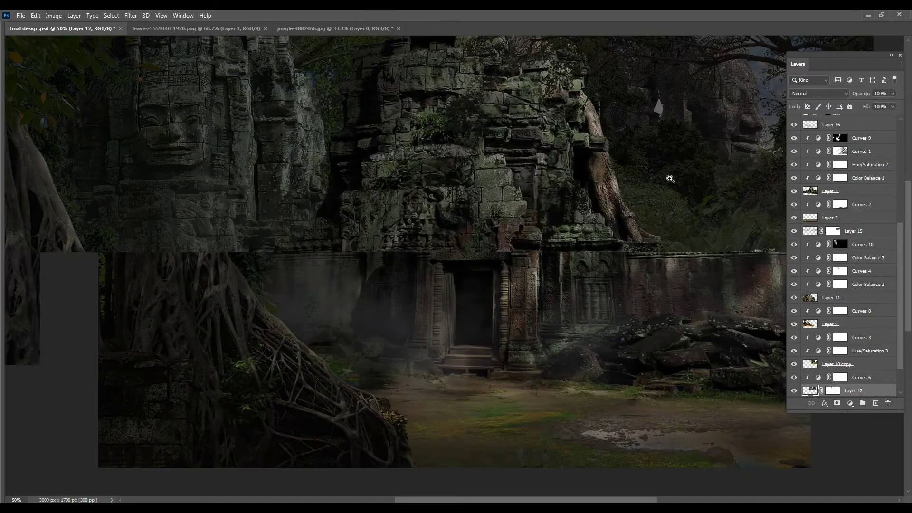
left_click(850, 402)
left_click(855, 285)
left_click_drag(760, 167, 762, 194)
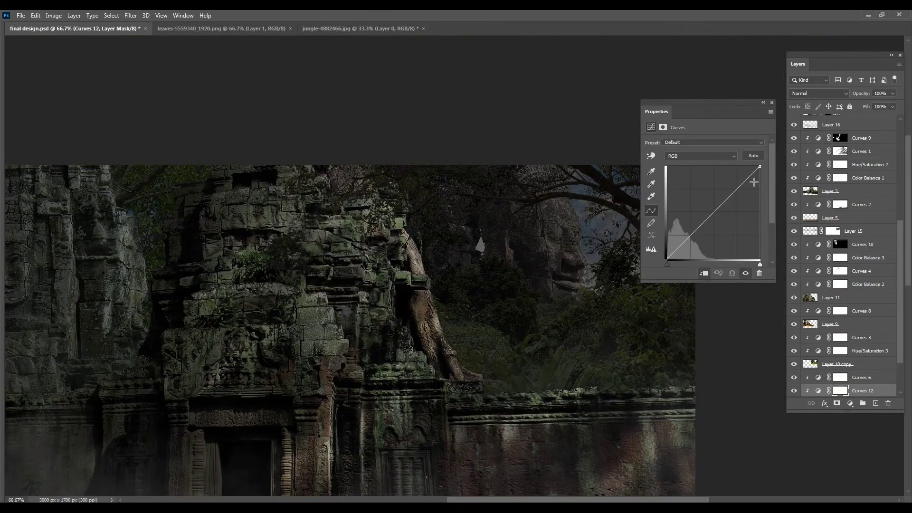
left_click(772, 103)
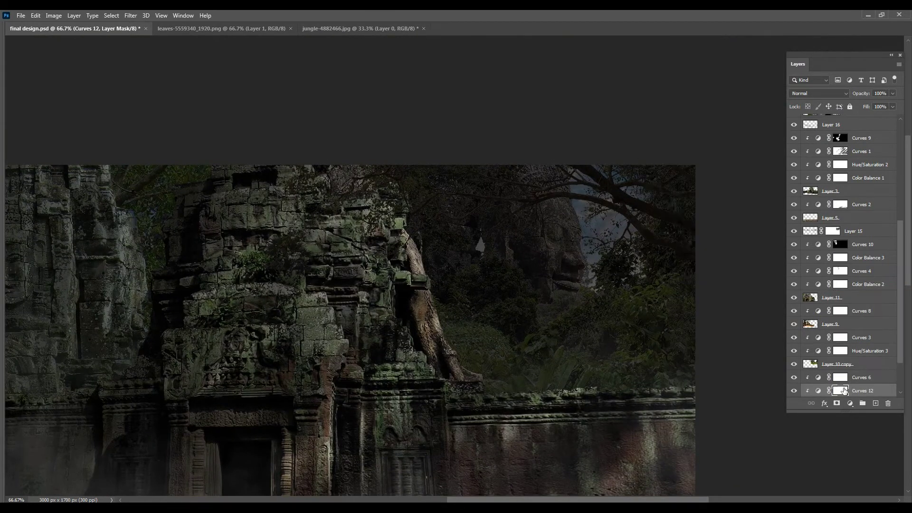
With a smaller, lower-flow brush, paint the Curves mask over the sky beside the stone face
scroll(604, 216, "up", 1, "alt")
right_click(525, 268)
left_click(580, 203)
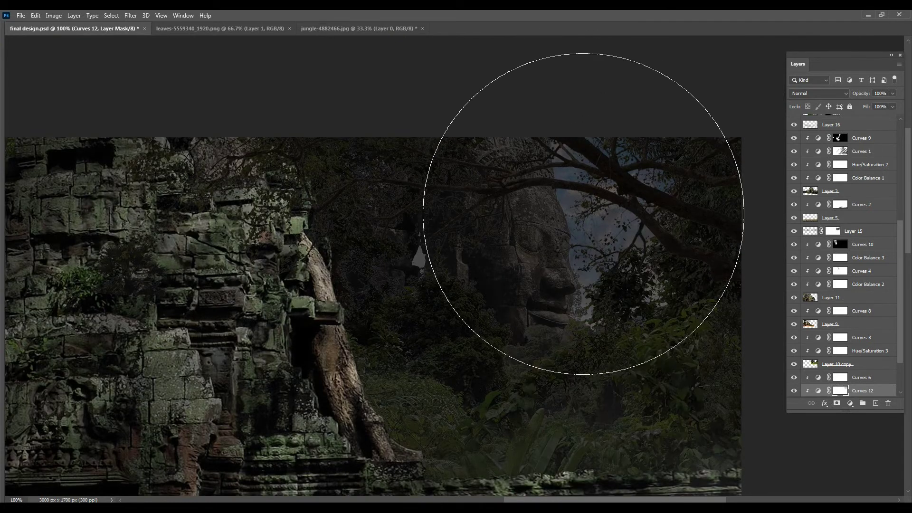
key("bracketleft")
key("bracketleft")
key("bracketleft")
key("Tab")
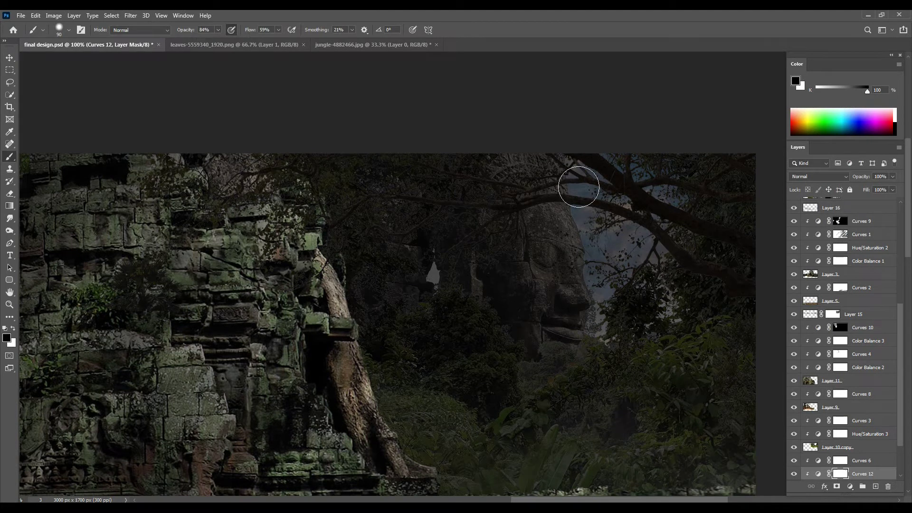
right_click(416, 219)
left_click(585, 146)
left_click(278, 30)
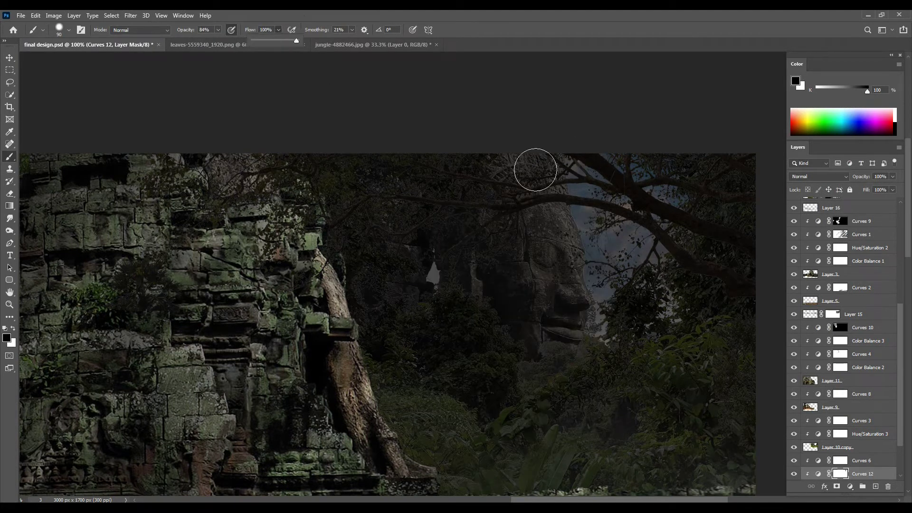
mouse_move(570, 328)
left_mouse_down()
mouse_move(578, 211)
mouse_move(584, 323)
left_mouse_up()
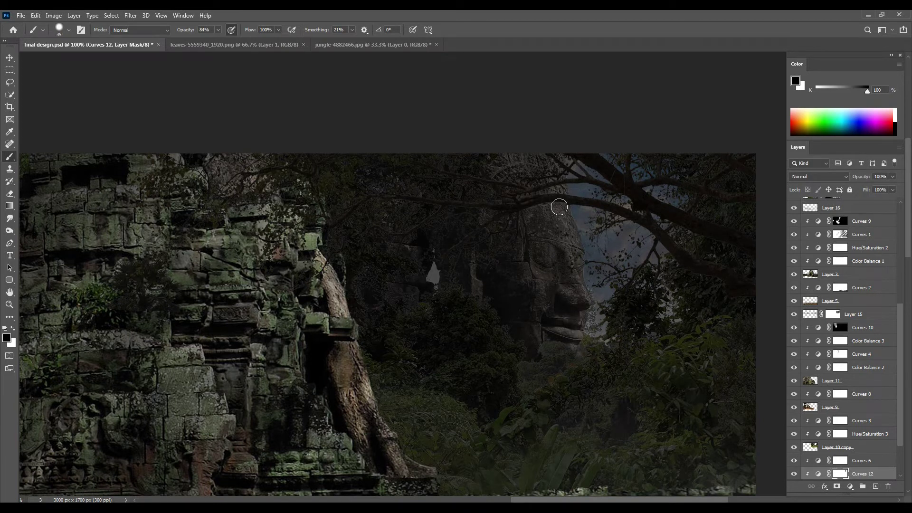
Turn off Shape Dynamics for the brush and create a new empty layer for mist
key("F5")
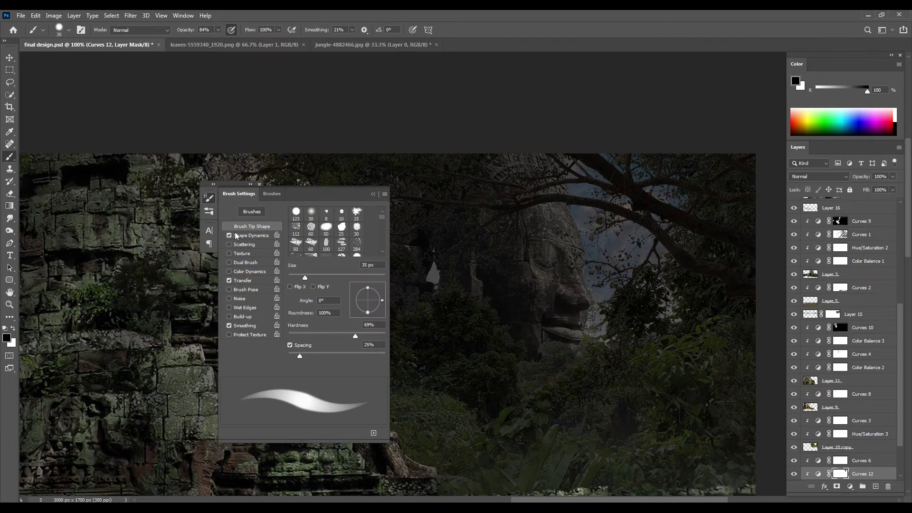
left_click(230, 235)
key("F5")
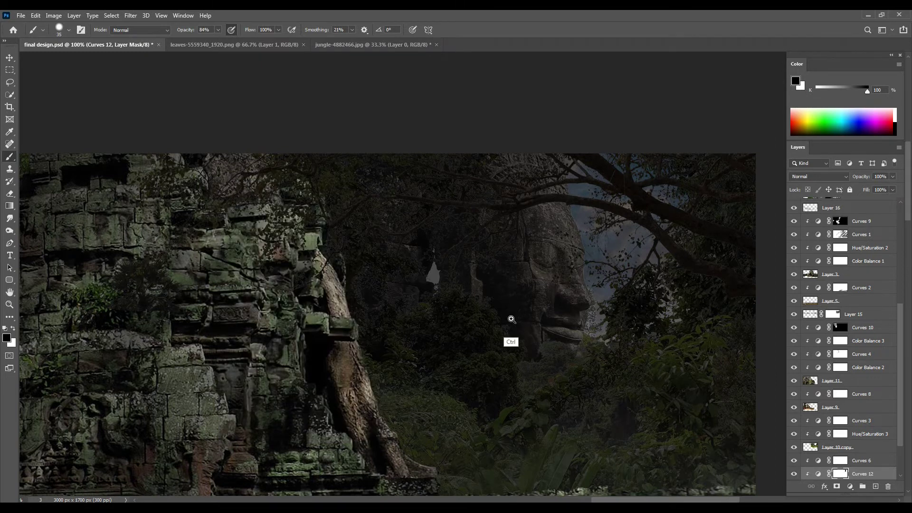
scroll(511, 329, "up", 1)
key("ctrl+shift+alt+n")
Choose a smoke brush from the presets and set its flow to 30%
right_click(494, 245)
scroll(570, 411, "down", 3)
scroll(570, 411, "down", 3)
scroll(570, 411, "down", 3)
scroll(570, 411, "down", 3)
scroll(571, 411, "down", 3)
scroll(572, 413, "down", 3)
scroll(572, 411, "down", 3)
scroll(572, 411, "down", 3)
double_click(572, 412)
left_click(536, 288)
key("ctrl+z")
left_click(278, 30)
left_click_drag(264, 42, 247, 42)
Zoom out to the whole temple scene, shrink the brush, and make Layer 15 active
key("ctrl+minus")
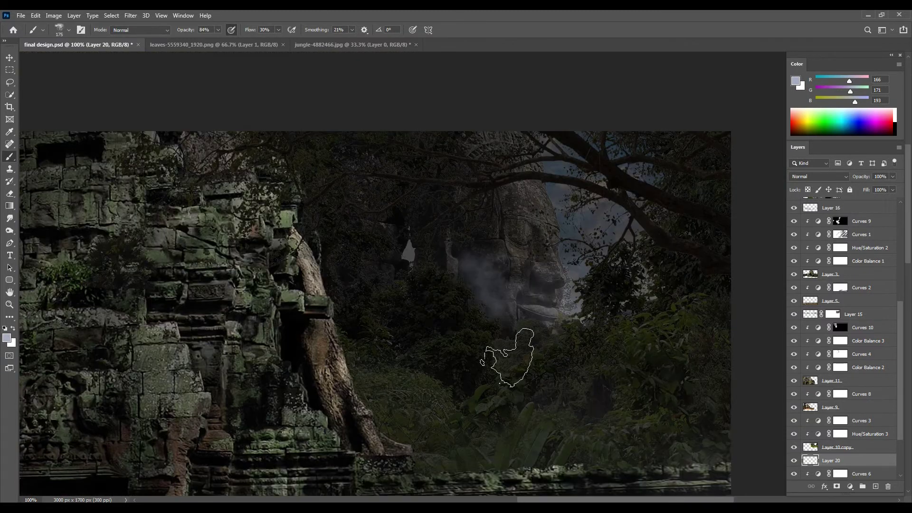
key("bracketleft")
key("bracketleft")
key("ctrl+minus")
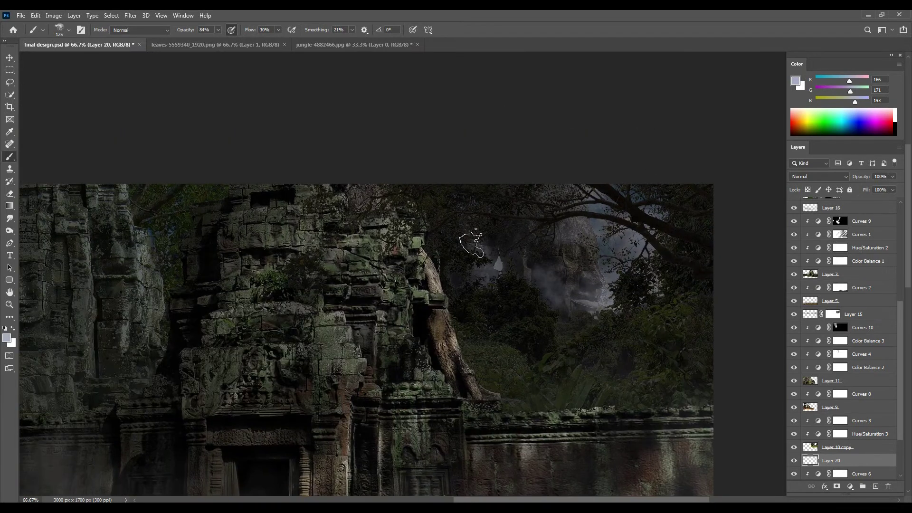
key("ctrl+minus")
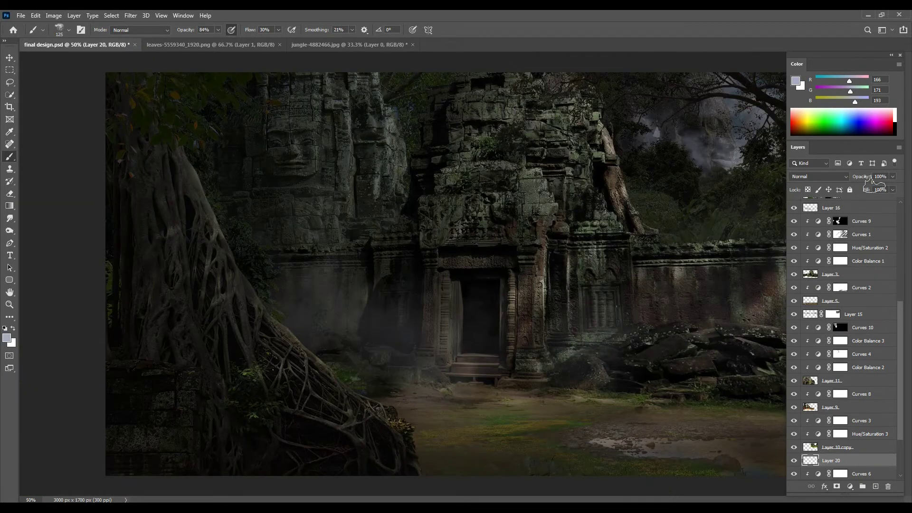
key("v")
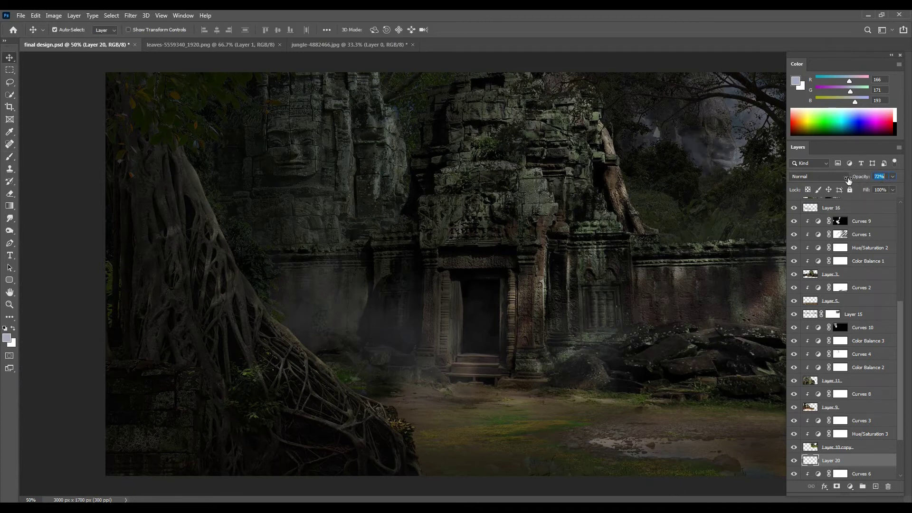
left_click(326, 196)
key("b")
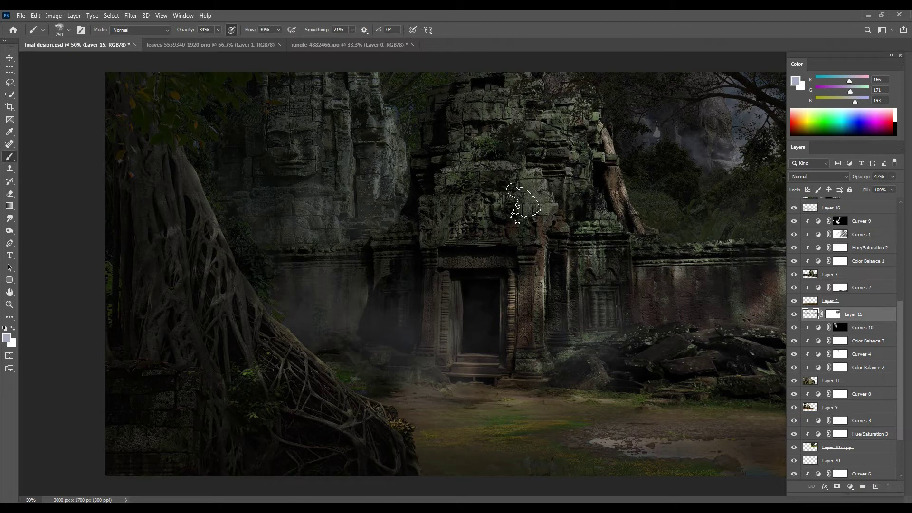
key("Tab")
Select Layer 10 copy and add a Levels adjustment above it in full-screen view
left_click(836, 363)
key("f")
left_click(574, 244)
left_click(850, 403)
left_click(865, 284)
Lower the Levels output white to 109, invert its mask, and paint the darkening back over the tree root
left_click_drag(744, 244, 695, 246)
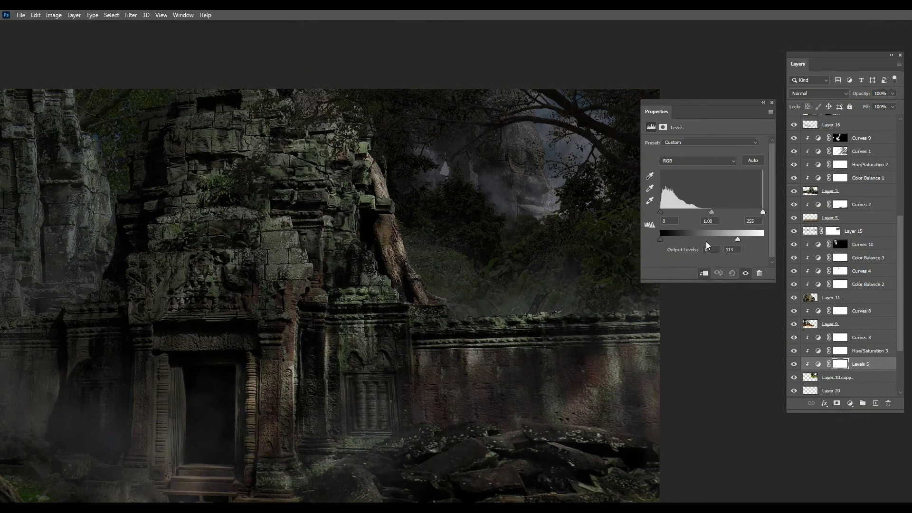
left_click(771, 102)
key("ctrl+i")
right_click(439, 307)
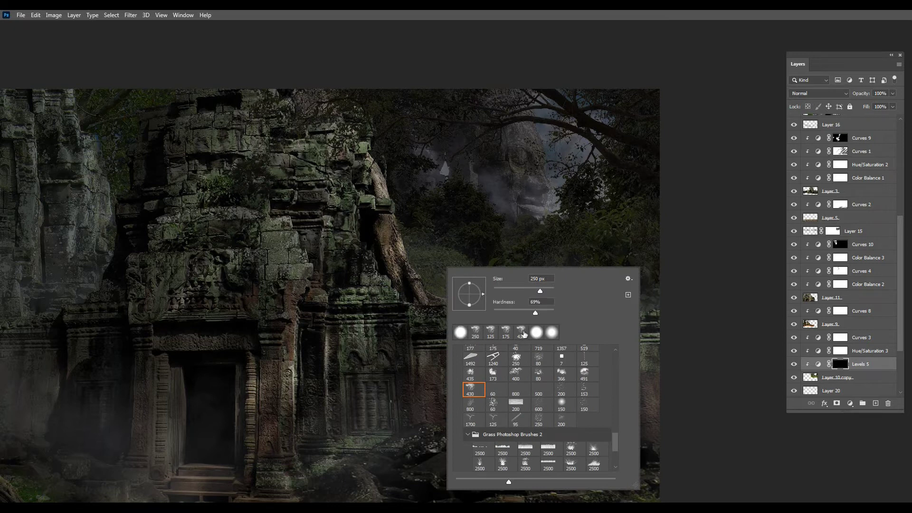
key("Return")
left_click_drag(456, 269, 389, 232)
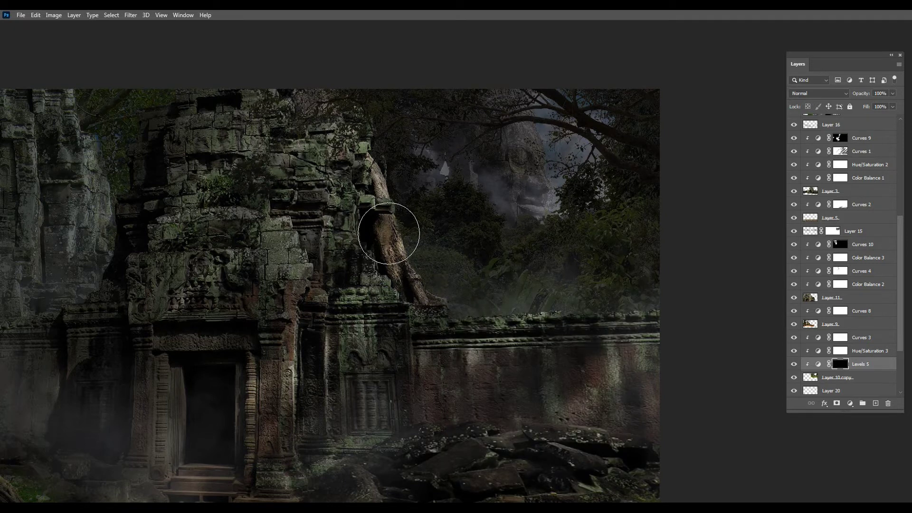
Zoom out to the whole composite and close the jungle photo without saving
key("F5")
key("F5")
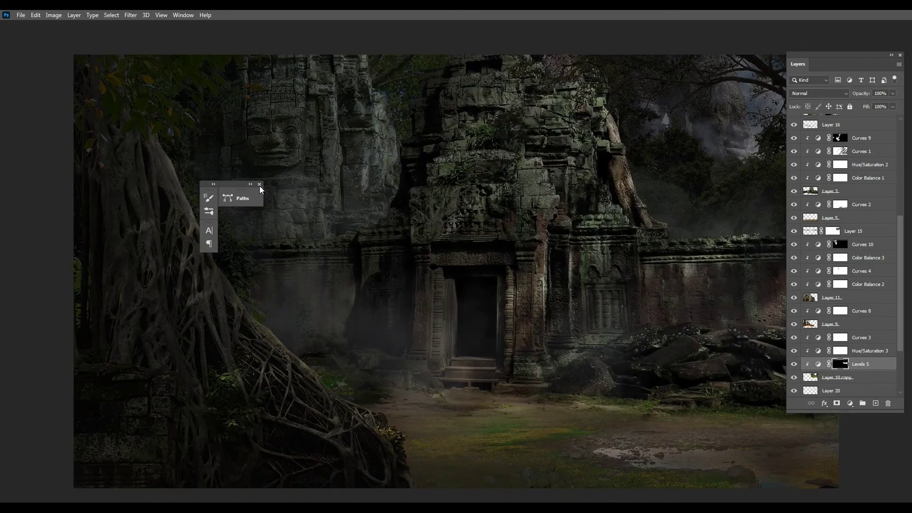
left_click(259, 185)
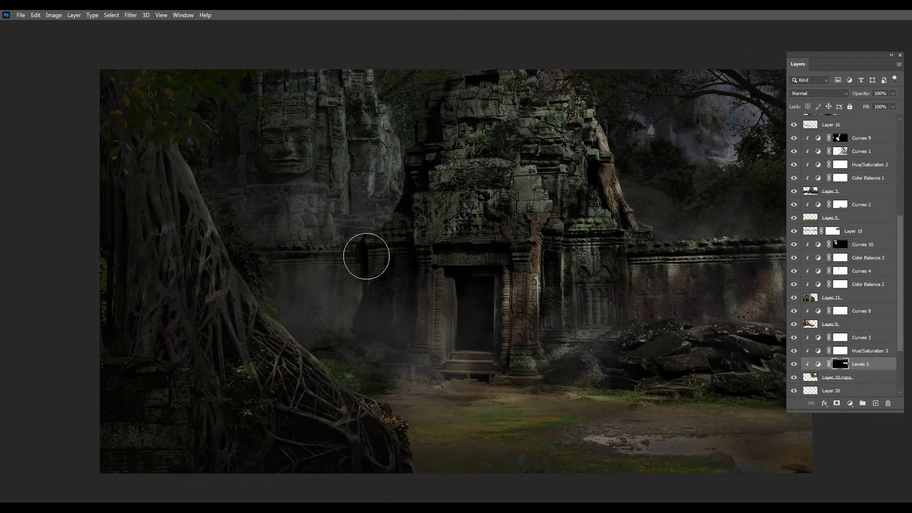
scroll(364, 254, "down", 3)
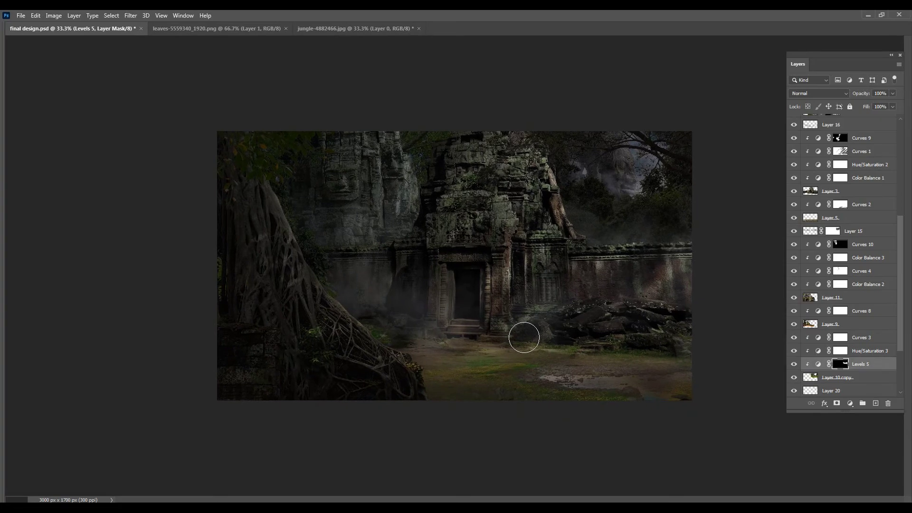
left_click(419, 29)
left_click(420, 191)
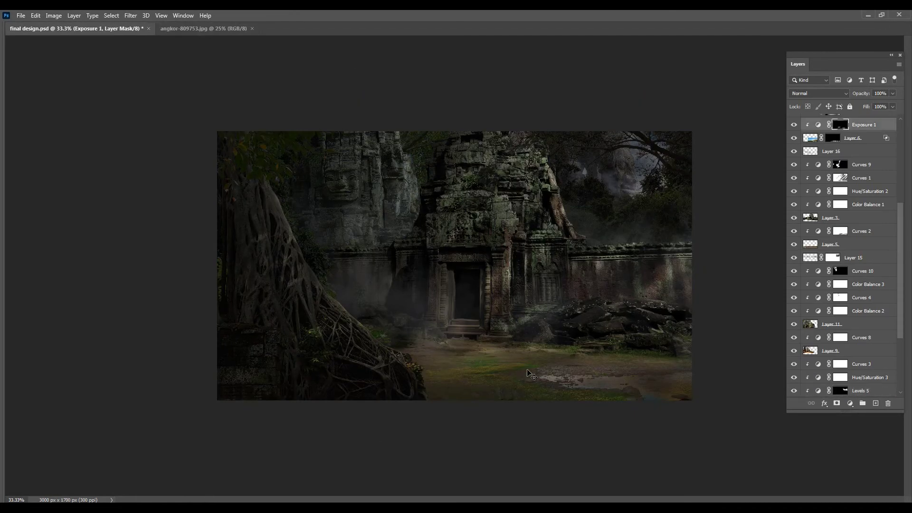
Select the Curves 11 layer's mask in the layer stack
left_click(857, 125)
scroll(857, 218, "up", 4)
left_click(833, 204)
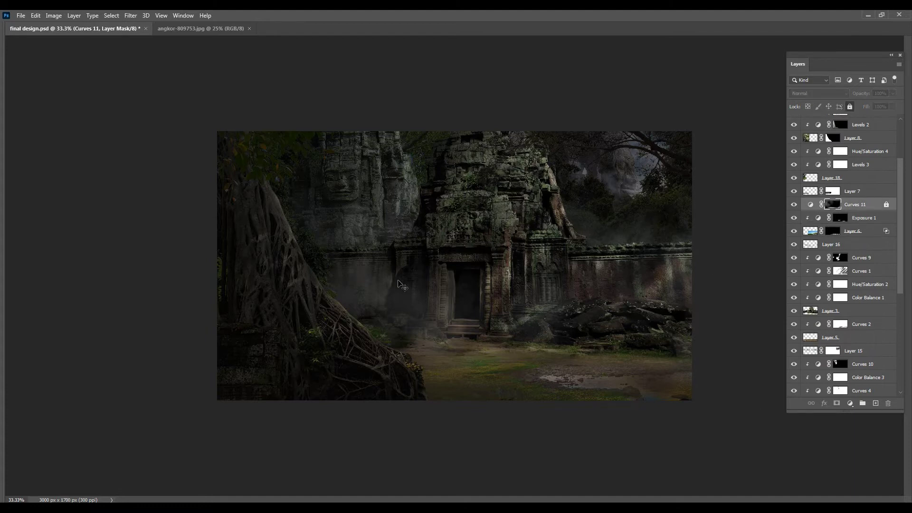
Drag the Angkor monk photo into the composite as a new layer and bring up its layer options
key("ctrl+Tab")
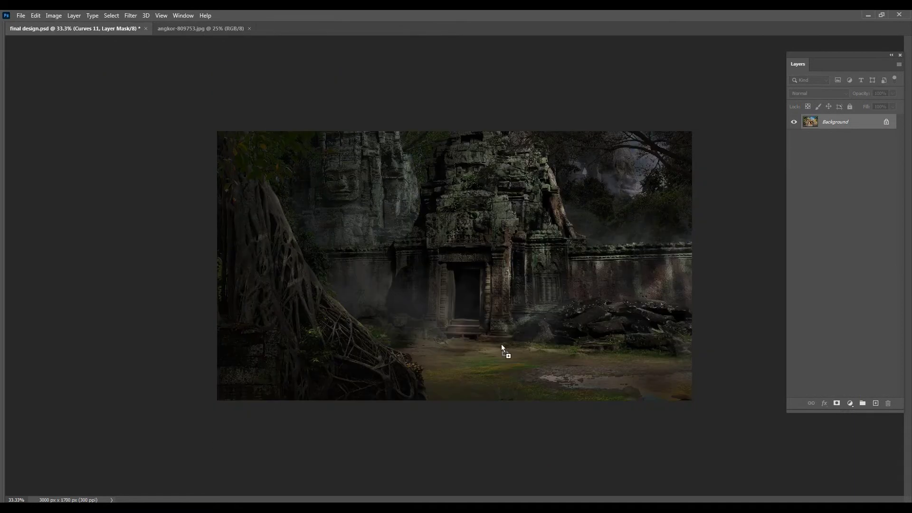
left_click_drag(132, 32, 501, 344)
key("ctrl+t")
mouse_move(540, 285)
left_mouse_down()
mouse_move(464, 375)
mouse_move(548, 286)
left_mouse_up()
key("Escape")
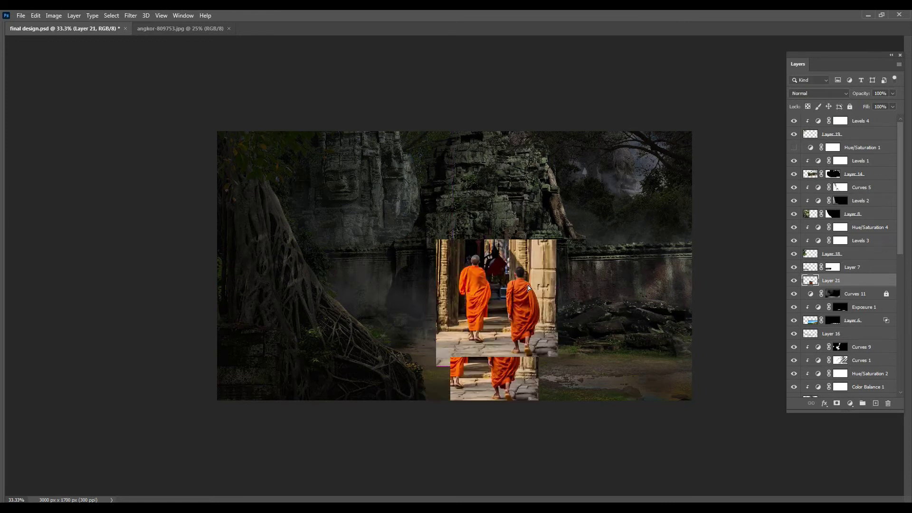
right_click(841, 281)
Convert the monk photo to a smart object and shrink it onto the ground before the doorway
left_click(749, 233)
key("ctrl+t")
mouse_move(557, 240)
left_mouse_down()
mouse_move(508, 291)
mouse_move(480, 349)
left_mouse_up()
right_click(485, 336)
key("Escape")
left_click_drag(505, 317, 507, 316)
key("Return")
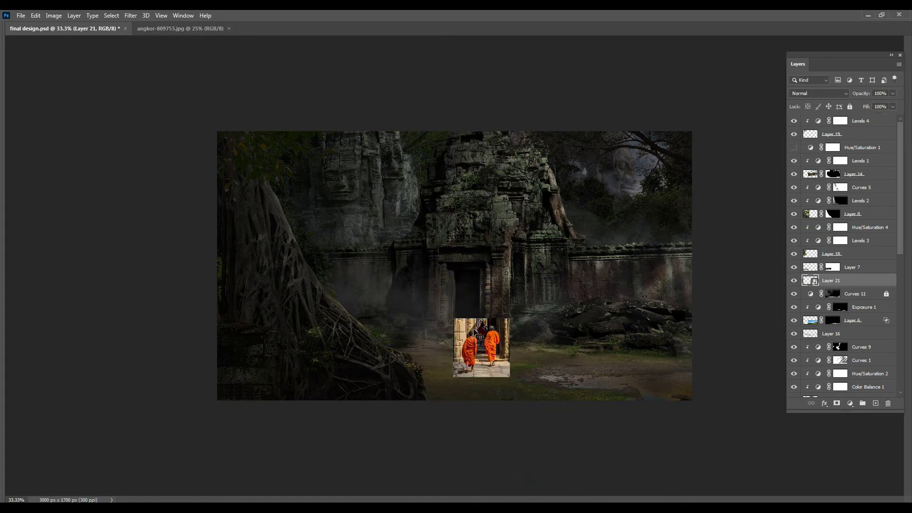
Zoom in closely on the two monks
key("z")
left_click_drag(429, 314, 567, 382)
mouse_move(175, 110)
left_mouse_down()
mouse_move(369, 169)
mouse_move(486, 304)
left_mouse_up()
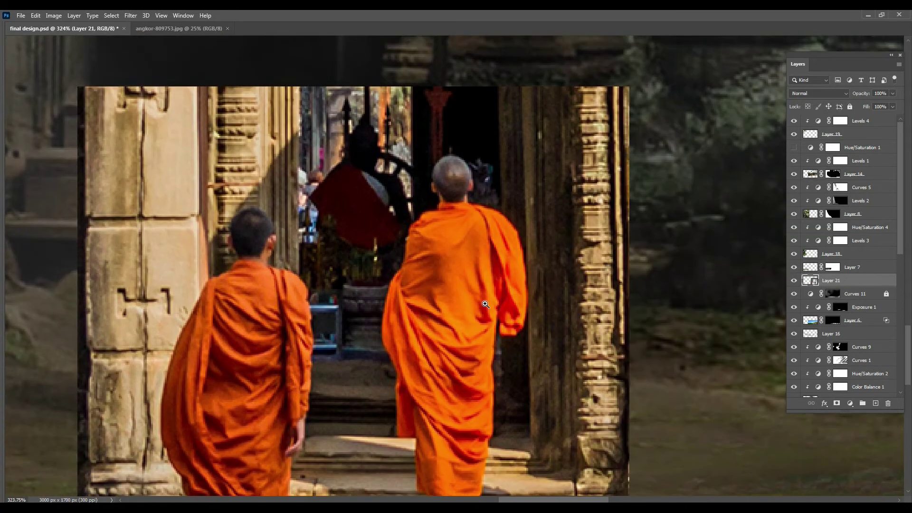
Add a layer mask to the monk layer and set a ~75% hard brush at full opacity
left_click(483, 208)
left_click(837, 403)
key("b")
right_click(496, 157)
left_click_drag(601, 198, 587, 203)
key("Return")
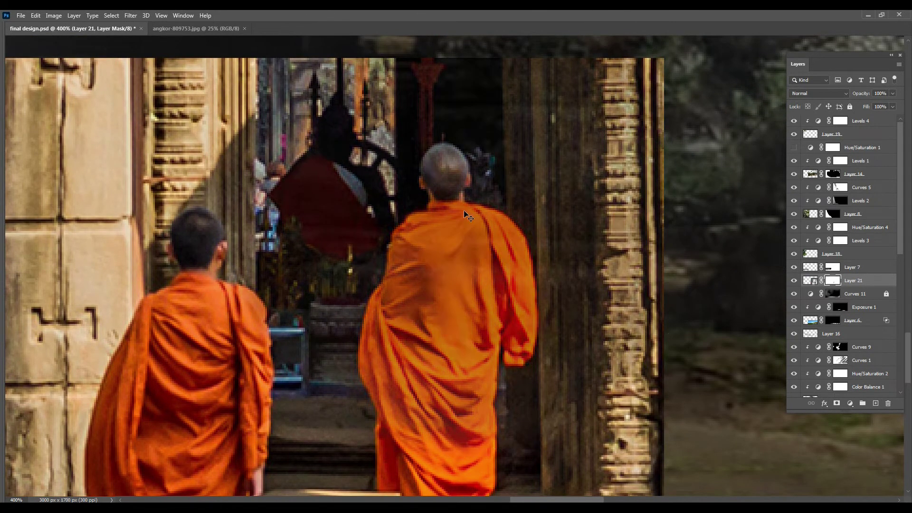
left_click(218, 30)
left_click_drag(215, 40, 229, 40)
left_click(518, 161)
key("ctrl+z")
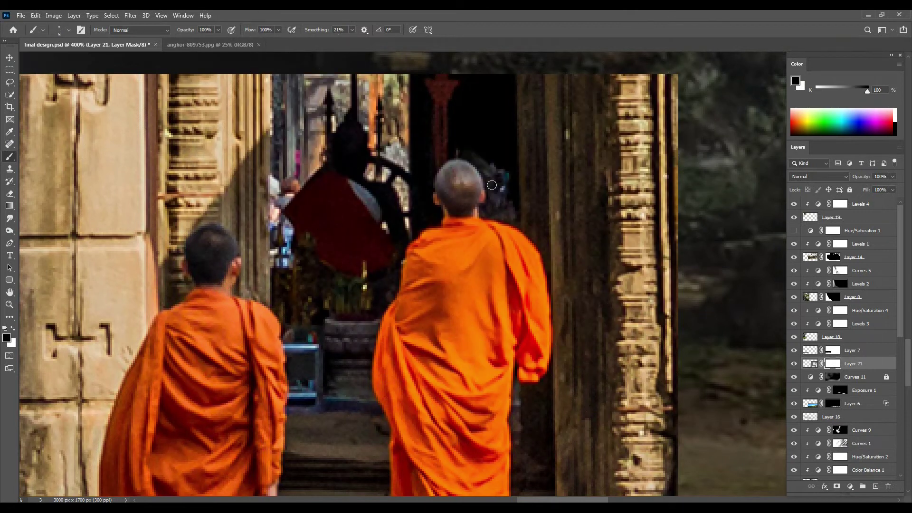
Mask out the background along the right monk and the ground between his feet
left_click(493, 184, "ctrl")
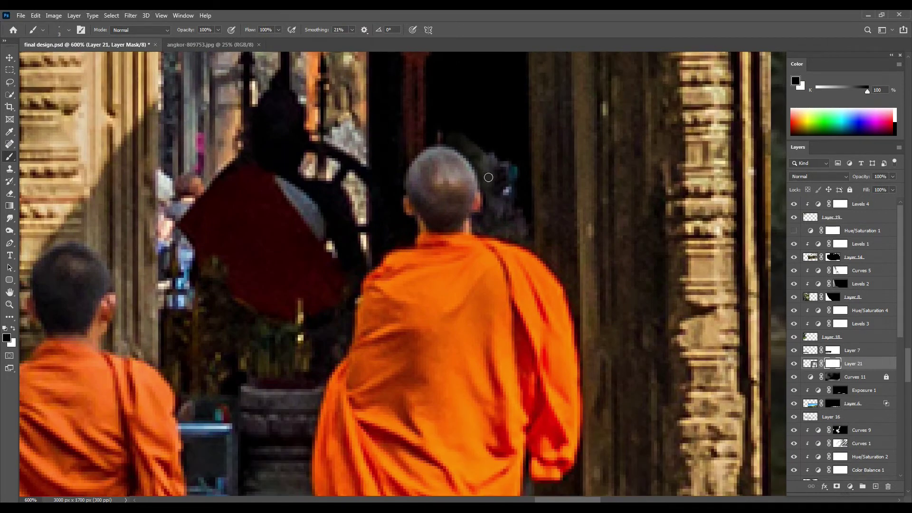
key("F5")
key("F5")
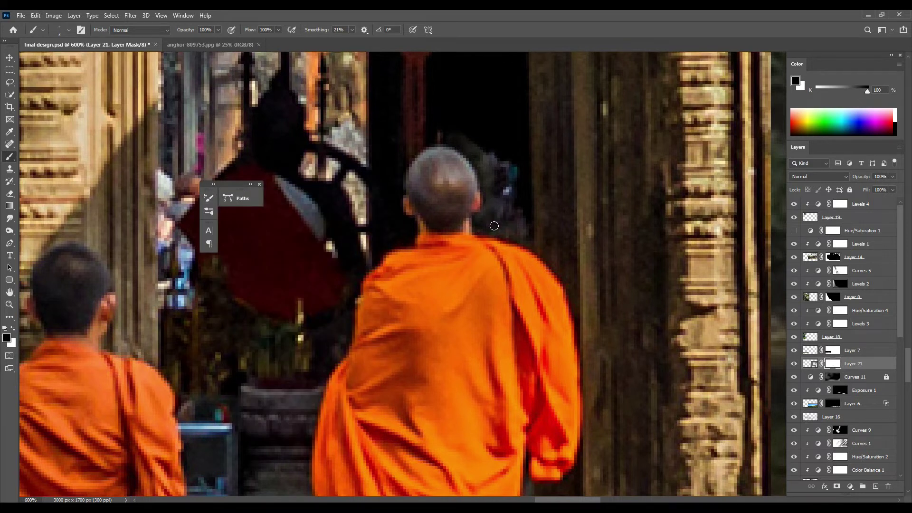
left_click_drag(556, 262, 515, 181)
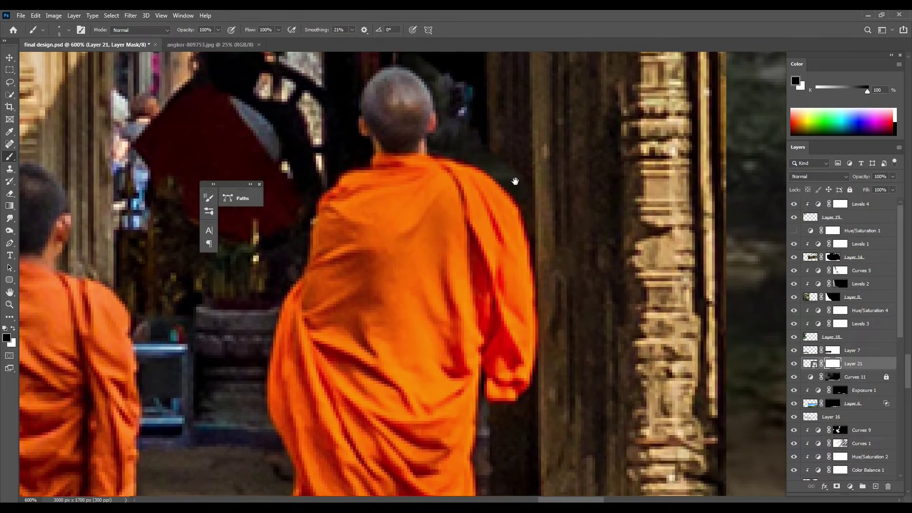
scroll(517, 185, "down", 3)
left_click_drag(525, 212, 528, 285)
scroll(465, 241, "down", 3)
key("ctrl+plus")
left_click_drag(446, 250, 430, 440)
scroll(430, 439, "down", 3)
key("bracketleft")
key("bracketleft")
mouse_move(428, 380)
left_mouse_down()
mouse_move(525, 408)
mouse_move(285, 390)
mouse_move(323, 285)
left_mouse_up()
left_click_drag(372, 298, 385, 371)
key("bracketright")
key("bracketright")
key("bracketright")
Paint the mask black to hide the stone floor around the left monk's feet
scroll(294, 294, "up", 2)
scroll(304, 339, "up", 3)
scroll(375, 345, "down", 1)
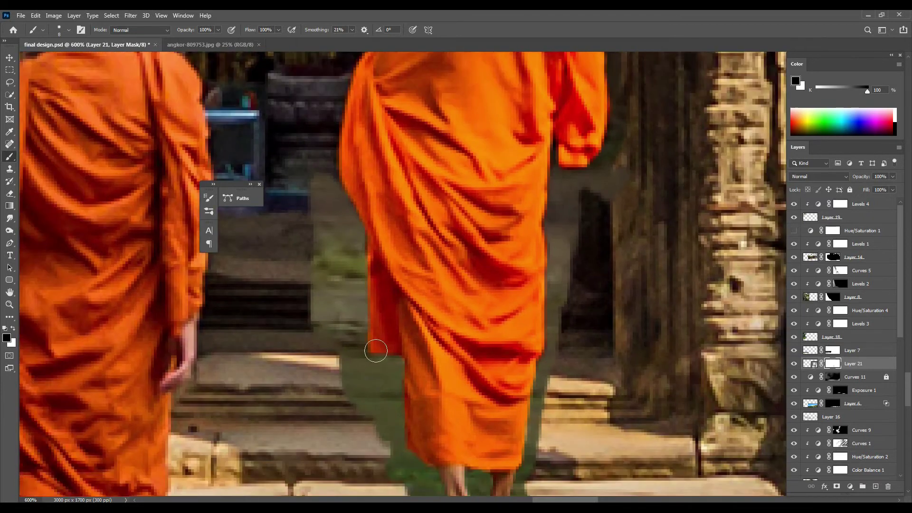
scroll(378, 351, "down", 3)
scroll(361, 285, "up", 1)
scroll(350, 189, "down", 3)
key("bracketleft")
key("bracketleft")
key("bracketleft")
mouse_move(346, 293)
left_mouse_down()
mouse_move(339, 328)
mouse_move(247, 380)
mouse_move(204, 361)
left_mouse_up()
right_click(352, 184)
key("Escape")
left_click_drag(245, 328, 237, 247)
scroll(260, 184, "left", 3)
left_click_drag(285, 199, 323, 333)
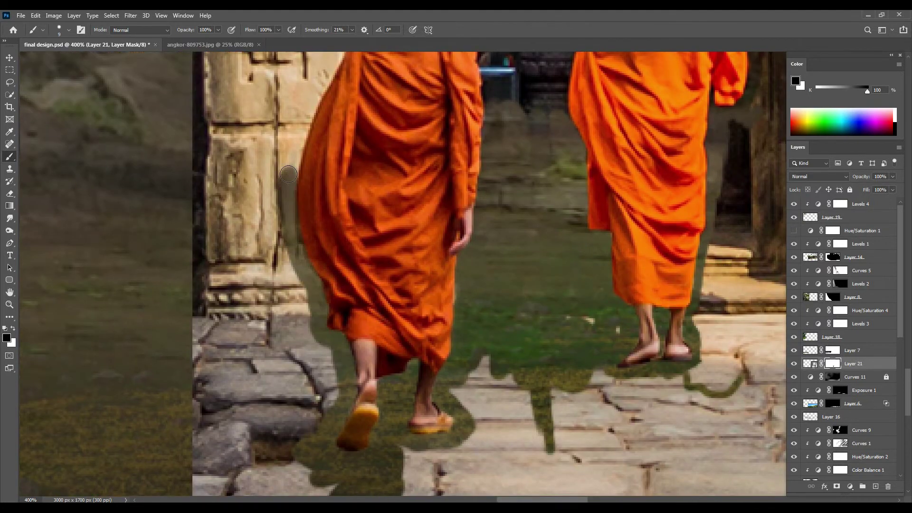
scroll(313, 285, "up", 5)
scroll(333, 214, "up", 1)
Hide the background around both monks' heads, plus the pillars and stone floor, so grass shows
key("bracketleft")
key("bracketleft")
key("bracketleft")
mouse_move(333, 199)
left_mouse_down()
mouse_move(340, 225)
mouse_move(409, 124)
left_mouse_up()
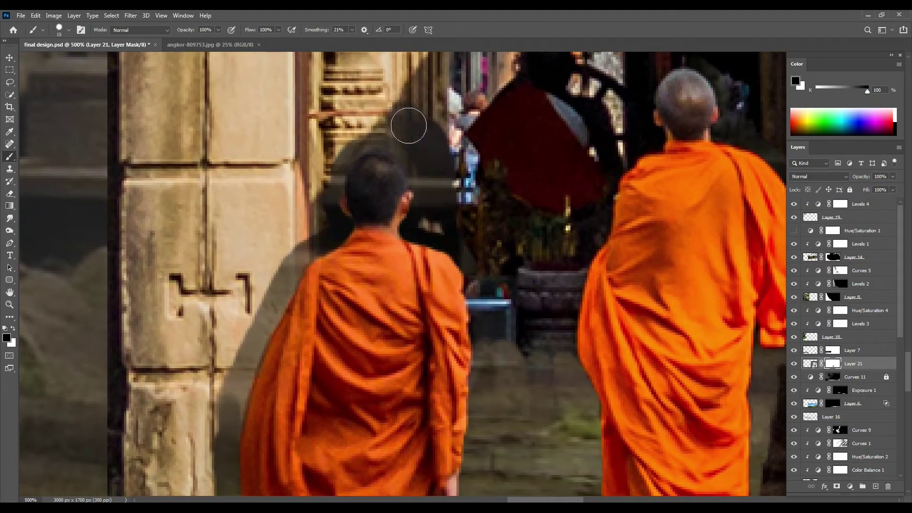
scroll(511, 260, "up", 3)
scroll(553, 165, "right", 3)
key("bracketright")
key("bracketright")
key("bracketright")
left_click_drag(552, 165, 552, 161)
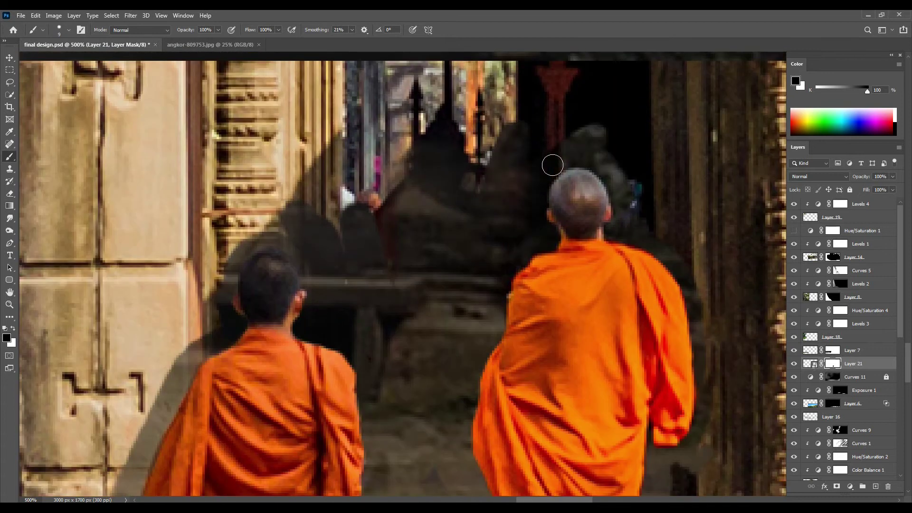
scroll(552, 161, "down", 2)
key("bracketright")
key("bracketright")
key("bracketright")
scroll(568, 211, "down", 3)
mouse_move(546, 390)
left_mouse_down()
mouse_move(388, 354)
mouse_move(643, 214)
left_mouse_up()
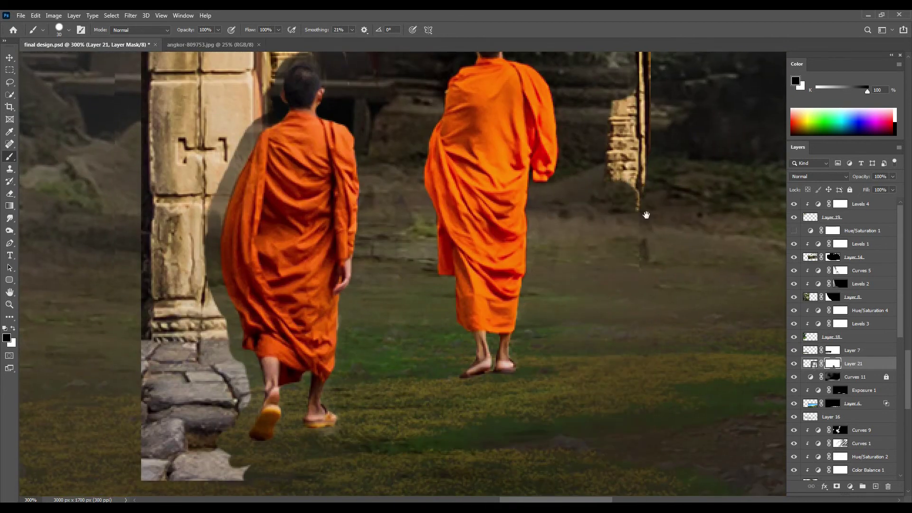
scroll(586, 433, "up", 3)
scroll(234, 122, "down", 3)
left_click_drag(234, 122, 138, 101)
scroll(378, 289, "down", 3)
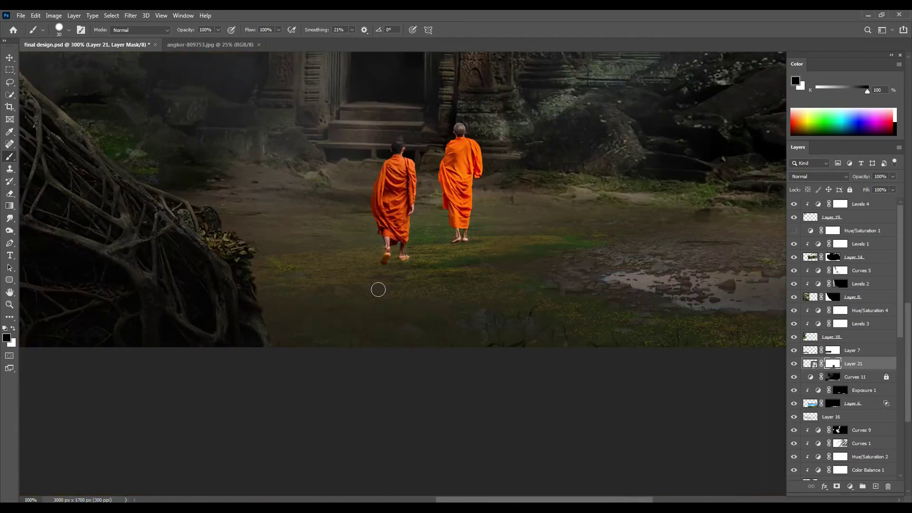
Reposition the masked monks on the grass before the temple doorway
key("v")
left_click_drag(472, 173, 469, 179)
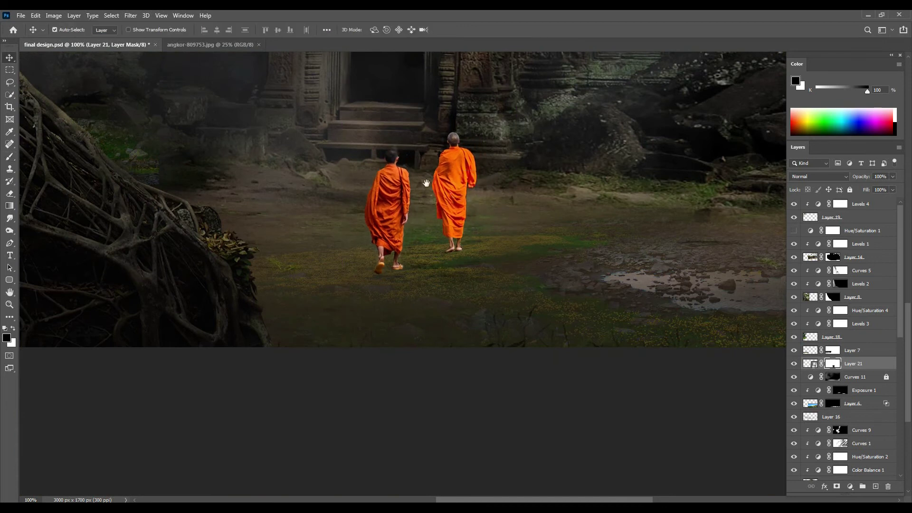
scroll(423, 184, "up", 2)
left_click_drag(400, 176, 392, 222)
key("b")
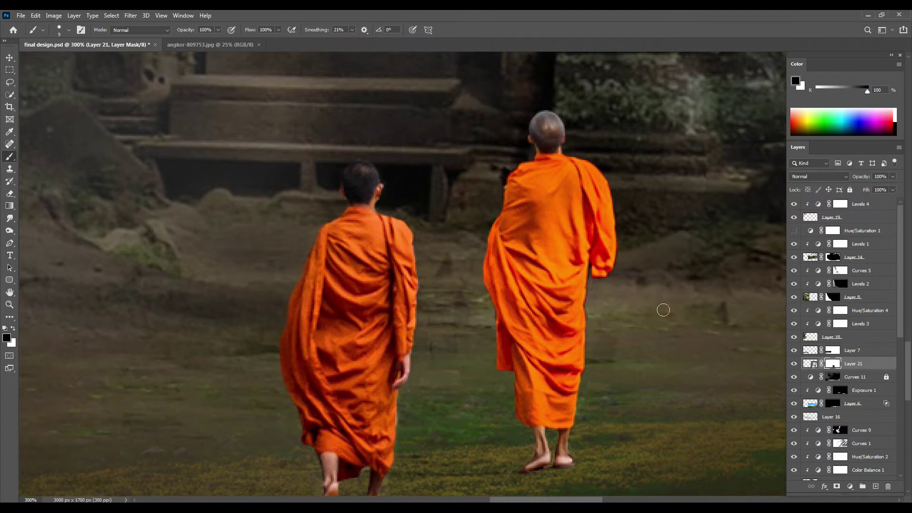
scroll(663, 310, "down", 3)
Add a Curves adjustment with the top point pulled down and the black point slightly lifted
left_click(850, 486)
left_click(832, 363)
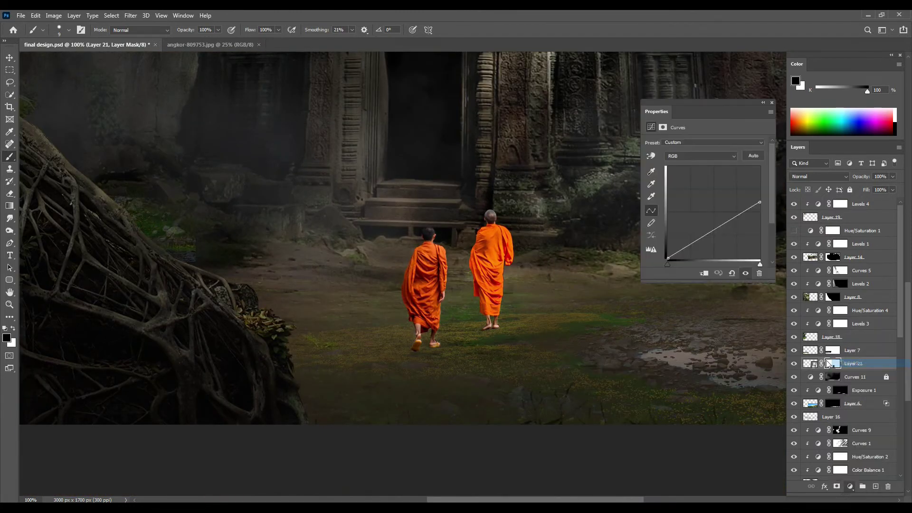
left_click_drag(760, 166, 763, 218)
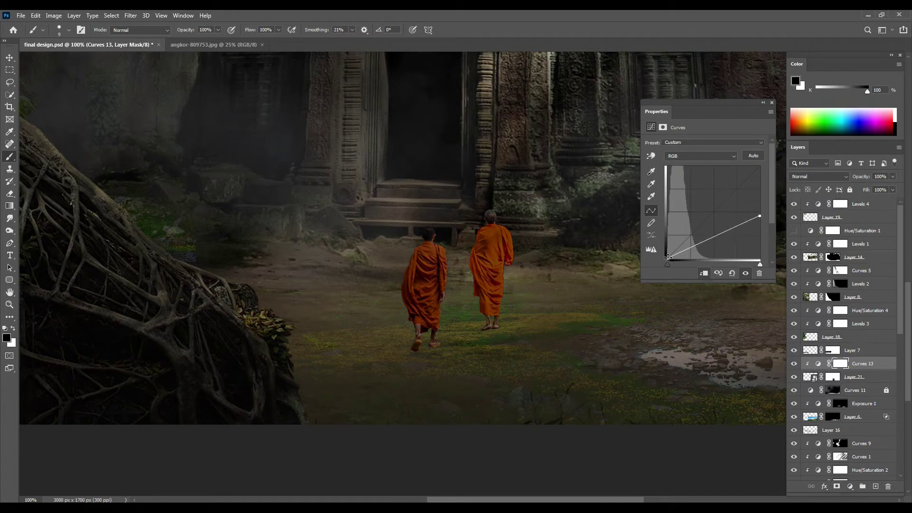
left_click_drag(662, 251, 661, 251)
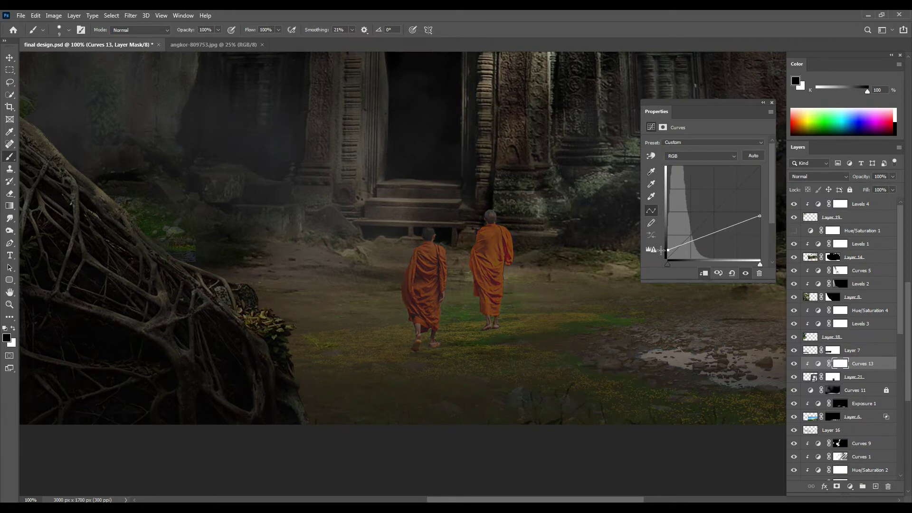
left_click(772, 103)
Zoom in on the temple and monks and select the Curves 11 layer
left_click_drag(498, 386, 518, 297)
key("ctrl+plus")
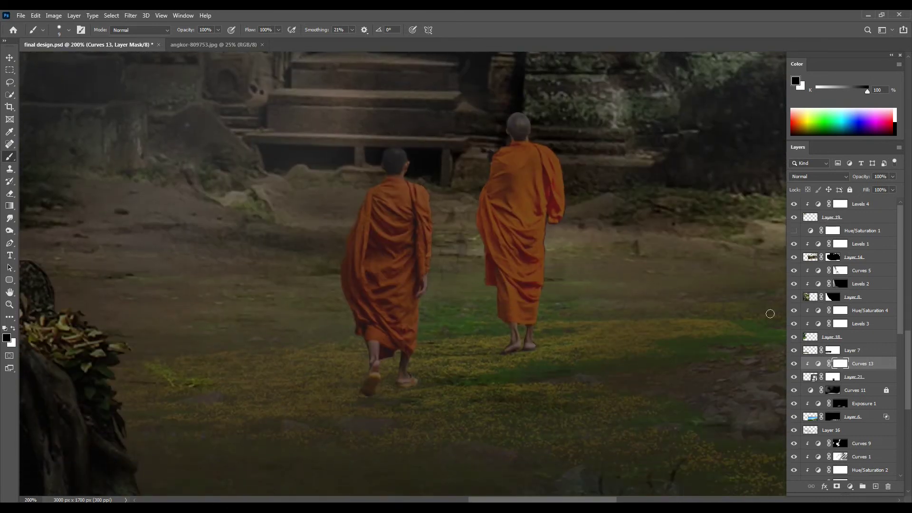
left_click(851, 391)
Create a new layer above Curves 11 set to Multiply, with black as the painting colour
left_click(876, 486)
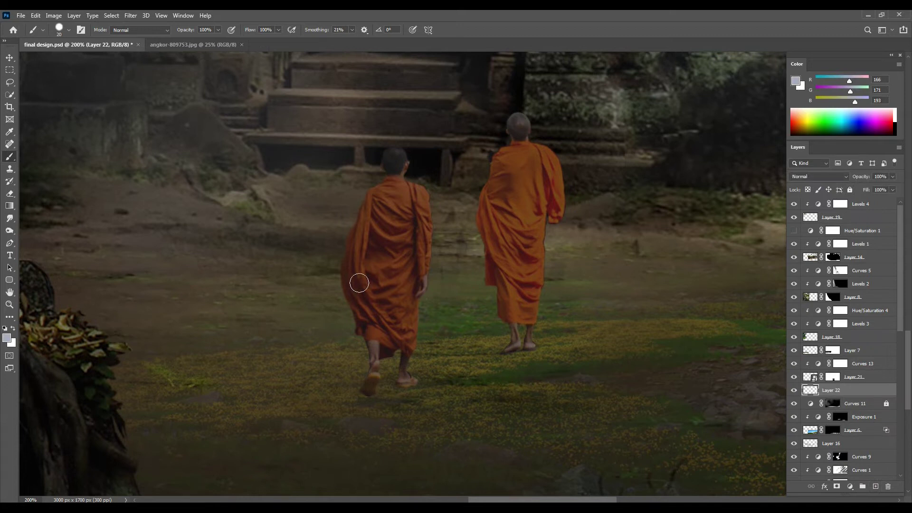
key("bracketright")
right_click(399, 242)
left_click(800, 81)
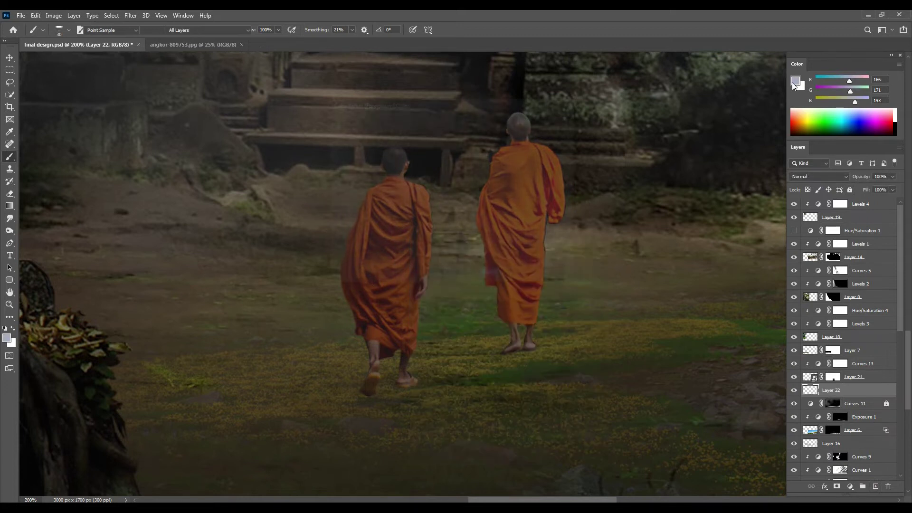
left_click(333, 241)
left_click(541, 120)
left_click(813, 177)
left_click(814, 215)
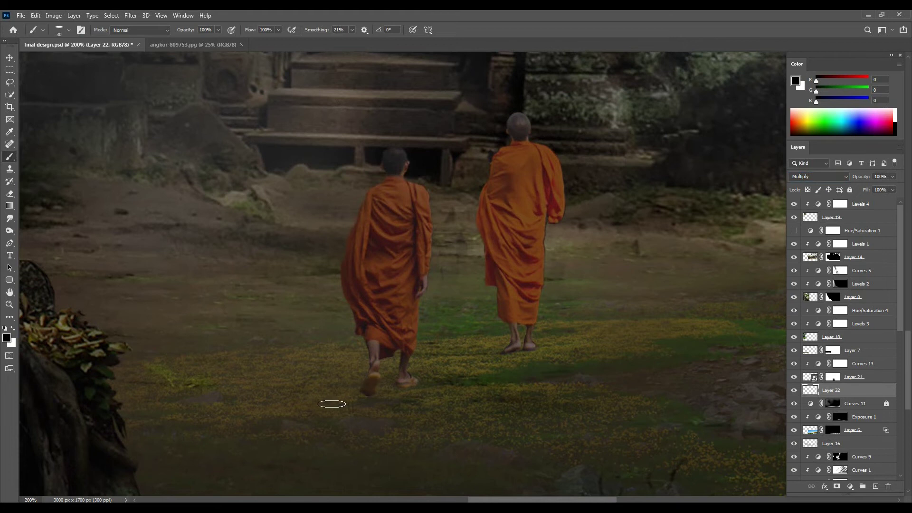
left_click_drag(226, 293, 345, 234)
Paint a soft black shadow behind the monks' feet at about 51% opacity and 54% flow
left_click_drag(271, 44, 195, 41)
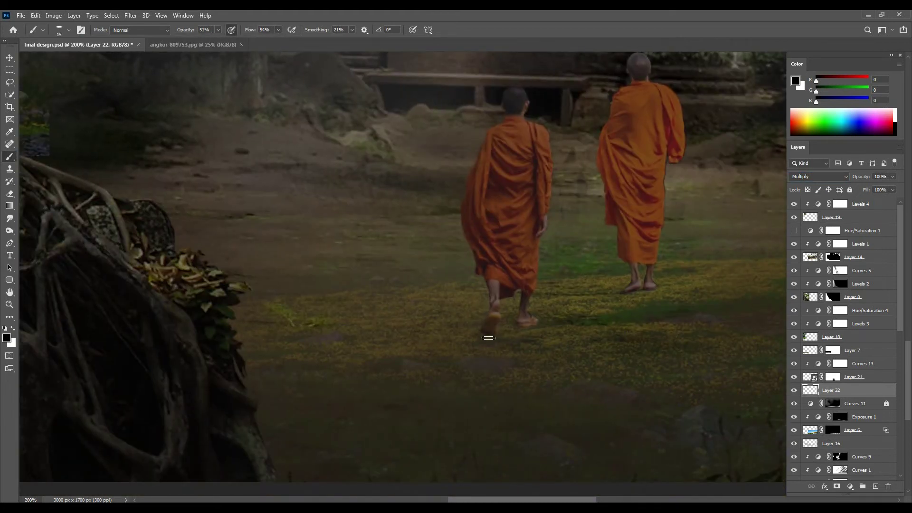
key("bracketright")
right_click(455, 331)
left_click(495, 326)
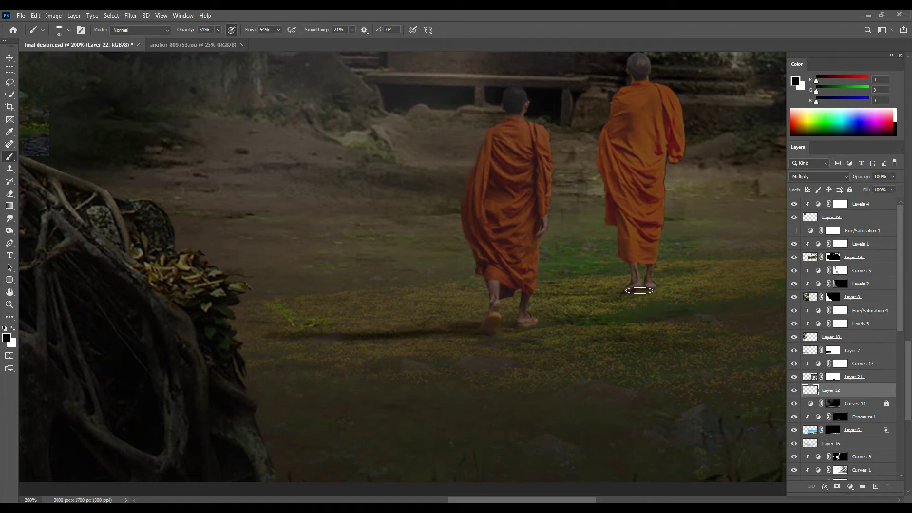
left_click_drag(614, 294, 534, 309)
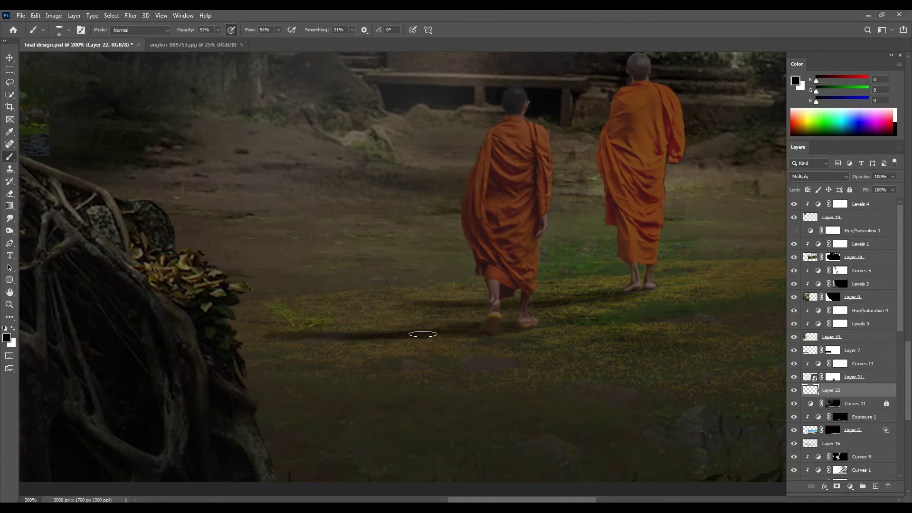
key("ctrl+minus")
Add a layer mask to the Layer 22 shadows and size a soft brush, zooming in on the monks
left_click(836, 486)
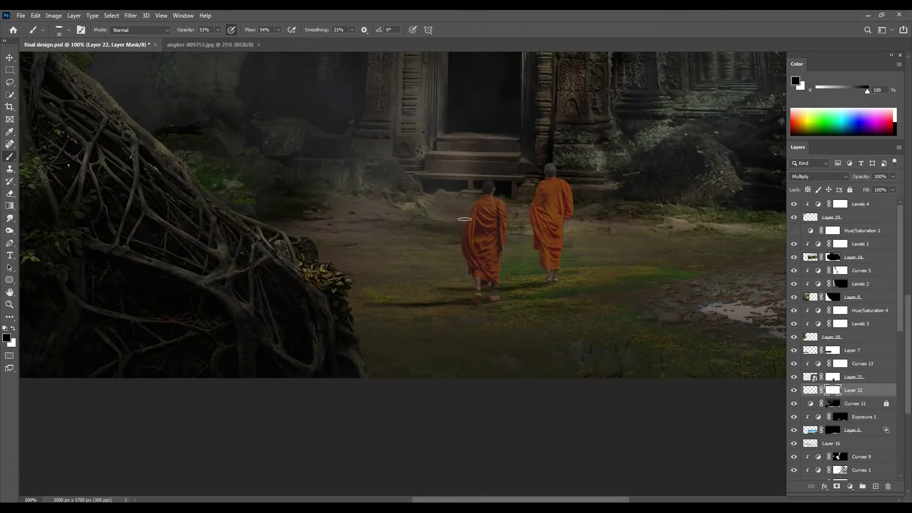
right_click(468, 221)
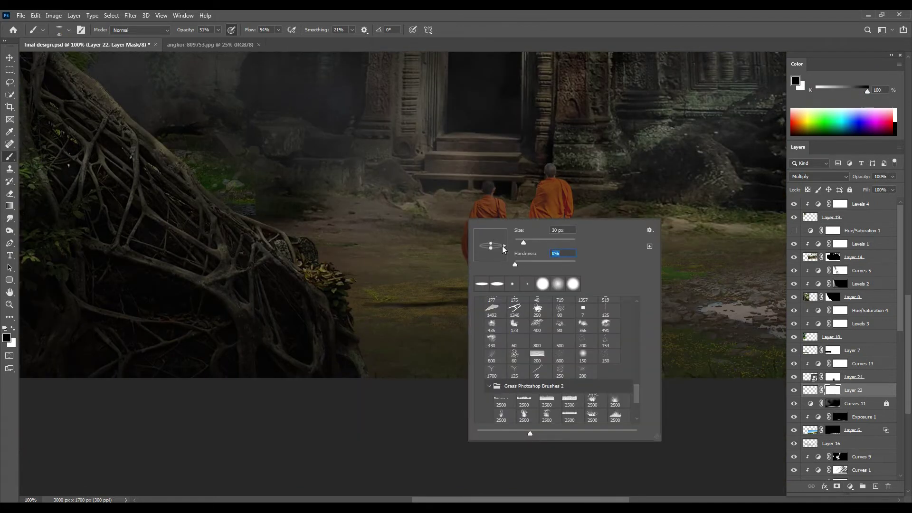
key("Return")
scroll(368, 307, "up", 1)
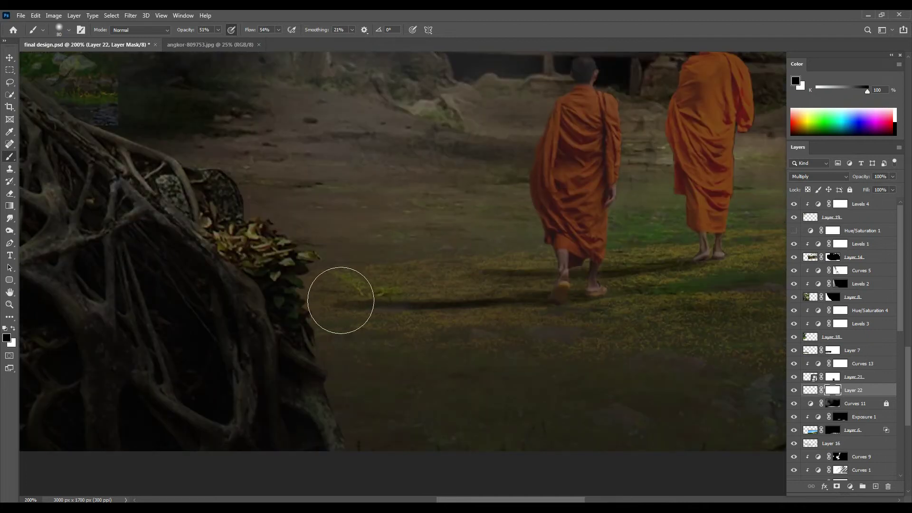
key("bracketright")
key("bracketleft")
key("bracketleft")
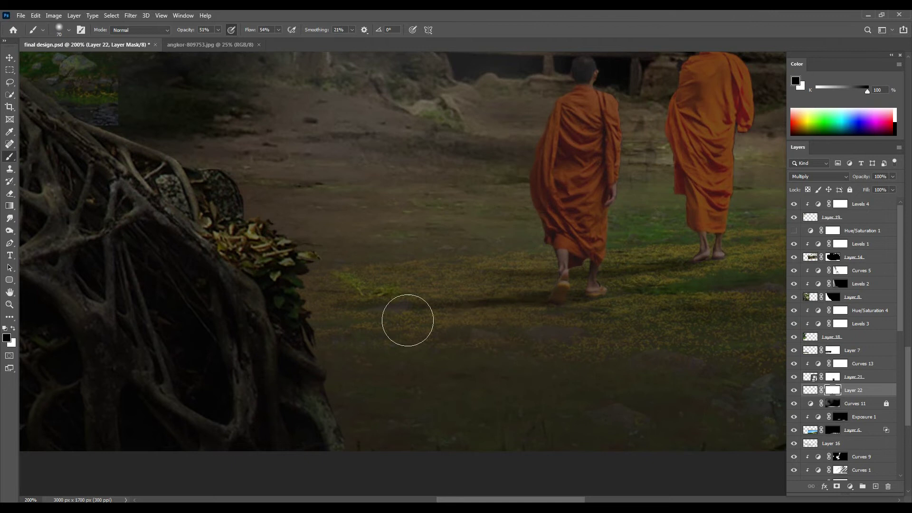
key("ctrl+0")
key("z")
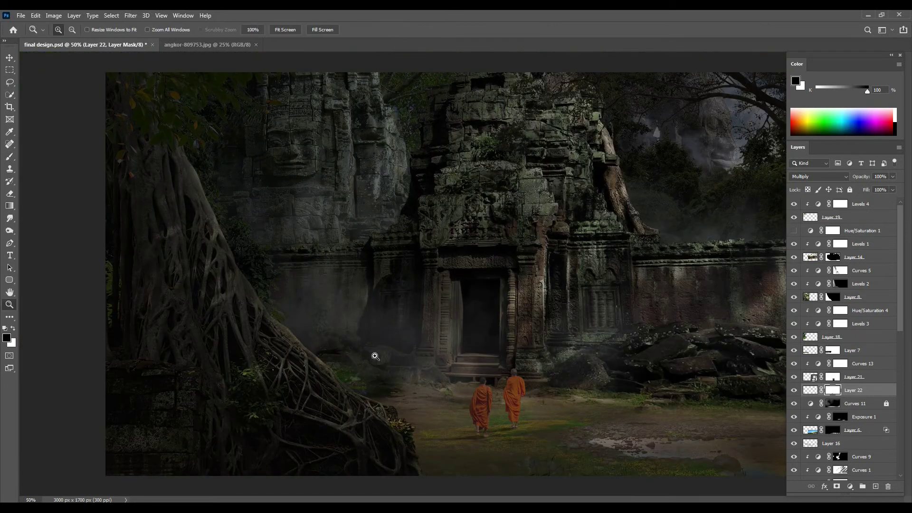
left_click_drag(321, 332, 639, 470)
Apply a Motion Blur filter to the Layer 22 shadow pixels
key("ctrl+2")
left_click(131, 15)
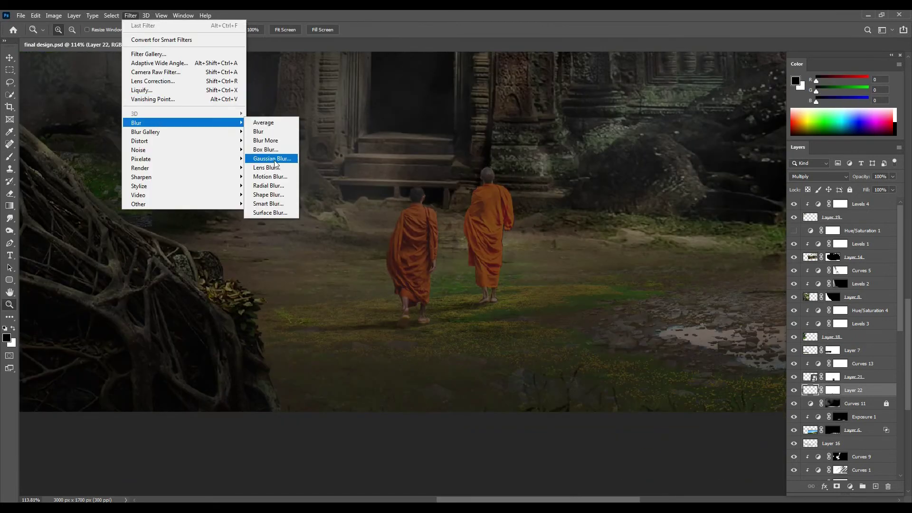
left_click(270, 177)
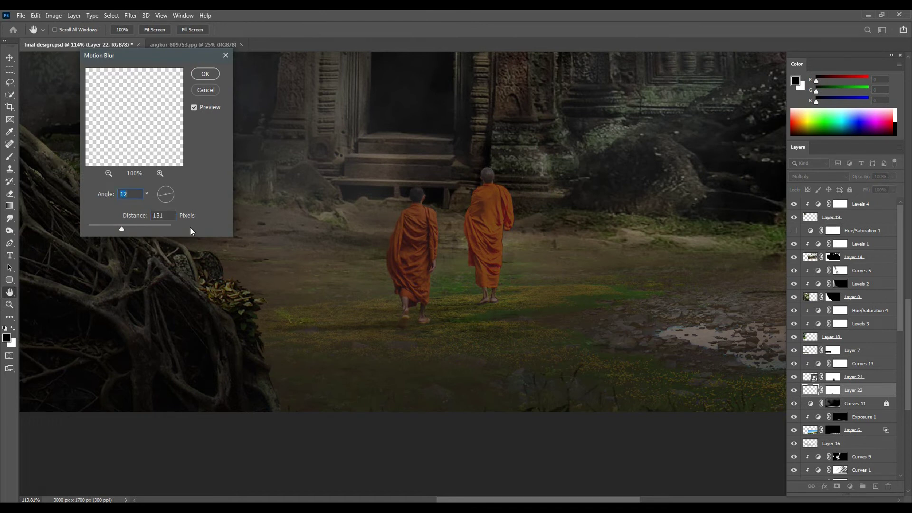
left_click(203, 74)
key("z")
left_click_drag(276, 214, 606, 327)
left_click(850, 485)
Add a Curves 14 adjustment with the curve pulled down to darken
left_click(853, 364)
left_click_drag(750, 178, 768, 218)
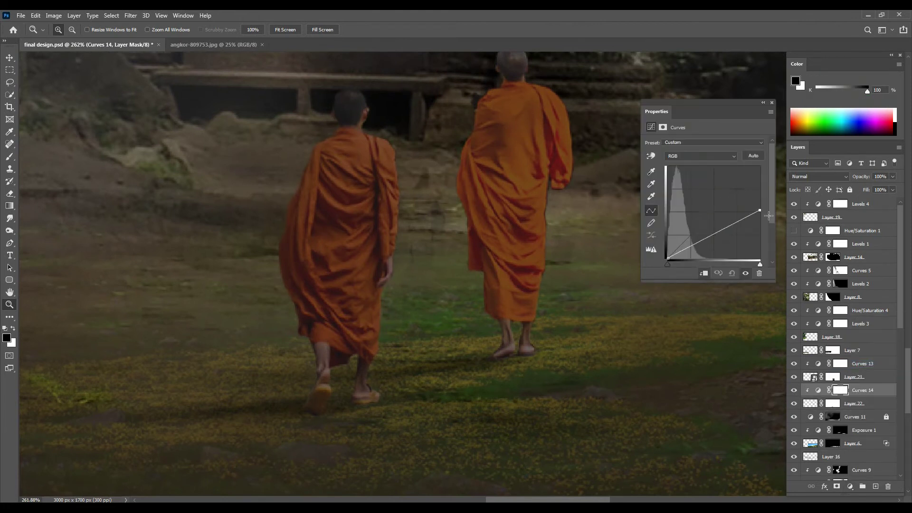
left_click(771, 102)
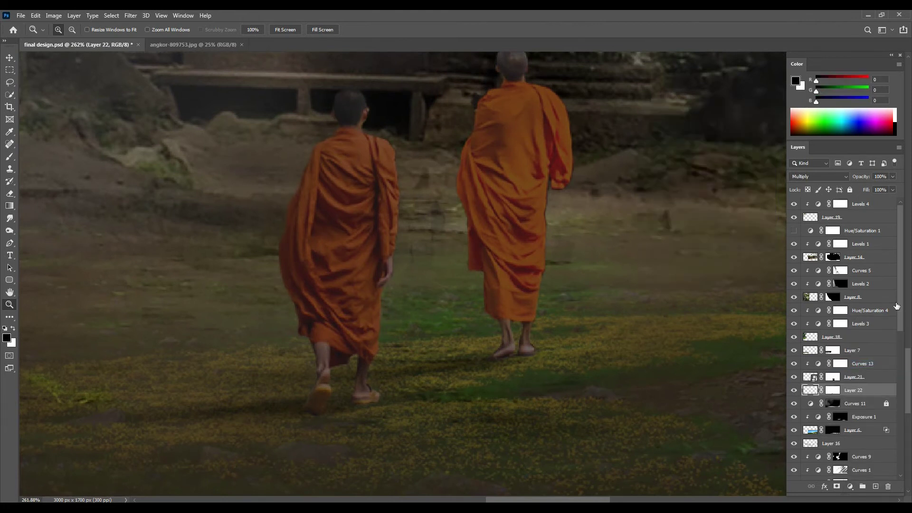
left_click(862, 363)
Add a clipped Levels adjustment above Curves 13 with lowered output whites and an inverted mask
left_click(850, 486)
left_click(855, 362)
left_click(703, 273)
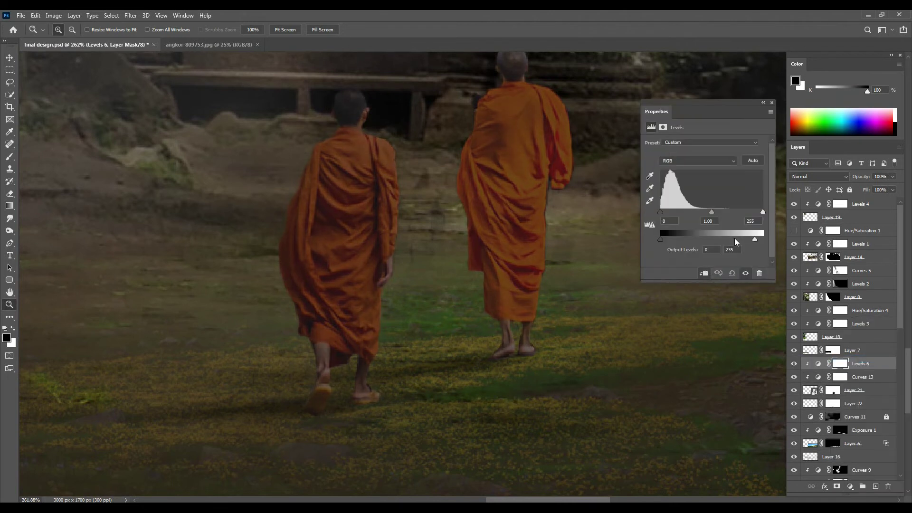
left_click_drag(763, 239, 724, 241)
left_click(772, 103)
key("ctrl+i")
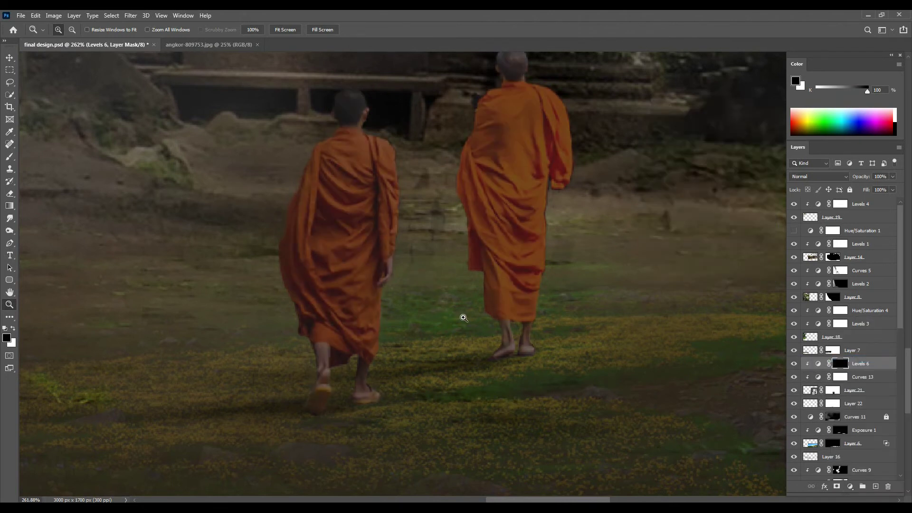
Set up a small brush, switching the painting colour from white to black
key("b")
key("x")
key("bracketleft")
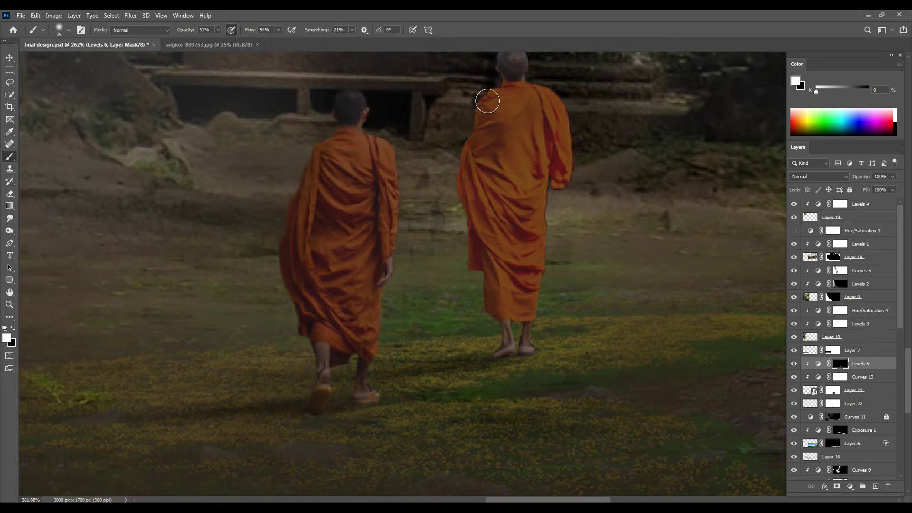
key("bracketright")
key("bracketright")
key("bracketright")
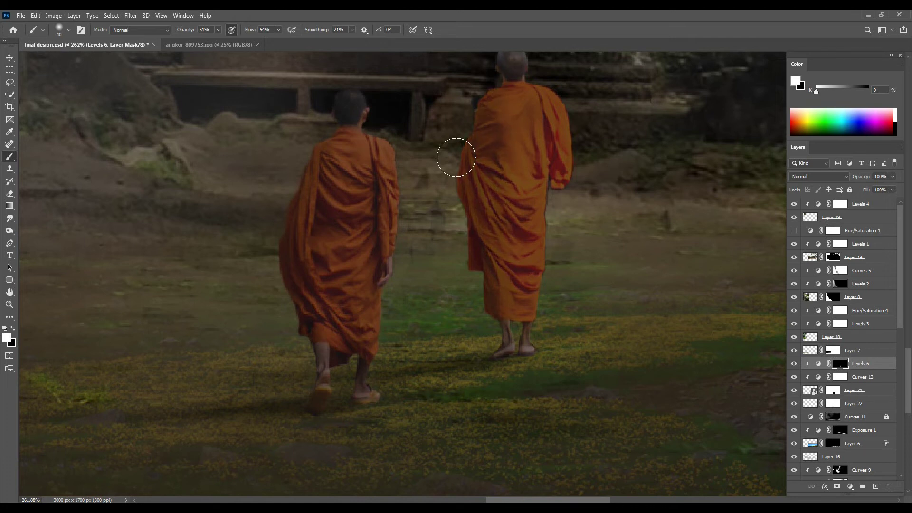
key("ctrl+1")
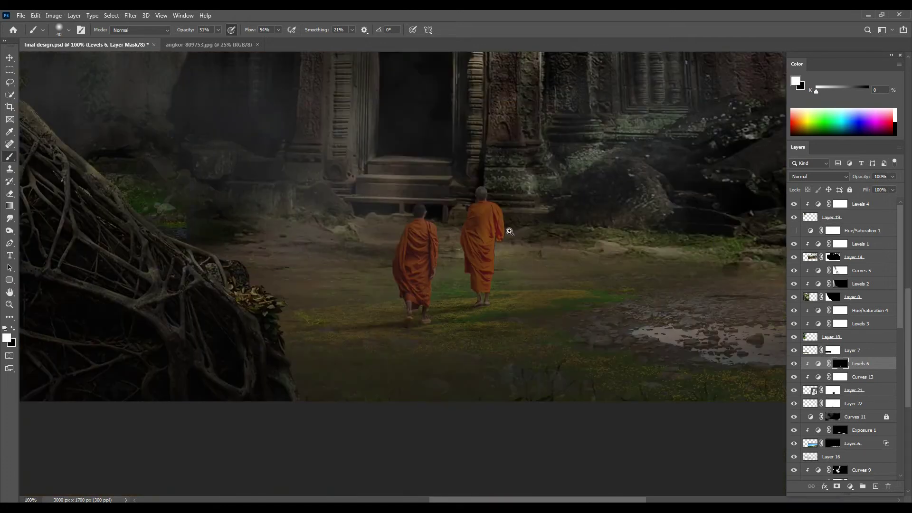
left_click(510, 232)
key("x")
key("alt+bracketleft")
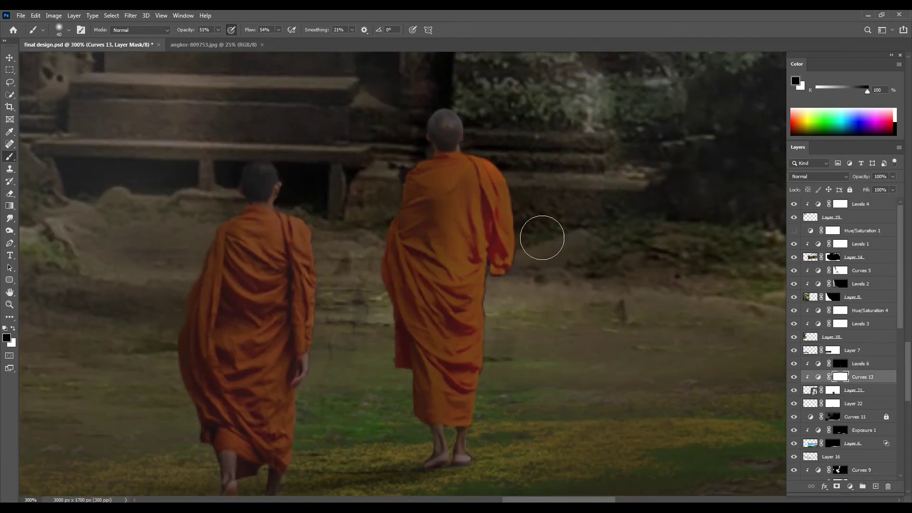
key("bracketleft")
key("bracketleft")
key("bracketleft")
Paint along the right and left monks' robe edges down to the grass
mouse_move(471, 147)
left_mouse_down()
mouse_move(521, 277)
mouse_move(476, 346)
left_mouse_up()
scroll(491, 307, "down", 1)
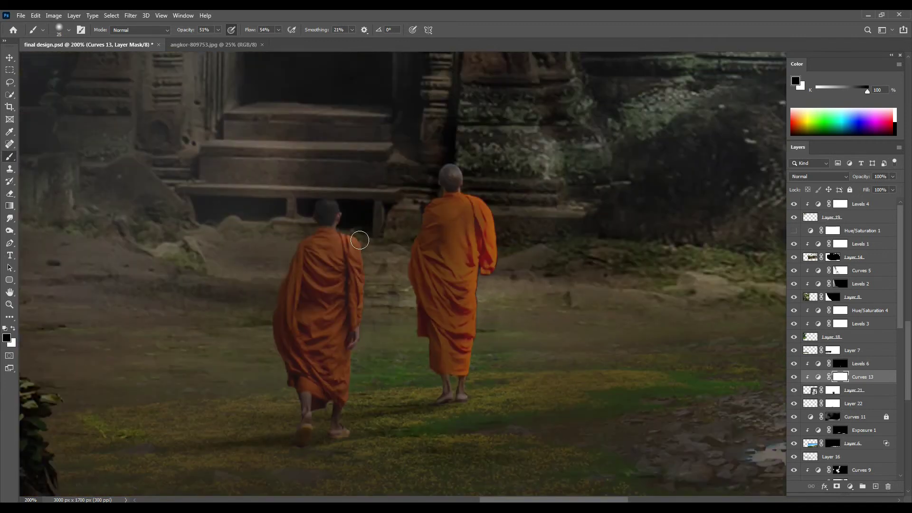
left_click_drag(360, 240, 374, 416)
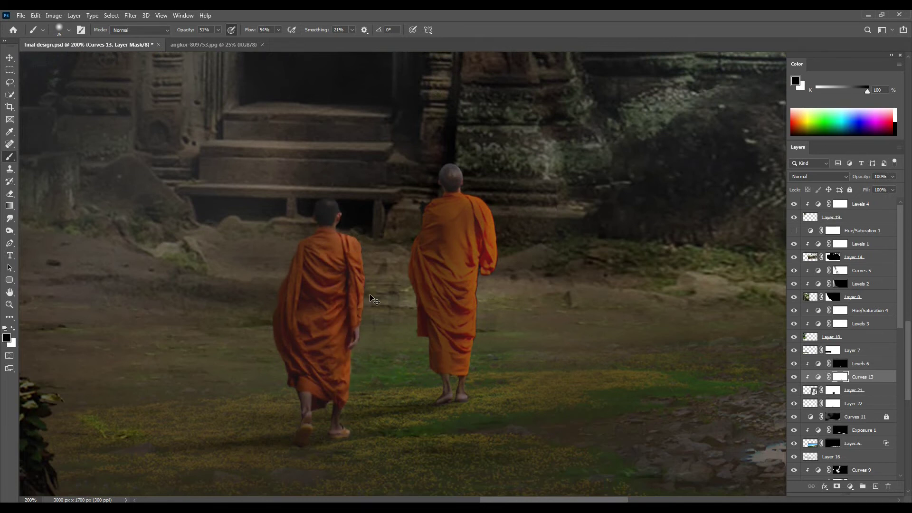
scroll(539, 451, "down", 5)
scroll(554, 315, "down", 3)
scroll(532, 382, "up", 2)
scroll(512, 407, "up", 3)
scroll(503, 352, "up", 3)
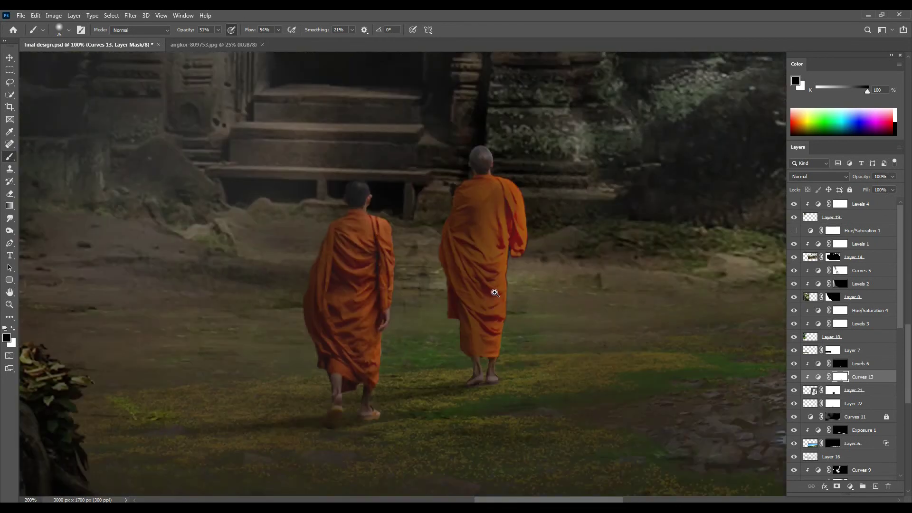
scroll(489, 285, "up", 3)
Target Layer 21's mask with a small brush at 100% opacity and flow for edge touch-ups
left_click(808, 390)
right_click(526, 258)
key("Return")
left_click_drag(218, 30, 304, 38)
scroll(536, 312, "up", 1)
key("bracketleft")
key("bracketleft")
key("bracketleft")
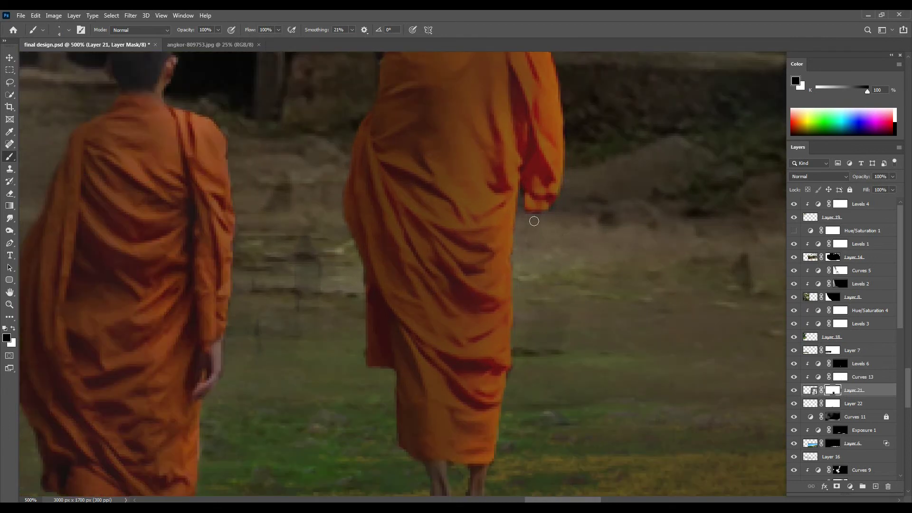
scroll(527, 285, "down", 3)
scroll(551, 199, "up", 3)
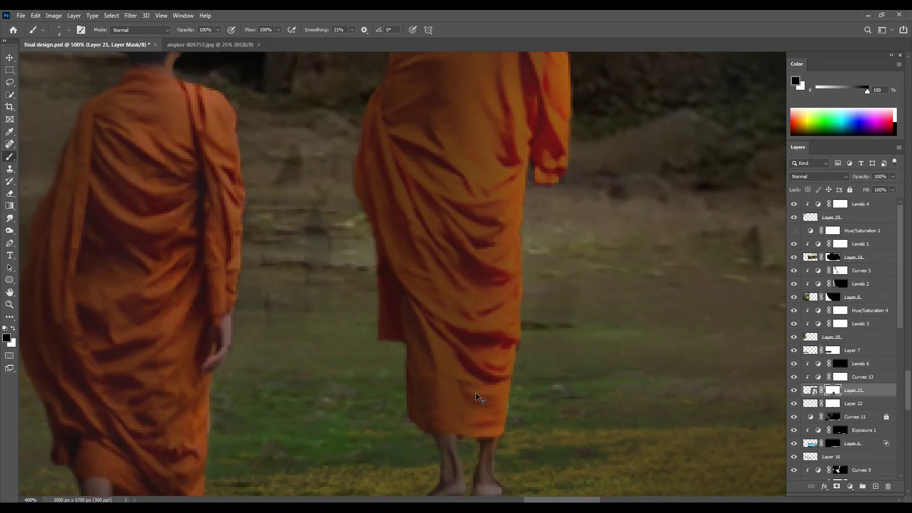
scroll(477, 398, "down", 4)
scroll(477, 398, "down", 3)
Add a Hue/Saturation layer at Saturation -26 over the monks and nudge Layer 20 slightly
key("v")
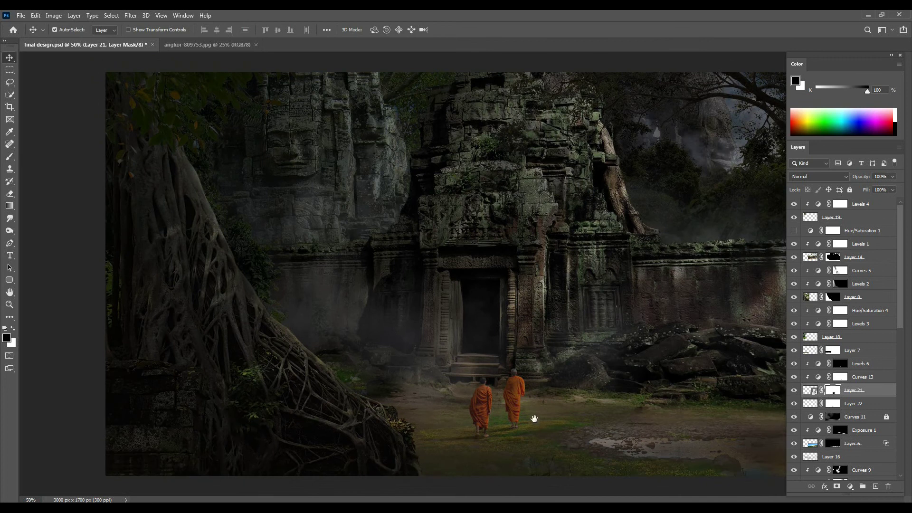
left_click(851, 486)
left_click(851, 394)
left_click_drag(704, 195, 690, 198)
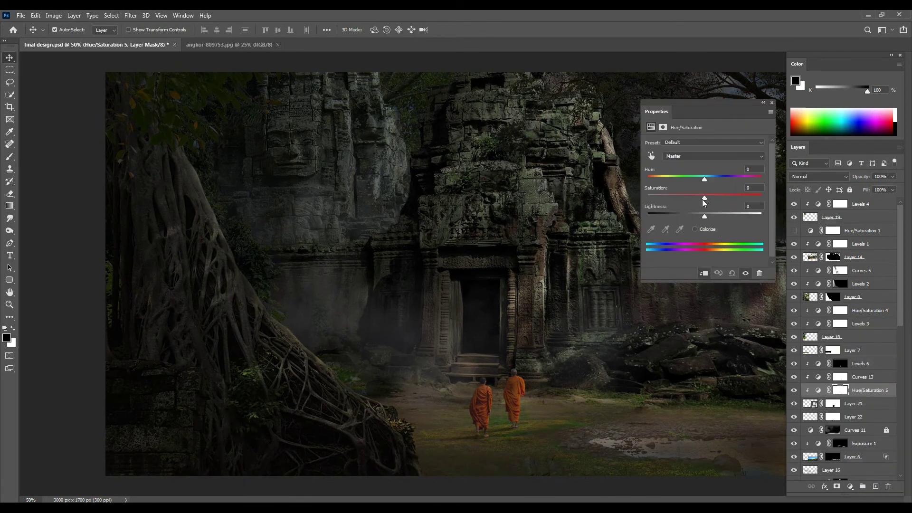
left_click(771, 102)
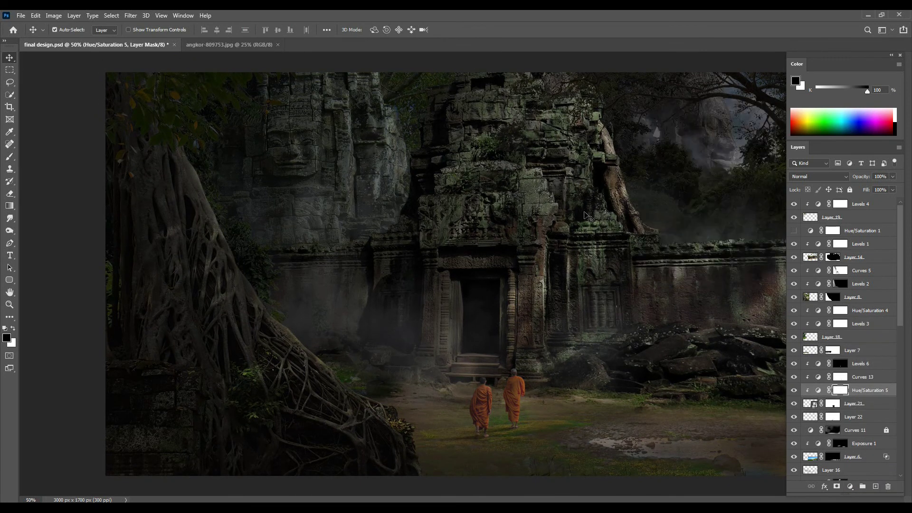
scroll(636, 199, "down", 1)
left_click_drag(633, 175, 637, 200)
Select Layer 16 and choose the large 430 px textured brush
left_click(418, 190)
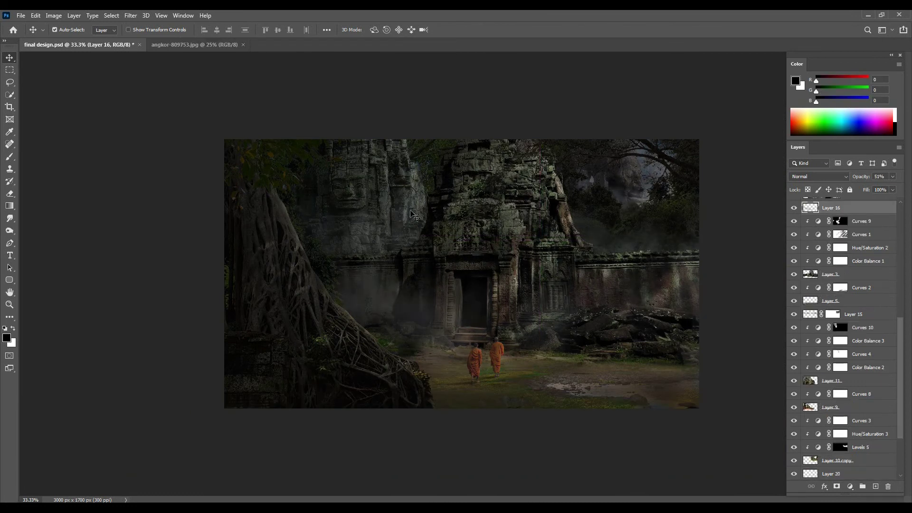
key("b")
right_click(422, 191)
scroll(516, 347, "down", 3)
scroll(516, 347, "down", 2)
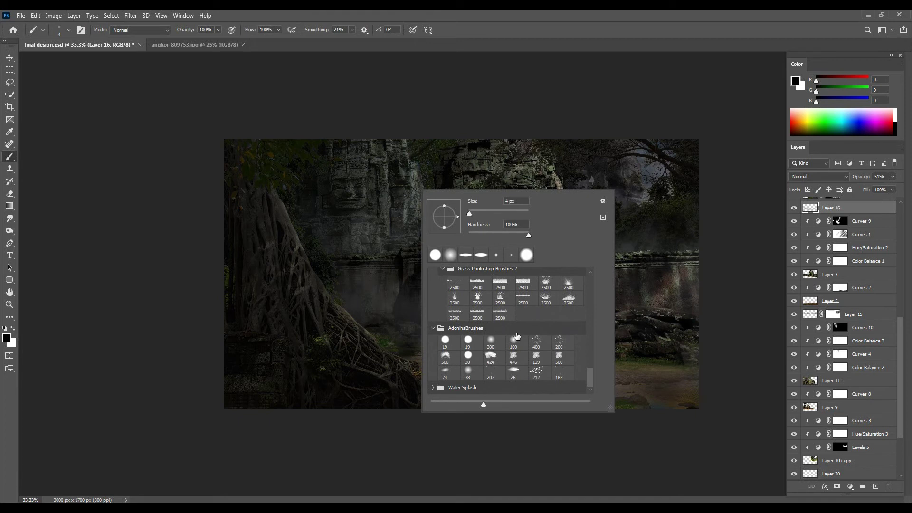
mouse_move(592, 383)
left_mouse_down()
mouse_move(584, 290)
mouse_move(584, 350)
left_mouse_up()
left_click(444, 363)
left_click(363, 237)
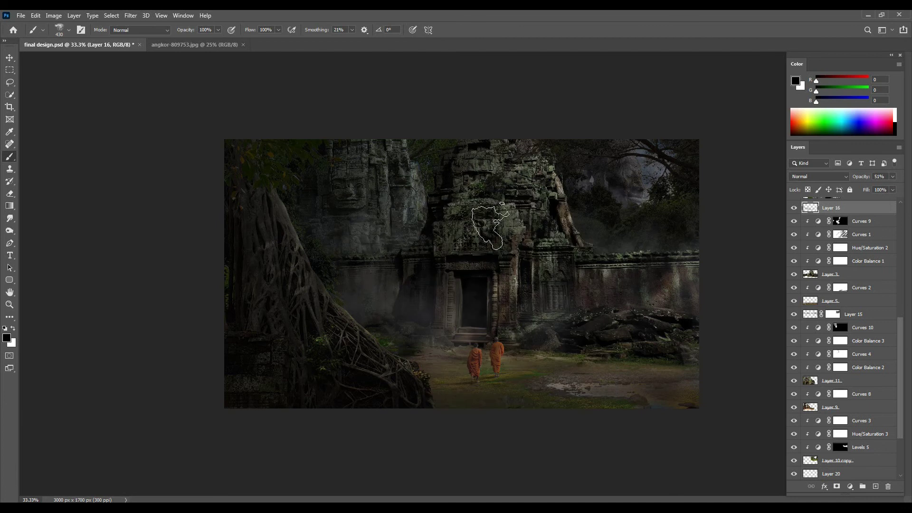
Sample a grey-blue haze colour and set the brush to 59% opacity and 48% flow
left_click(656, 164, "alt")
left_click_drag(218, 29, 209, 42)
left_click_drag(279, 29, 288, 34)
key("F5")
key("F5")
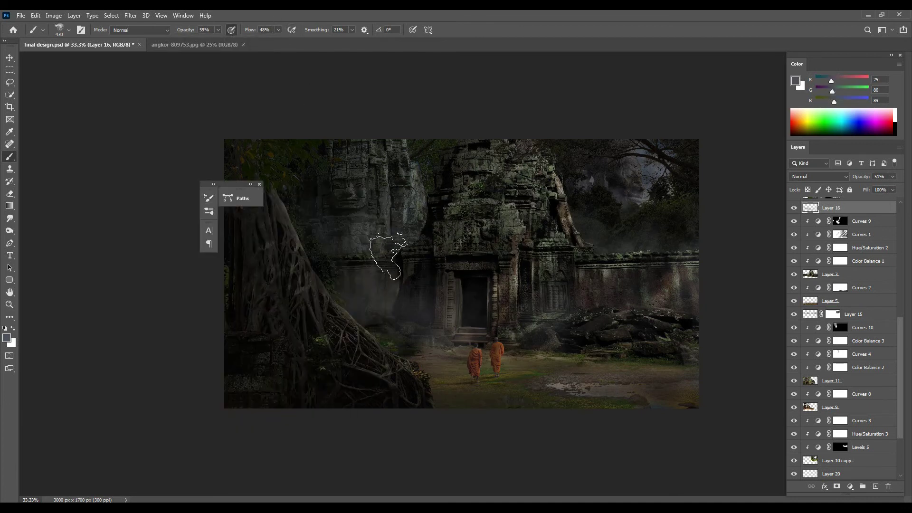
left_click(642, 193, "alt")
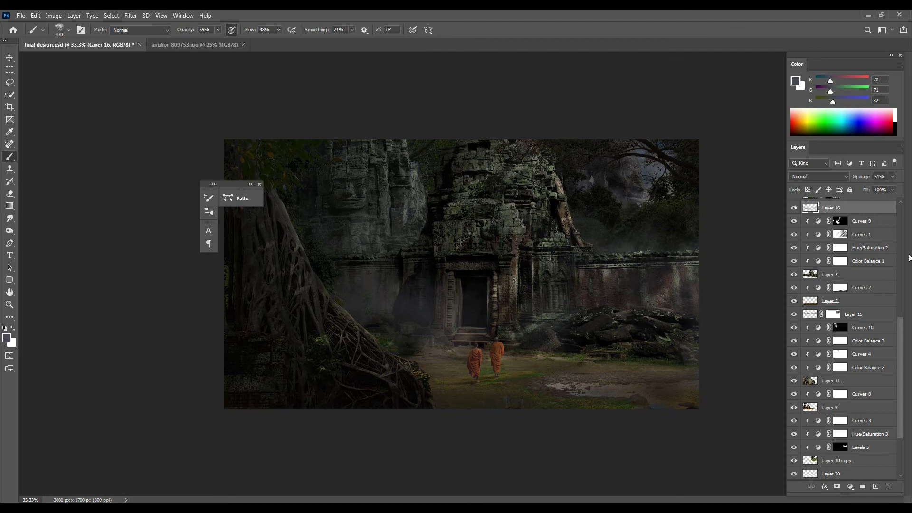
scroll(845, 332, "up", 4)
scroll(845, 333, "up", 3)
left_click(259, 185)
Add a Color Lookup adjustment on top using the Crisp_Winter look
left_click(840, 204)
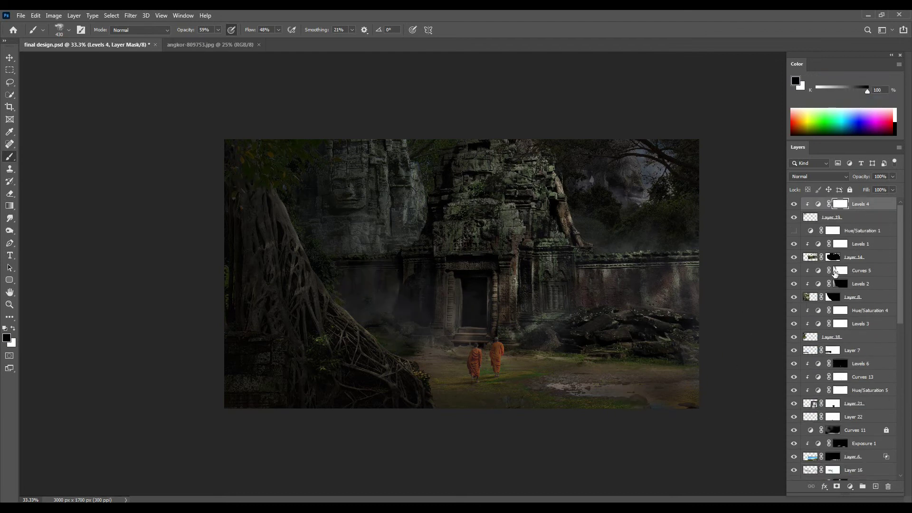
left_click(850, 486)
left_click(850, 451)
left_click(723, 144)
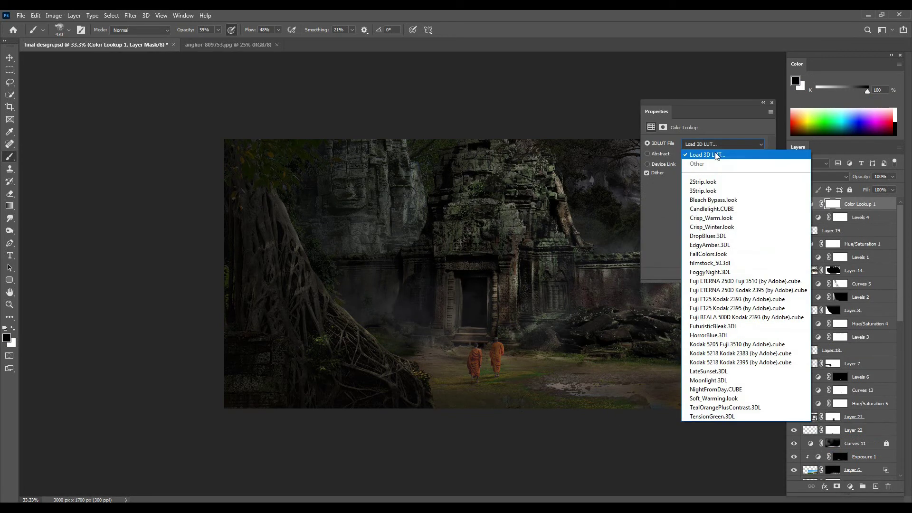
left_click(717, 228)
left_click_drag(737, 105, 766, 63)
left_click(794, 63)
Lower the Color Lookup opacity to 40% and stamp visible layers into Layer 23
left_click_drag(860, 176, 834, 182)
key("v")
key("alt+t")
key("Escape")
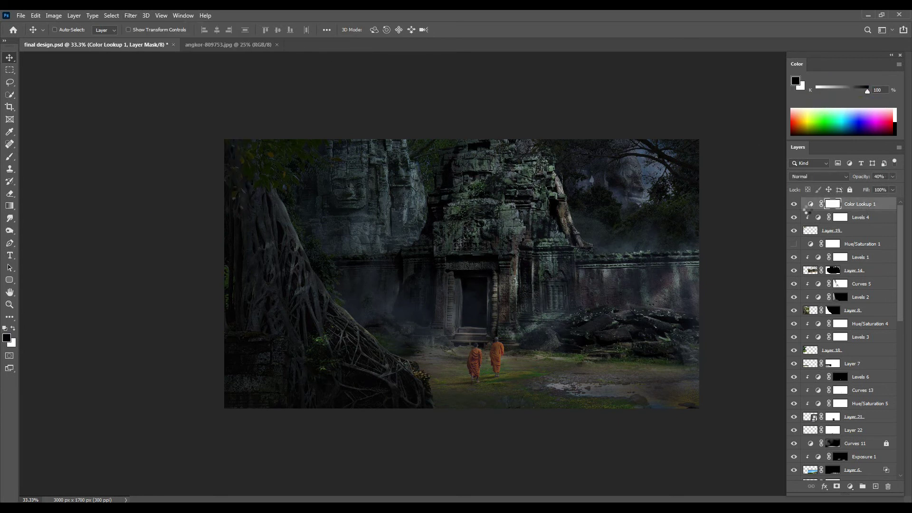
key("ctrl+shift+alt+e")
left_click(131, 16)
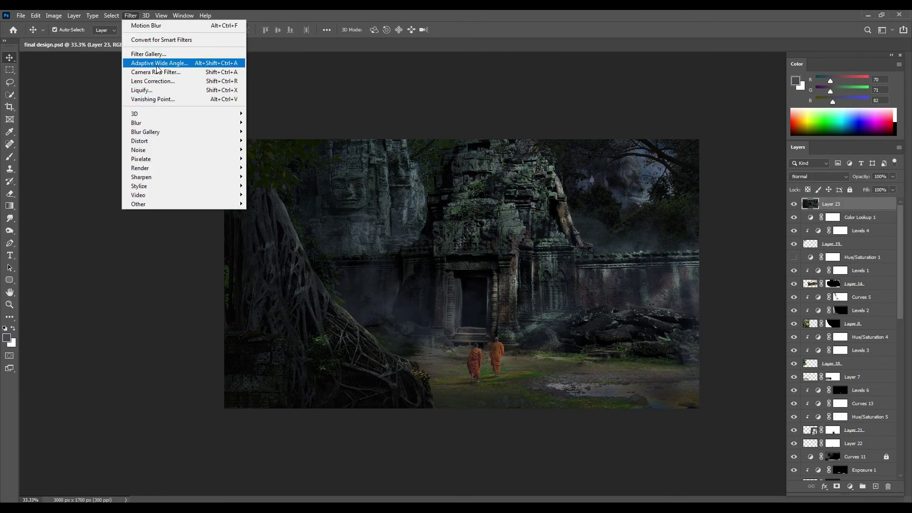
In Camera Raw, raise Contrast to +6 and Texture to +21
key("Escape")
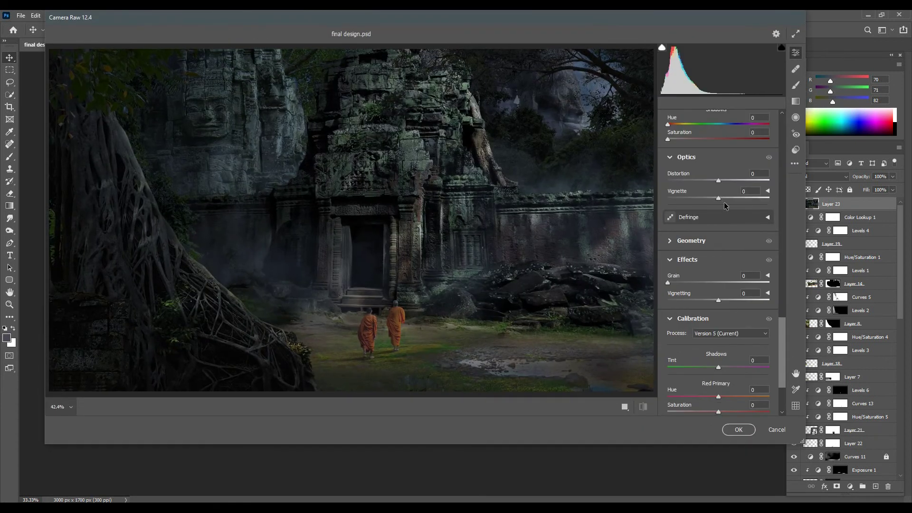
scroll(725, 206, "up", 10)
scroll(725, 205, "up", 10)
mouse_move(718, 248)
left_mouse_down()
mouse_move(727, 249)
mouse_move(702, 262)
mouse_move(736, 276)
left_mouse_up()
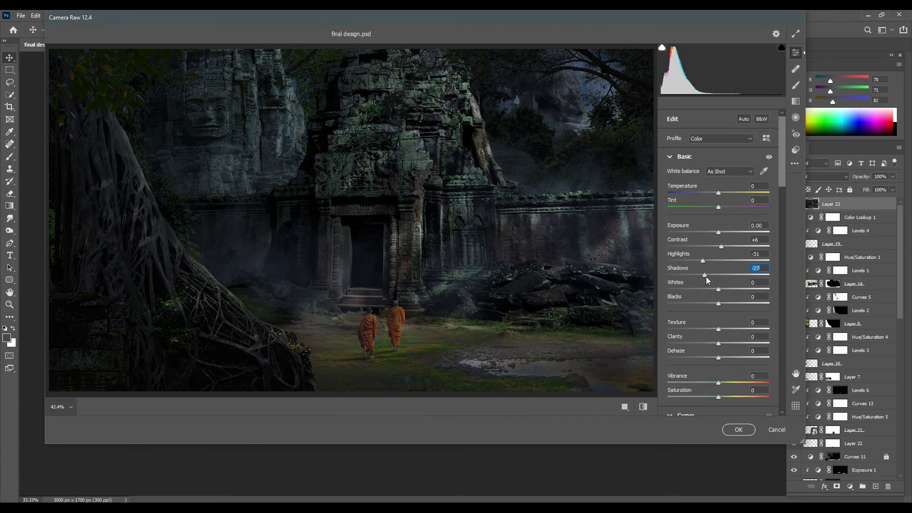
scroll(712, 321, "down", 2)
left_click(729, 284)
Boost yellow saturation to +82 and green to maximum; set green hue -2, aqua hue +100
scroll(717, 313, "down", 2)
scroll(717, 313, "down", 5)
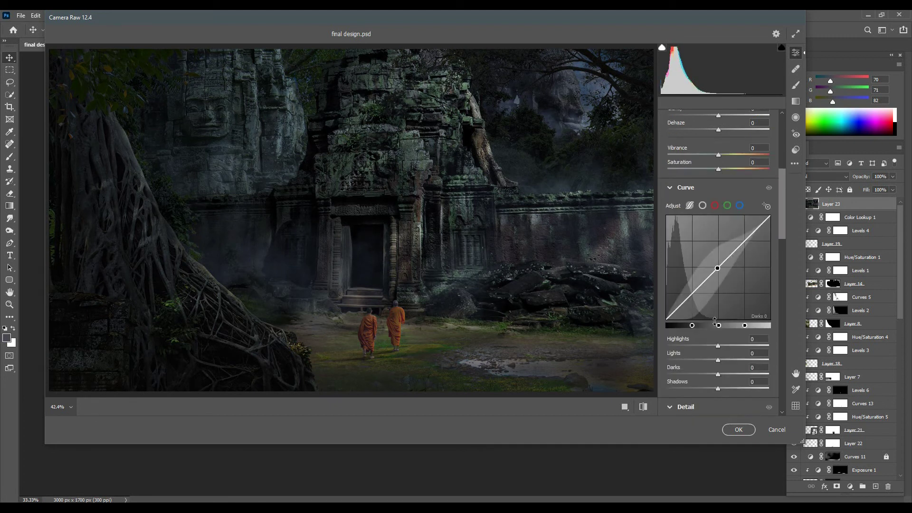
scroll(717, 313, "down", 7)
scroll(717, 314, "down", 4)
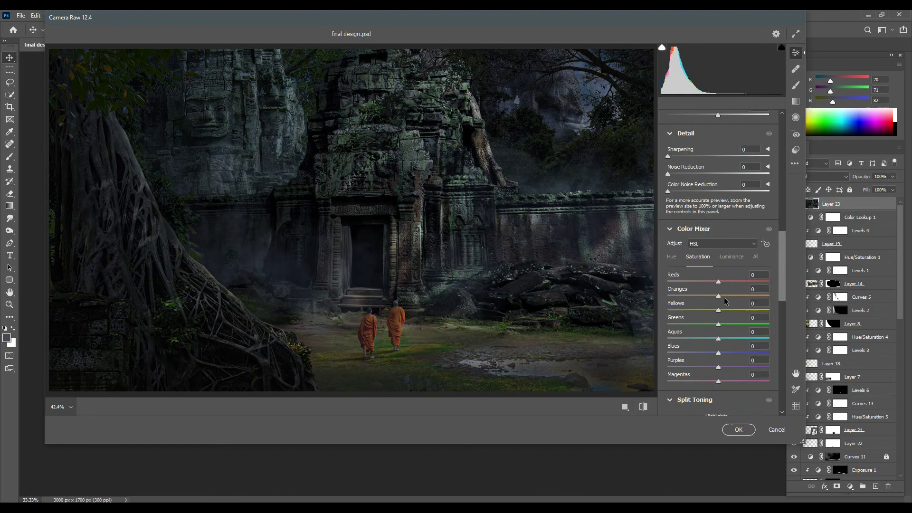
left_click(760, 309)
left_click_drag(720, 325, 772, 326)
left_click(674, 259)
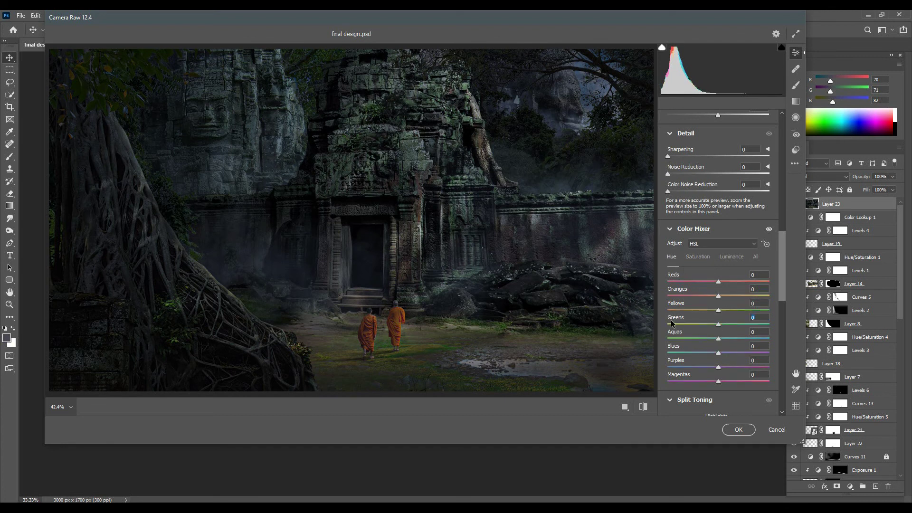
left_click_drag(737, 323, 672, 310)
left_click_drag(718, 339, 791, 339)
Add faint bluish shadow split toning and a -10 vignette, then apply the filter
scroll(719, 326, "down", 5)
left_click(699, 274)
mouse_move(673, 292)
left_mouse_down()
mouse_move(696, 291)
mouse_move(655, 290)
left_mouse_up()
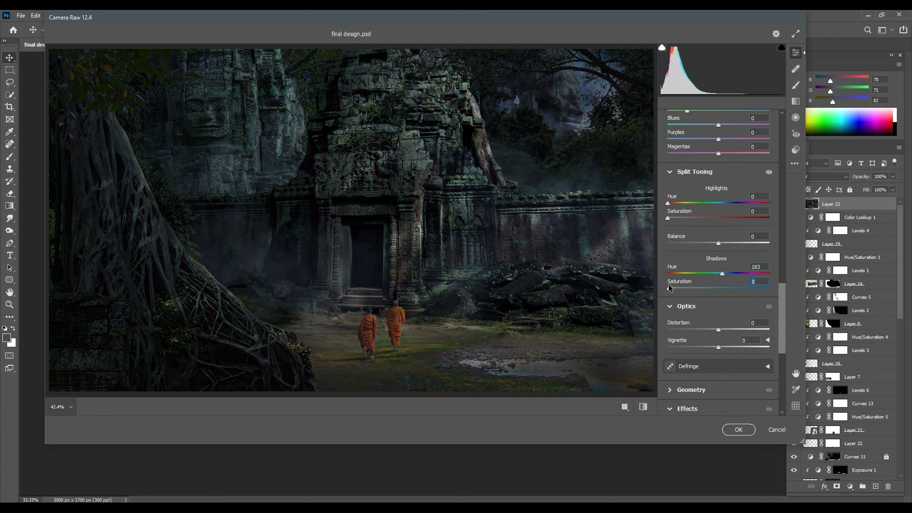
scroll(720, 357, "down", 3)
left_click_drag(711, 360, 714, 358)
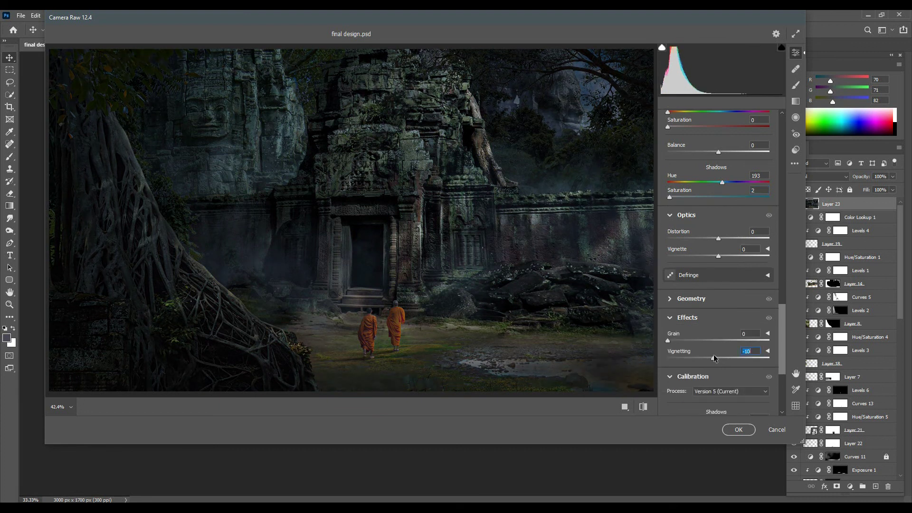
left_click(738, 430)
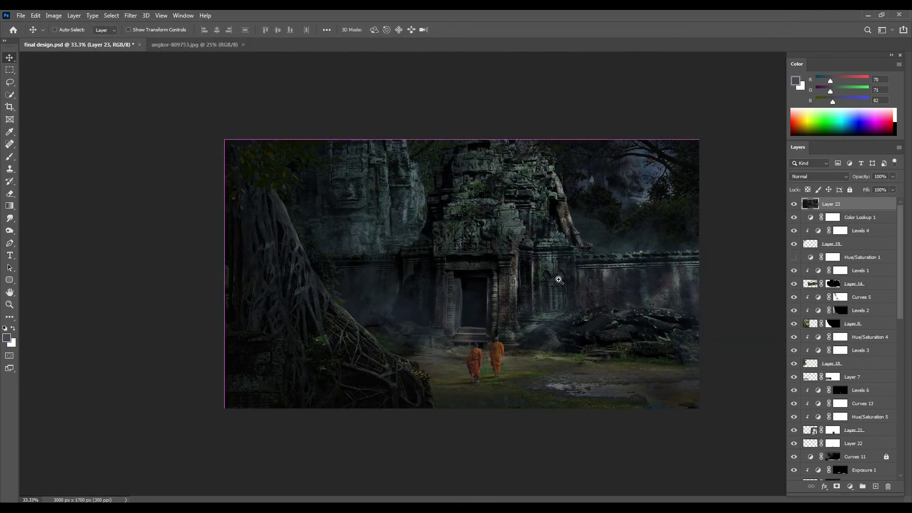
Compare the image before and after the Camera Raw grade, then view it full screen
key("ctrl+z")
key("ctrl+shift+z")
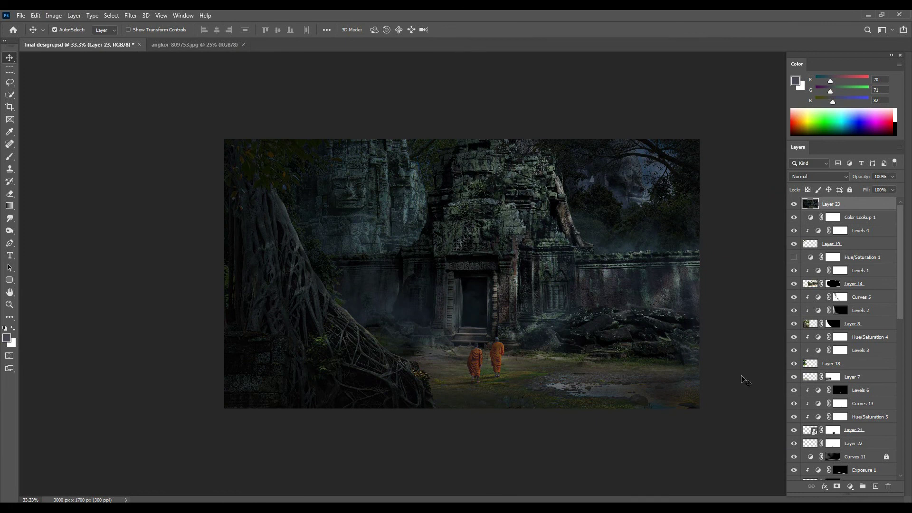
right_click(527, 244)
scroll(506, 281, "up", 1)
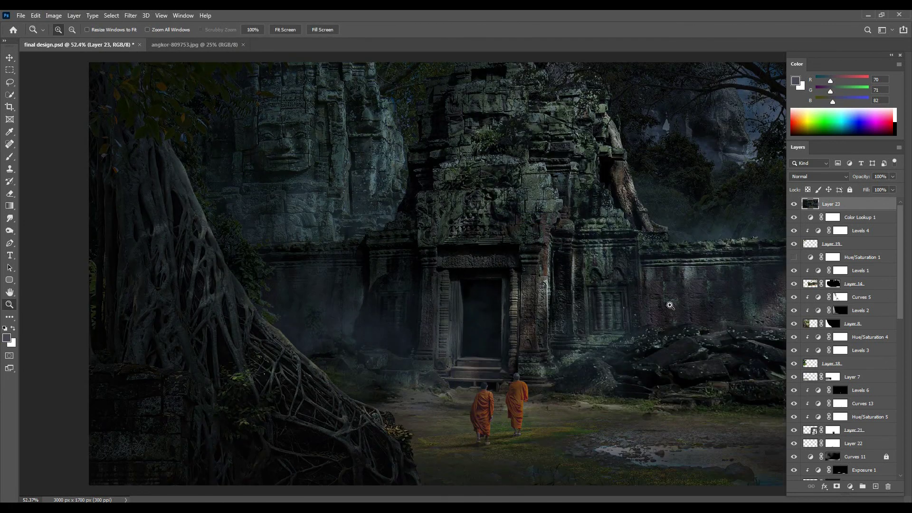
key("f")
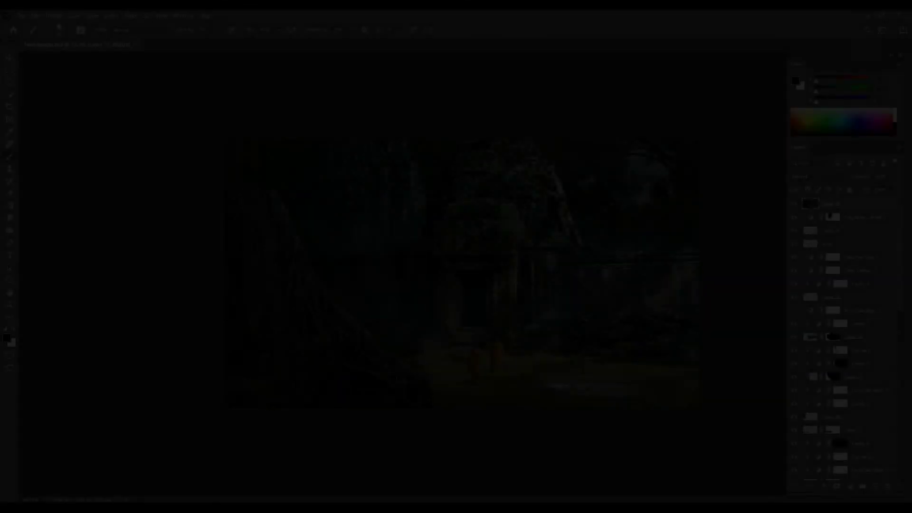
scroll(399, 378, "up", 2)
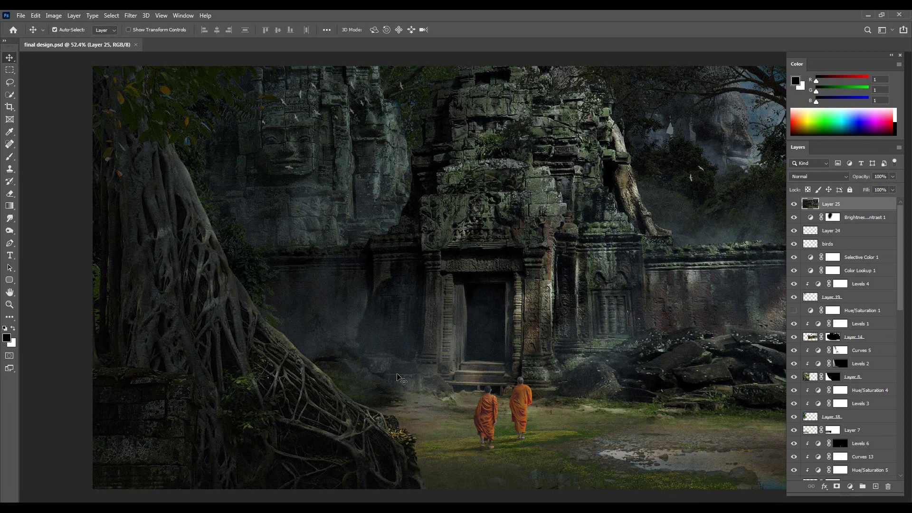